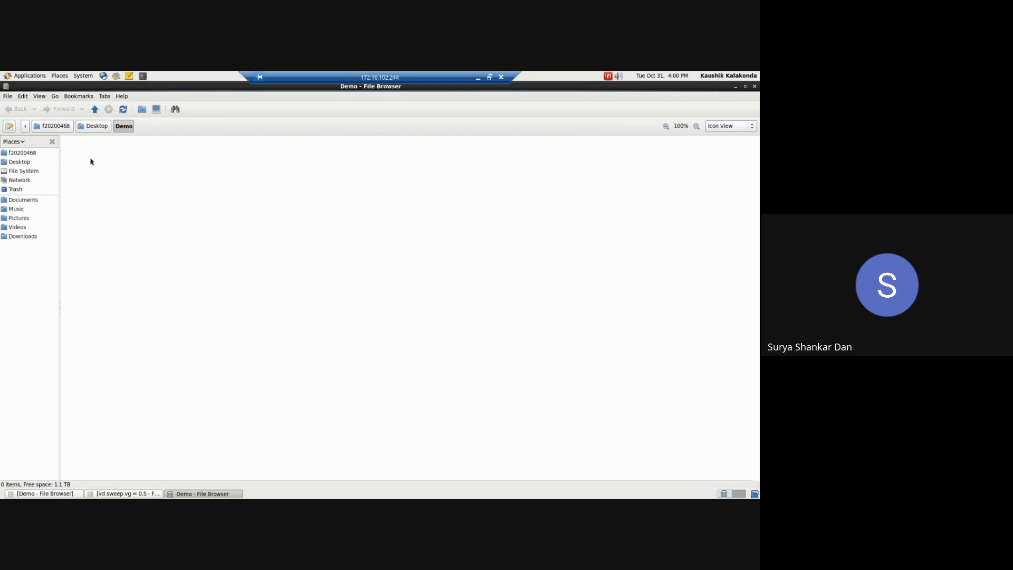
Step: Open a terminal in the Demo folder and launch Sentaurus Workbench in the background with "swb &"
{"action": "right_click", "coordinate": [91, 161]}
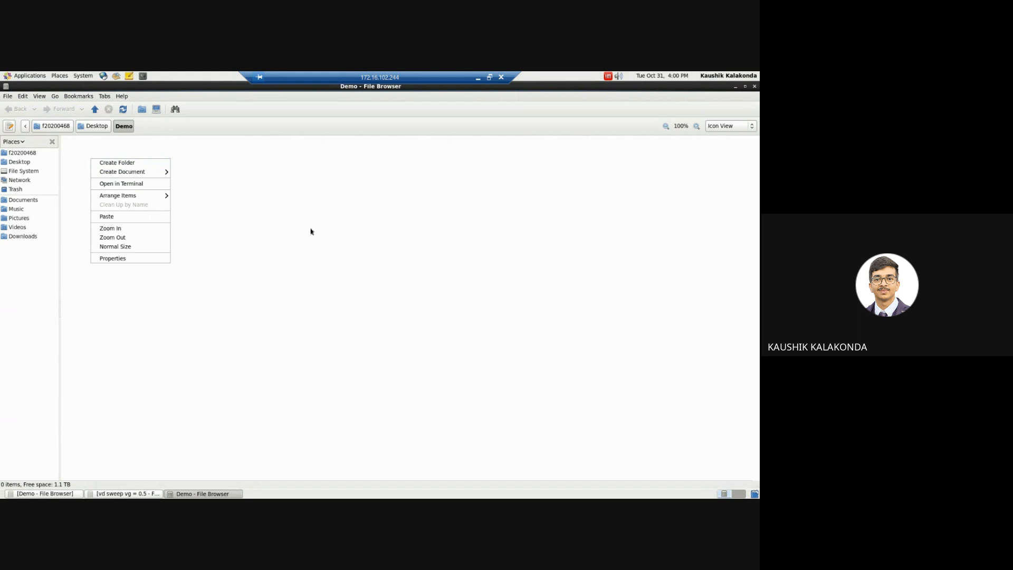
{"action": "left_click", "coordinate": [114, 186]}
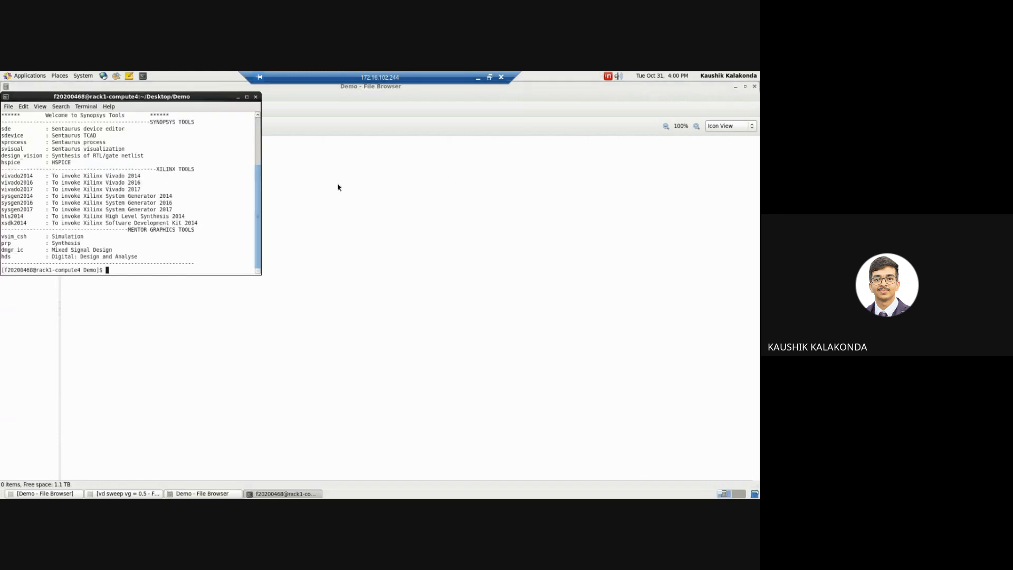
{"action": "type", "text": "swb &"}
{"action": "key", "text": "Return"}
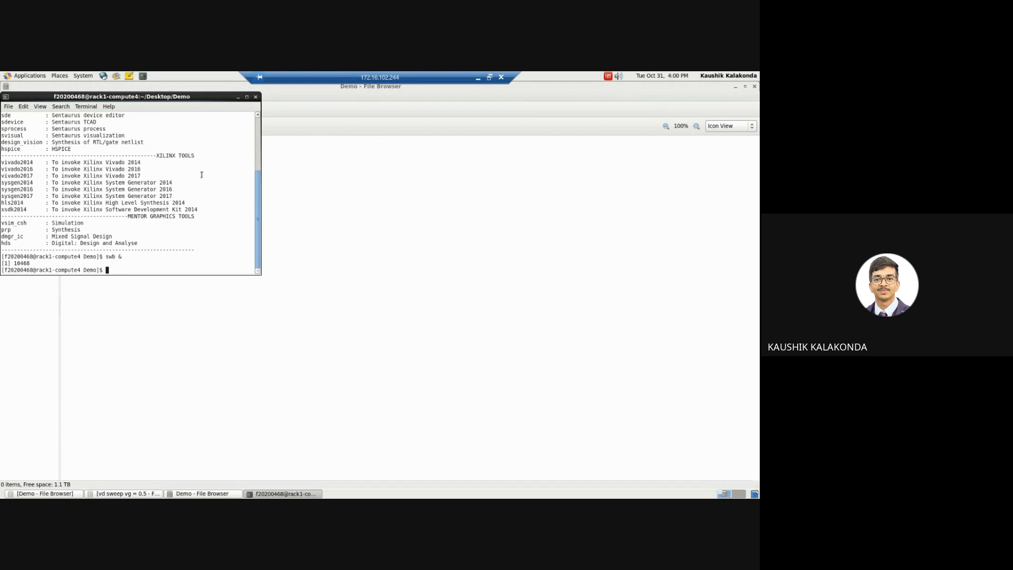
{"action": "left_click_drag", "start_coordinate": [167, 96], "coordinate": [364, 189]}
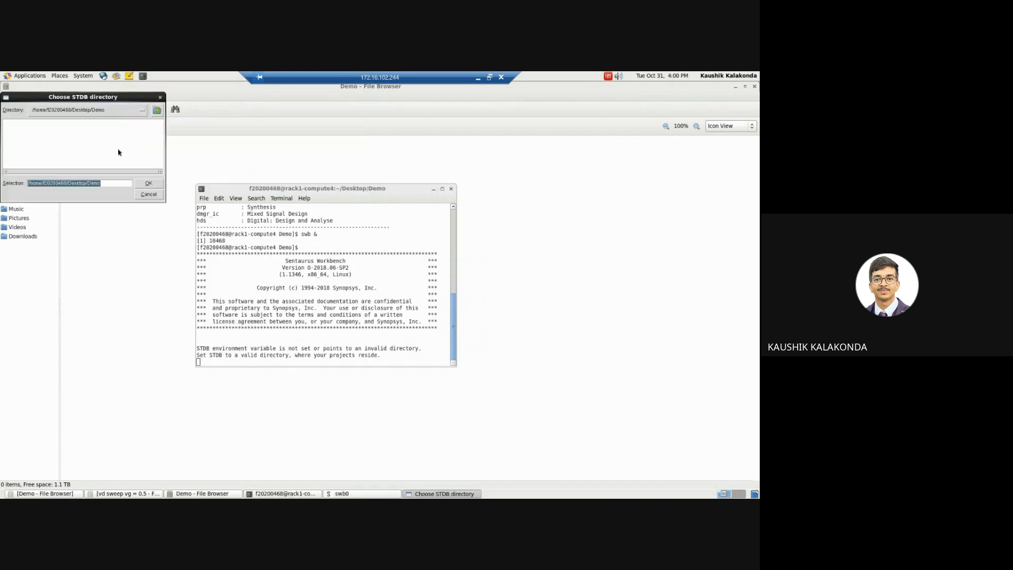
Step: Set the STDB directory to a folder named new inside the Demo folder
{"action": "left_click", "coordinate": [116, 180]}
{"action": "left_click_drag", "start_coordinate": [111, 97], "coordinate": [196, 164]}
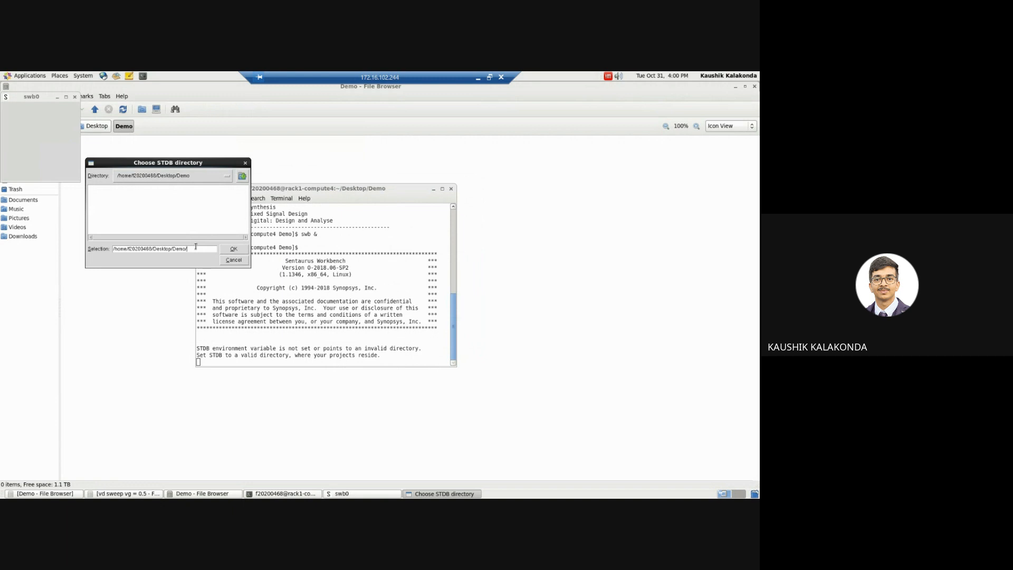
{"action": "type", "text": "new"}
{"action": "left_click", "coordinate": [234, 248]}
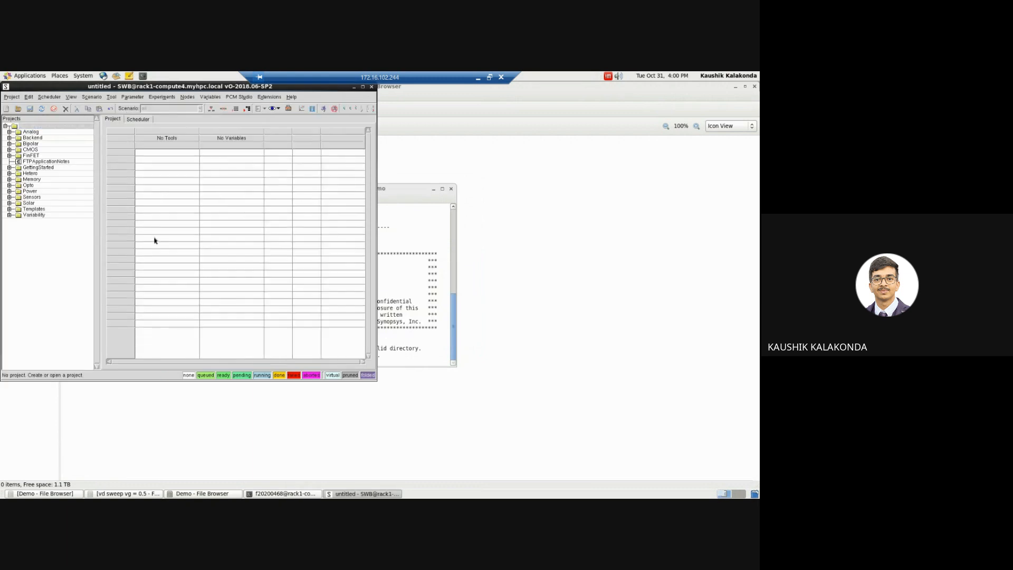
Step: Create a new project in the maximized workbench and save it as demo in the new/tmp directory
{"action": "left_click", "coordinate": [363, 87]}
{"action": "left_click", "coordinate": [8, 100]}
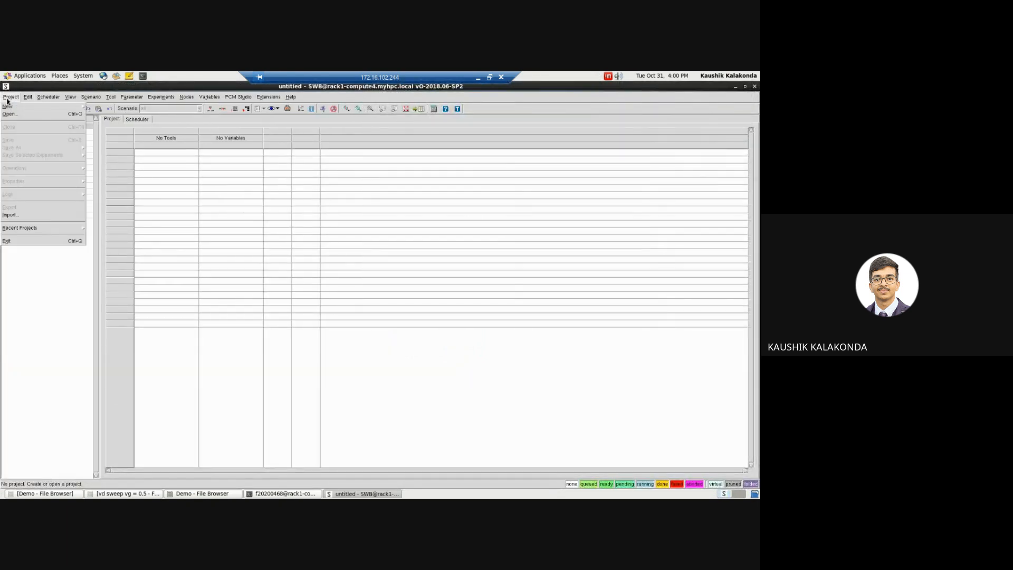
{"action": "mouse_move", "coordinate": [11, 106]}
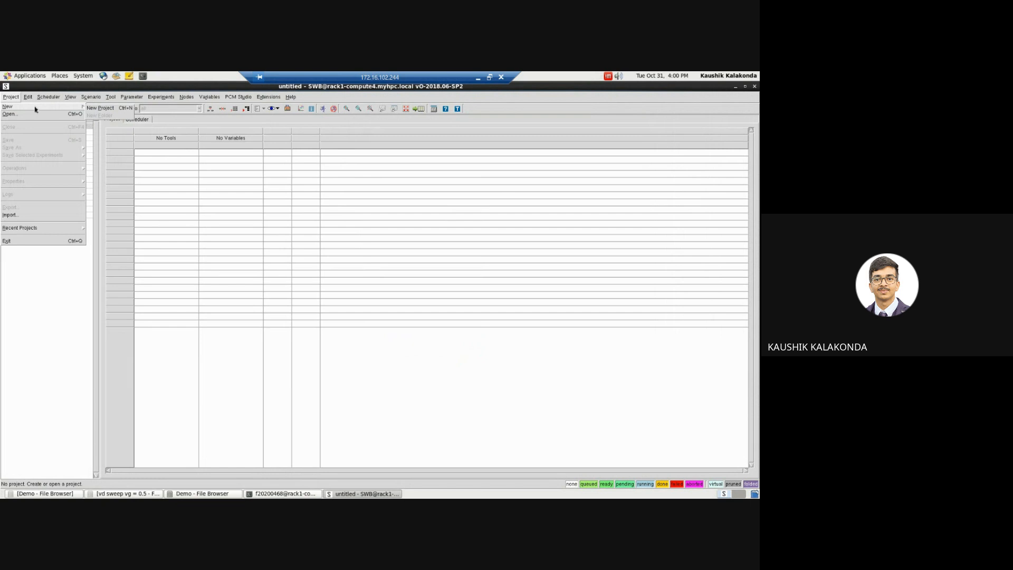
{"action": "left_click", "coordinate": [101, 108]}
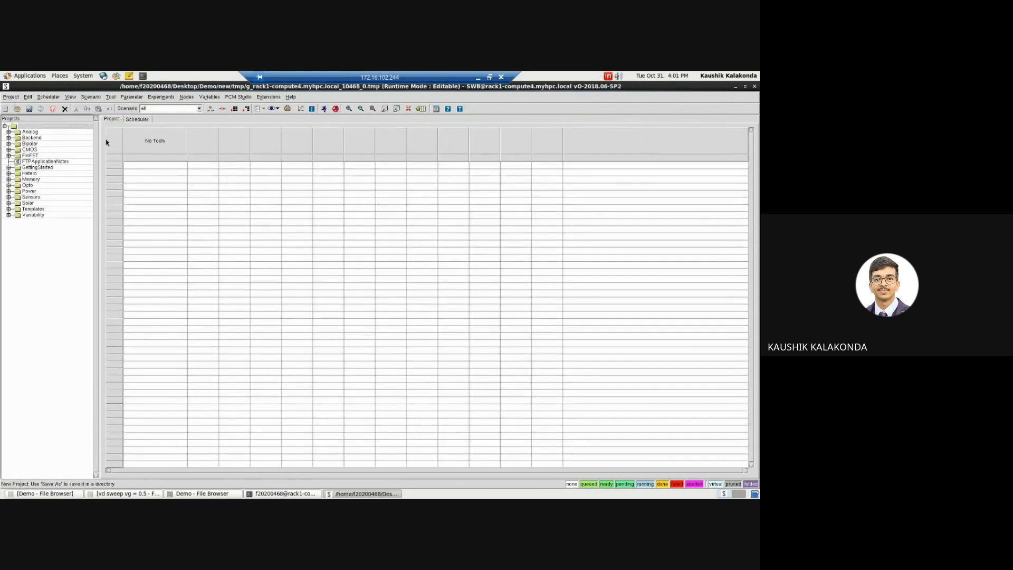
{"action": "left_click", "coordinate": [29, 109]}
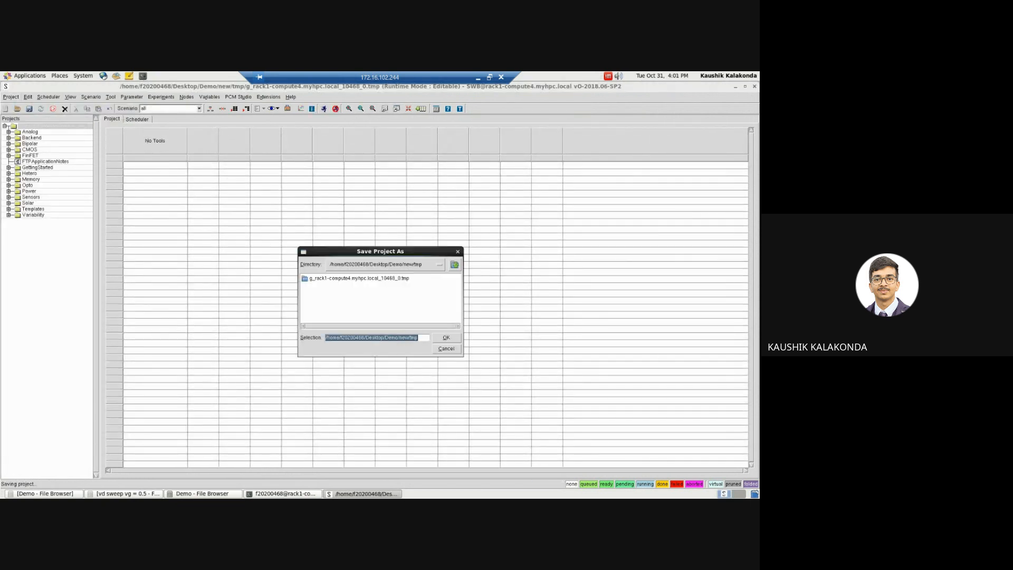
{"action": "left_click", "coordinate": [421, 338]}
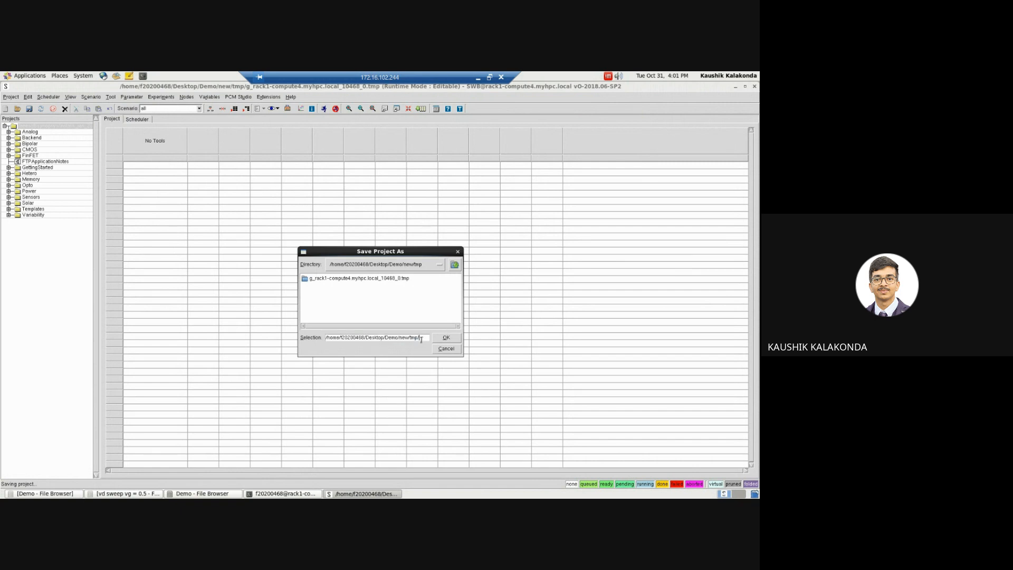
{"action": "type", "text": "demo"}
{"action": "left_click", "coordinate": [446, 337]}
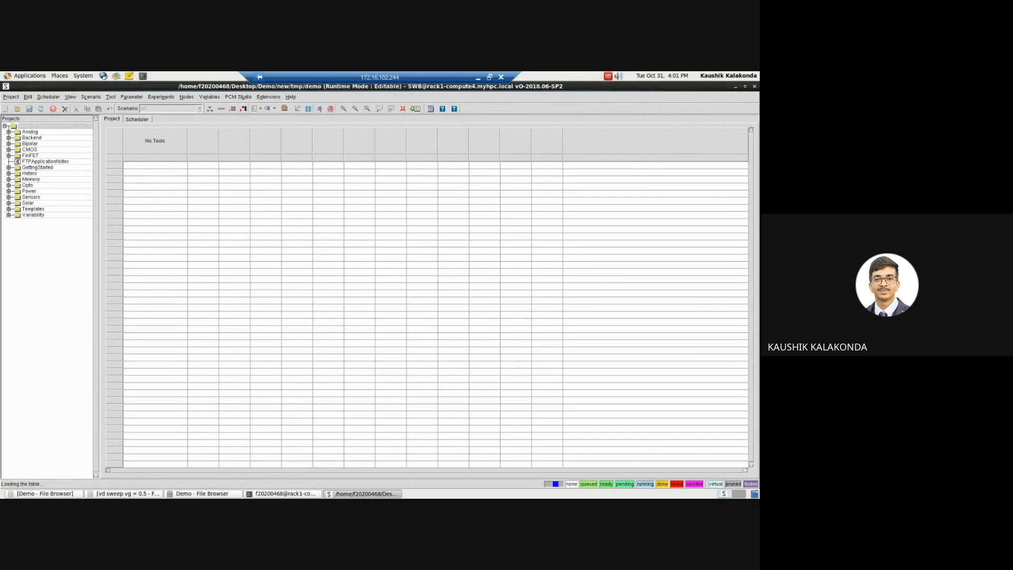
Step: Add the sde tool from the tool database as the first tool of the project flow
{"action": "left_click", "coordinate": [162, 143]}
{"action": "right_click", "coordinate": [162, 144]}
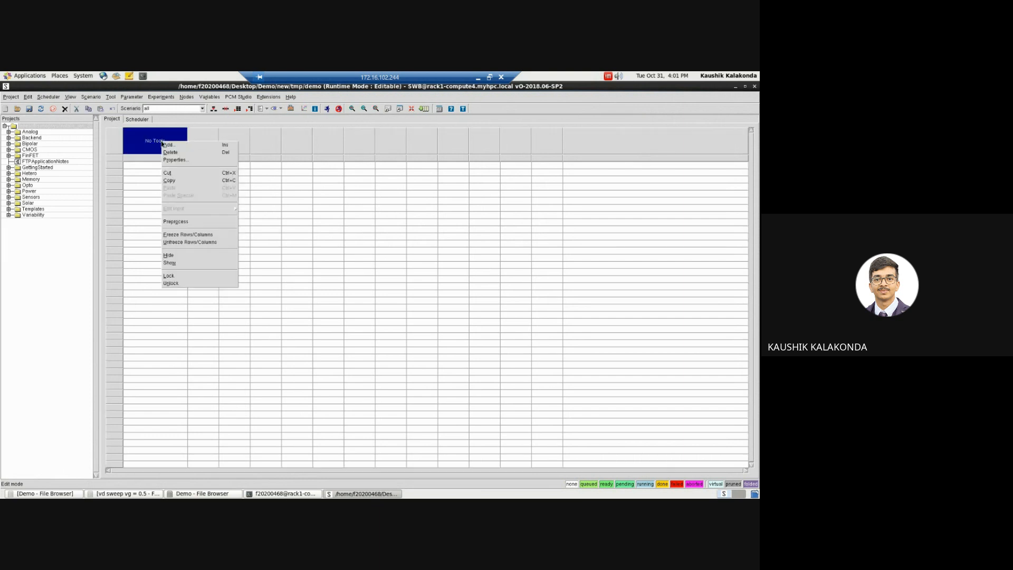
{"action": "left_click", "coordinate": [192, 148]}
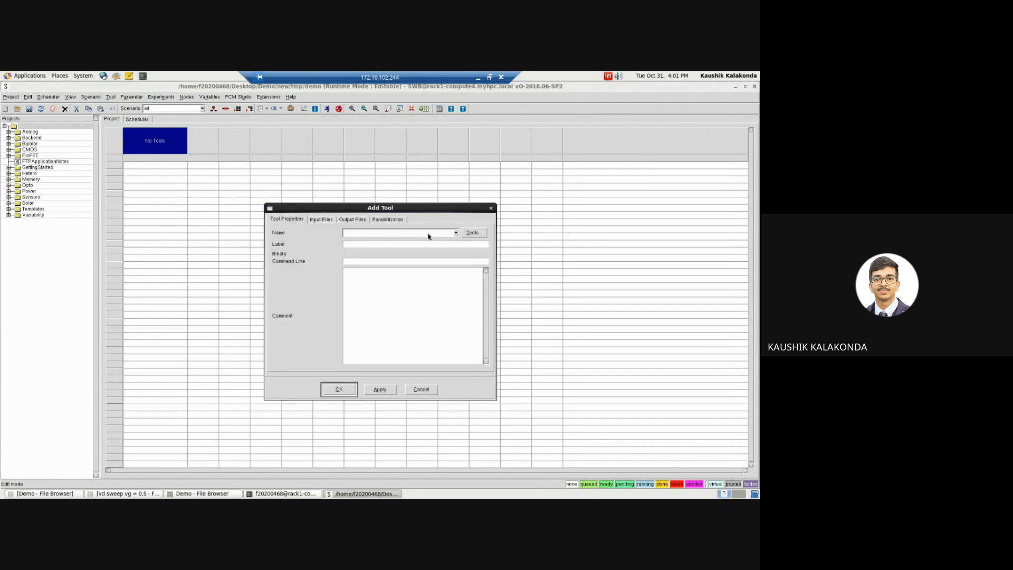
{"action": "left_click", "coordinate": [480, 234]}
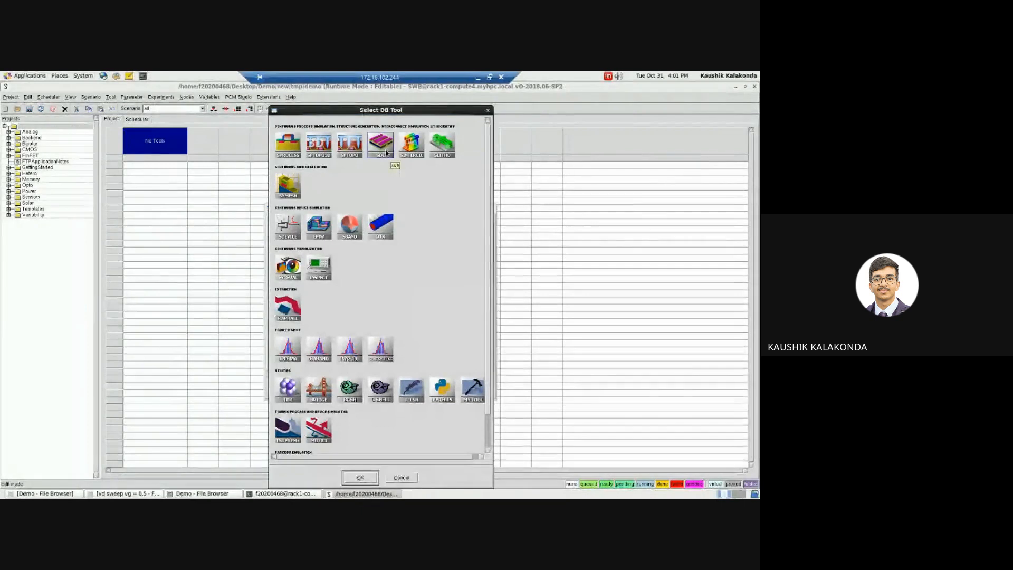
{"action": "left_click", "coordinate": [359, 477]}
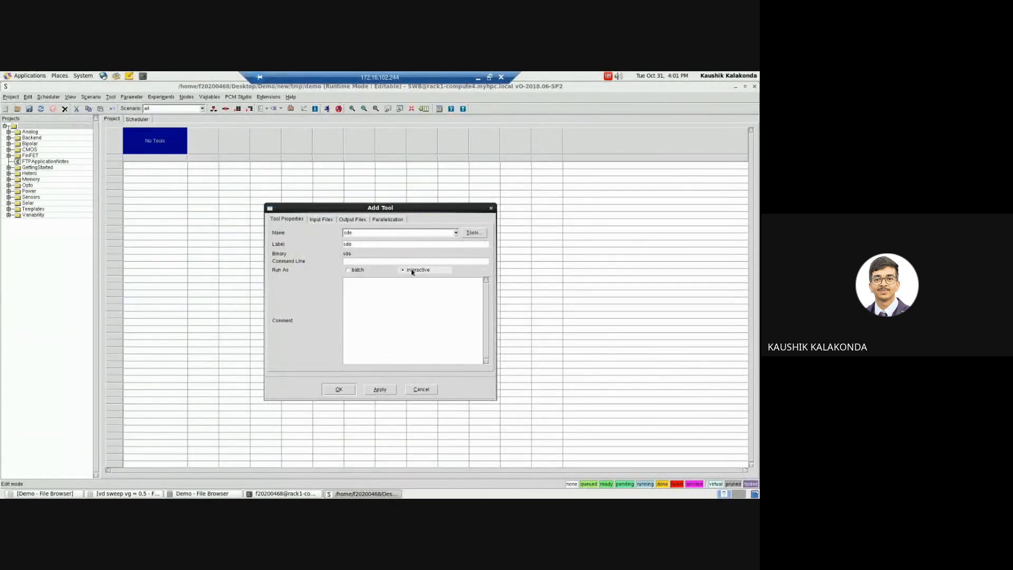
{"action": "left_click", "coordinate": [343, 390]}
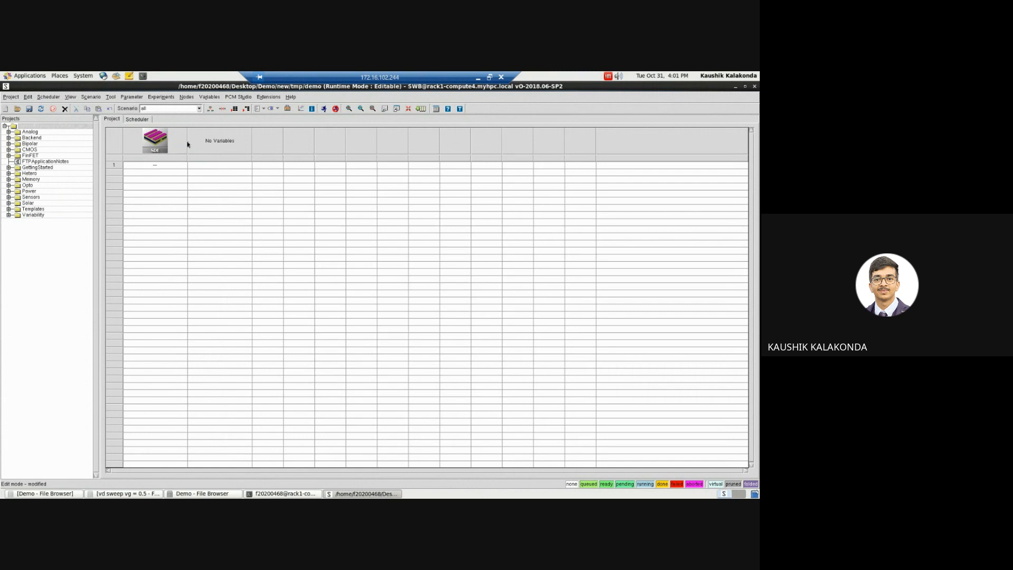
Step: Add the sdevice tool after the sde tool in the project flow
{"action": "left_click", "coordinate": [177, 143]}
{"action": "right_click", "coordinate": [177, 141]}
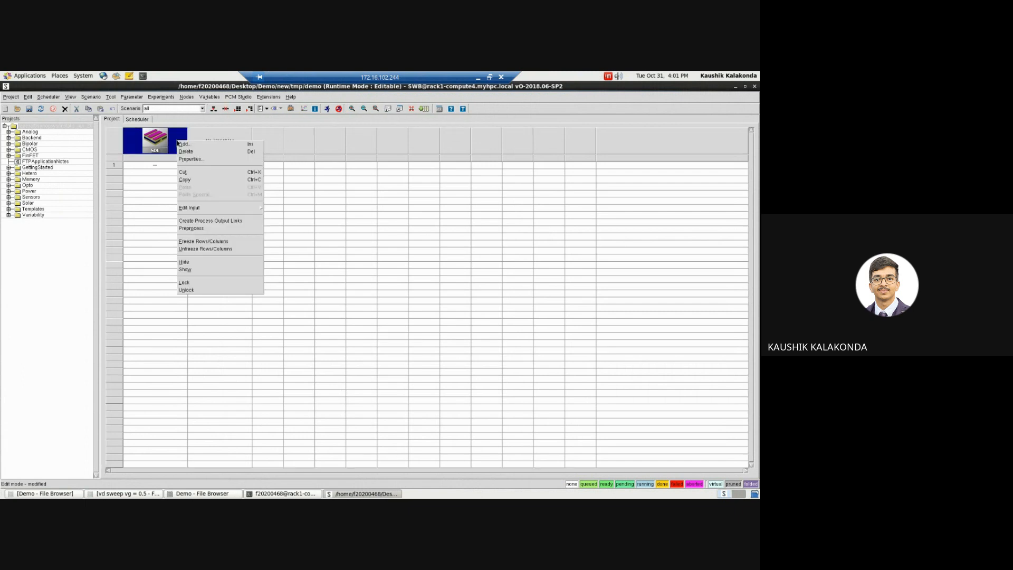
{"action": "left_click", "coordinate": [191, 145]}
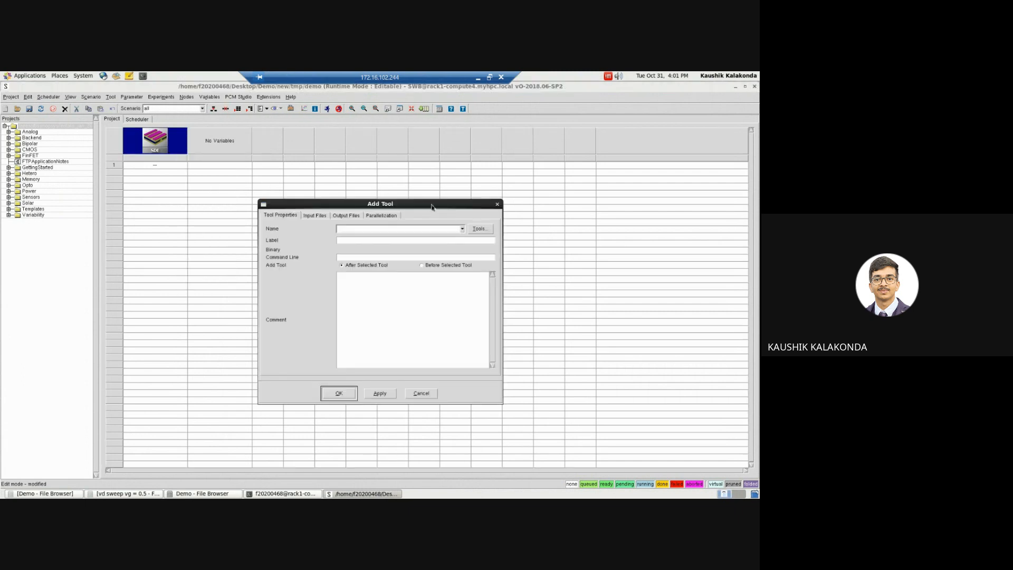
{"action": "left_click", "coordinate": [481, 230]}
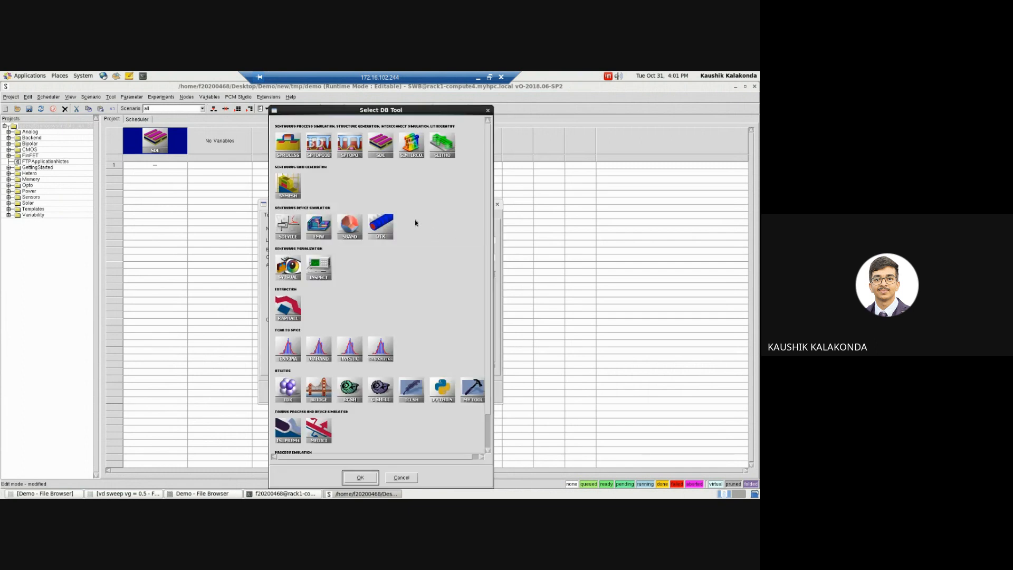
{"action": "left_click", "coordinate": [289, 224]}
{"action": "left_click", "coordinate": [355, 478]}
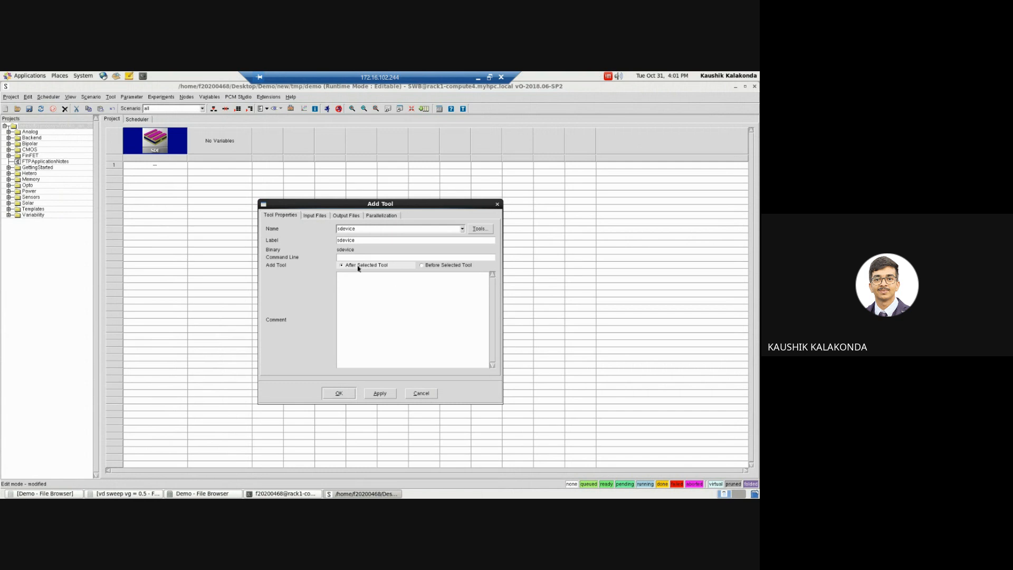
{"action": "left_click", "coordinate": [346, 398]}
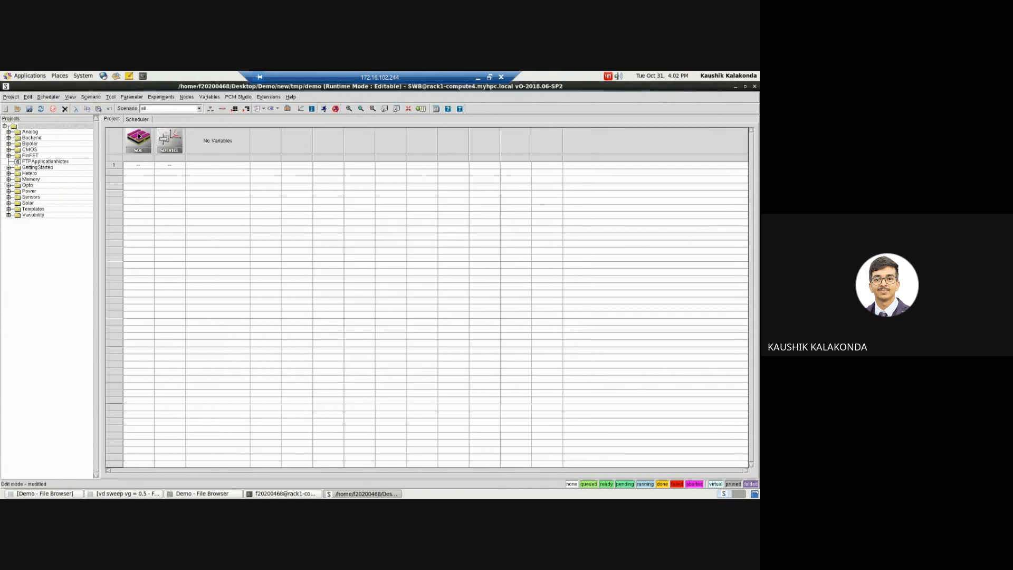
Step: Open the commands input file of the sde tool for editing
{"action": "left_click", "coordinate": [140, 146]}
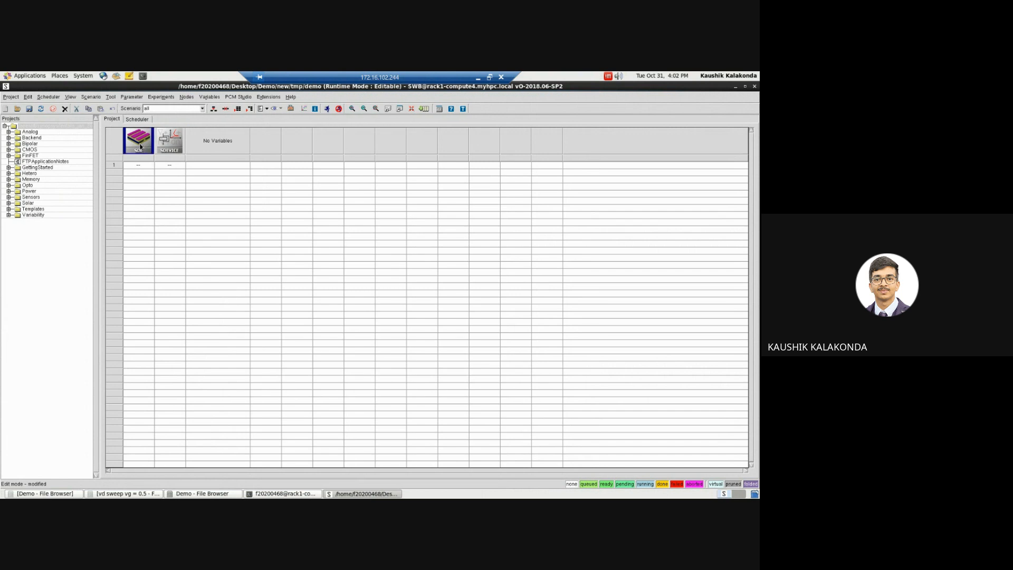
{"action": "right_click", "coordinate": [141, 146]}
{"action": "mouse_move", "coordinate": [209, 214]}
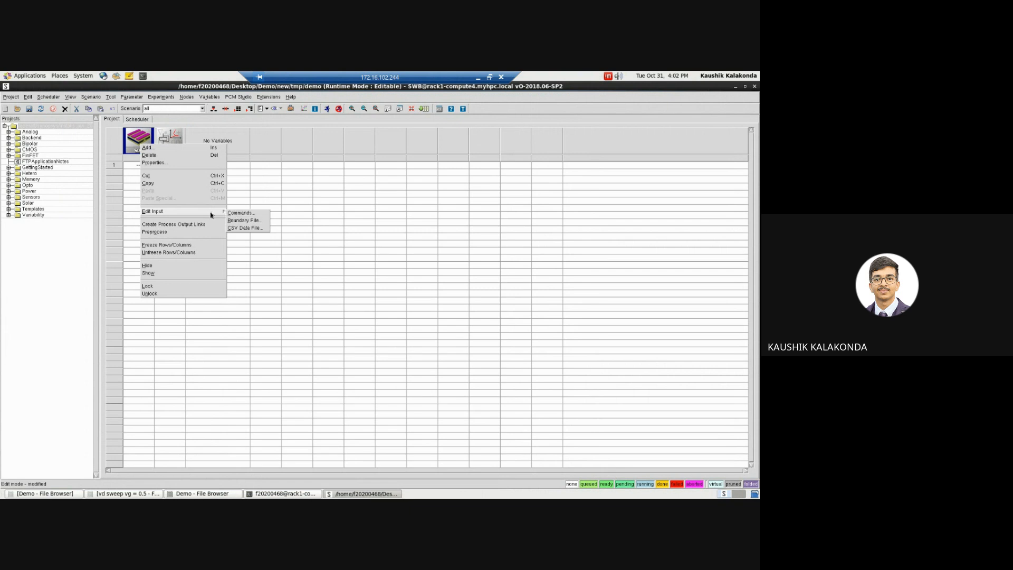
{"action": "left_click", "coordinate": [241, 214]}
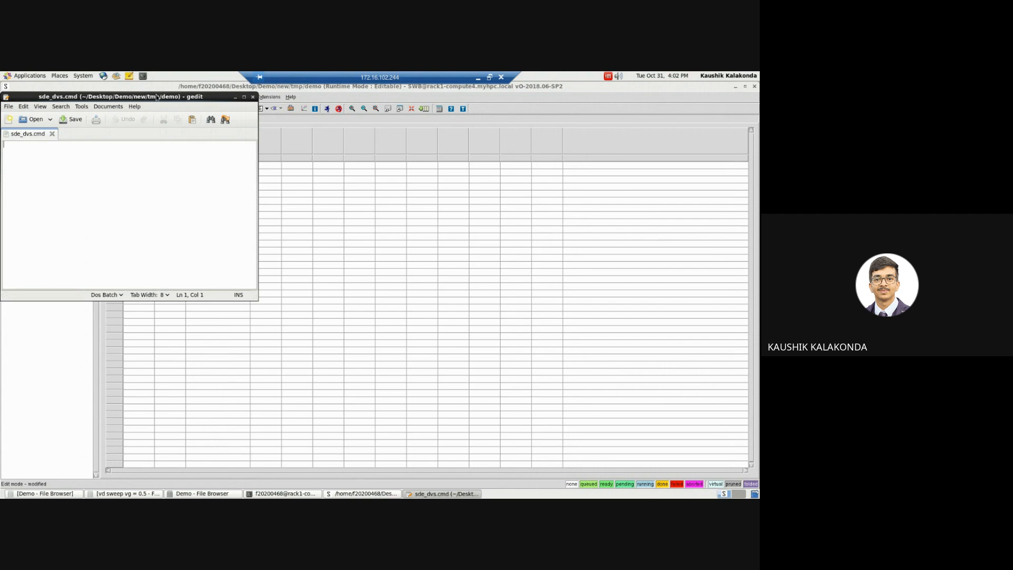
{"action": "left_click_drag", "start_coordinate": [158, 96], "coordinate": [238, 122]}
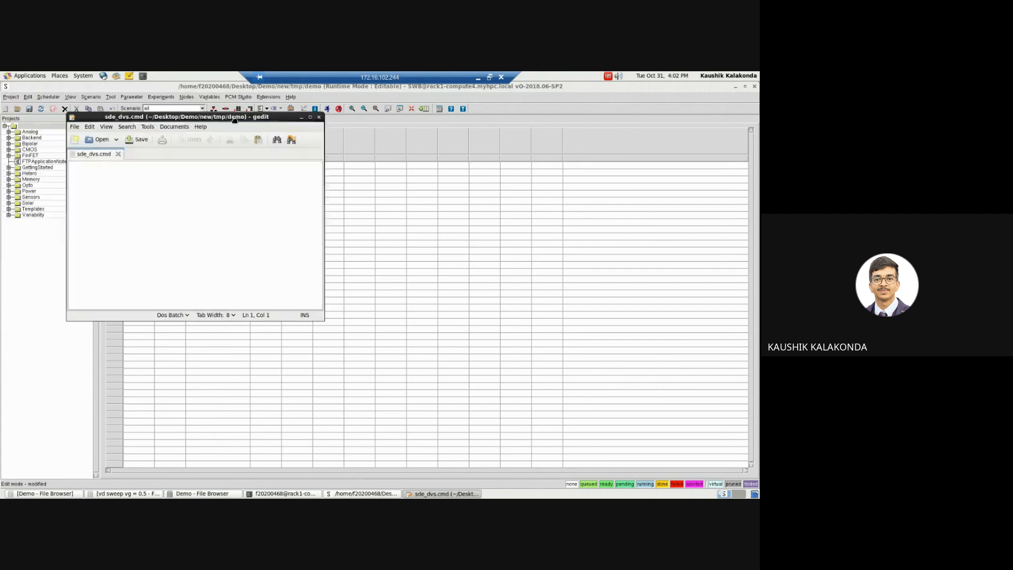
Step: Copy the whole dgt_t.scm script from the "vd sweep vg = 0.5" folder into sde_dvs.cmd, save it and close dgt_t.scm
{"action": "left_click", "coordinate": [128, 494]}
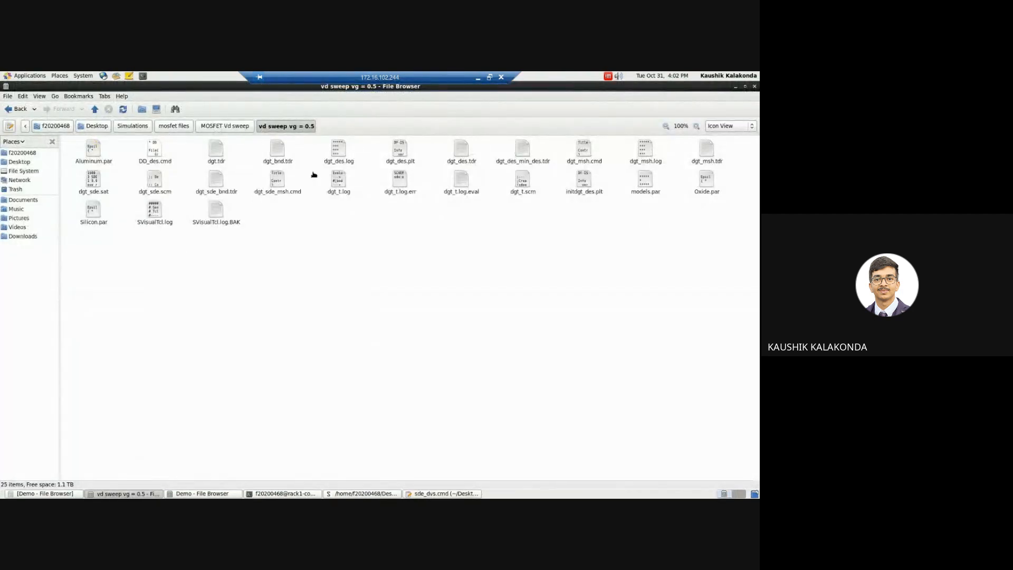
{"action": "double_click", "coordinate": [527, 185]}
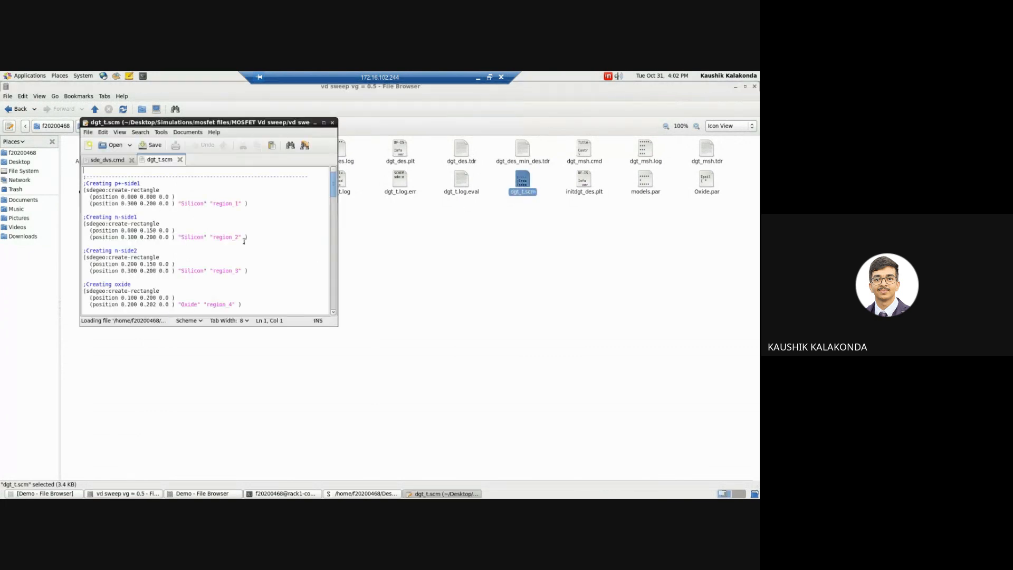
{"action": "key", "text": "ctrl+a"}
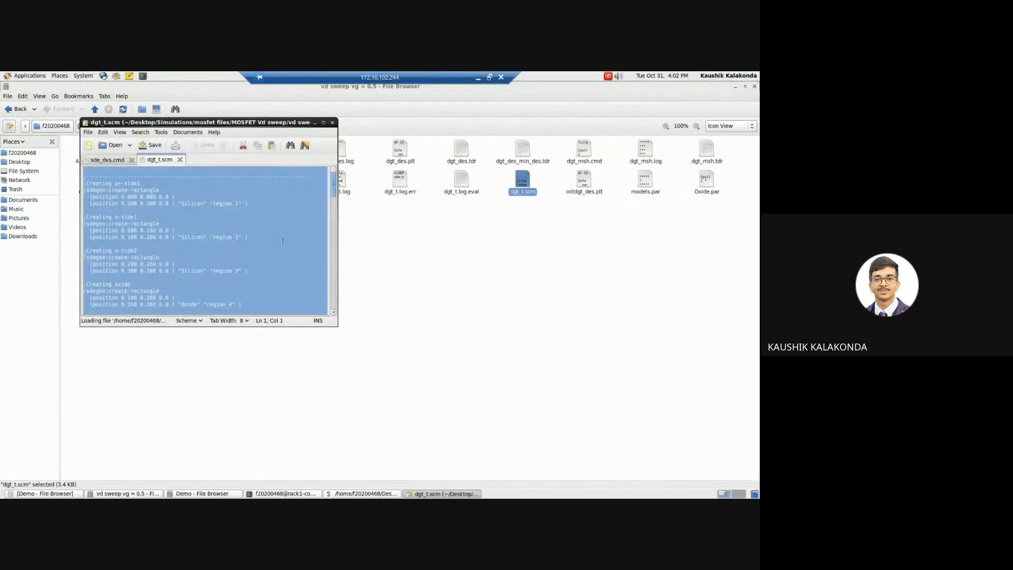
{"action": "left_click", "coordinate": [108, 160]}
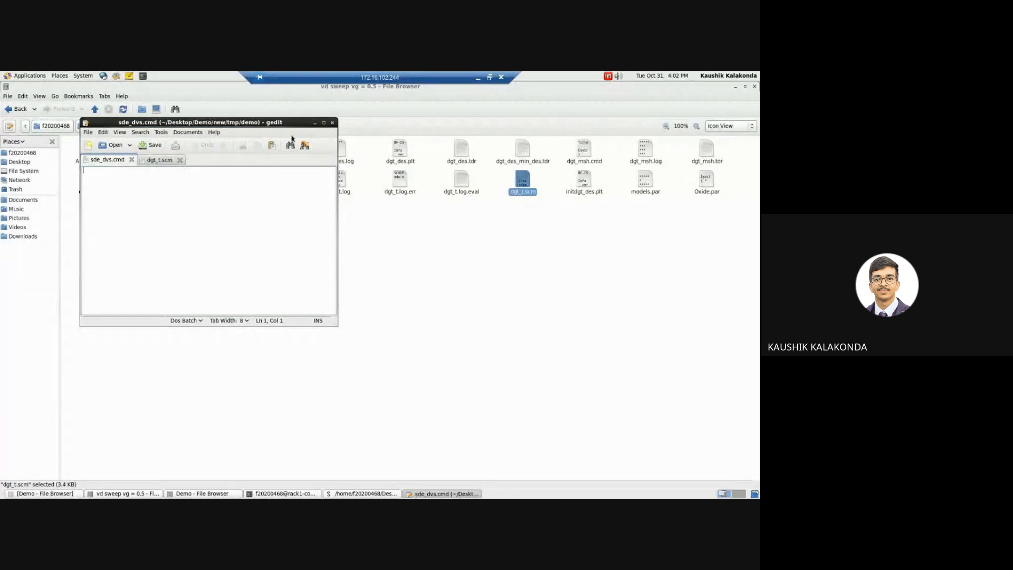
{"action": "left_click", "coordinate": [323, 123]}
{"action": "key", "text": "ctrl+v"}
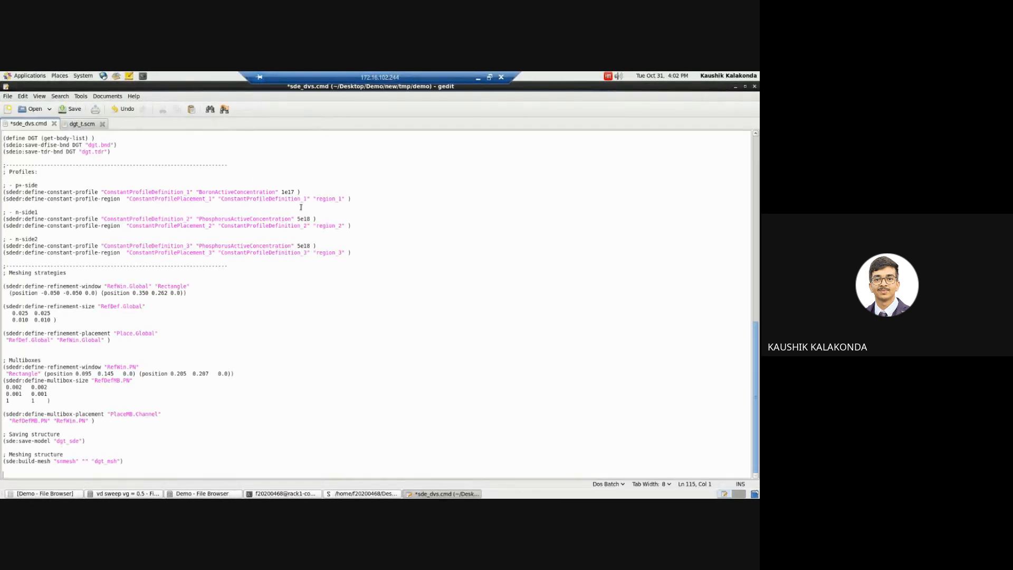
{"action": "key", "text": "ctrl+s"}
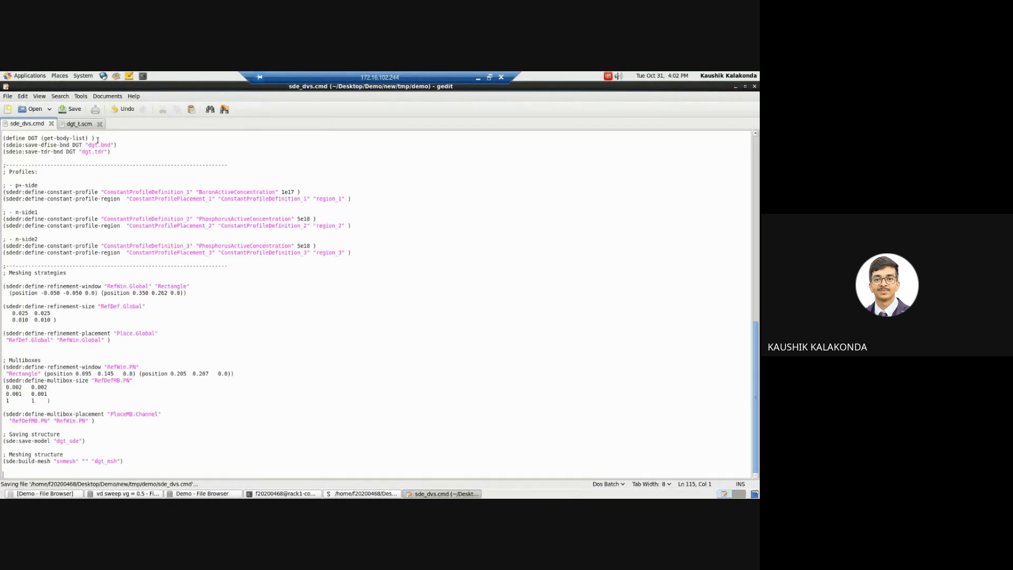
{"action": "left_click", "coordinate": [99, 124]}
Step: Change the model name in the sde:save-model line of sde_dvs.cmd to "n@node@"
{"action": "left_click", "coordinate": [365, 493]}
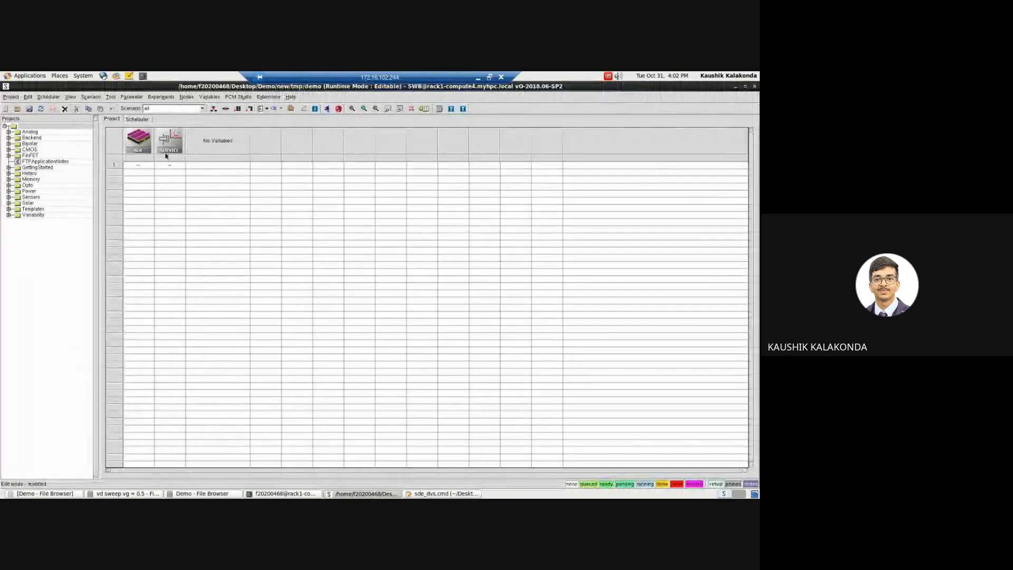
{"action": "left_click", "coordinate": [416, 494]}
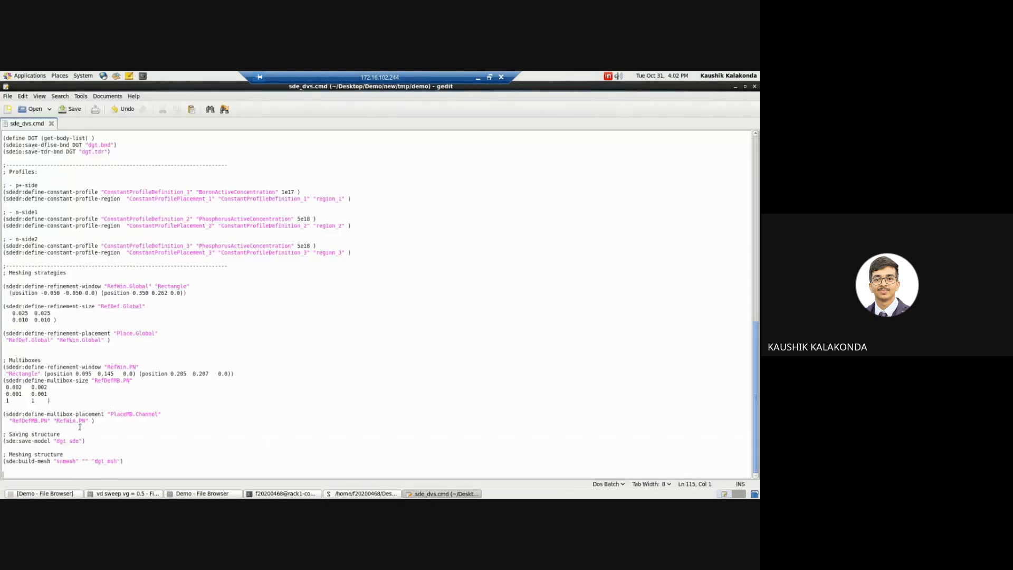
{"action": "left_click", "coordinate": [56, 440]}
{"action": "key", "text": "shift+Right"}
{"action": "key", "text": "shift+Right"}
{"action": "key", "text": "shift+Right"}
{"action": "key", "text": "shift+Right"}
{"action": "key", "text": "shift+Right"}
{"action": "key", "text": "shift+Right"}
{"action": "type", "text": "@"}
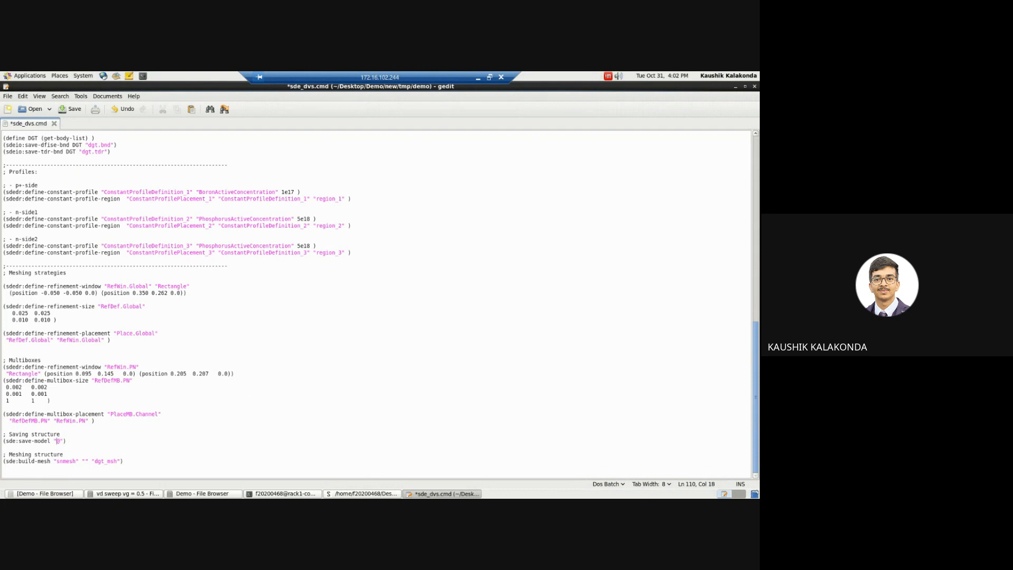
{"action": "type", "text": "n"}
{"action": "type", "text": "node@"}
Step: Change the output name in the sde:build-mesh line to "n@node@", save sde_dvs.cmd and close it
{"action": "key", "text": "Down"}
{"action": "key", "text": "Down"}
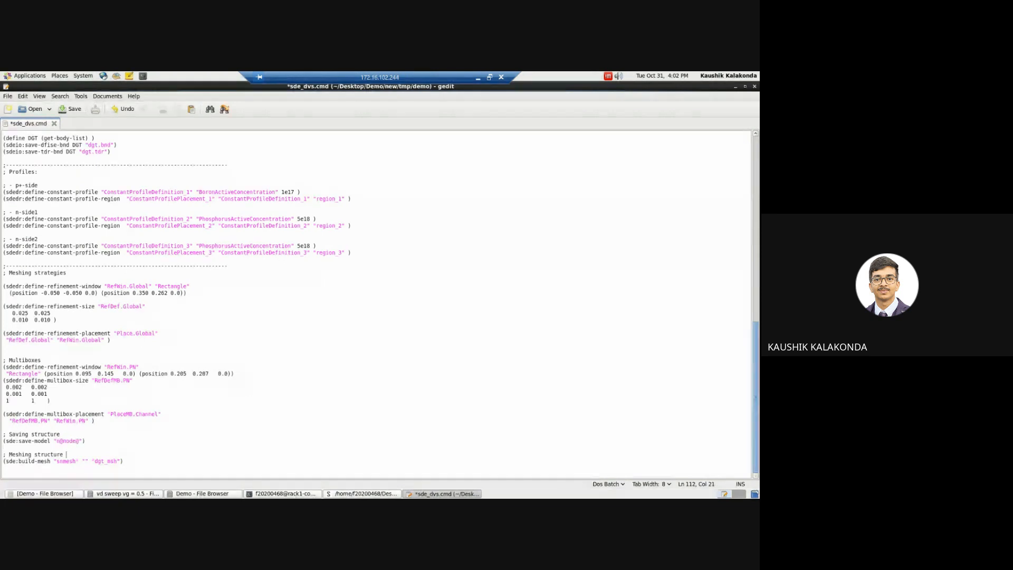
{"action": "key", "text": "Right"}
{"action": "key", "text": "Right"}
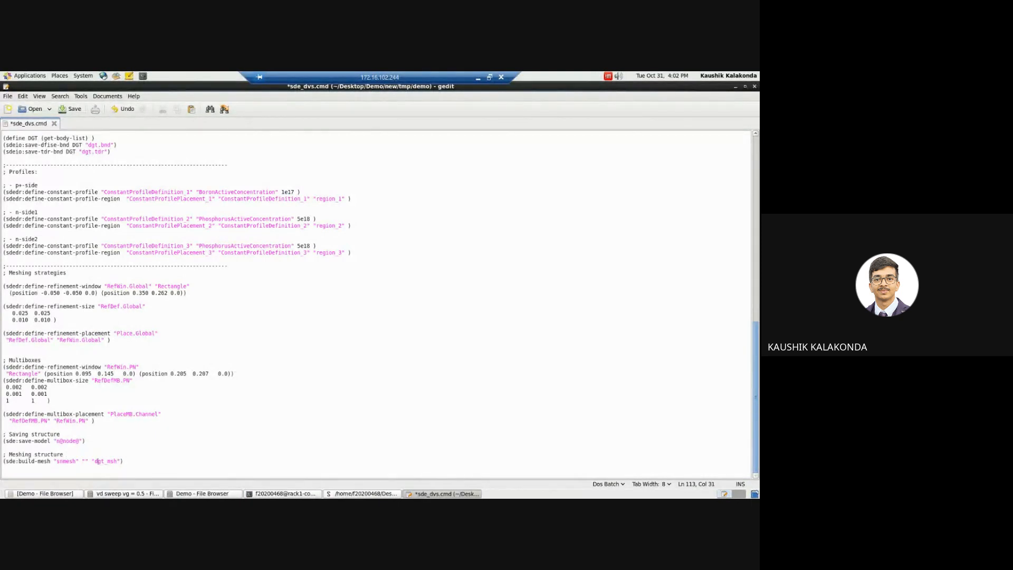
{"action": "key", "text": "shift+Right"}
{"action": "key", "text": "shift+Right"}
{"action": "key", "text": "shift+Right"}
{"action": "key", "text": "shift+Right"}
{"action": "key", "text": "shift+Right"}
{"action": "key", "text": "shift+Right"}
{"action": "key", "text": "shift+Right"}
{"action": "type", "text": "n@node@"}
{"action": "key", "text": "ctrl+s"}
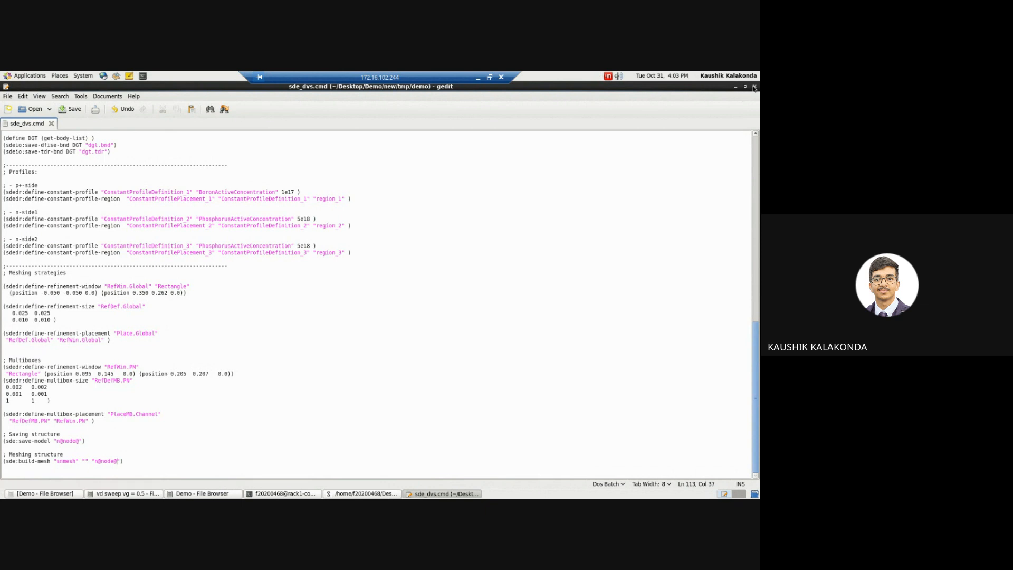
{"action": "left_click", "coordinate": [755, 87]}
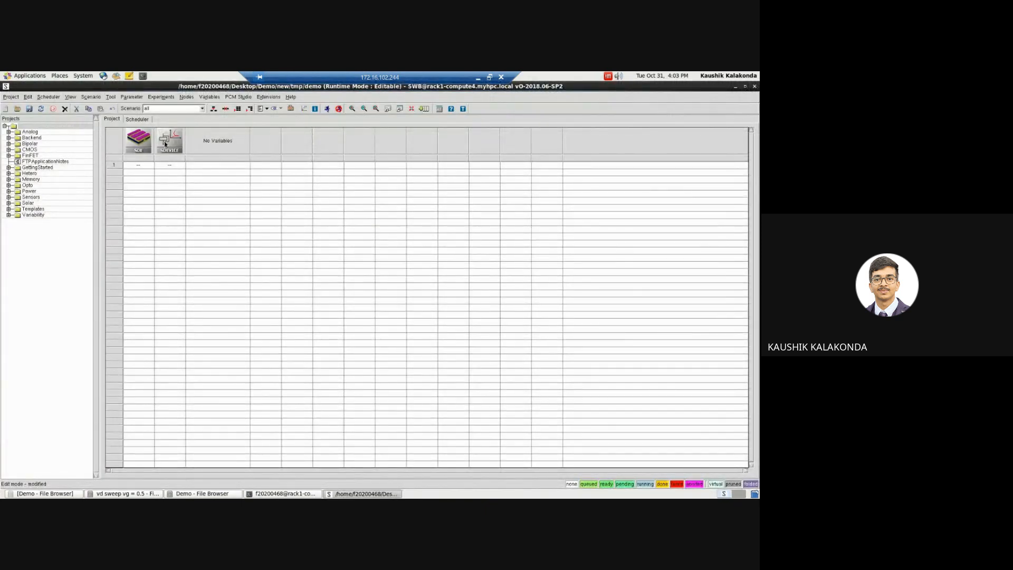
Step: Switch to the PDF report in the browser and read which File section entries of the .cmd file need changing
{"action": "left_click", "coordinate": [478, 77]}
{"action": "left_click", "coordinate": [129, 76]}
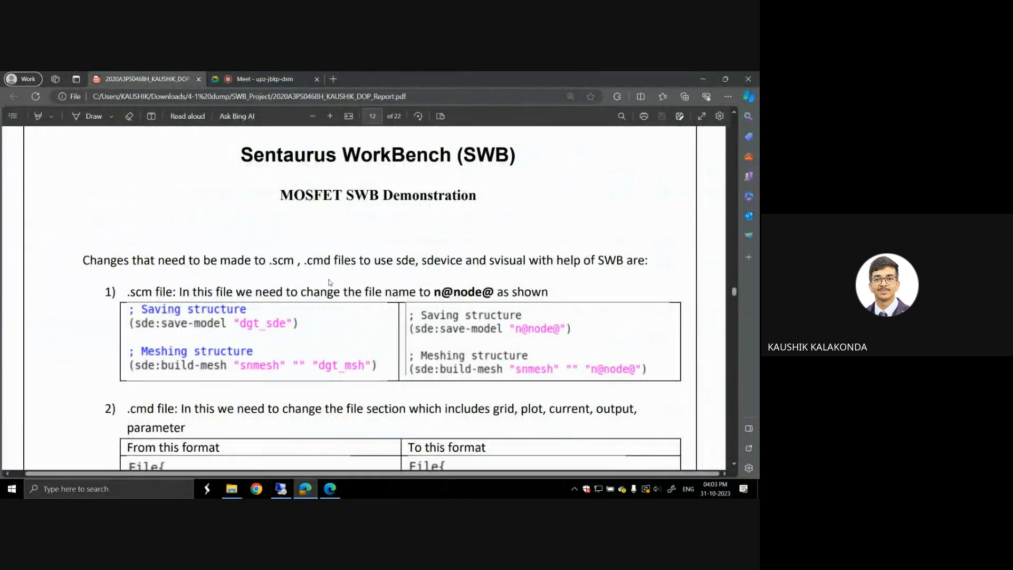
{"action": "scroll", "coordinate": [329, 282], "scroll_direction": "down", "scroll_amount": 3}
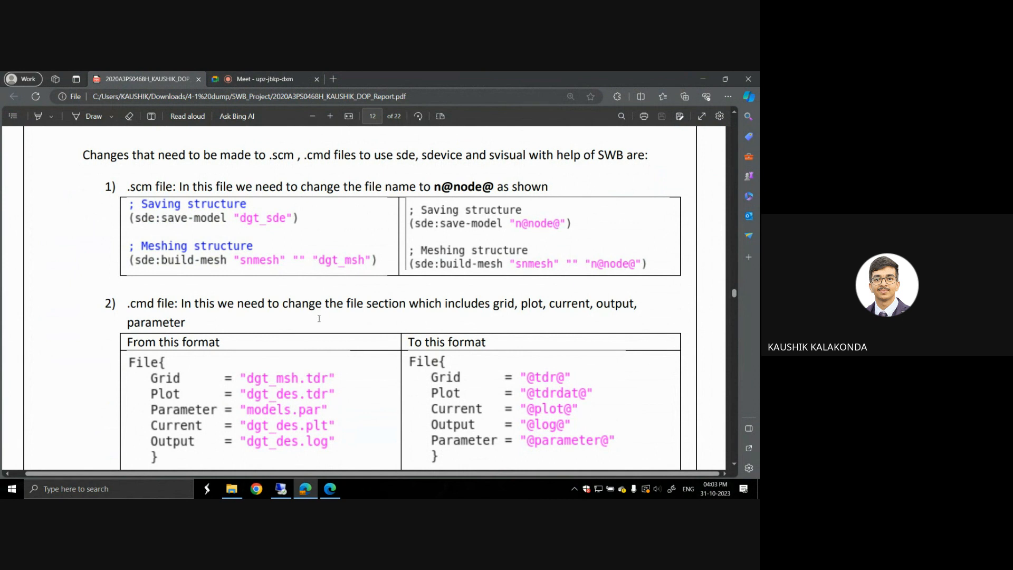
{"action": "scroll", "coordinate": [369, 274], "scroll_direction": "down", "scroll_amount": 1}
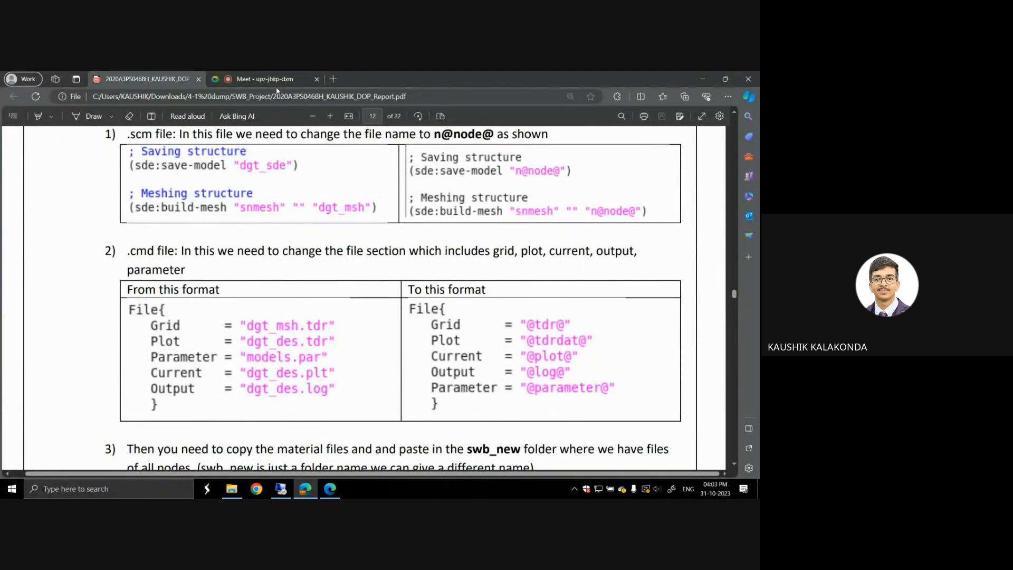
{"action": "mouse_move", "coordinate": [280, 490]}
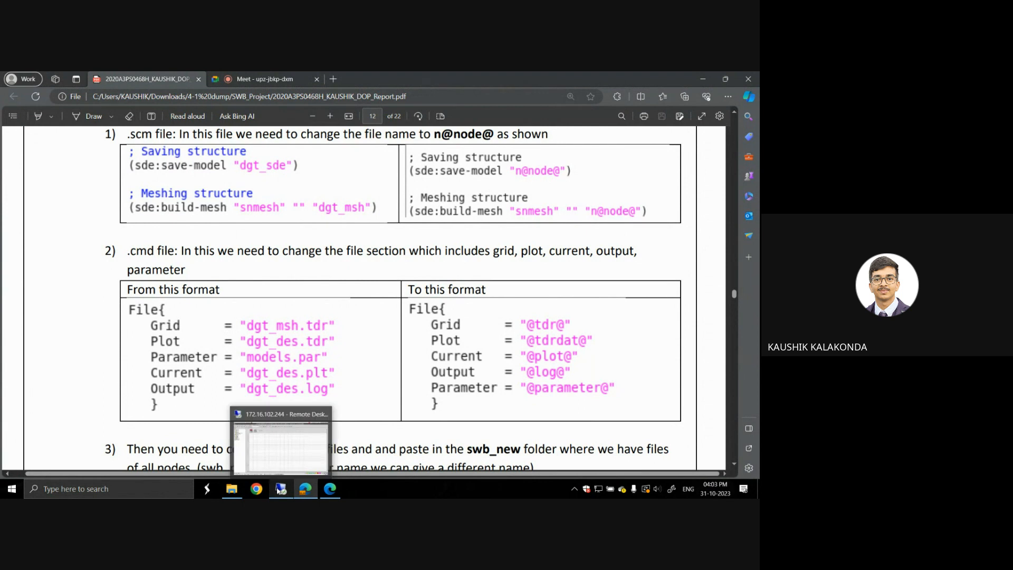
{"action": "left_click", "coordinate": [281, 437]}
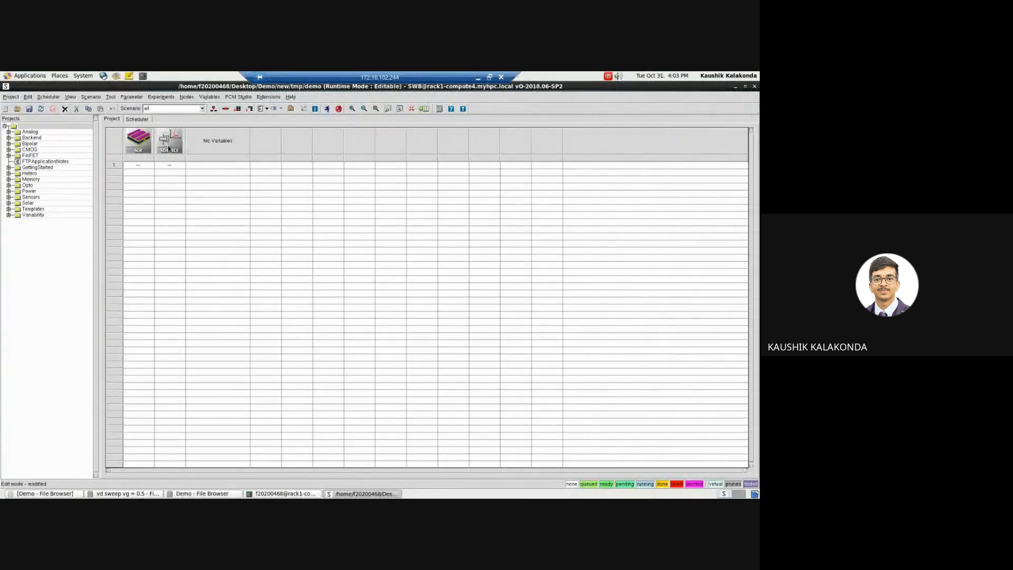
Step: Copy the whole script of DD_des.cmd from the "vd sweep vg = 0.5" folder and close the file
{"action": "left_click", "coordinate": [125, 493]}
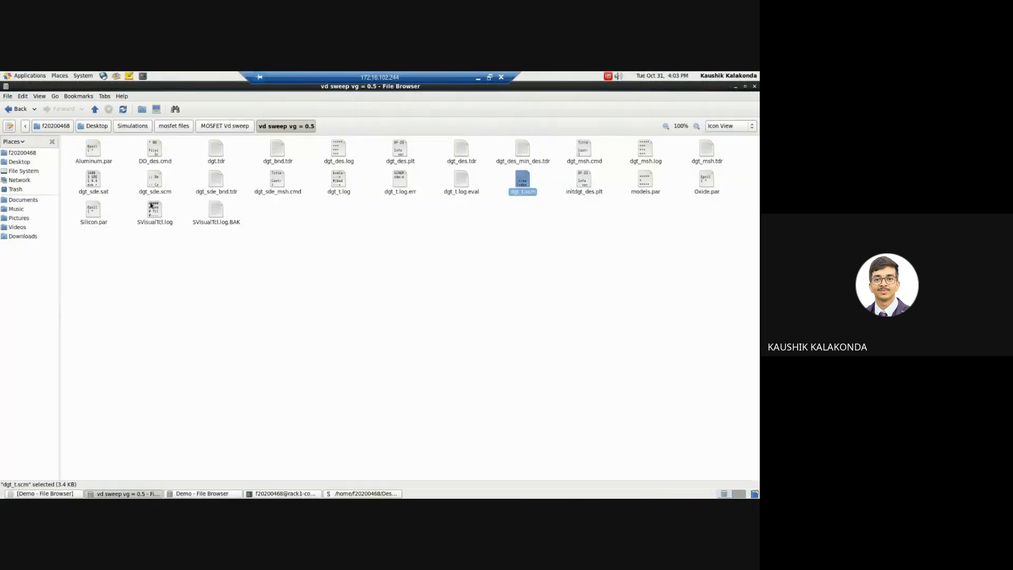
{"action": "double_click", "coordinate": [155, 149]}
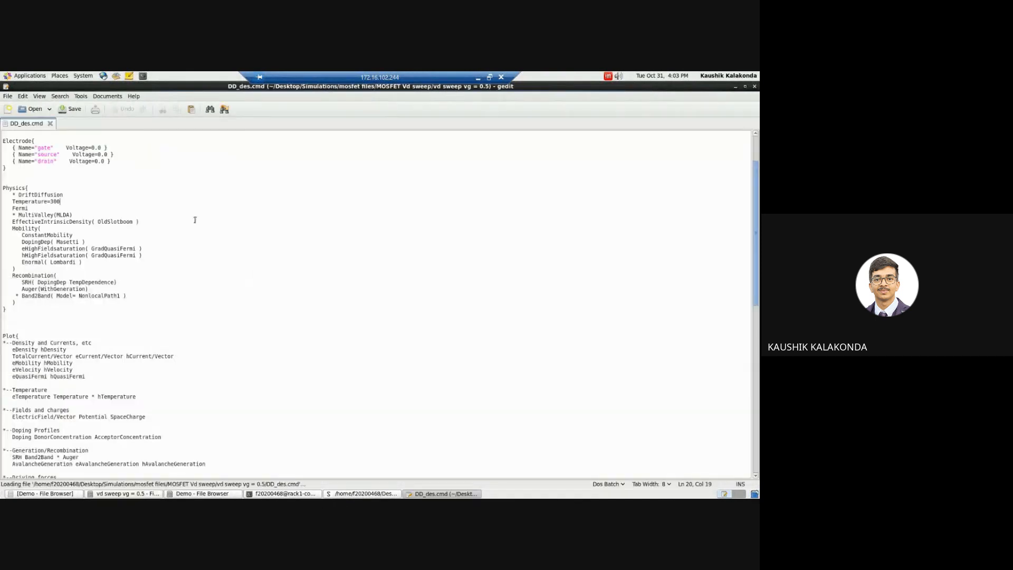
{"action": "key", "text": "ctrl+a"}
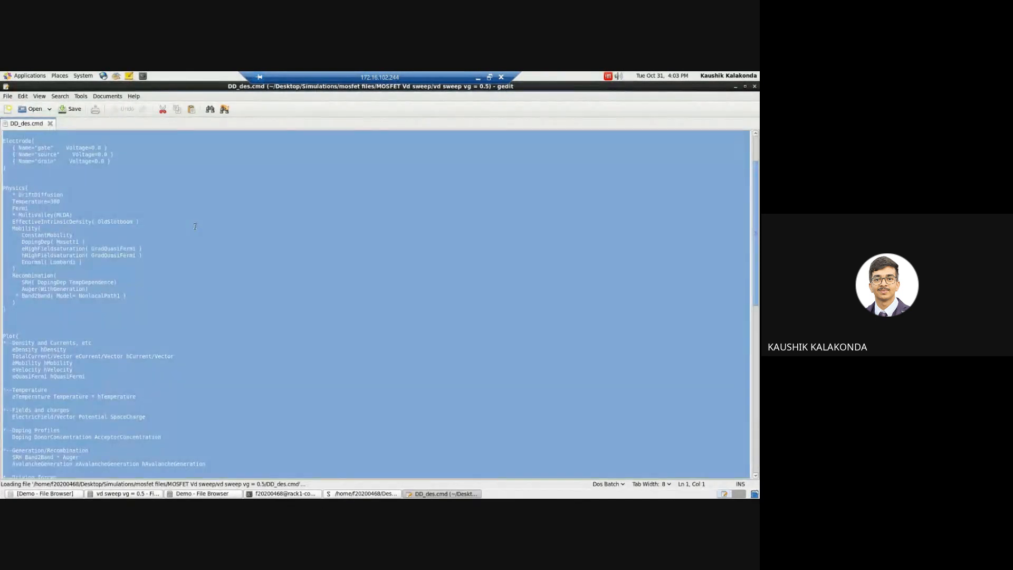
{"action": "left_click", "coordinate": [754, 87]}
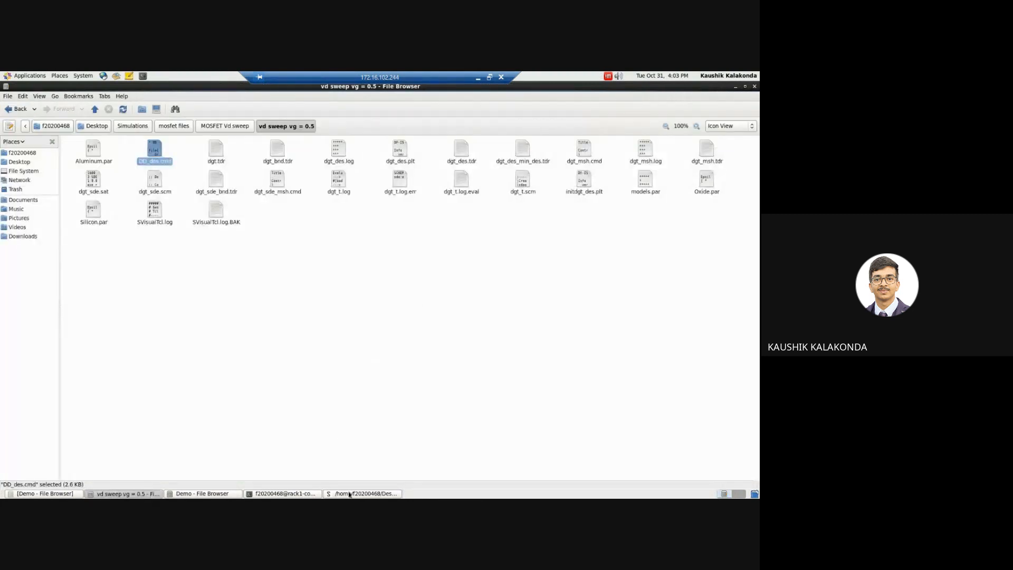
Step: Open the commands input file of the sdevice tool, paste the copied script into sdevice_des.cmd and save it
{"action": "left_click", "coordinate": [350, 495]}
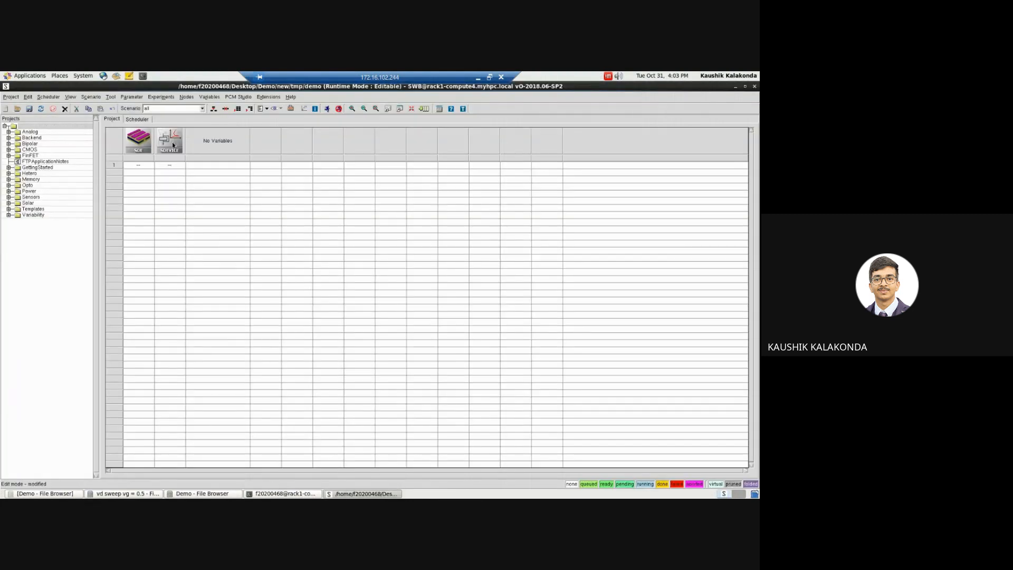
{"action": "left_click", "coordinate": [174, 145]}
{"action": "right_click", "coordinate": [173, 144]}
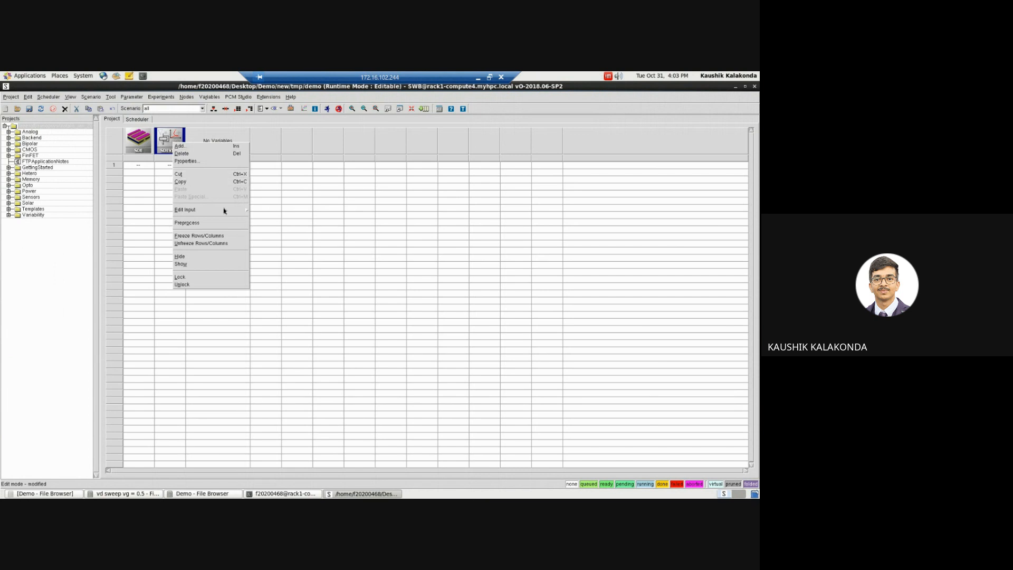
{"action": "mouse_move", "coordinate": [228, 210]}
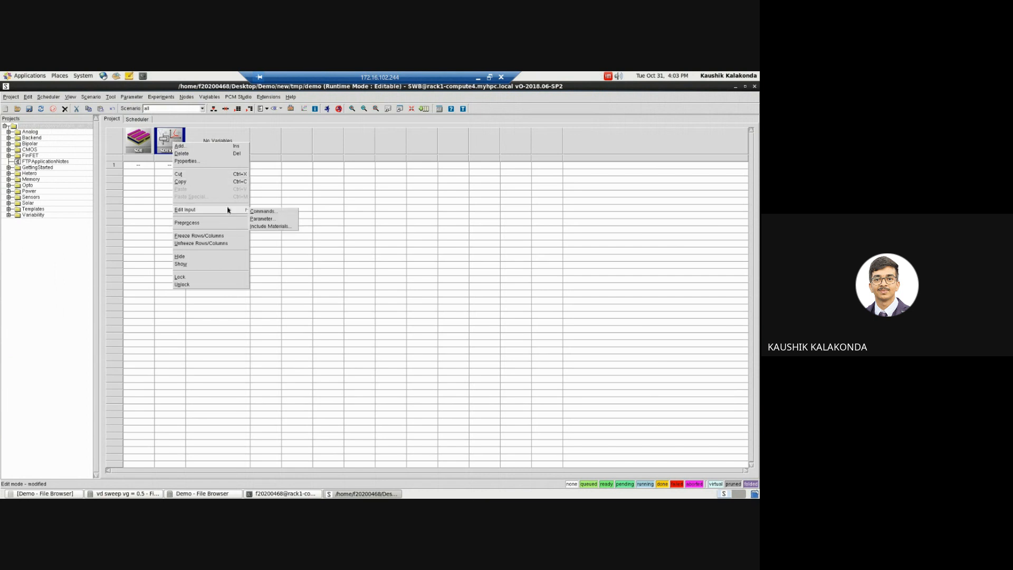
{"action": "left_click", "coordinate": [258, 214]}
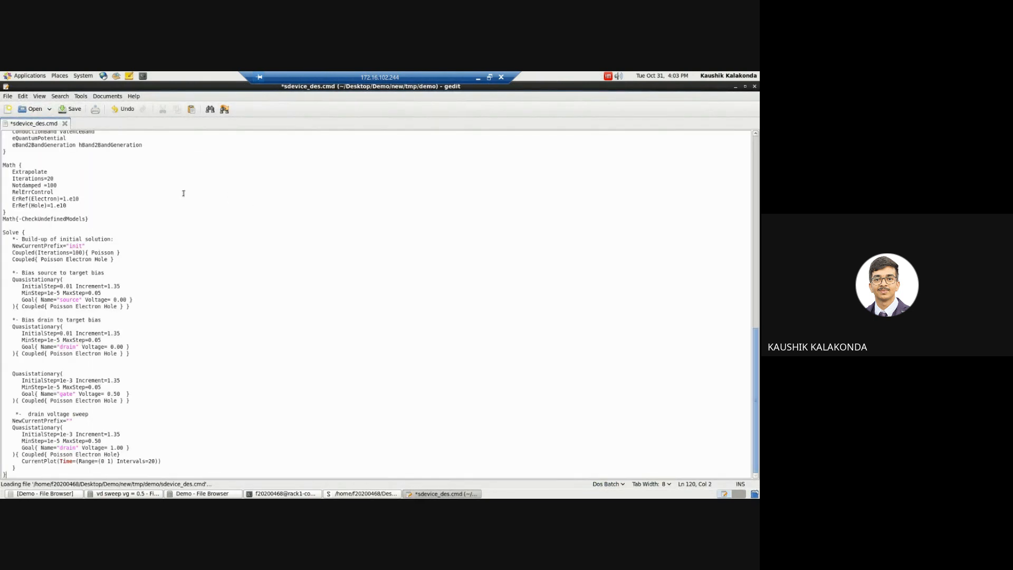
{"action": "key", "text": "ctrl+s"}
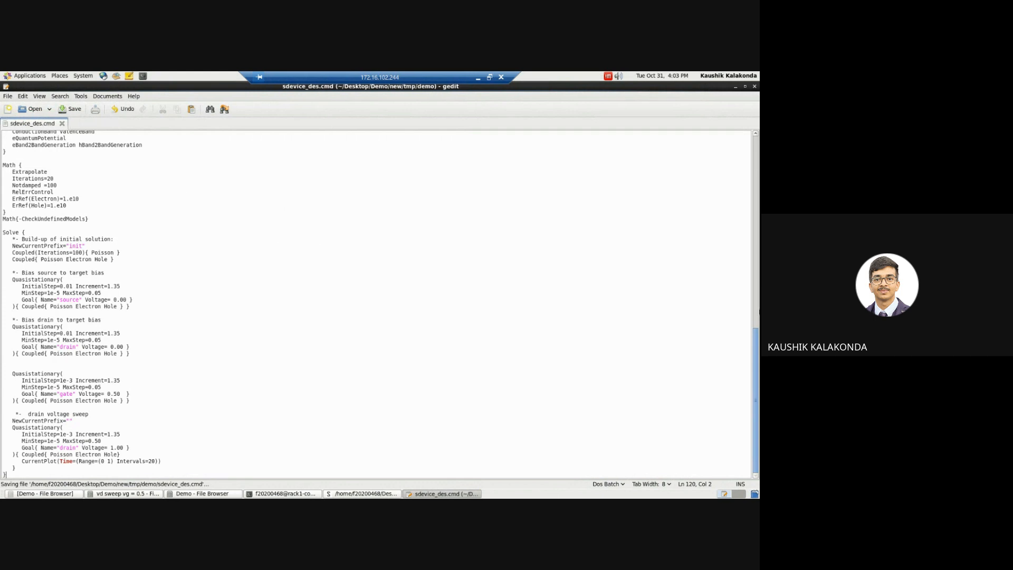
{"action": "left_click_drag", "start_coordinate": [757, 332], "coordinate": [757, 132]}
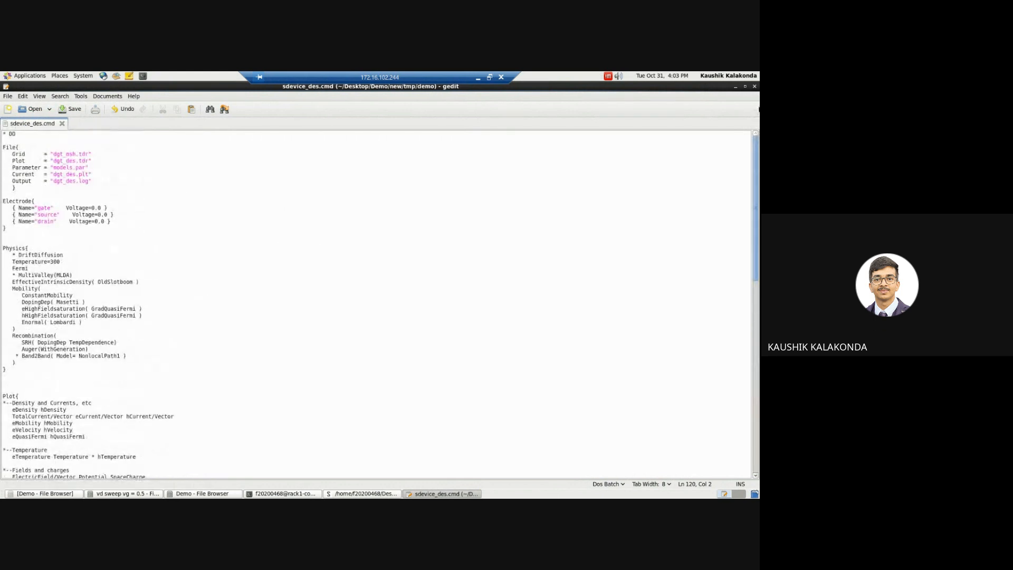
{"action": "left_click", "coordinate": [52, 155]}
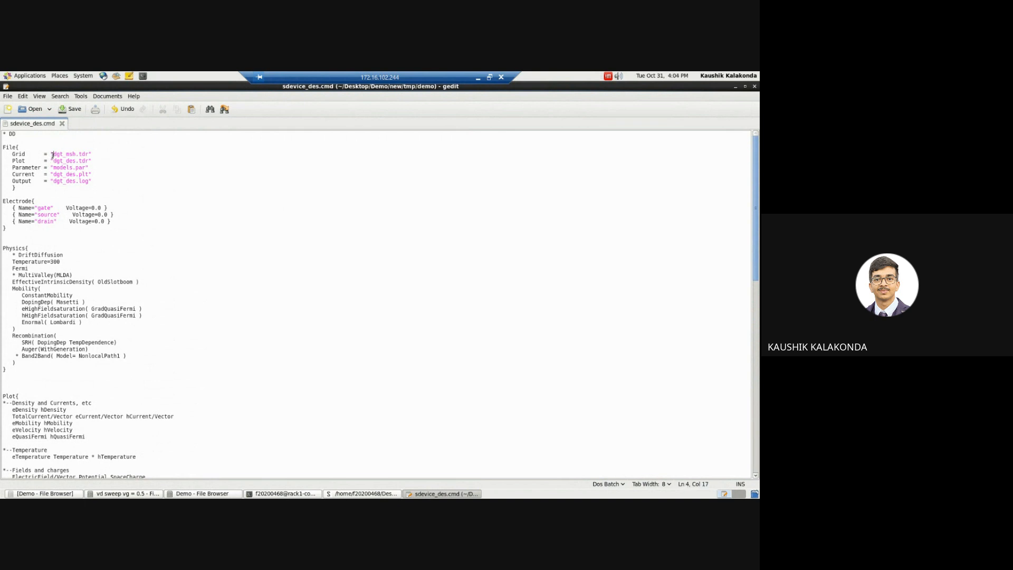
{"action": "left_click", "coordinate": [490, 78]}
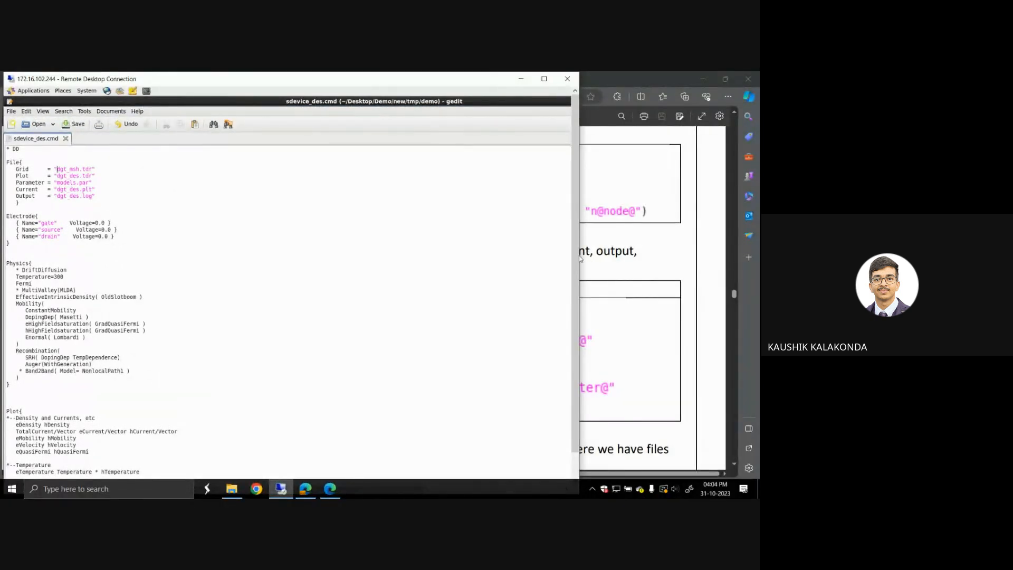
{"action": "left_click_drag", "start_coordinate": [578, 259], "coordinate": [312, 264]}
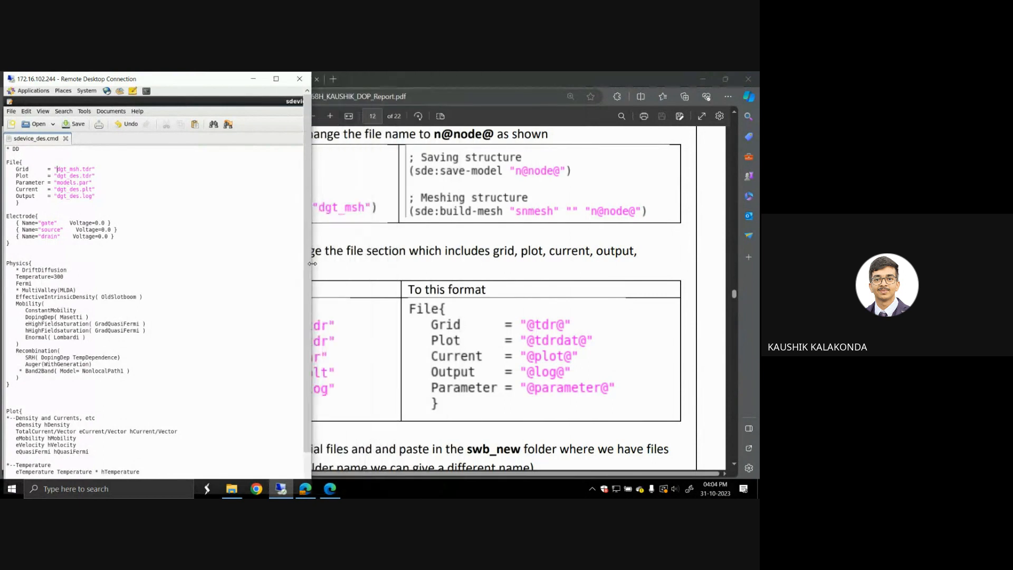
{"action": "double_click", "coordinate": [65, 170]}
{"action": "type", "text": "@tdr"}
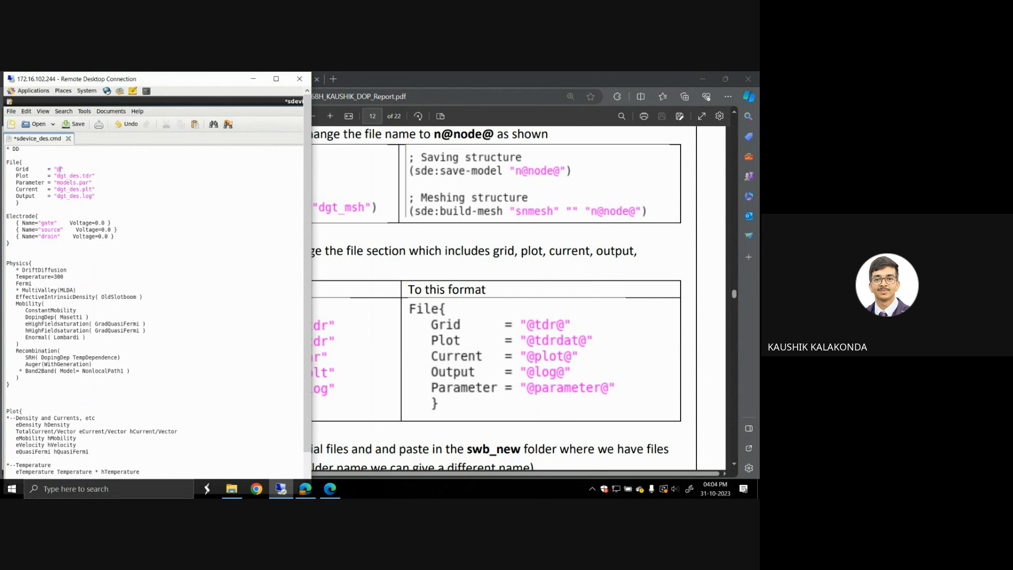
{"action": "type", "text": "@"}
{"action": "left_click_drag", "start_coordinate": [57, 176], "coordinate": [84, 176]}
{"action": "type", "text": "@tdrdat@"}
{"action": "key", "text": "BackSpace"}
{"action": "left_click_drag", "start_coordinate": [57, 183], "coordinate": [90, 183]}
{"action": "type", "text": "@parameter"}
{"action": "left_click_drag", "start_coordinate": [57, 189], "coordinate": [82, 189]}
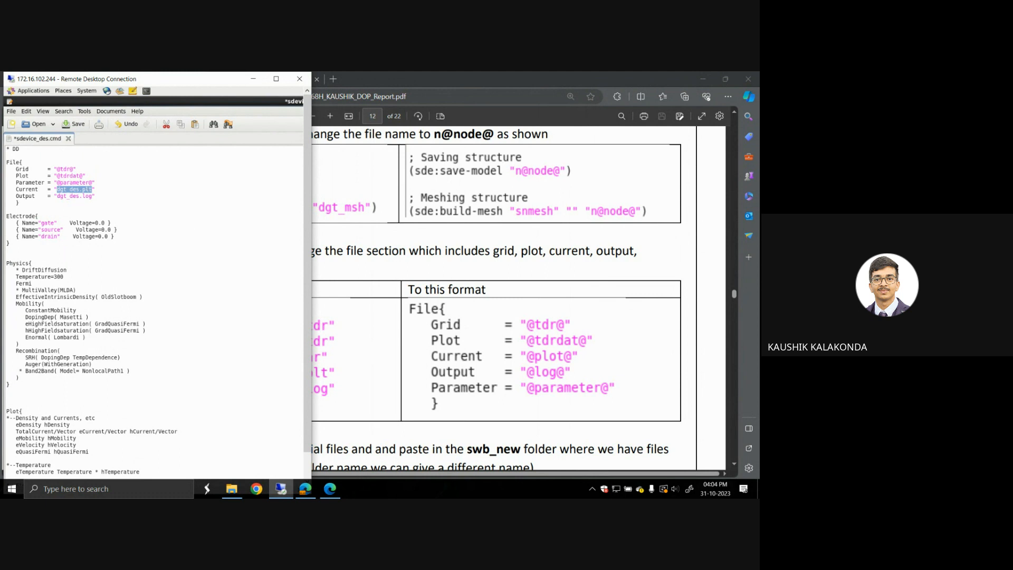
{"action": "type", "text": "@plot@"}
{"action": "left_click_drag", "start_coordinate": [57, 196], "coordinate": [81, 196]}
{"action": "type", "text": "@@"}
{"action": "type", "text": "log"}
{"action": "key", "text": "ctrl+s"}
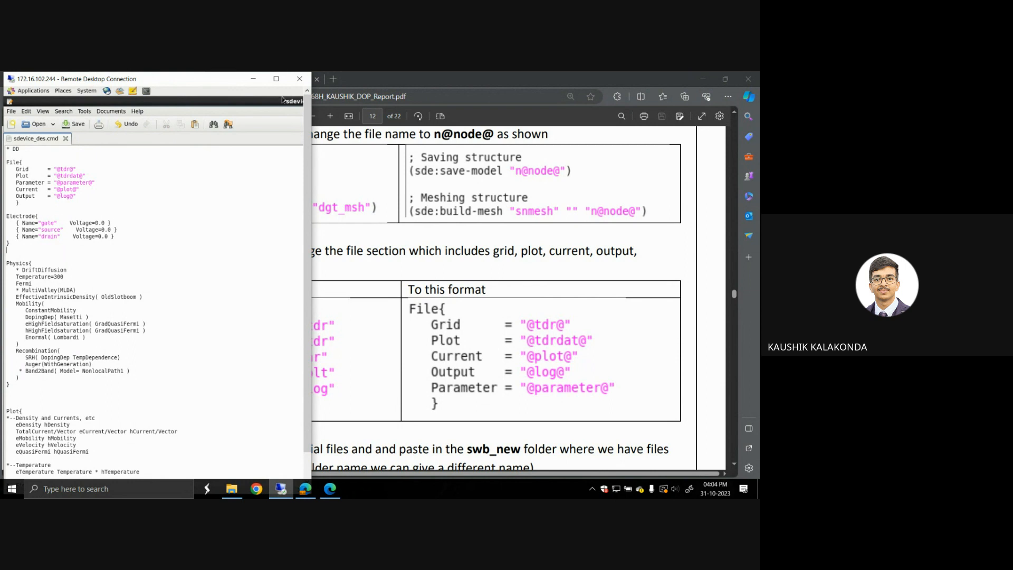
{"action": "left_click", "coordinate": [276, 79]}
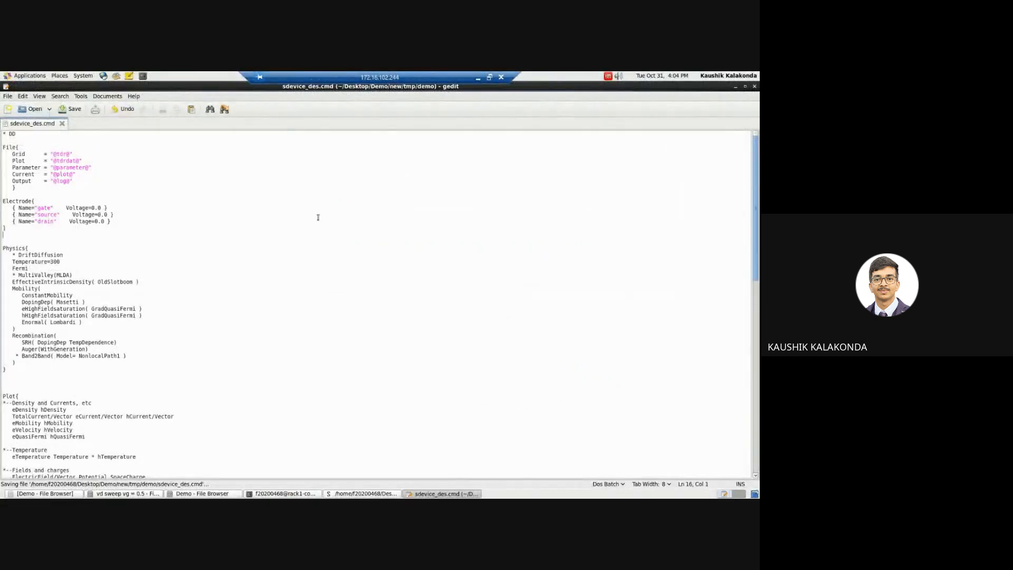
{"action": "left_click", "coordinate": [756, 87]}
Step: Read the report's instructions on copying the material files and the sdevice.par syntax for including materials
{"action": "left_click", "coordinate": [178, 148]}
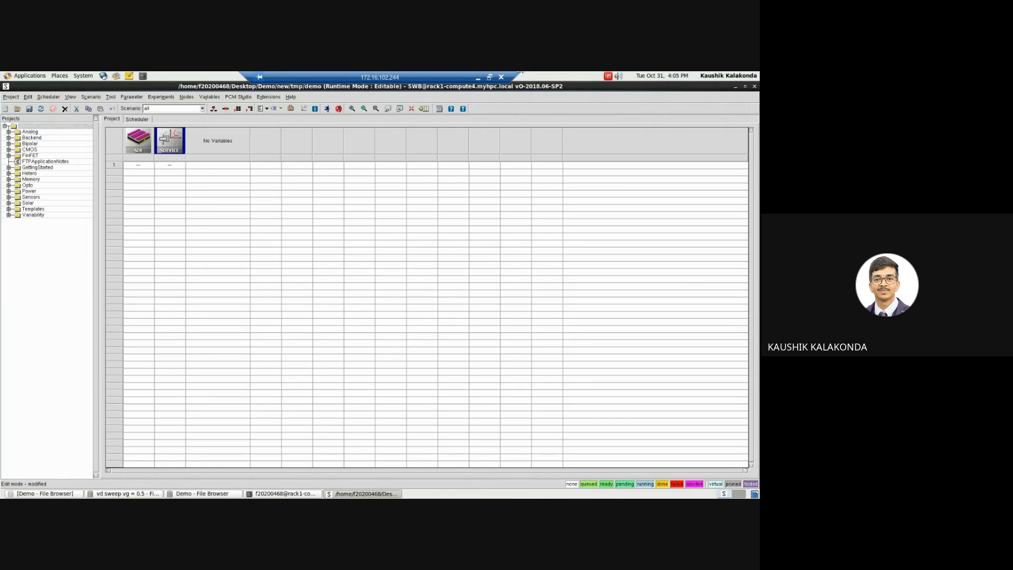
{"action": "left_click", "coordinate": [478, 78]}
{"action": "scroll", "coordinate": [468, 363], "scroll_direction": "down", "scroll_amount": 1}
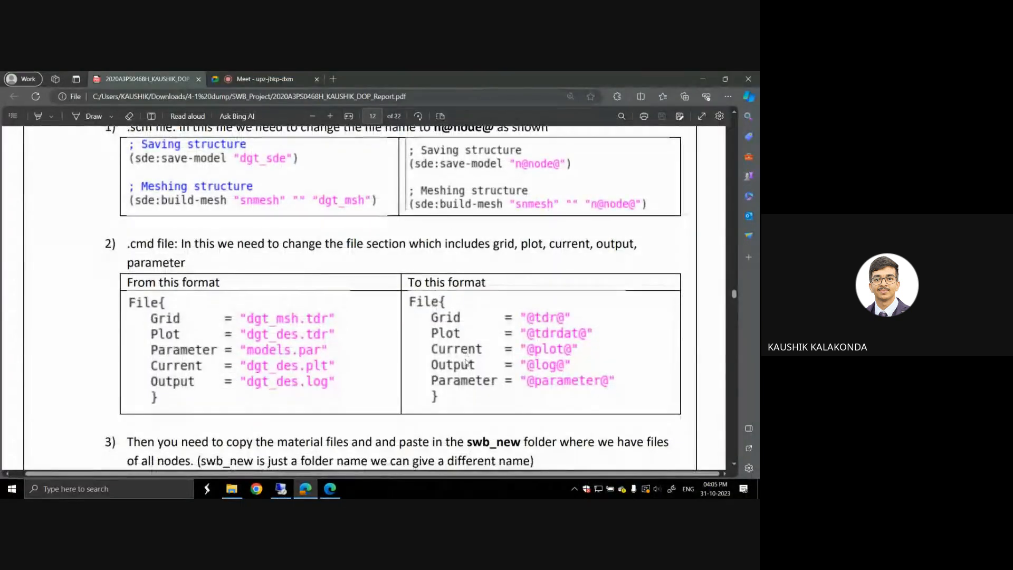
{"action": "scroll", "coordinate": [467, 362], "scroll_direction": "down", "scroll_amount": 3}
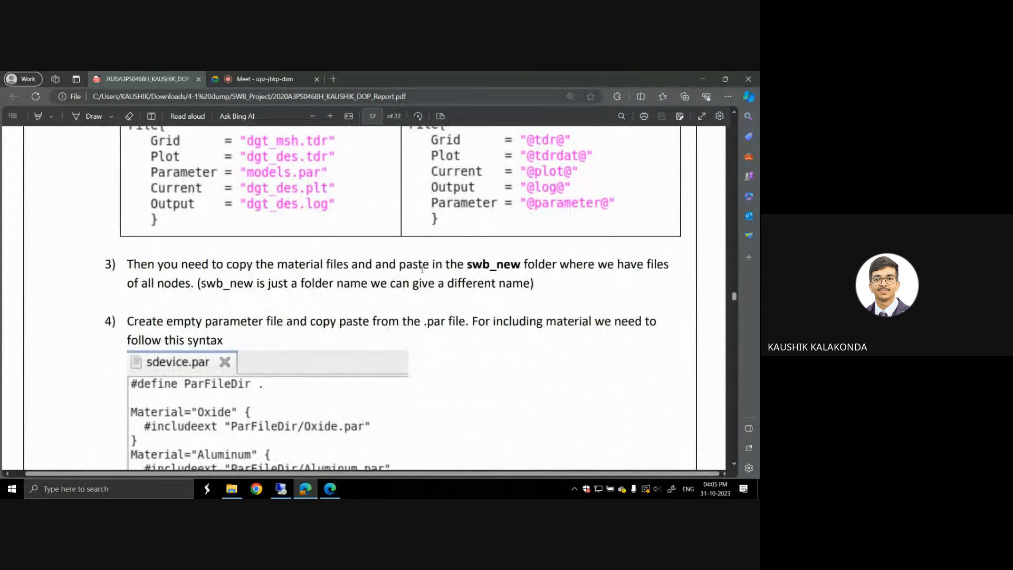
{"action": "scroll", "coordinate": [422, 269], "scroll_direction": "down", "scroll_amount": 1}
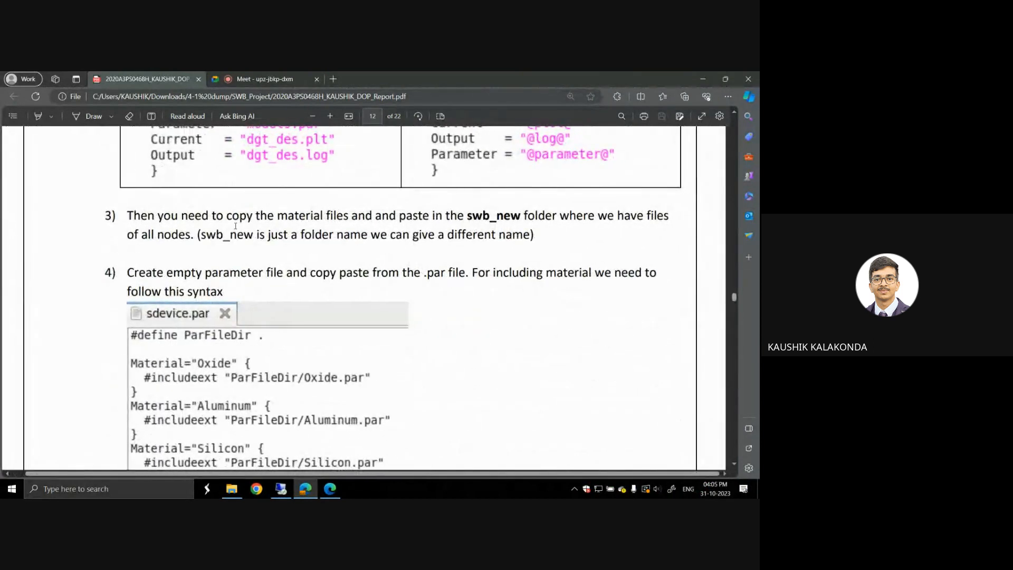
{"action": "scroll", "coordinate": [346, 225], "scroll_direction": "down", "scroll_amount": 1}
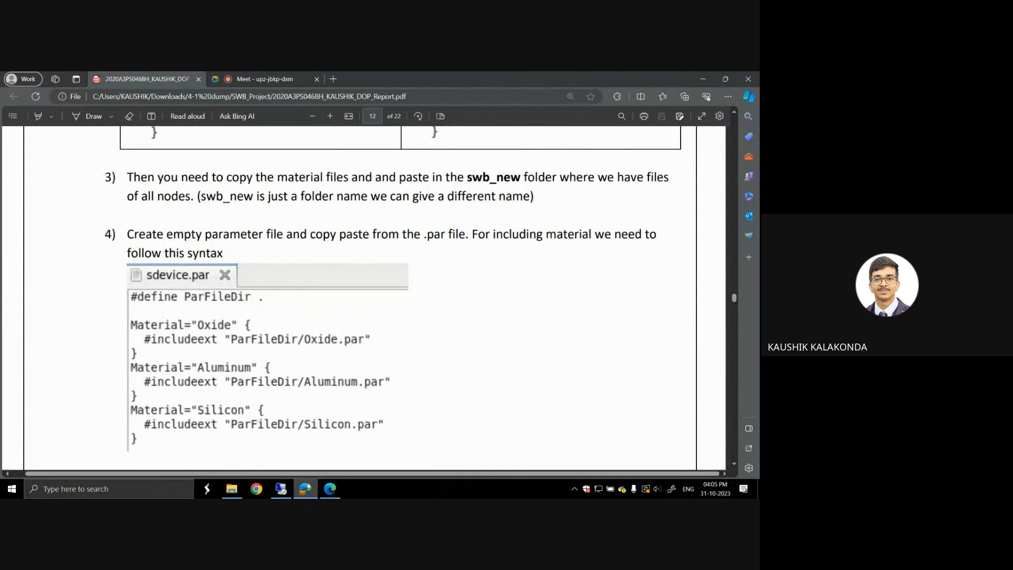
{"action": "left_click", "coordinate": [281, 489]}
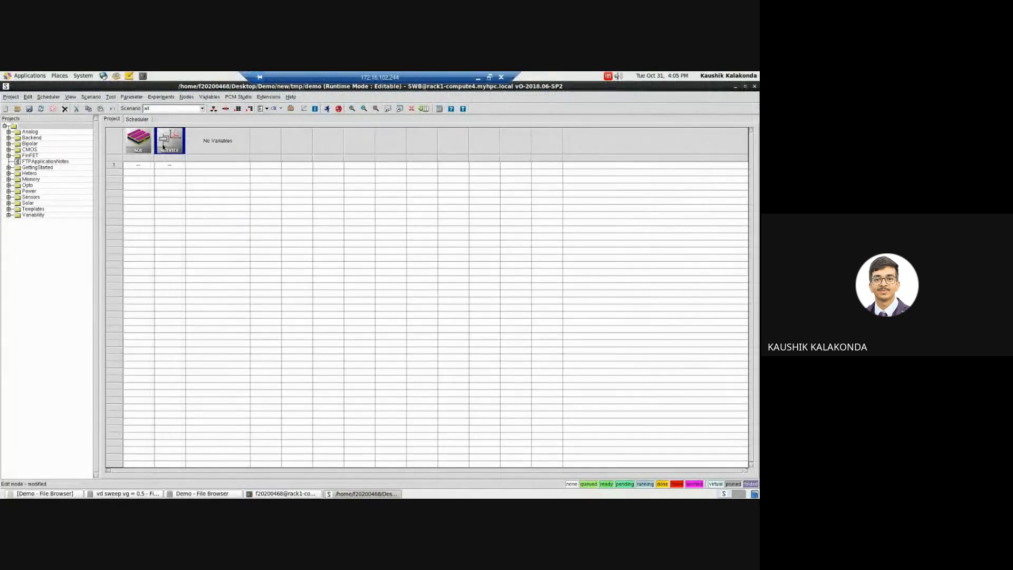
Step: Create an empty parameter file, sdevice.par, for the sdevice tool
{"action": "right_click", "coordinate": [163, 146]}
{"action": "mouse_move", "coordinate": [237, 214]}
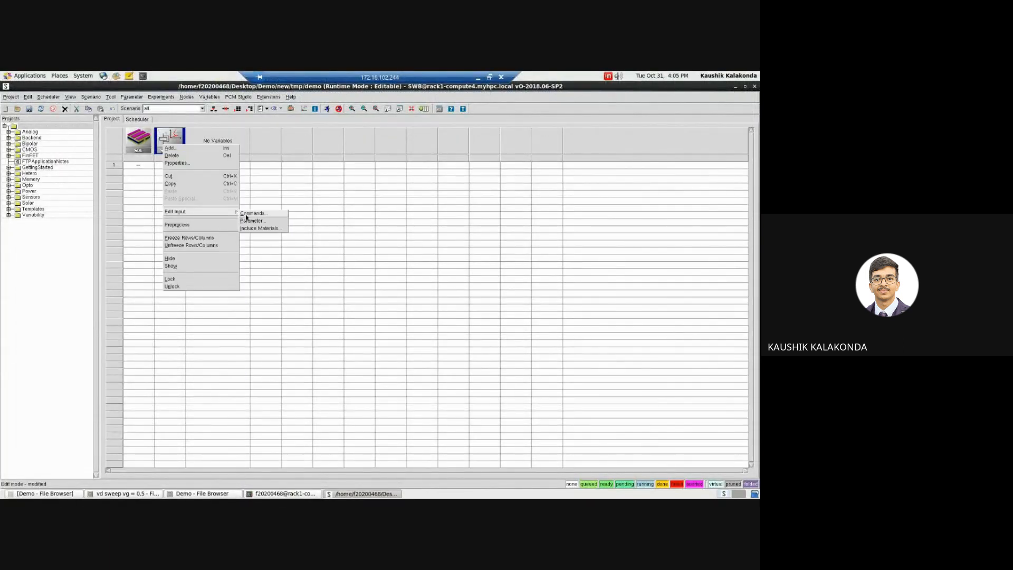
{"action": "left_click", "coordinate": [267, 221]}
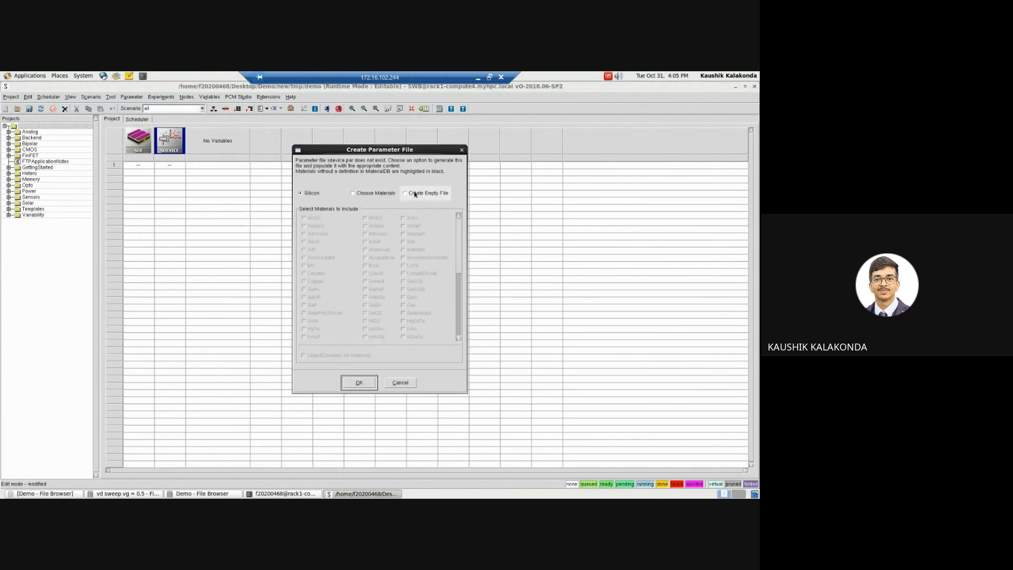
{"action": "left_click", "coordinate": [355, 382]}
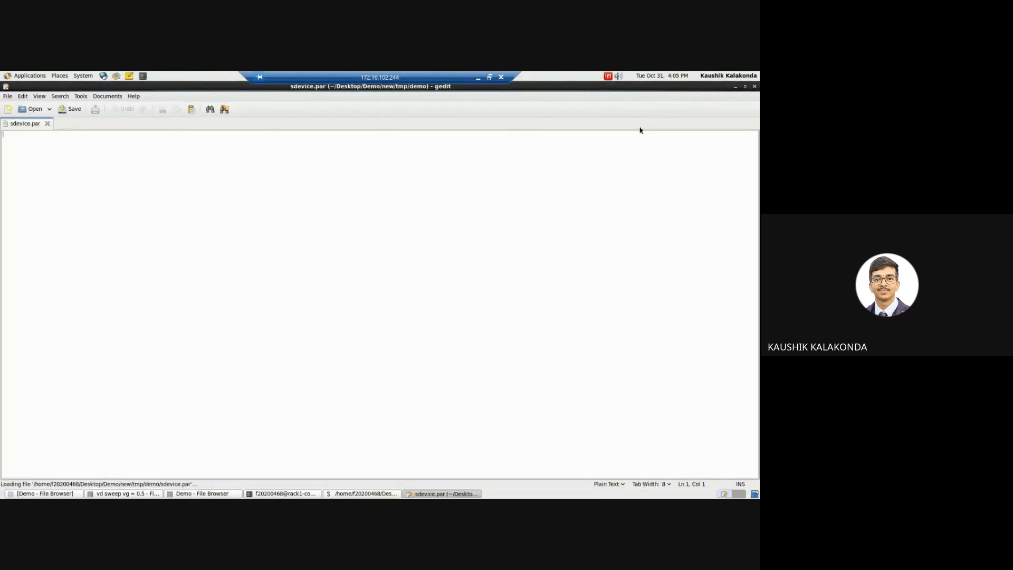
Step: Copy the entire contents of models.par from the "vd sweep vg = 0.5" folder into the empty sdevice.par
{"action": "left_click", "coordinate": [735, 86]}
{"action": "left_click", "coordinate": [736, 87]}
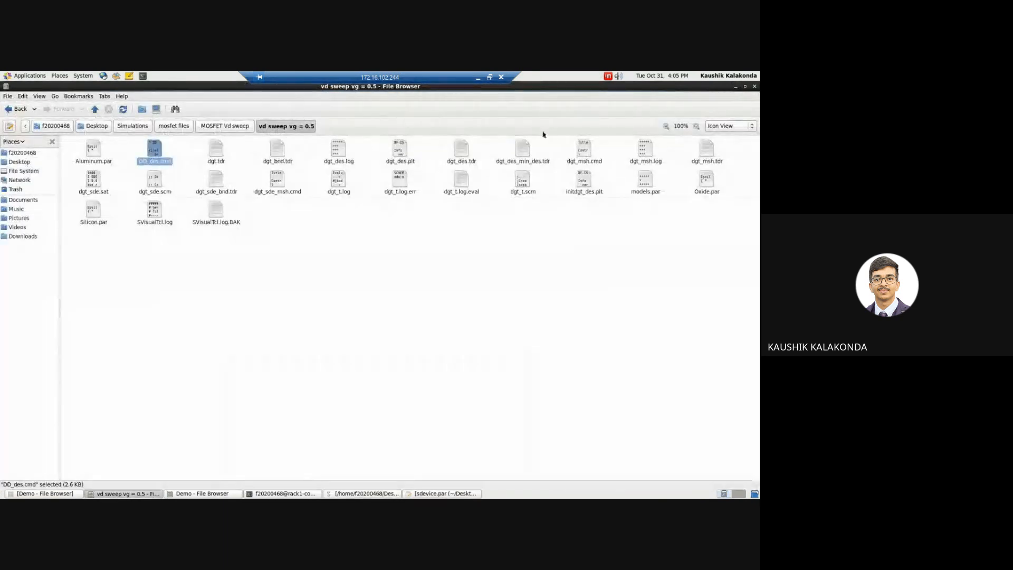
{"action": "left_click", "coordinate": [287, 244]}
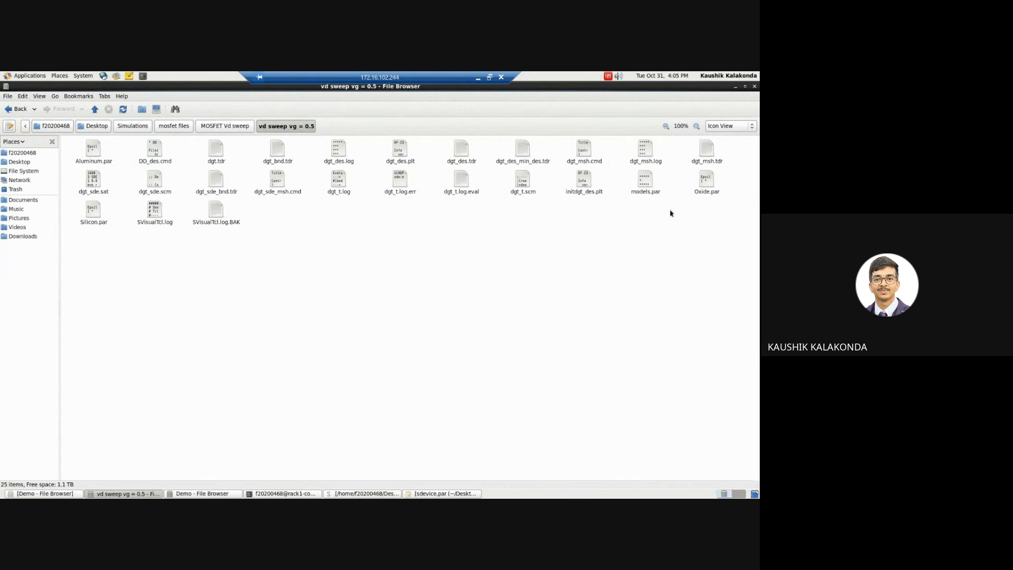
{"action": "double_click", "coordinate": [645, 180]}
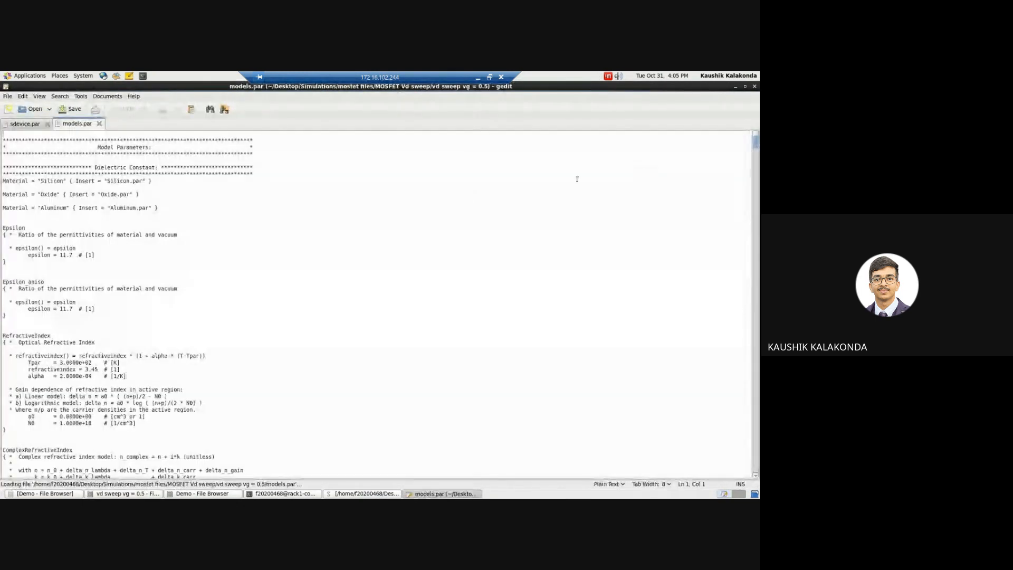
{"action": "key", "text": "ctrl+a"}
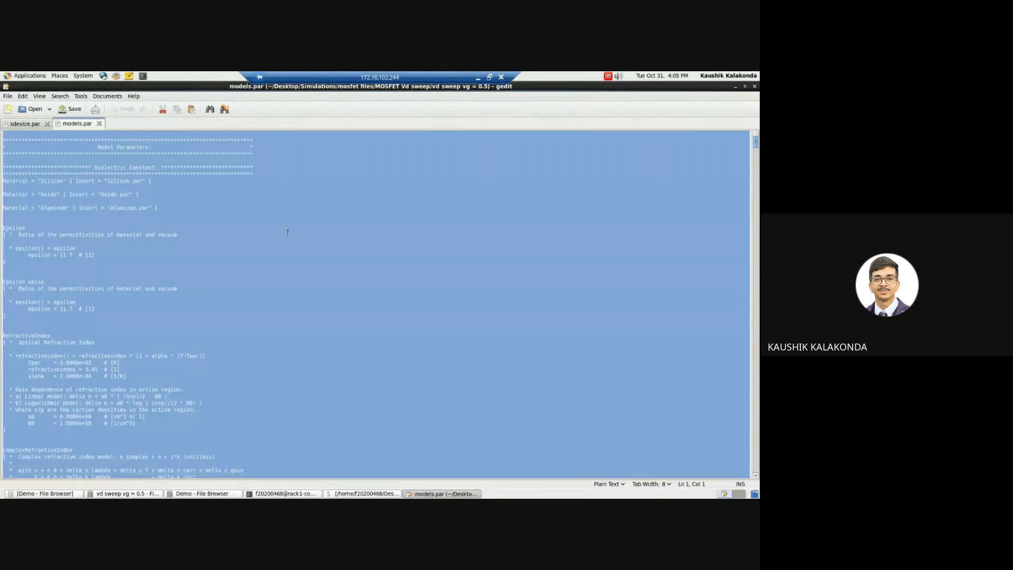
{"action": "left_click", "coordinate": [376, 494]}
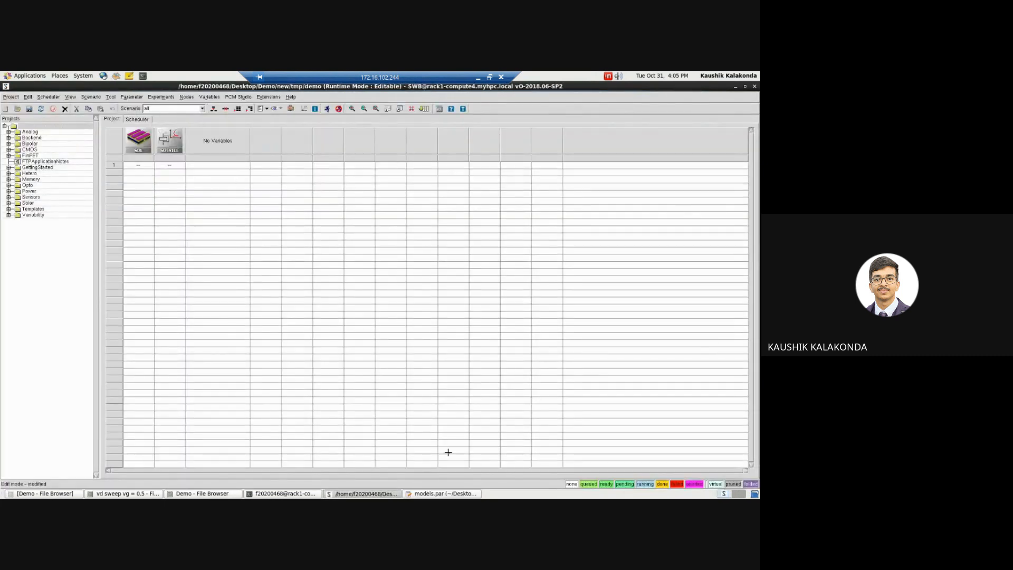
{"action": "left_click", "coordinate": [431, 494]}
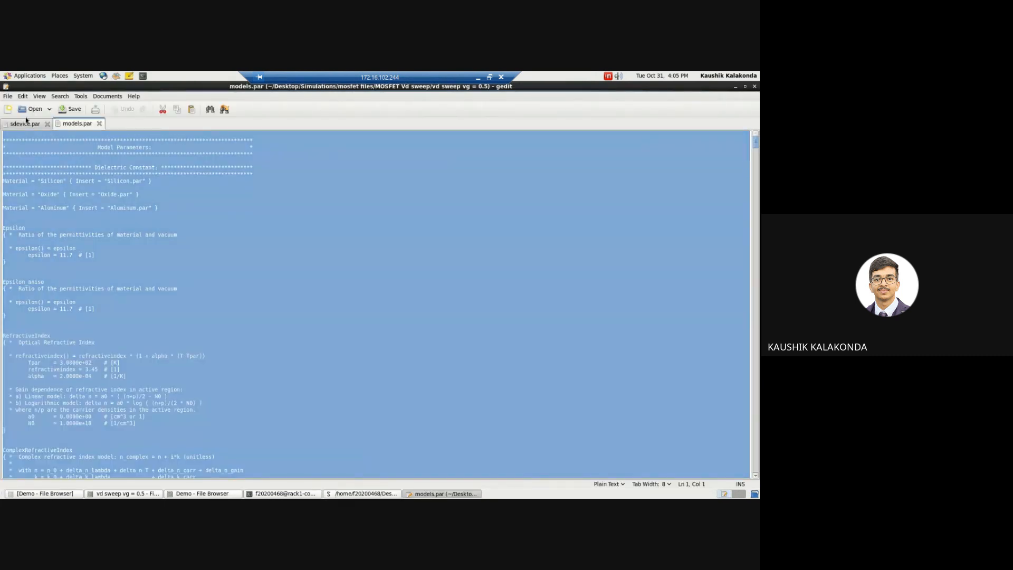
{"action": "left_click", "coordinate": [25, 124]}
{"action": "key", "text": "ctrl+v"}
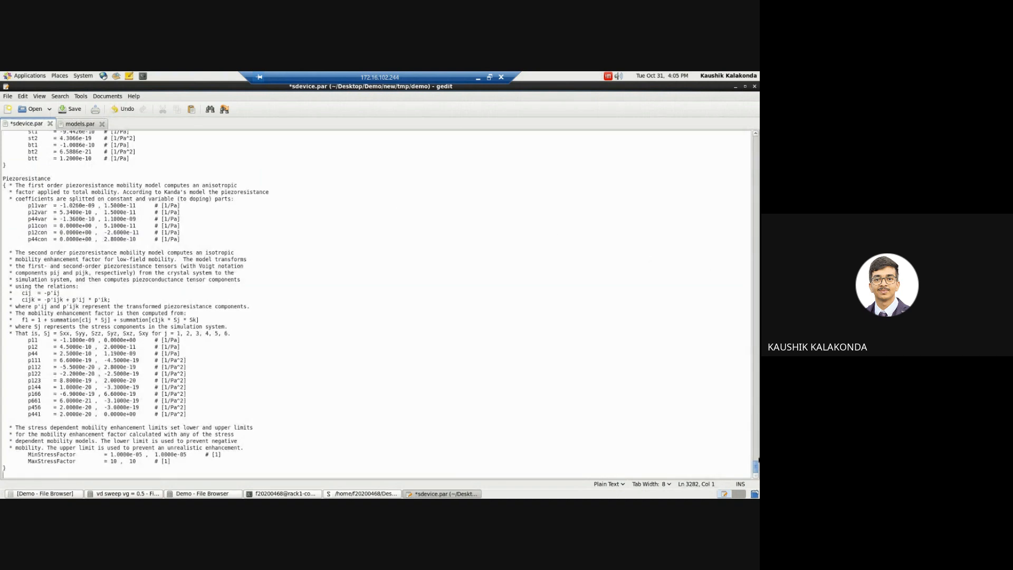
Step: Save sdevice.par and close models.par
{"action": "left_click_drag", "start_coordinate": [757, 466], "coordinate": [757, 109]}
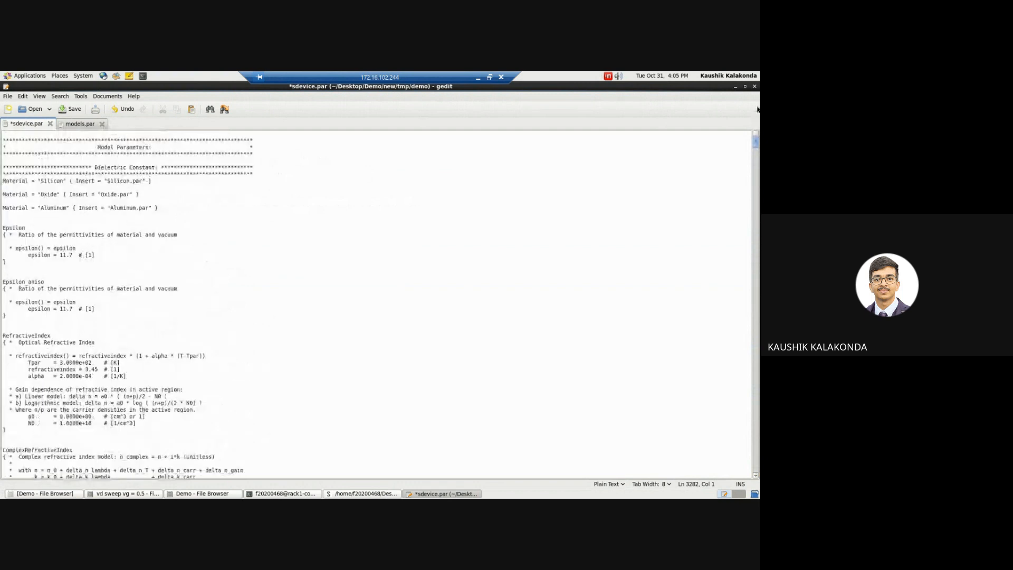
{"action": "left_click", "coordinate": [285, 241]}
{"action": "key", "text": "ctrl+s"}
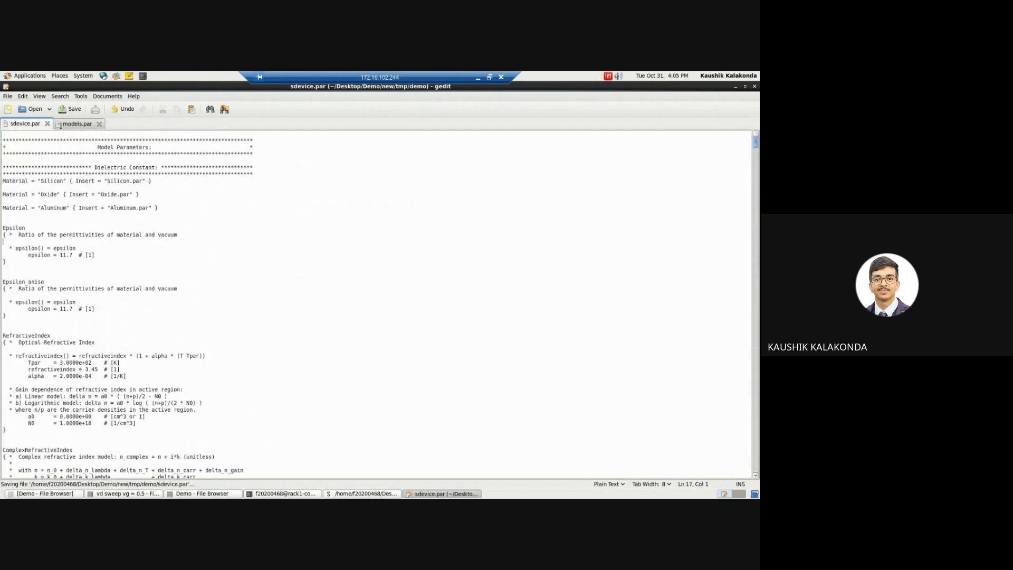
{"action": "left_click", "coordinate": [99, 124]}
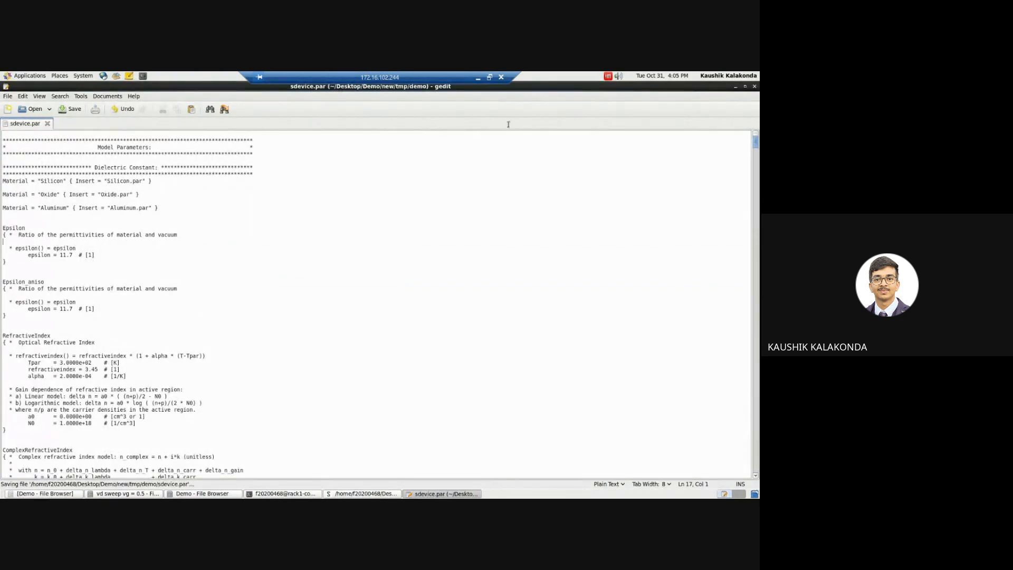
Step: Copy Oxide.par, Aluminum.par and Silicon.par from the "vd sweep vg = 0.5" folder
{"action": "left_click", "coordinate": [735, 87]}
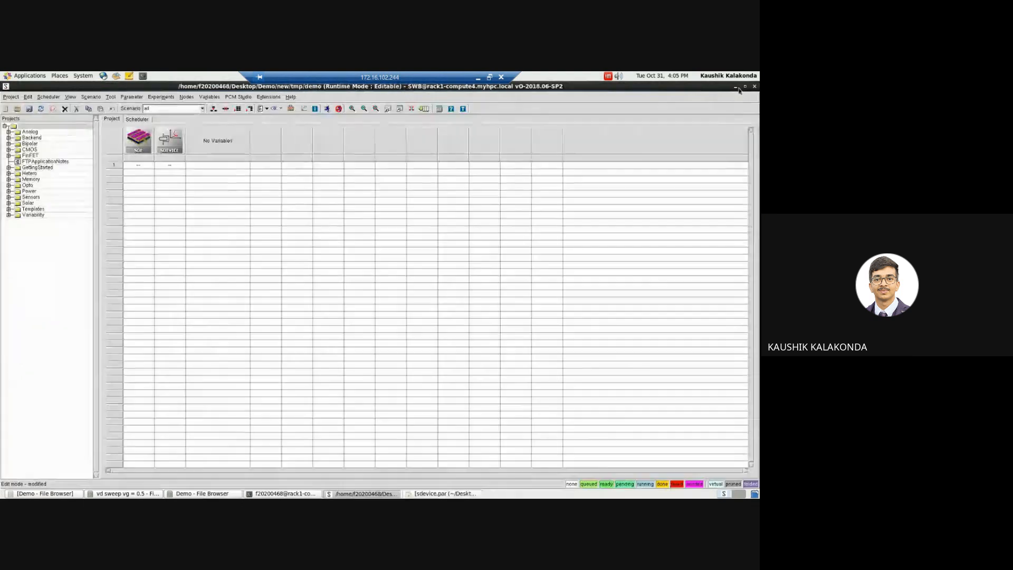
{"action": "left_click", "coordinate": [736, 87]}
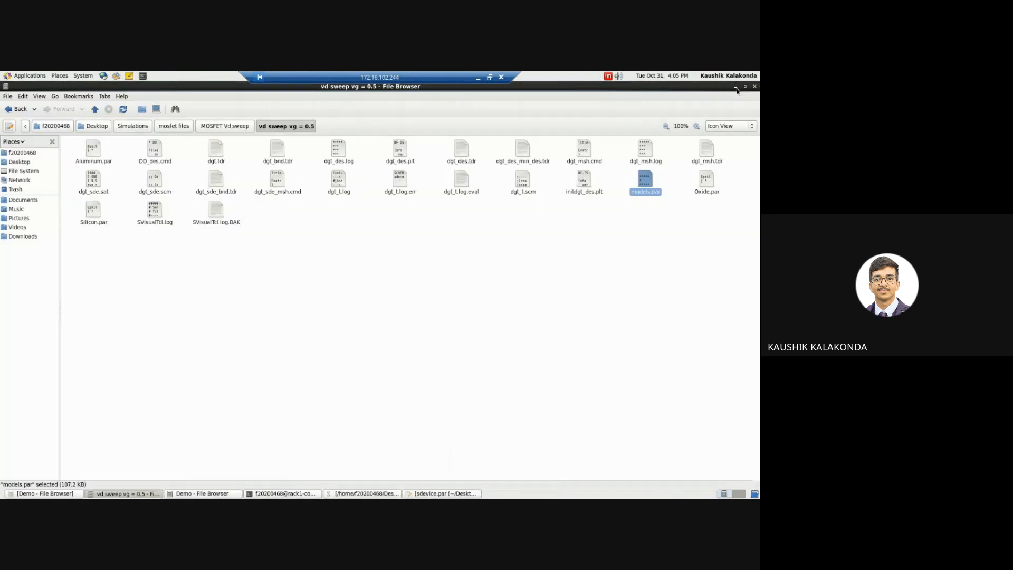
{"action": "left_click", "coordinate": [415, 246]}
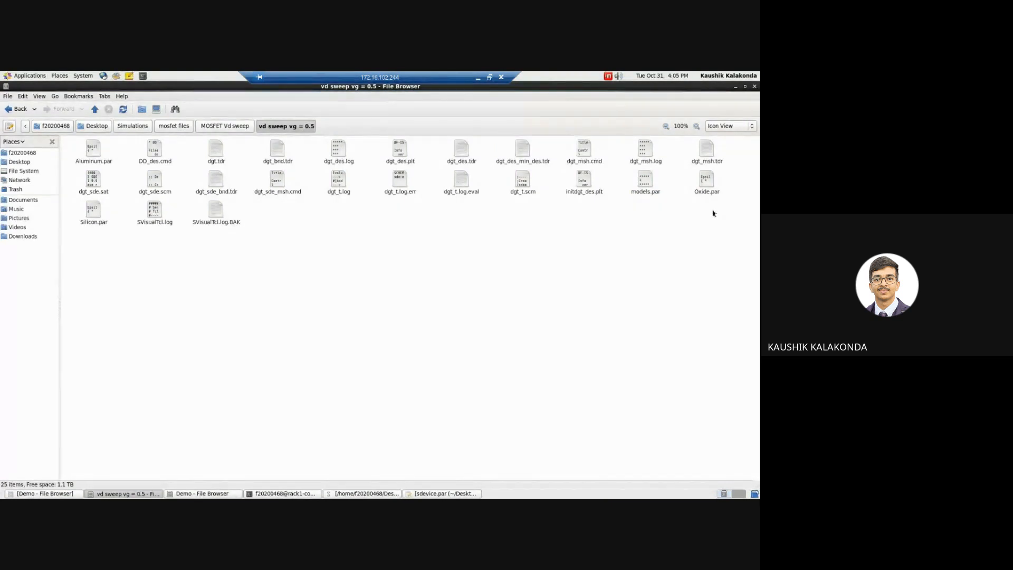
{"action": "left_click", "coordinate": [711, 192]}
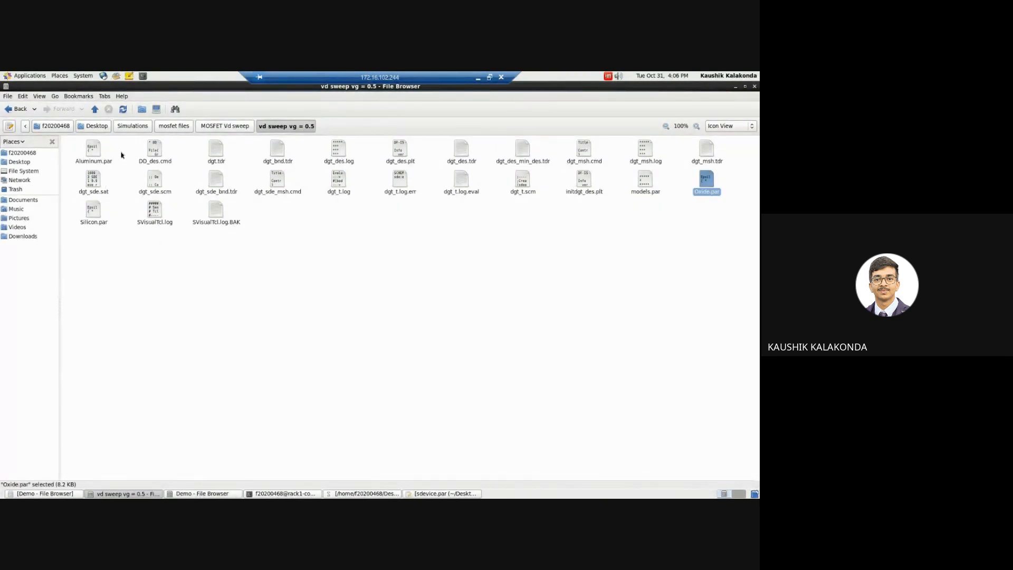
{"action": "left_click", "coordinate": [96, 154], "text": "ctrl"}
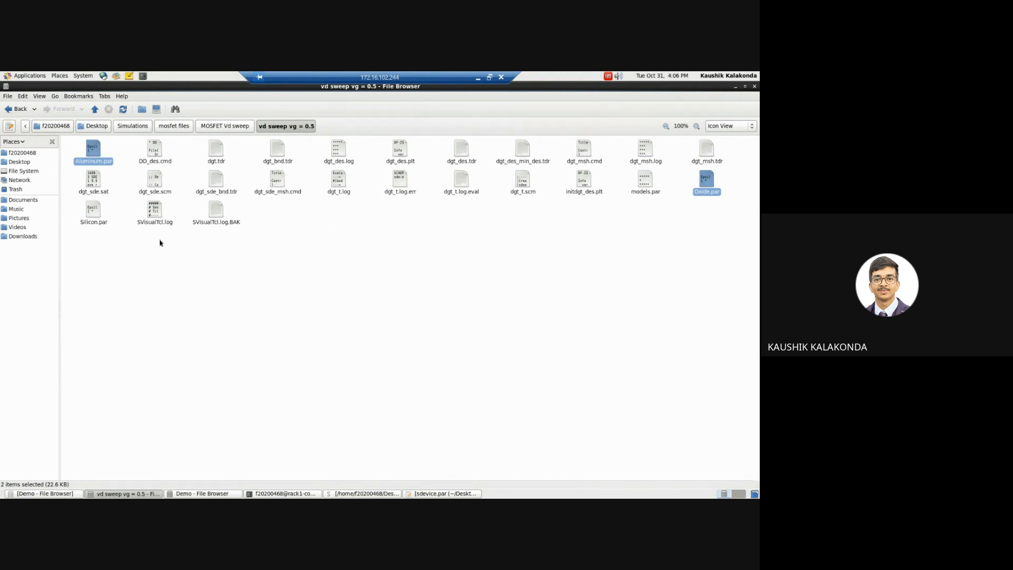
{"action": "left_click", "coordinate": [97, 213], "text": "ctrl"}
{"action": "key", "text": "ctrl+c"}
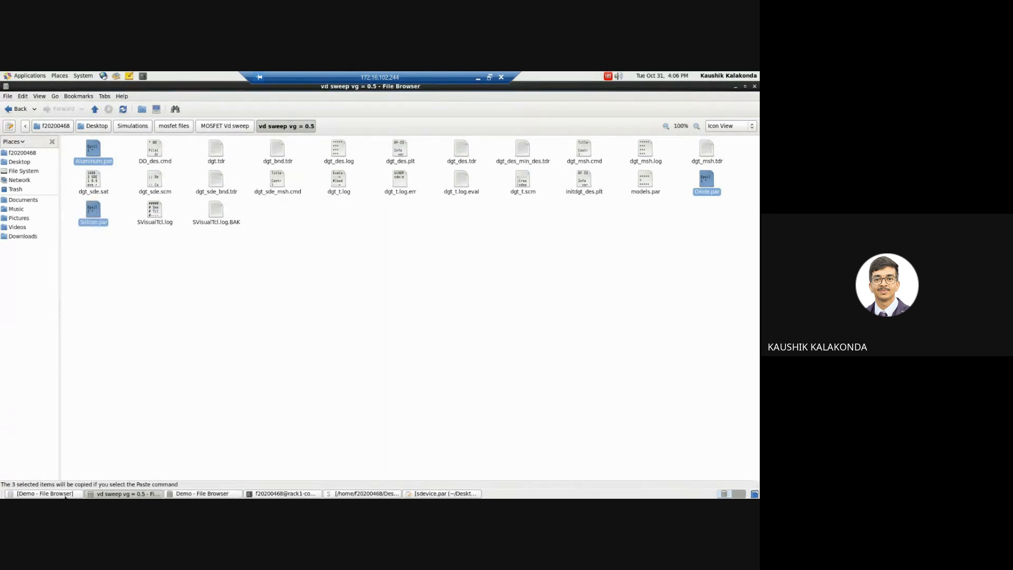
Step: Paste the three copied material files into the project folder Demo/new/tmp/demo
{"action": "left_click", "coordinate": [64, 495]}
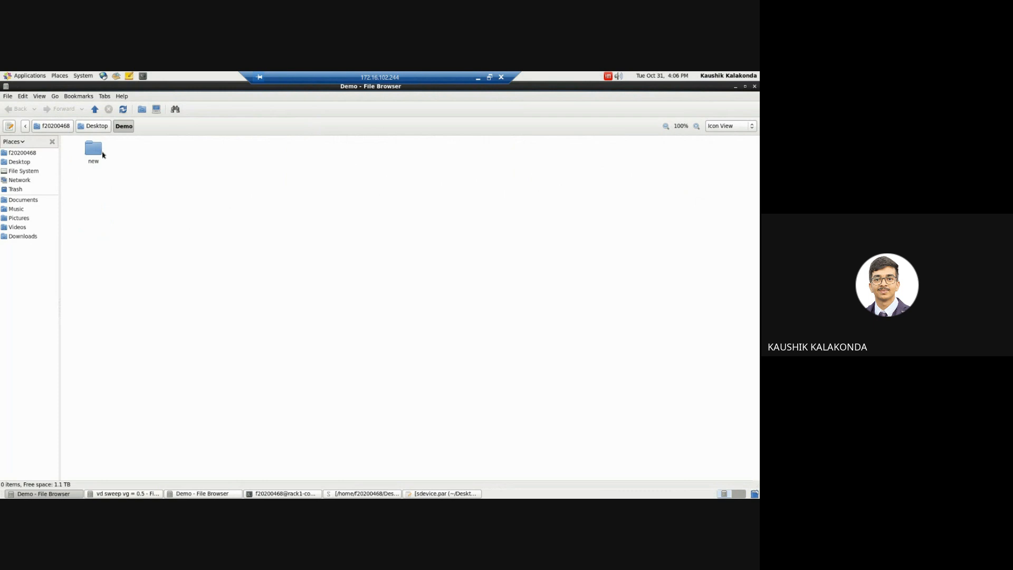
{"action": "double_click", "coordinate": [95, 149]}
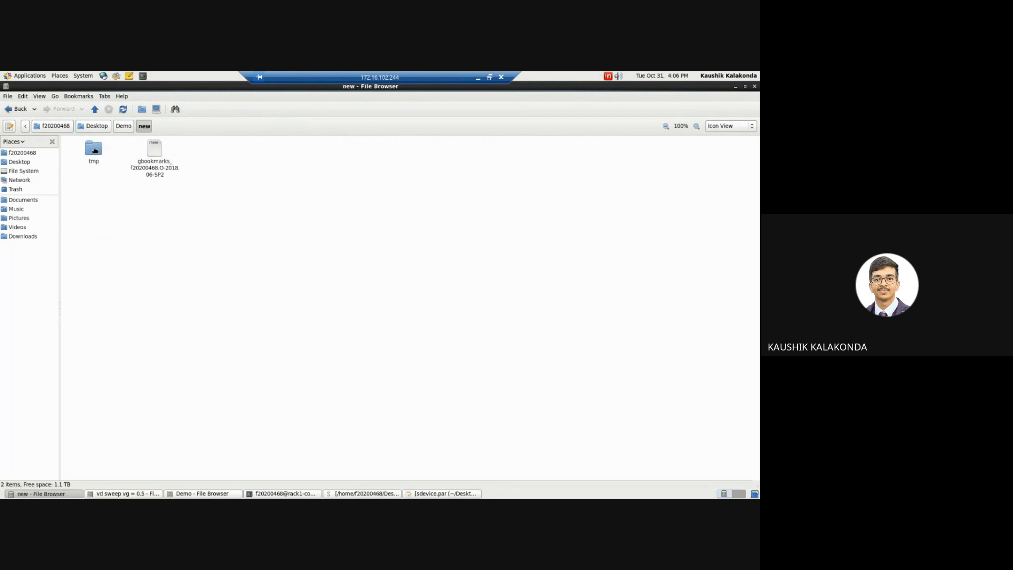
{"action": "double_click", "coordinate": [95, 150]}
{"action": "left_click", "coordinate": [93, 151]}
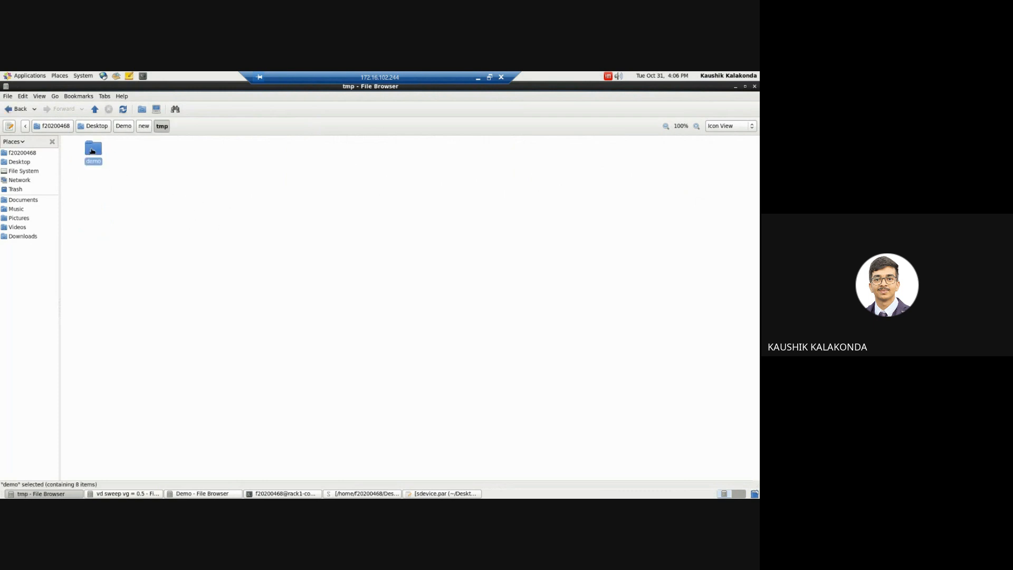
{"action": "double_click", "coordinate": [92, 151]}
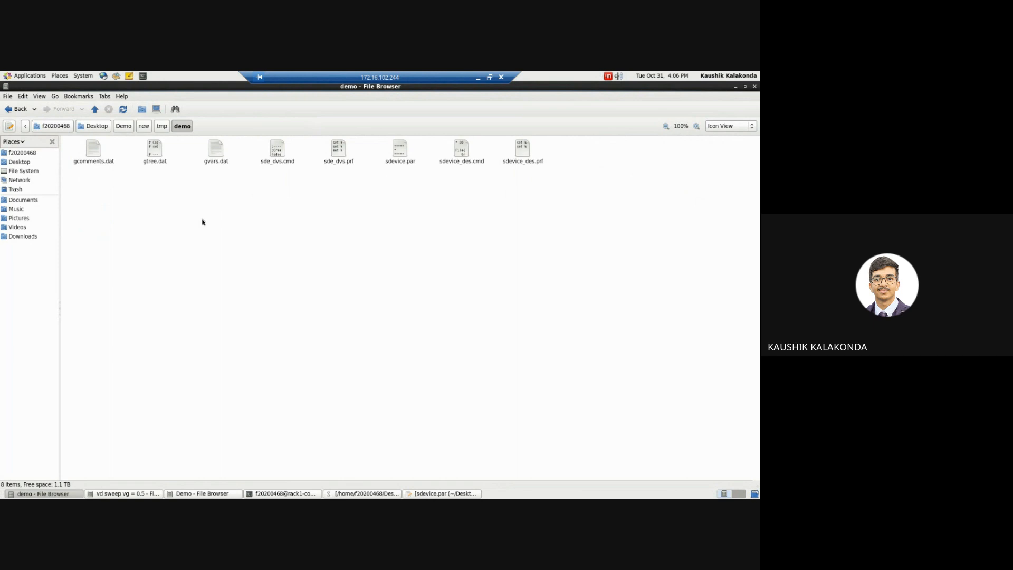
{"action": "key", "text": "ctrl+v"}
{"action": "left_click", "coordinate": [311, 238]}
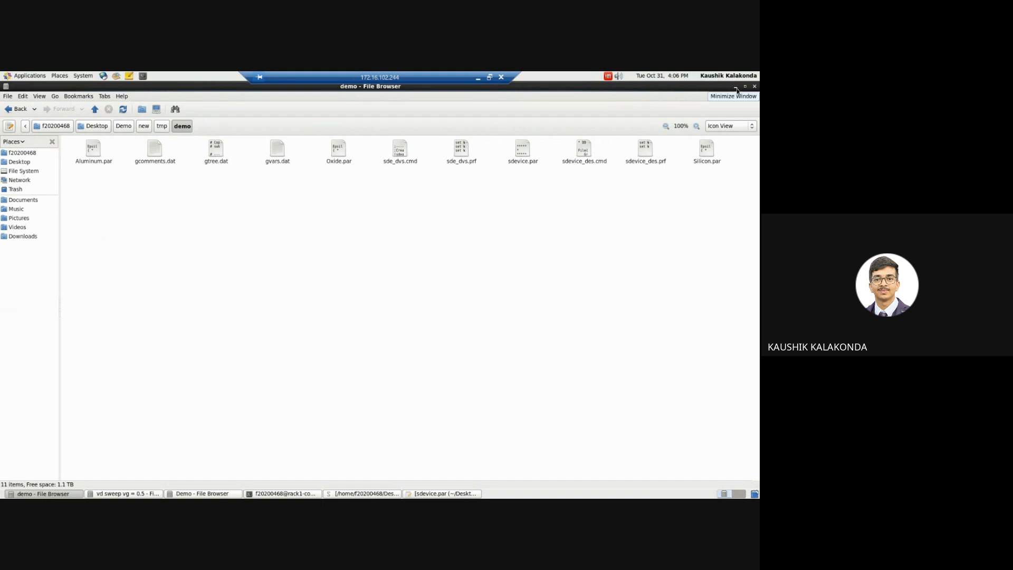
Step: Bring up sdevice.par and place the remote desktop window beside the report's syntax for including materials
{"action": "left_click", "coordinate": [425, 494]}
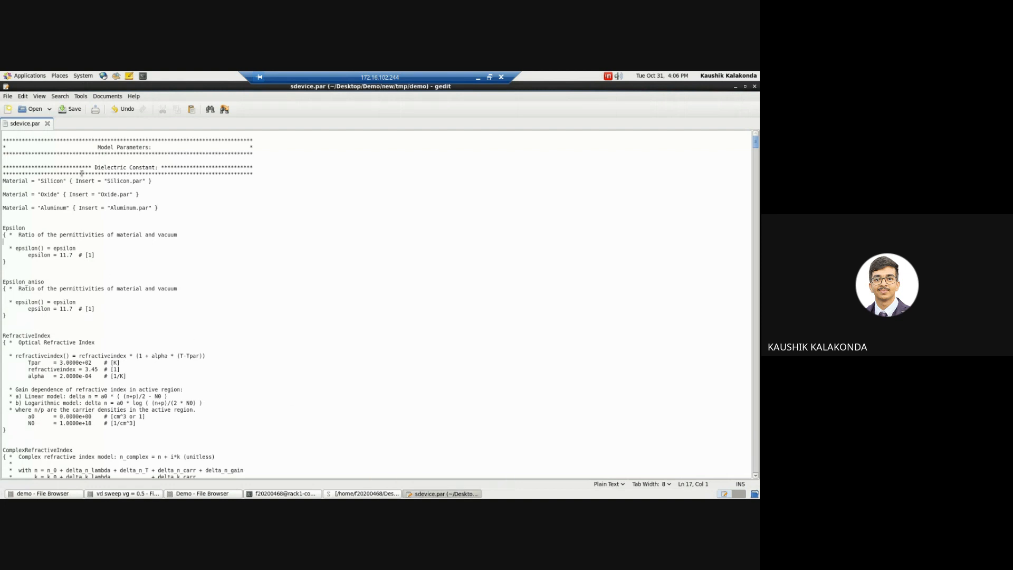
{"action": "left_click", "coordinate": [485, 79]}
{"action": "scroll", "coordinate": [462, 304], "scroll_direction": "down", "scroll_amount": 3}
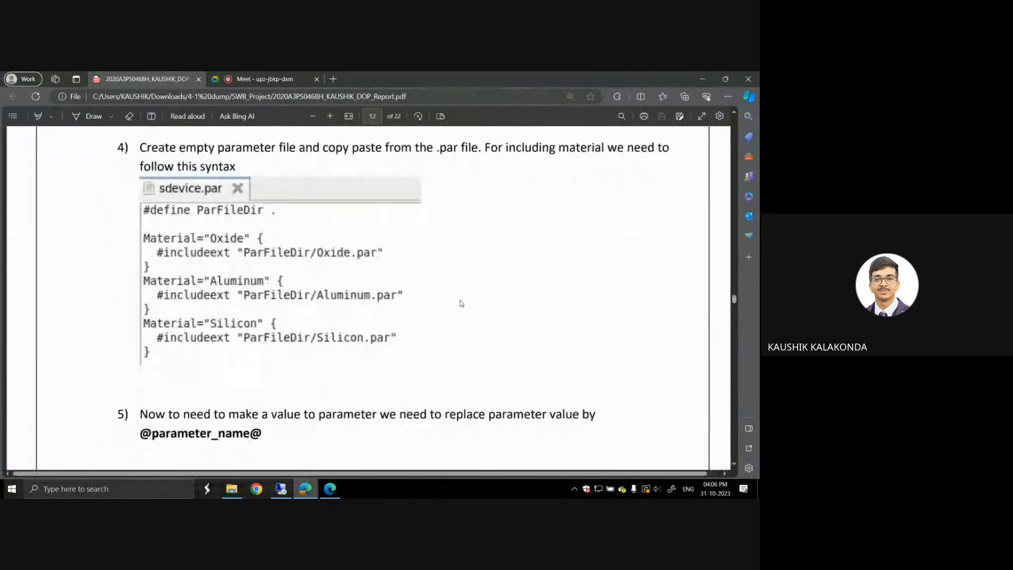
{"action": "scroll", "coordinate": [462, 304], "scroll_direction": "up", "scroll_amount": 2}
{"action": "scroll", "coordinate": [461, 303], "scroll_direction": "down", "scroll_amount": 3}
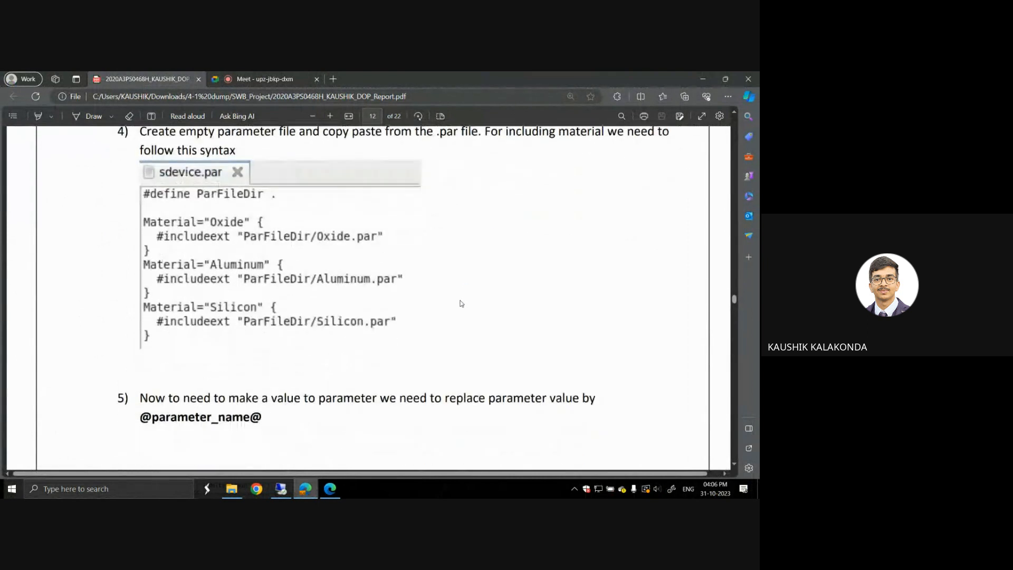
{"action": "scroll", "coordinate": [462, 304], "scroll_direction": "up", "scroll_amount": 2}
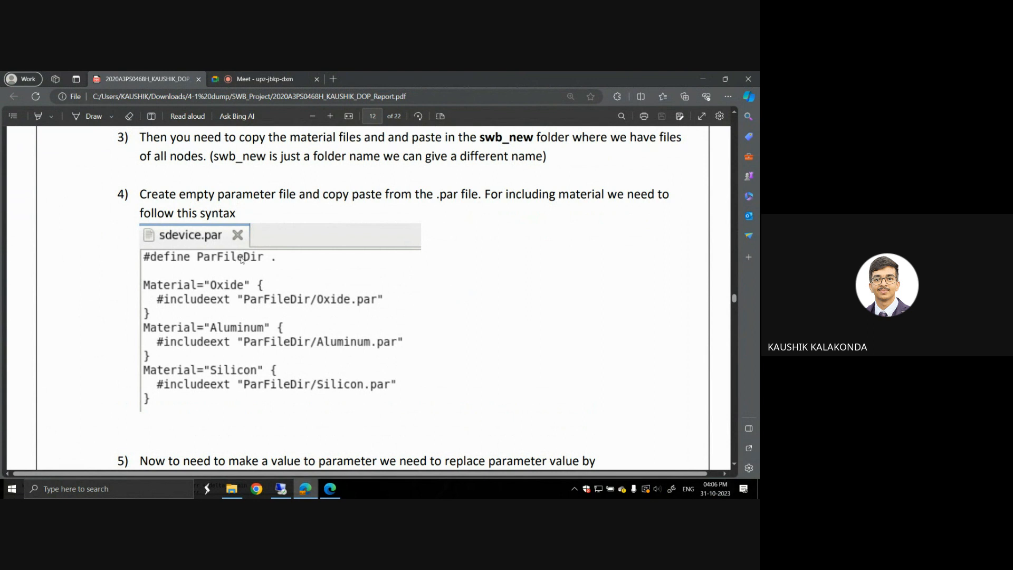
{"action": "key", "text": "super+Right"}
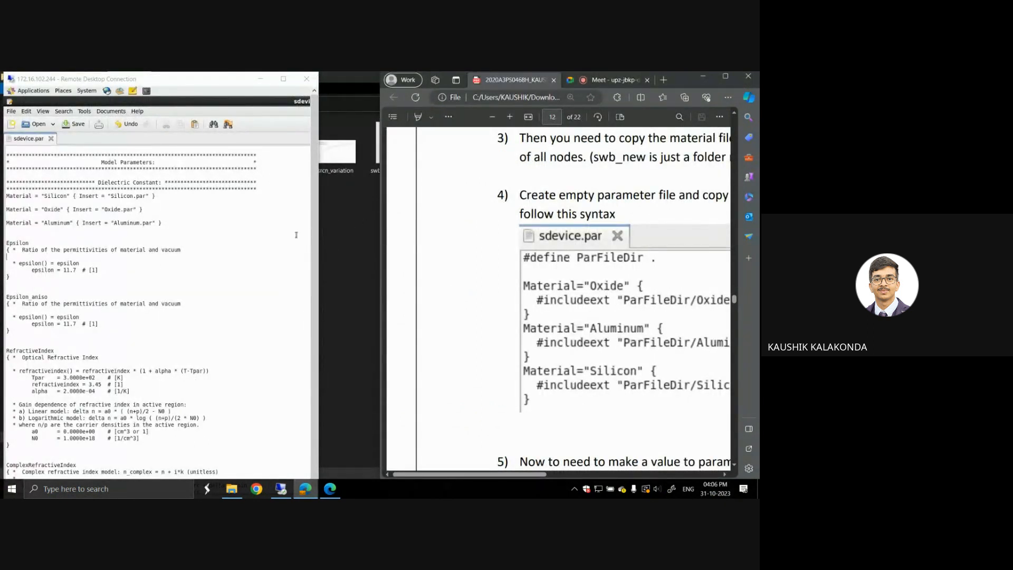
{"action": "key", "text": "alt+Tab"}
{"action": "key", "text": "super+Left"}
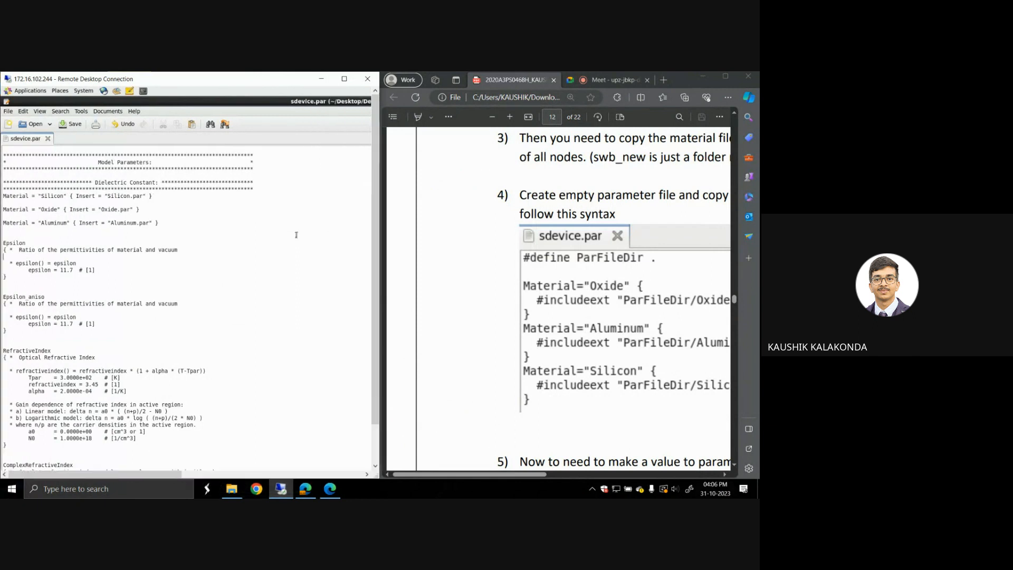
{"action": "left_click", "coordinate": [532, 200]}
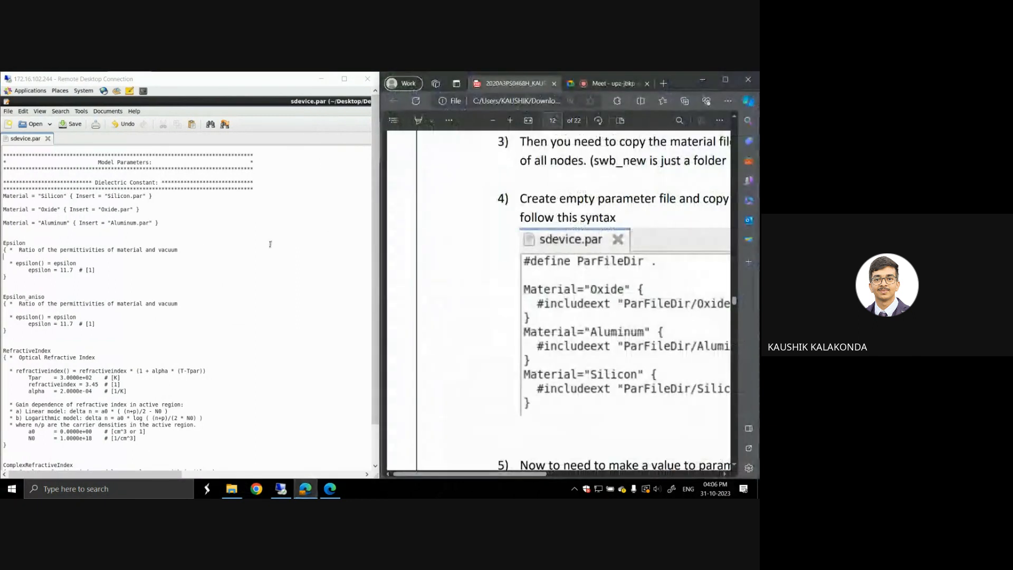
Step: Add the line "#define ParFileDir" directly above the material statements in sdevice.par
{"action": "left_click", "coordinate": [32, 190]}
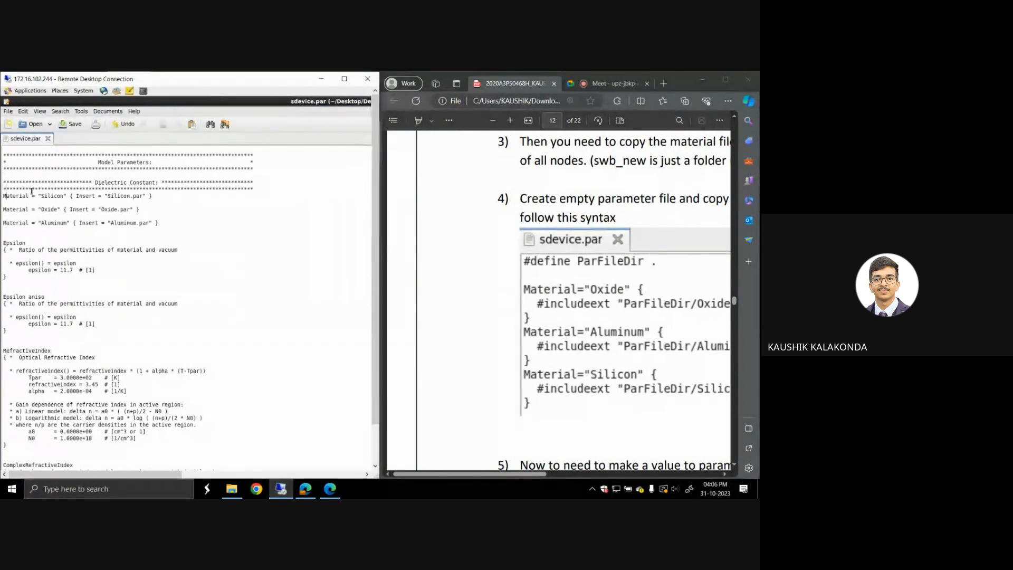
{"action": "key", "text": "Return"}
{"action": "key", "text": "Up"}
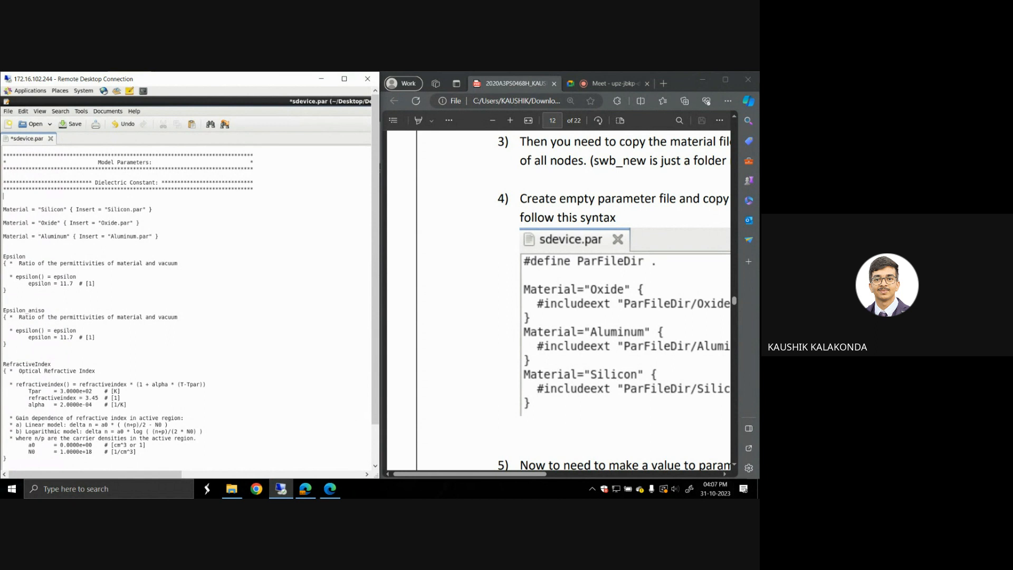
{"action": "key", "text": "Up"}
{"action": "left_click", "coordinate": [344, 79]}
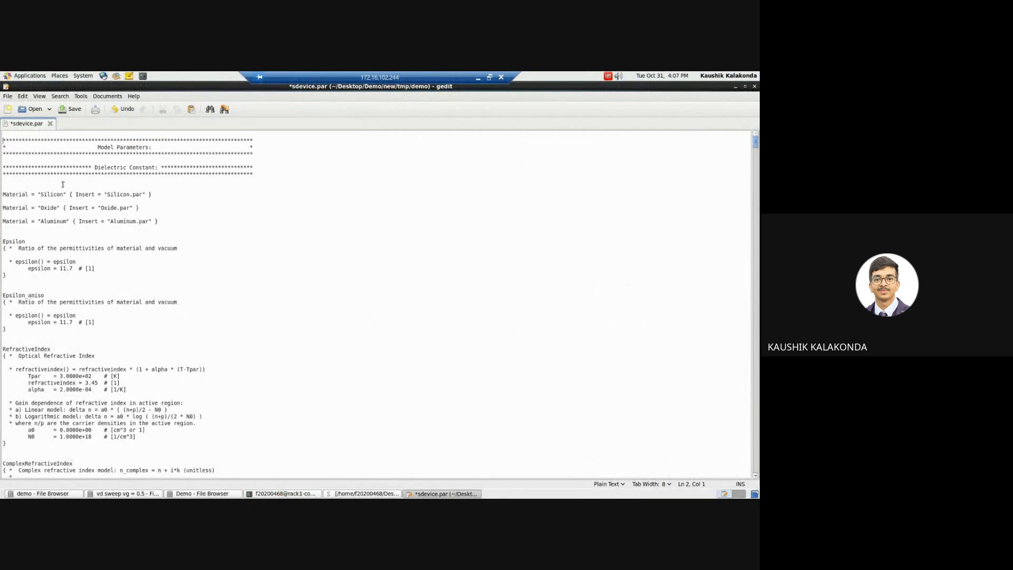
{"action": "left_click", "coordinate": [59, 184]}
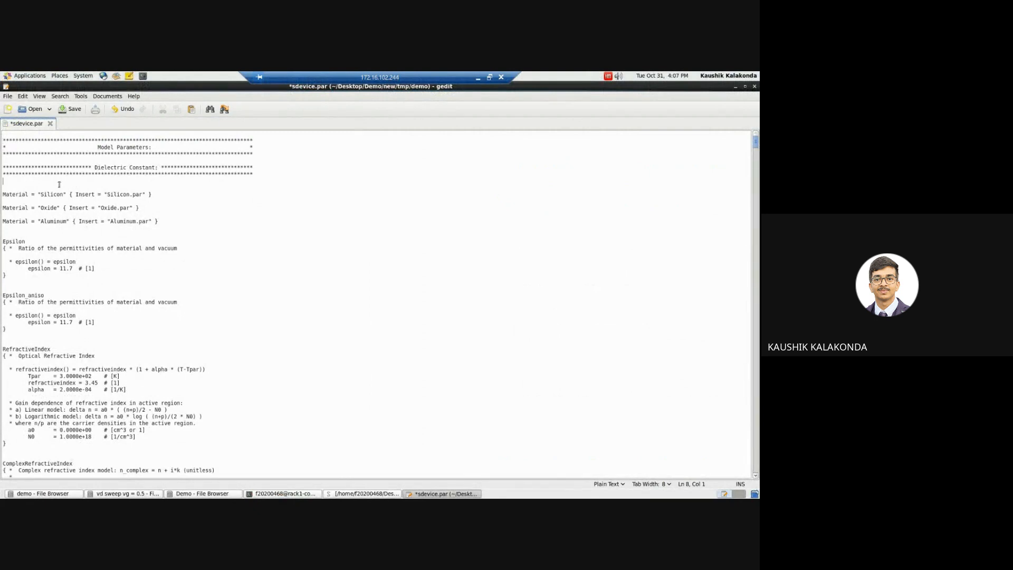
{"action": "left_click", "coordinate": [488, 78]}
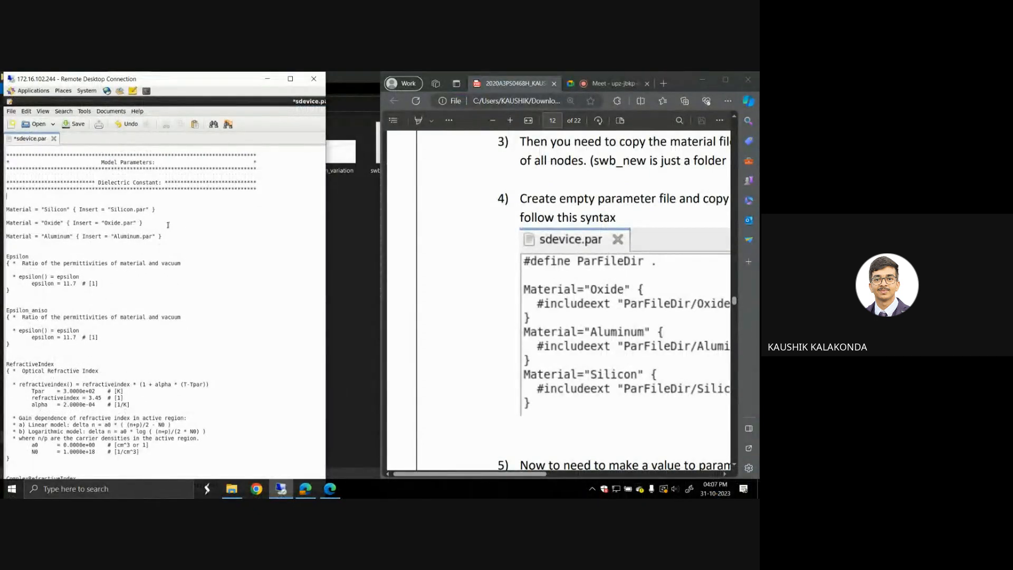
{"action": "type", "text": "#define ParFileDir"}
Step: Following the report's syntax, replace "Insert =" with #includeext in the Silicon material statement
{"action": "left_click", "coordinate": [435, 80]}
{"action": "left_click_drag", "start_coordinate": [434, 80], "coordinate": [394, 80]}
{"action": "scroll", "coordinate": [515, 248], "scroll_direction": "right", "scroll_amount": 3}
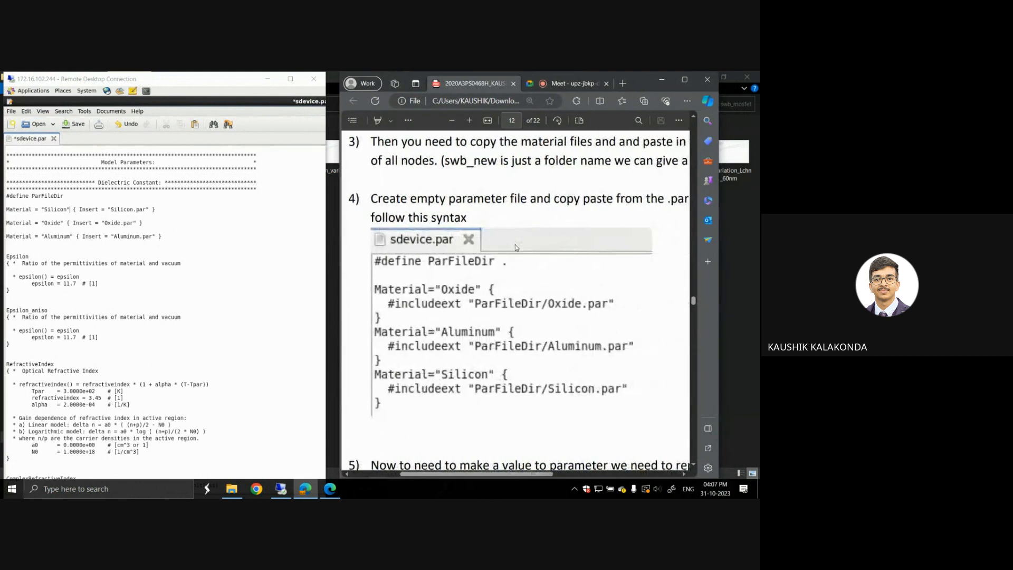
{"action": "left_click", "coordinate": [115, 214]}
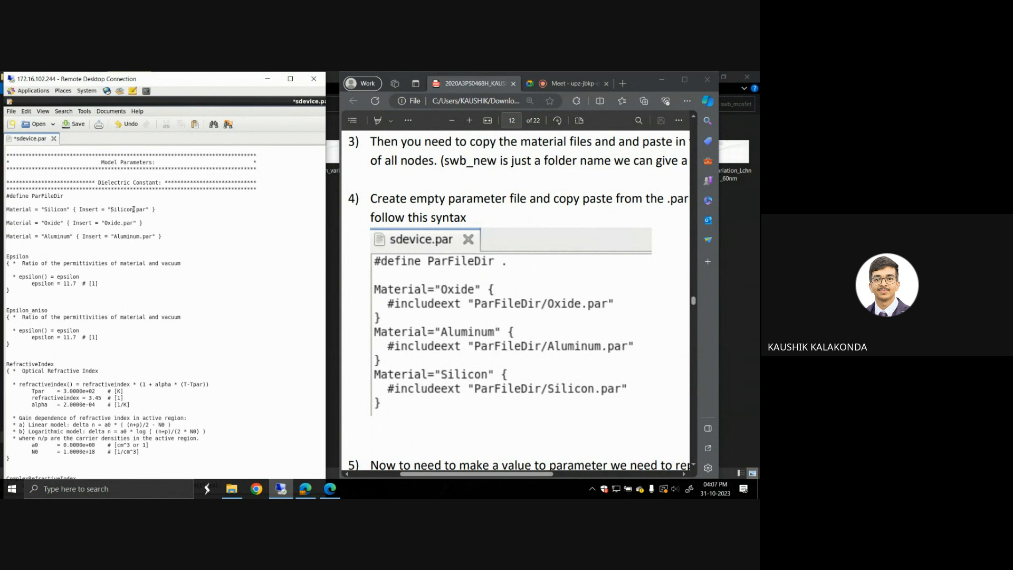
{"action": "key", "text": "Left"}
{"action": "key", "text": "Left"}
{"action": "key", "text": "BackSpace"}
{"action": "key", "text": "BackSpace"}
{"action": "key", "text": "BackSpace"}
{"action": "key", "text": "BackSpace"}
{"action": "key", "text": "BackSpace"}
{"action": "key", "text": "BackSpace"}
{"action": "key", "text": "BackSpace"}
{"action": "key", "text": "BackSpace"}
{"action": "type", "text": "#includeext"}
Step: Prefix the Silicon.par file name in the Silicon statement with the path ParFileDir/
{"action": "key", "text": "Right"}
{"action": "key", "text": "Right"}
{"action": "key", "text": "shift+Right"}
{"action": "key", "text": "shift+Right"}
{"action": "key", "text": "shift+Right"}
{"action": "key", "text": "shift+Right"}
{"action": "type", "text": "Par"}
{"action": "key", "text": "ctrl+z"}
{"action": "key", "text": "Left"}
{"action": "key", "text": "Left"}
{"action": "key", "text": "Left"}
{"action": "key", "text": "Left"}
{"action": "key", "text": "Left"}
{"action": "key", "text": "Left"}
{"action": "key", "text": "Left"}
{"action": "type", "text": "ParFileDir/"}
Step: Copy the #includeext "ParFileDir/ text from the Silicon statement over "Insert =" in the Oxide and Aluminum statements
{"action": "left_click_drag", "start_coordinate": [155, 210], "coordinate": [79, 209]}
{"action": "key", "text": "ctrl+c"}
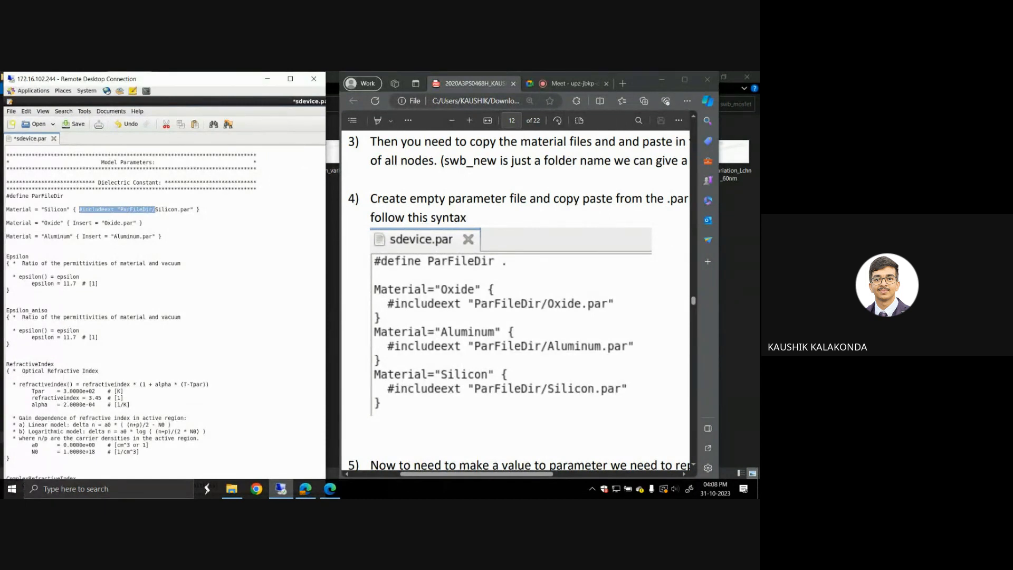
{"action": "left_click", "coordinate": [142, 222]}
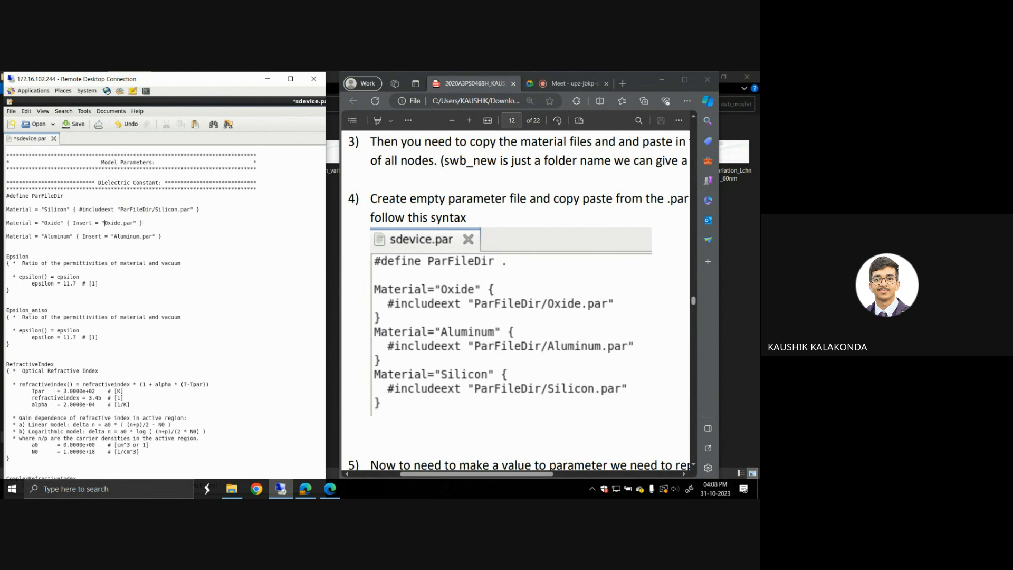
{"action": "left_click_drag", "start_coordinate": [104, 223], "coordinate": [74, 223]}
{"action": "key", "text": "ctrl+v"}
{"action": "left_click_drag", "start_coordinate": [114, 236], "coordinate": [83, 236]}
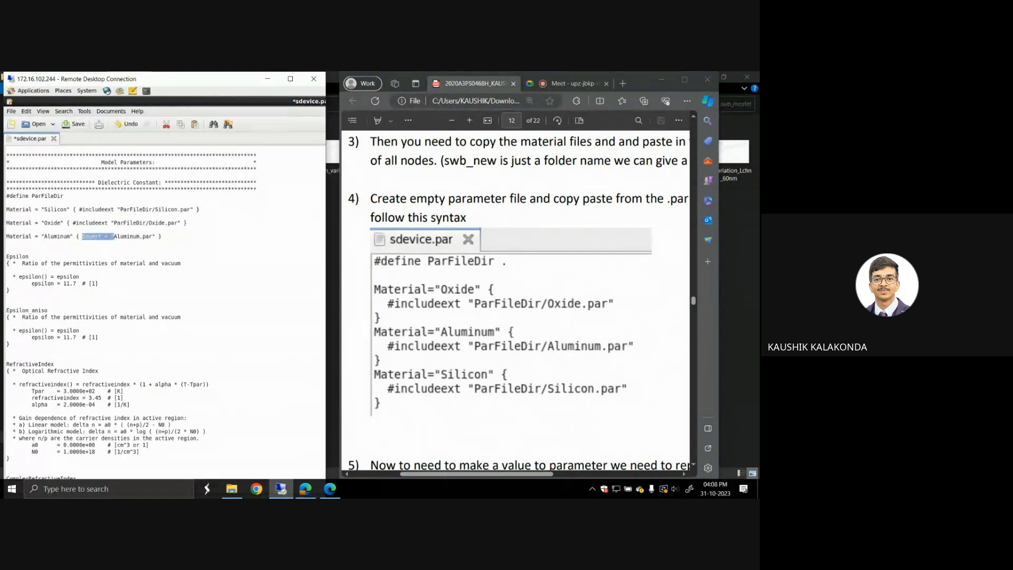
{"action": "key", "text": "ctrl+v"}
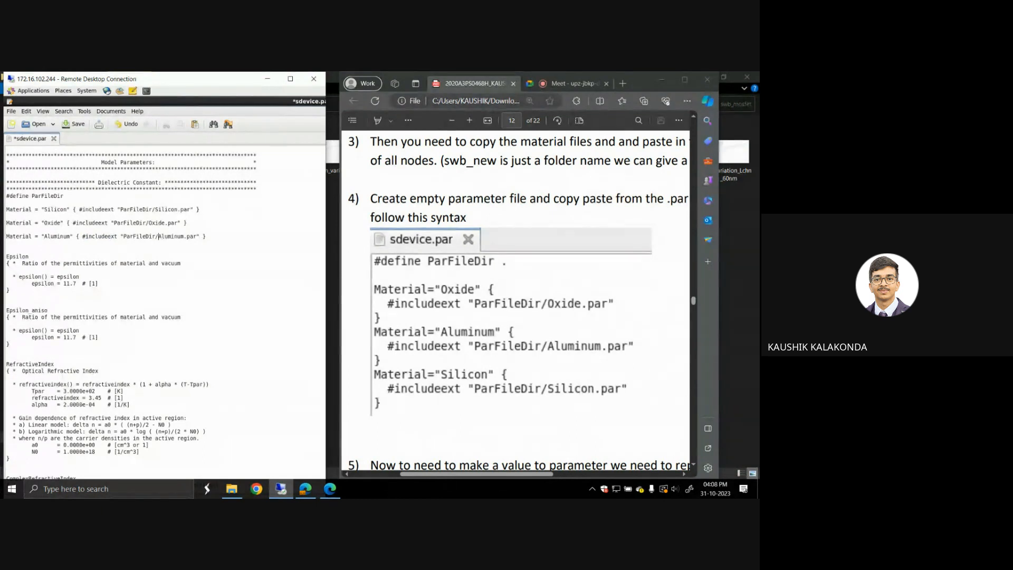
Step: Save sdevice.par, bring the remote desktop back to full screen and close the editor
{"action": "key", "text": "ctrl+s"}
{"action": "scroll", "coordinate": [566, 206], "scroll_direction": "down", "scroll_amount": 2}
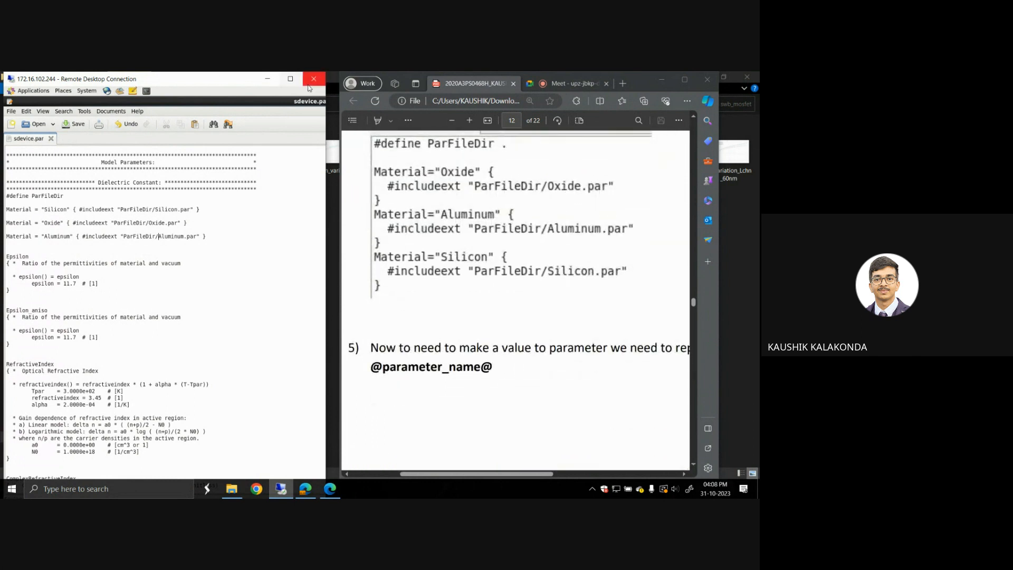
{"action": "left_click", "coordinate": [290, 79]}
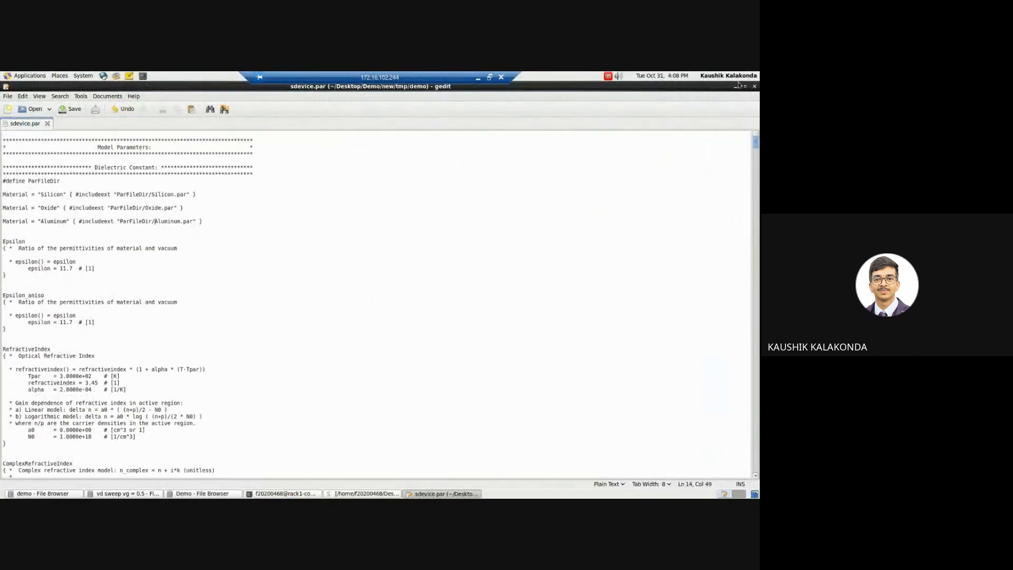
{"action": "left_click", "coordinate": [754, 86]}
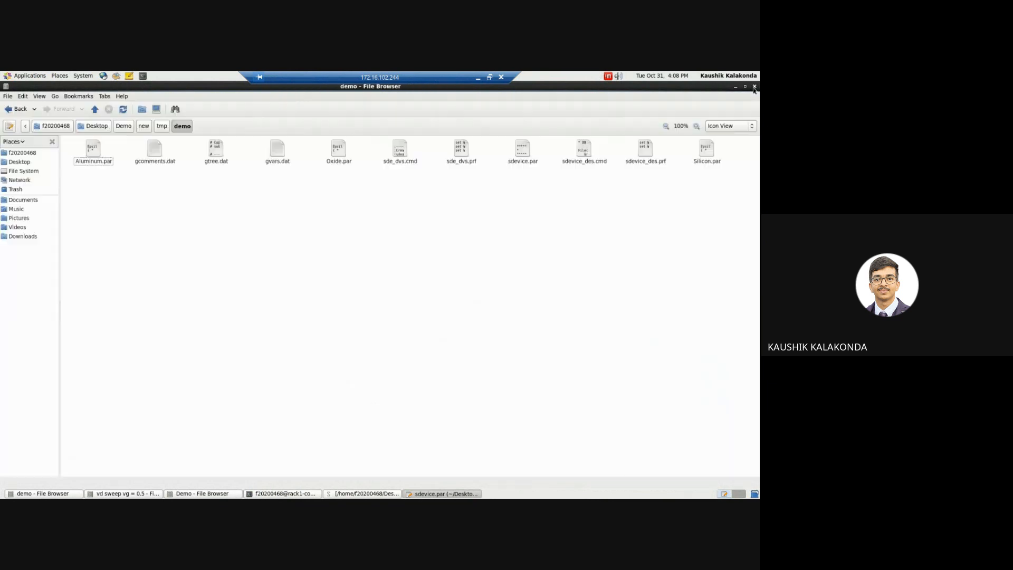
Step: Return to the Workbench project and open the sde tool's input command file for editing
{"action": "left_click", "coordinate": [363, 494]}
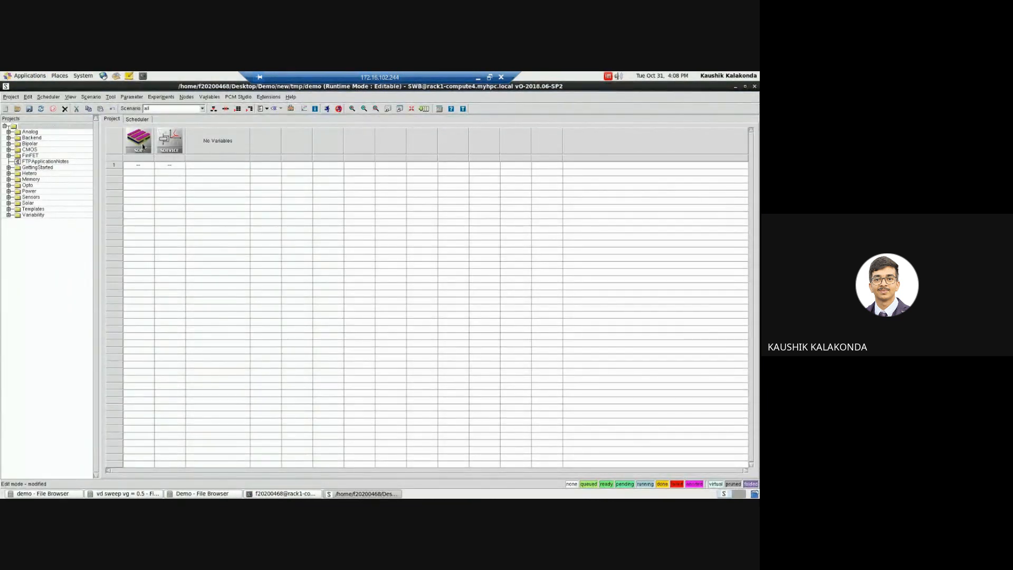
{"action": "right_click", "coordinate": [142, 147]}
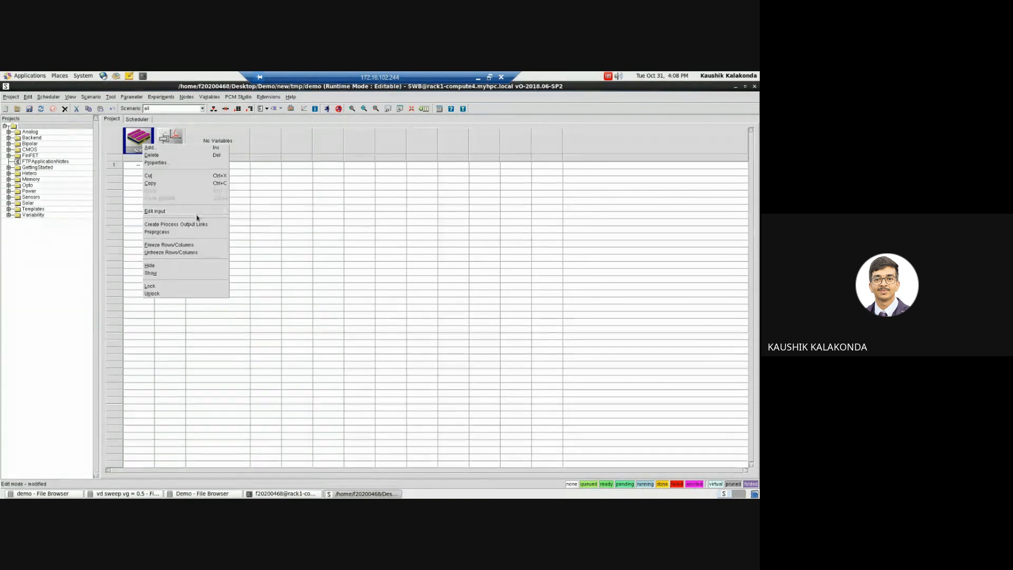
{"action": "mouse_move", "coordinate": [203, 212]}
{"action": "left_click", "coordinate": [240, 216]}
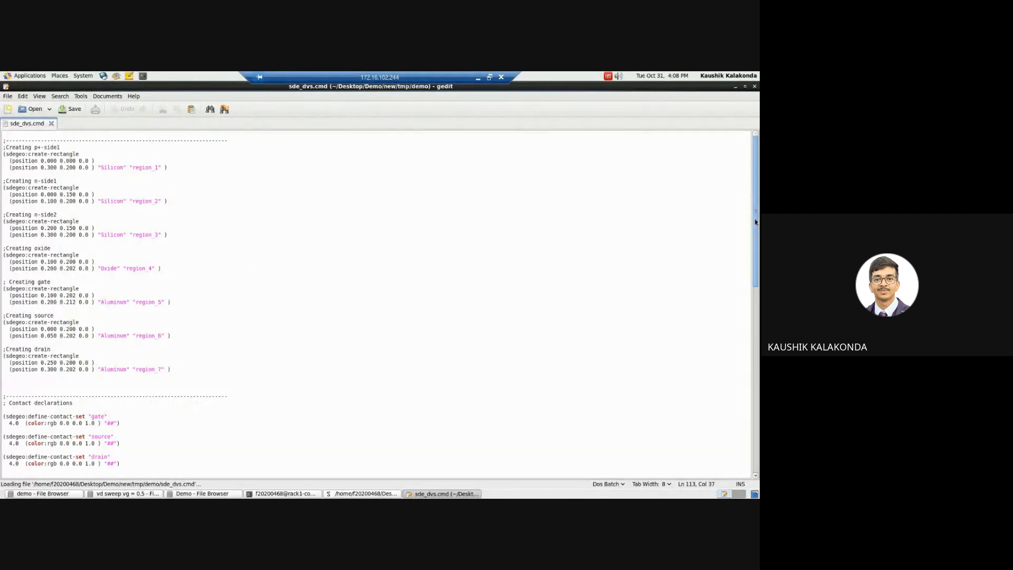
{"action": "left_click_drag", "start_coordinate": [756, 222], "coordinate": [758, 340]}
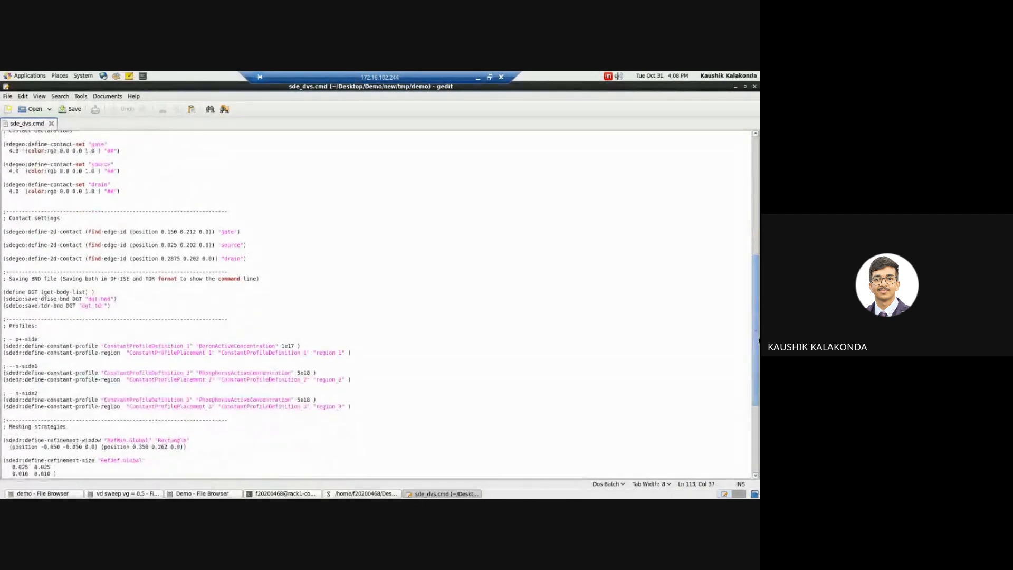
{"action": "left_click", "coordinate": [283, 346]}
{"action": "key", "text": "shift+Right"}
{"action": "key", "text": "shift+Right"}
{"action": "key", "text": "shift+Right"}
{"action": "key", "text": "shift+Right"}
{"action": "type", "text": "8"}
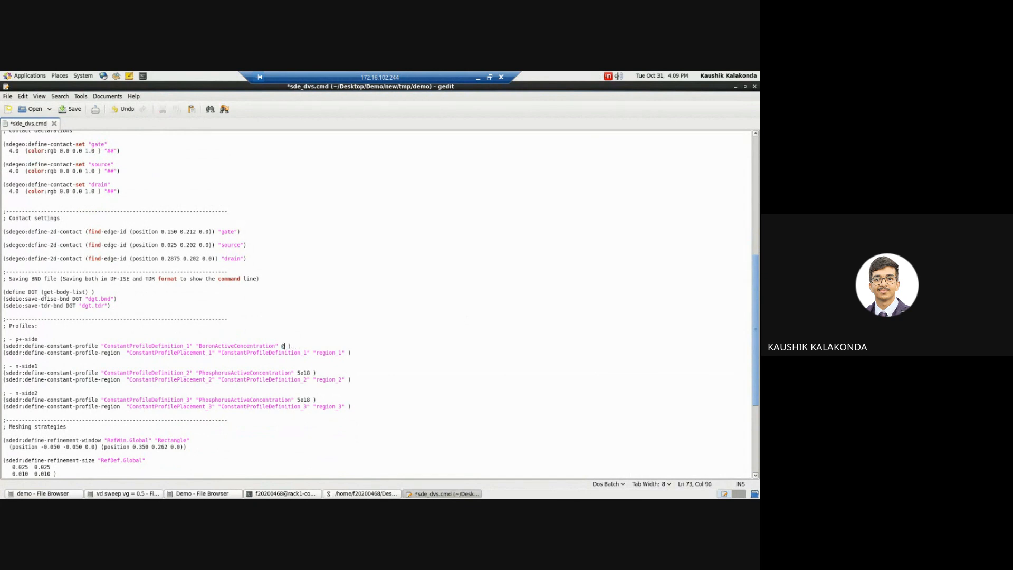
{"action": "type", "text": "nbdy@"}
{"action": "key", "text": "ctrl+s"}
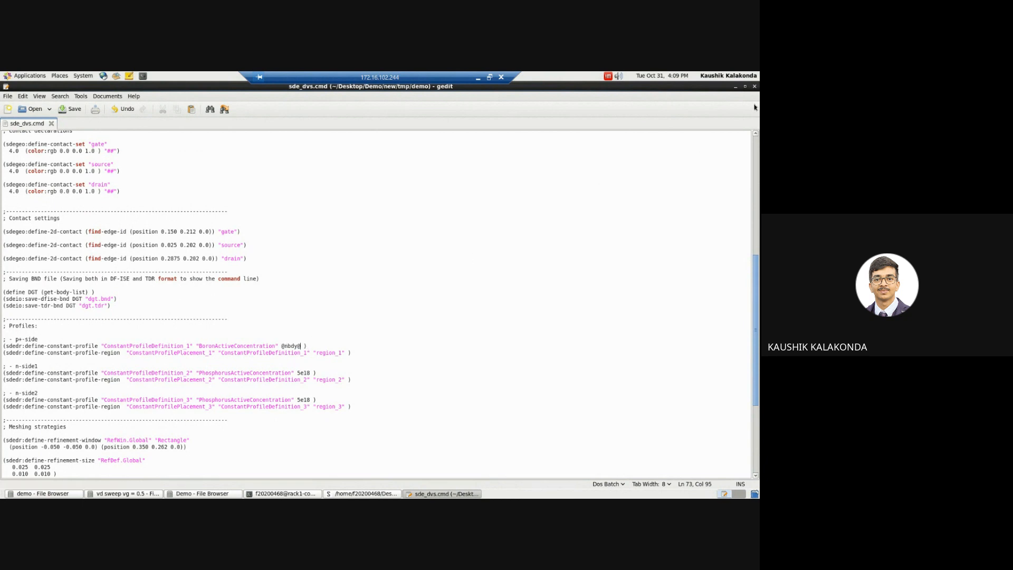
{"action": "left_click", "coordinate": [756, 87]}
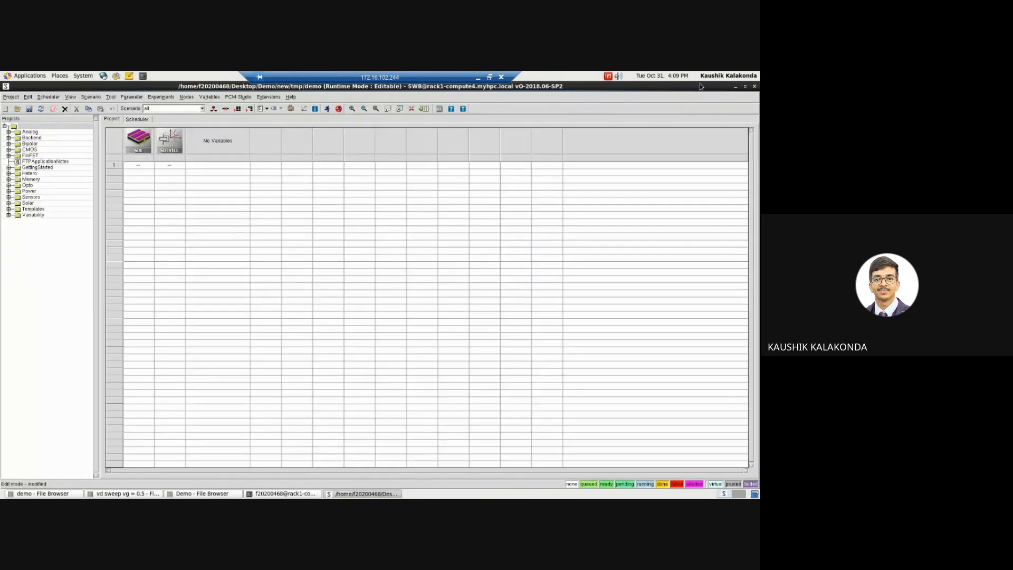
Step: Begin adding a parameter named nbdy to the sde tool
{"action": "left_click", "coordinate": [141, 166]}
{"action": "left_click", "coordinate": [142, 158]}
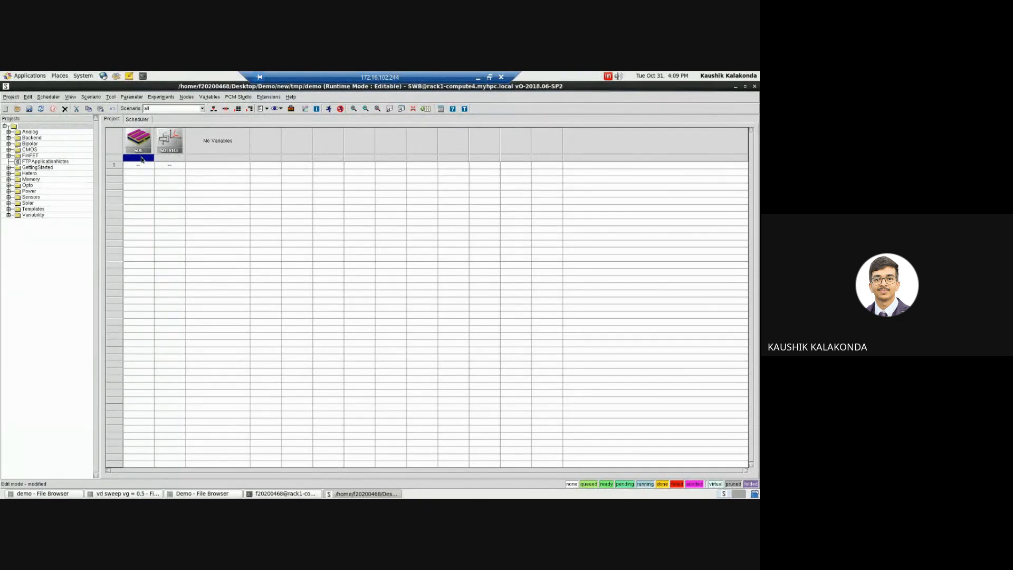
{"action": "right_click", "coordinate": [142, 159]}
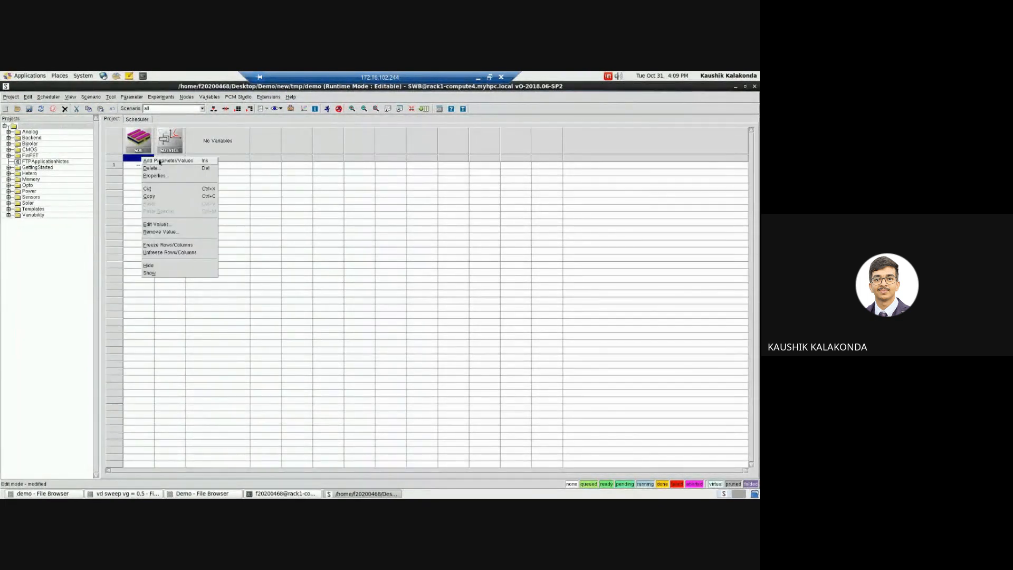
{"action": "left_click", "coordinate": [160, 161]}
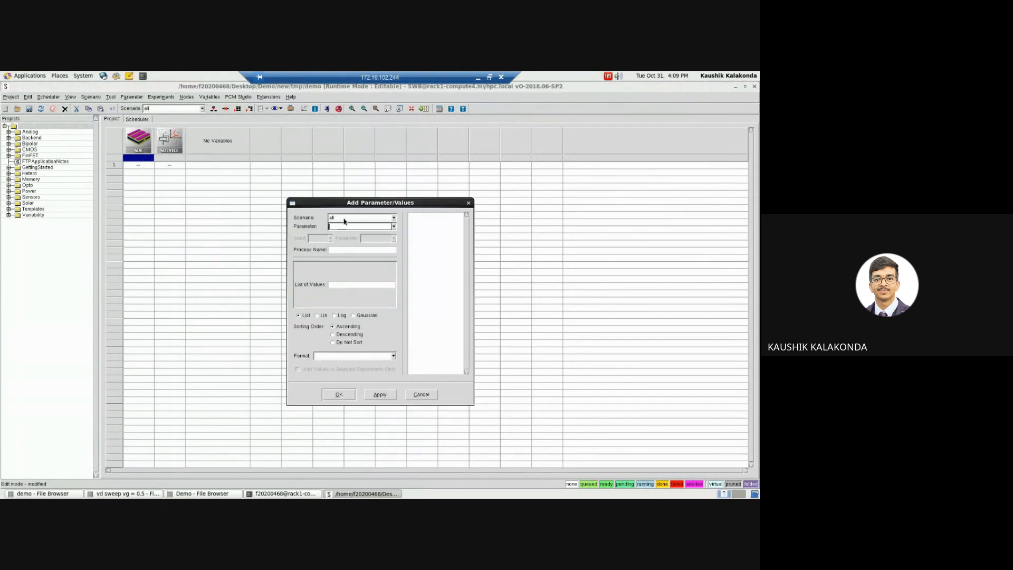
{"action": "type", "text": "Hbdy"}
{"action": "left_click", "coordinate": [353, 282]}
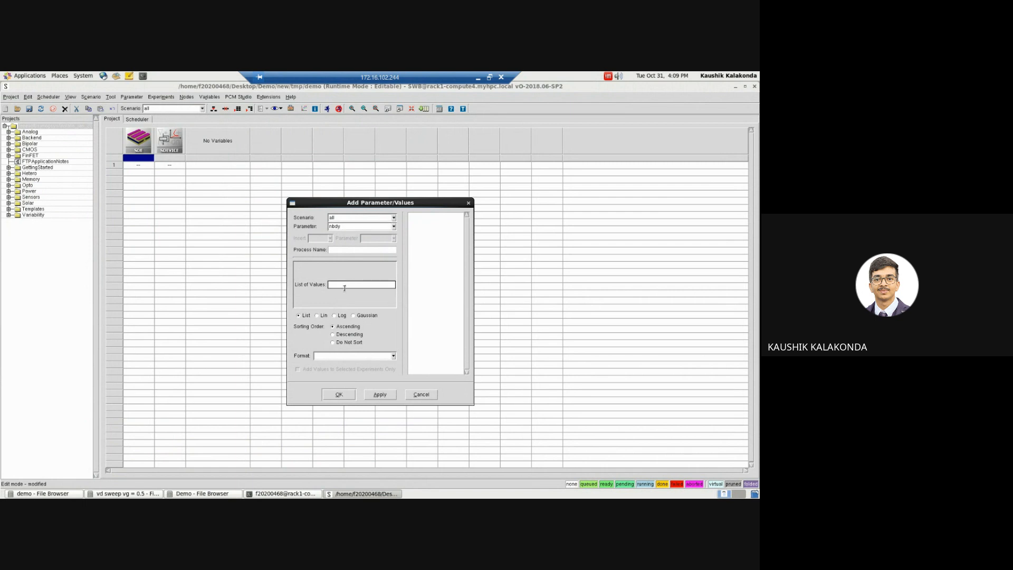
{"action": "type", "text": "1e17"}
Step: Give nbdy a logarithmic range from 1e17 to 1e20 with 3 values
{"action": "left_click", "coordinate": [338, 317]}
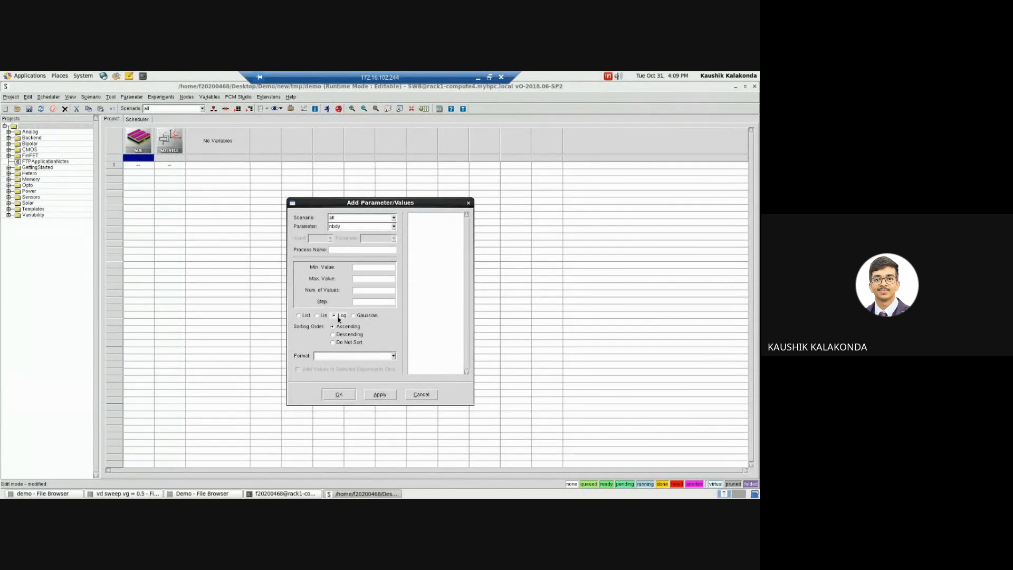
{"action": "left_click", "coordinate": [379, 267]}
{"action": "type", "text": "1e17"}
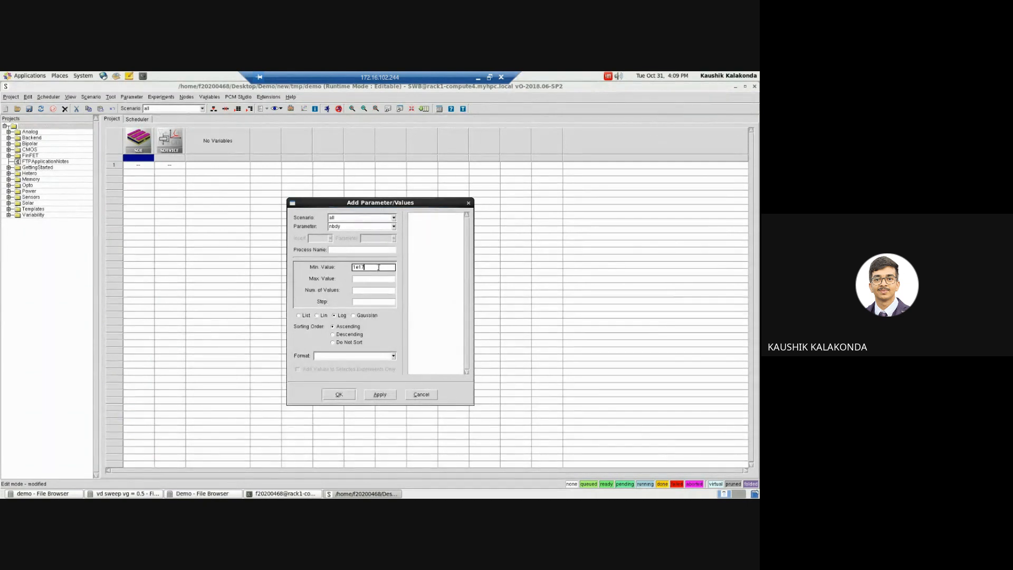
{"action": "left_click", "coordinate": [362, 279]}
{"action": "left_click", "coordinate": [365, 291]}
{"action": "left_click", "coordinate": [371, 277]}
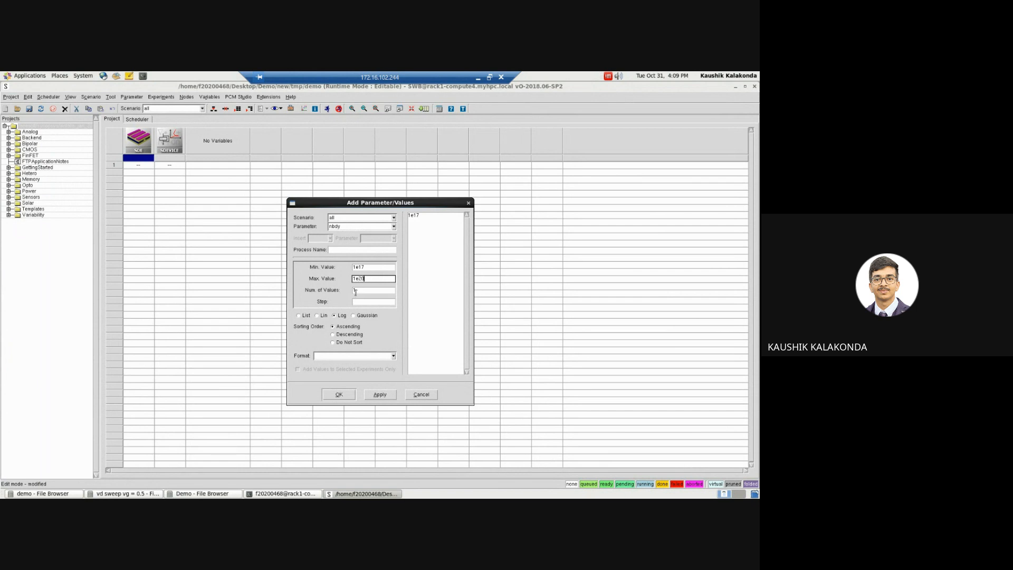
{"action": "left_click", "coordinate": [360, 292]}
{"action": "type", "text": "3"}
{"action": "left_click", "coordinate": [361, 301]}
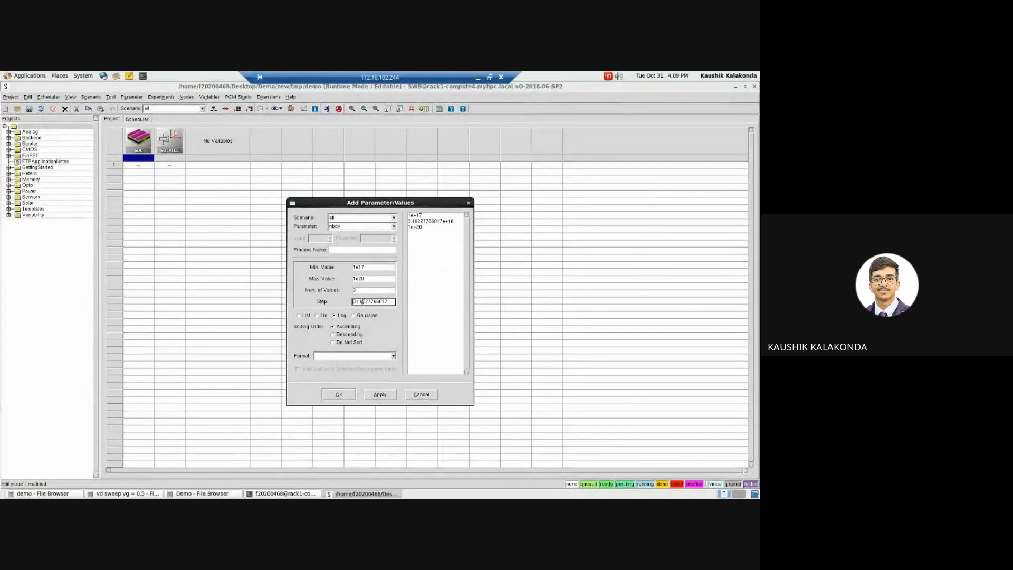
Step: Set the number of nbdy values to 4 and add the parameter to the project
{"action": "left_click", "coordinate": [362, 289]}
{"action": "key", "text": "BackSpace"}
{"action": "type", "text": "4"}
{"action": "left_click", "coordinate": [377, 301]}
{"action": "left_click", "coordinate": [339, 395]}
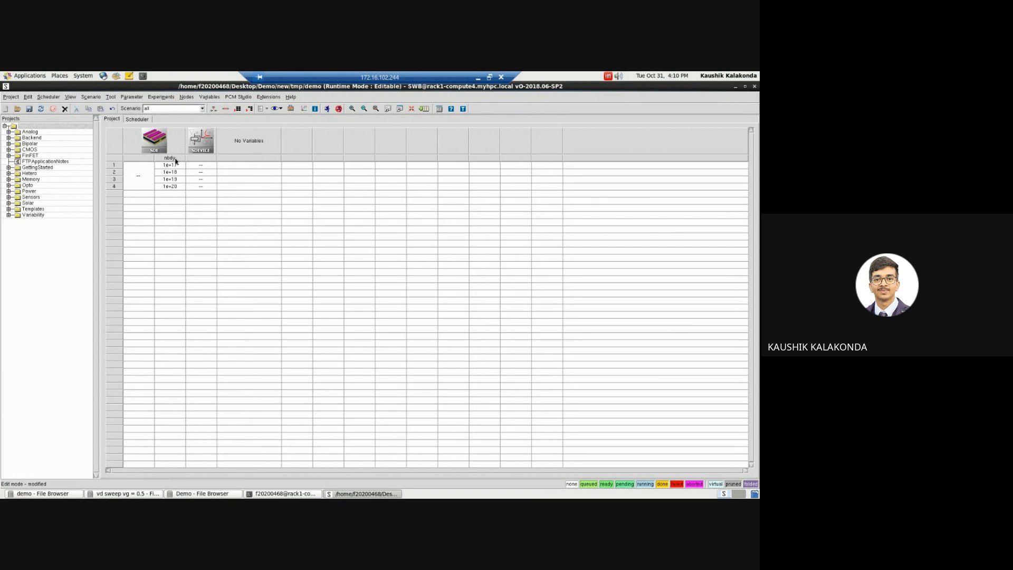
Step: Save the project and run the sde and sdevice nodes of the 1e+17 experiment with preprocessing on the local:default queue
{"action": "left_click", "coordinate": [173, 165]}
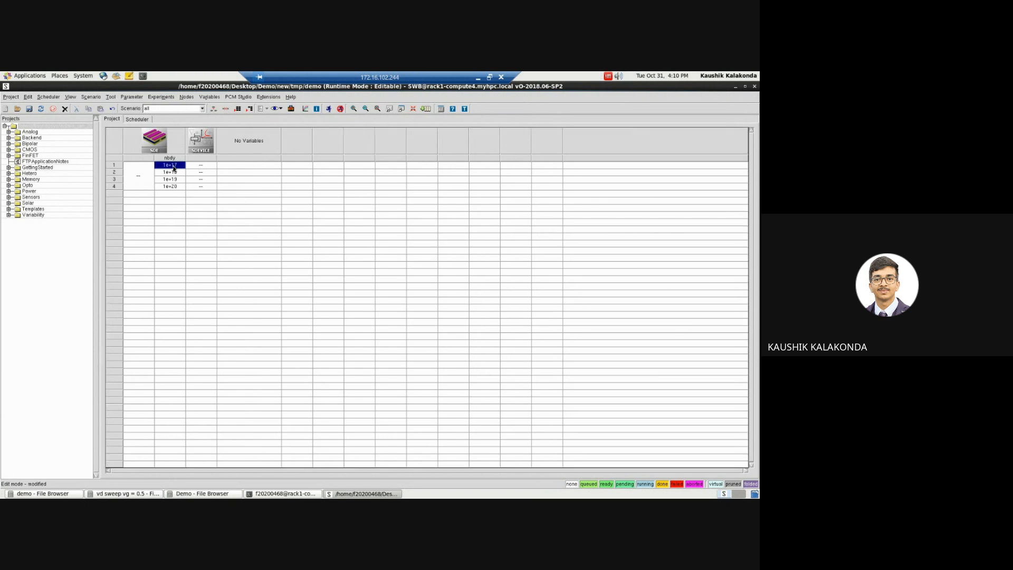
{"action": "left_click", "coordinate": [199, 167]}
{"action": "left_click", "coordinate": [177, 168]}
{"action": "left_click", "coordinate": [198, 169]}
{"action": "left_click", "coordinate": [145, 174]}
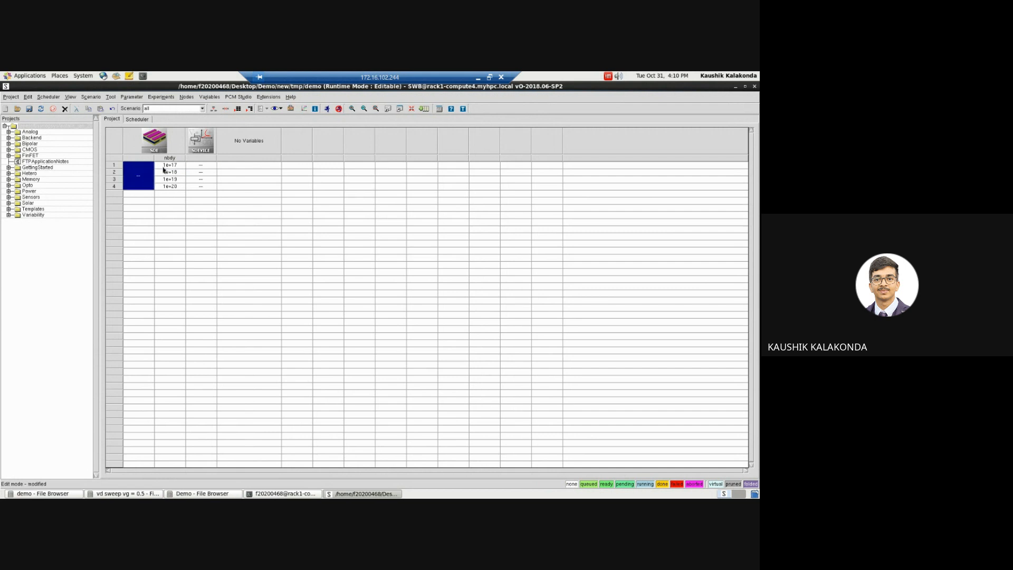
{"action": "left_click", "coordinate": [165, 167], "text": "ctrl"}
{"action": "left_click", "coordinate": [200, 166], "text": "ctrl"}
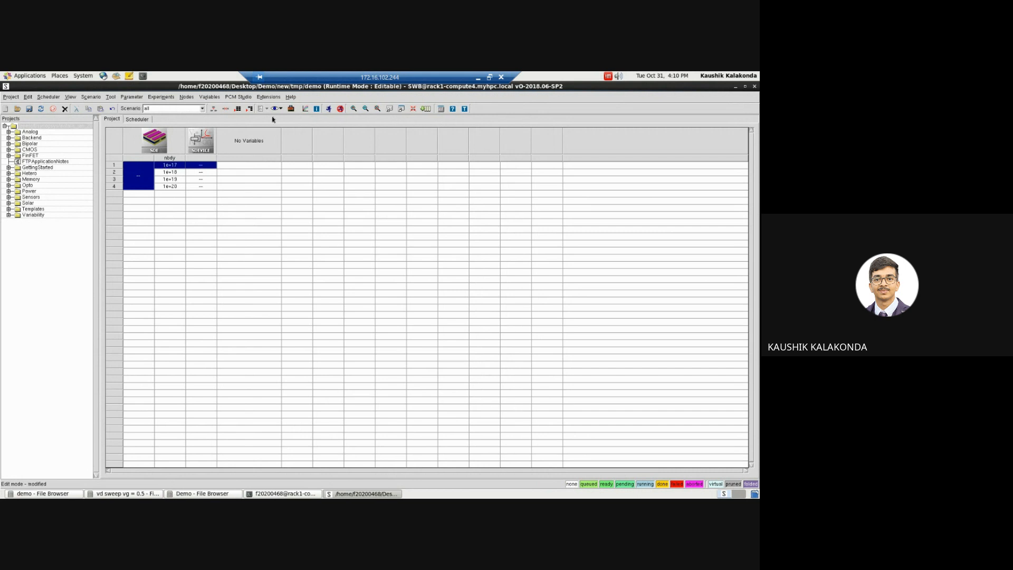
{"action": "left_click", "coordinate": [329, 111]}
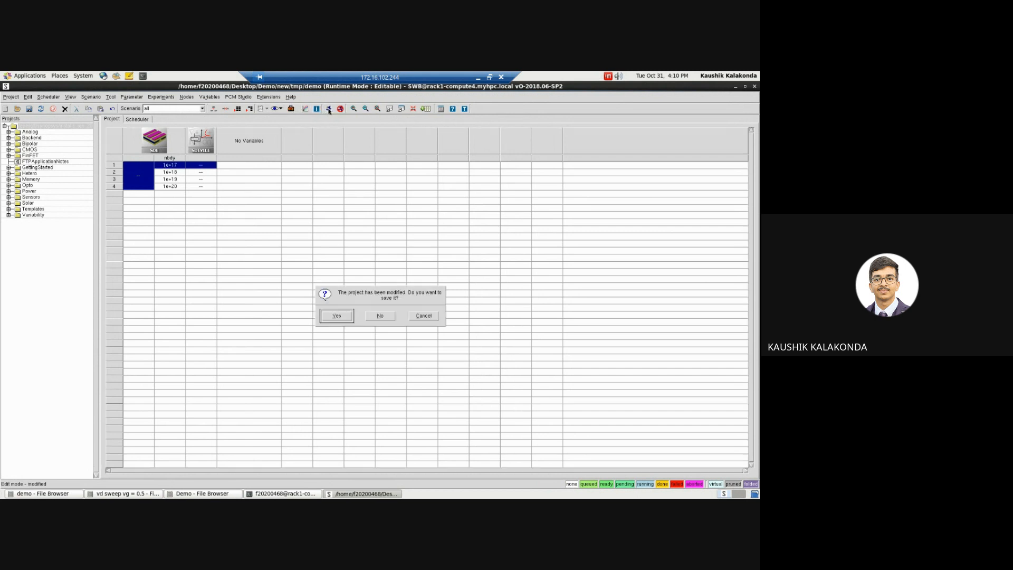
{"action": "left_click", "coordinate": [337, 316]}
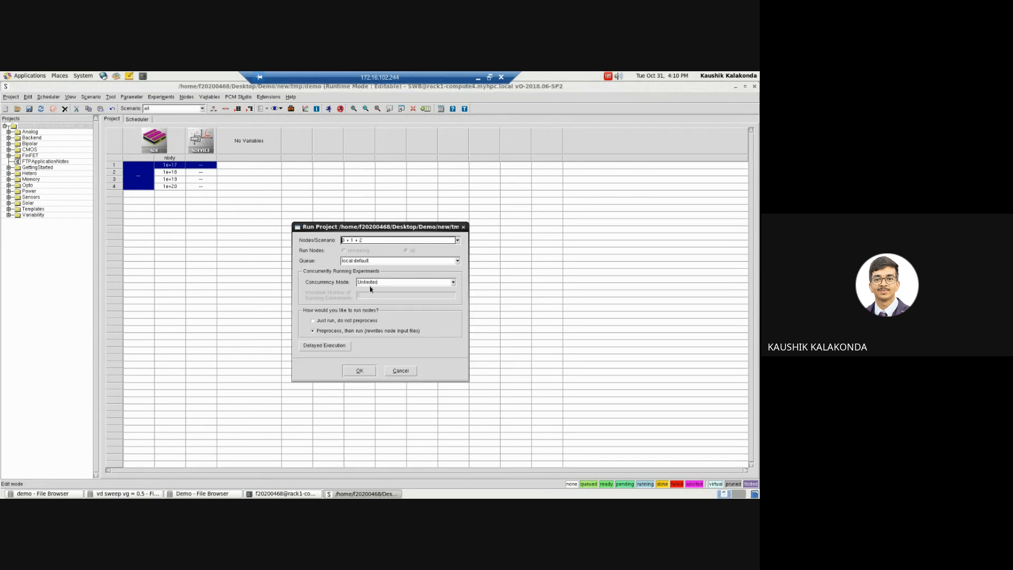
{"action": "left_click", "coordinate": [359, 372]}
{"action": "left_click", "coordinate": [364, 494]}
{"action": "left_click", "coordinate": [363, 494]}
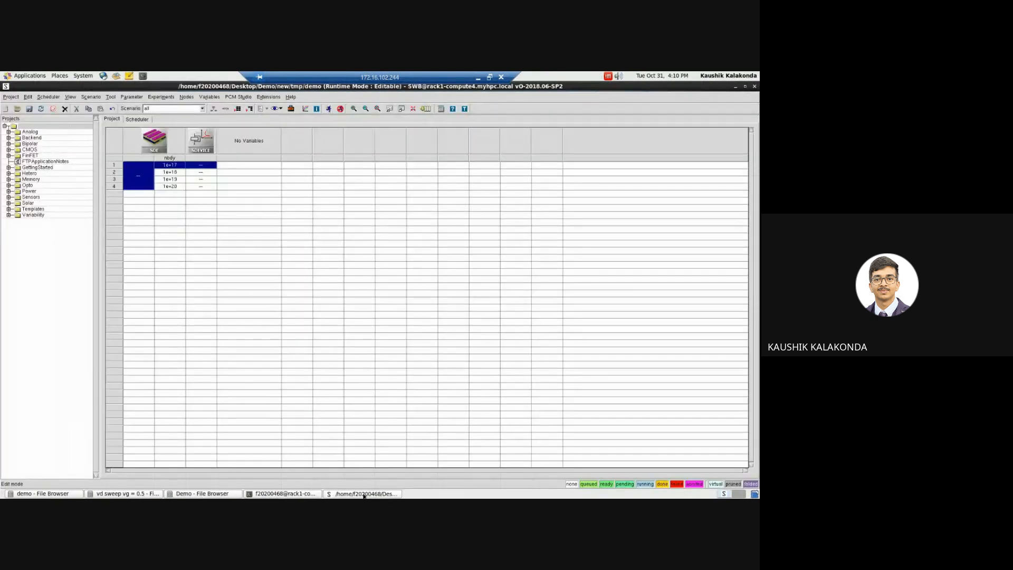
{"action": "left_click", "coordinate": [224, 194]}
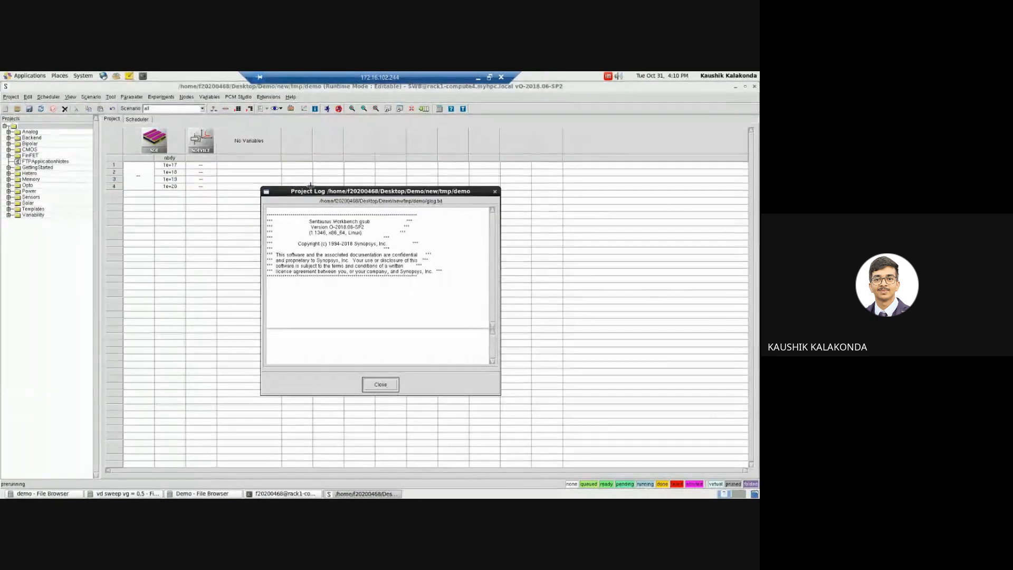
Step: Move the project log aside to keep the node table visible and close the Structure Editor window for n1_dvs.cmd
{"action": "left_click_drag", "start_coordinate": [319, 191], "coordinate": [301, 181]}
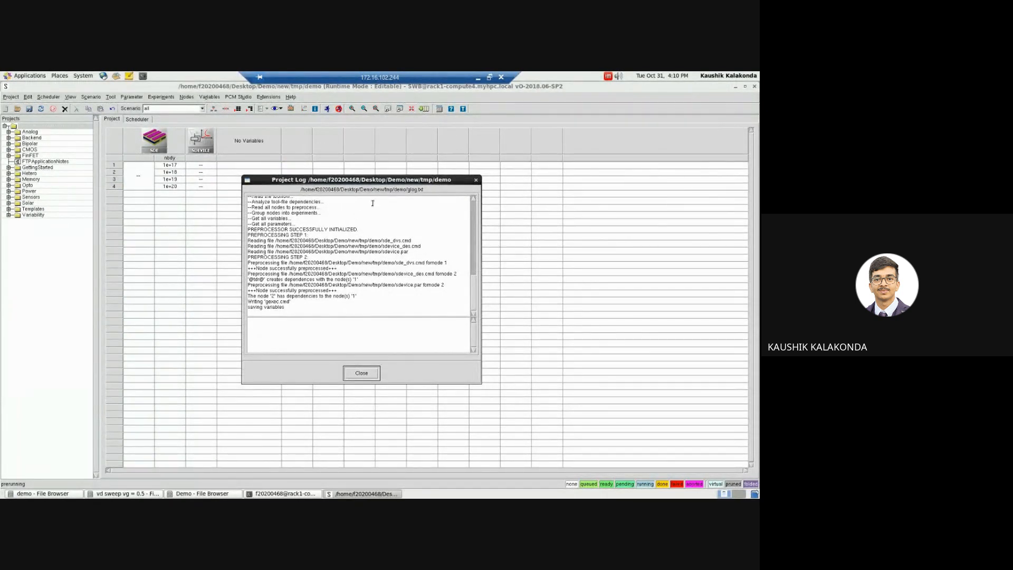
{"action": "left_click_drag", "start_coordinate": [384, 182], "coordinate": [412, 183]}
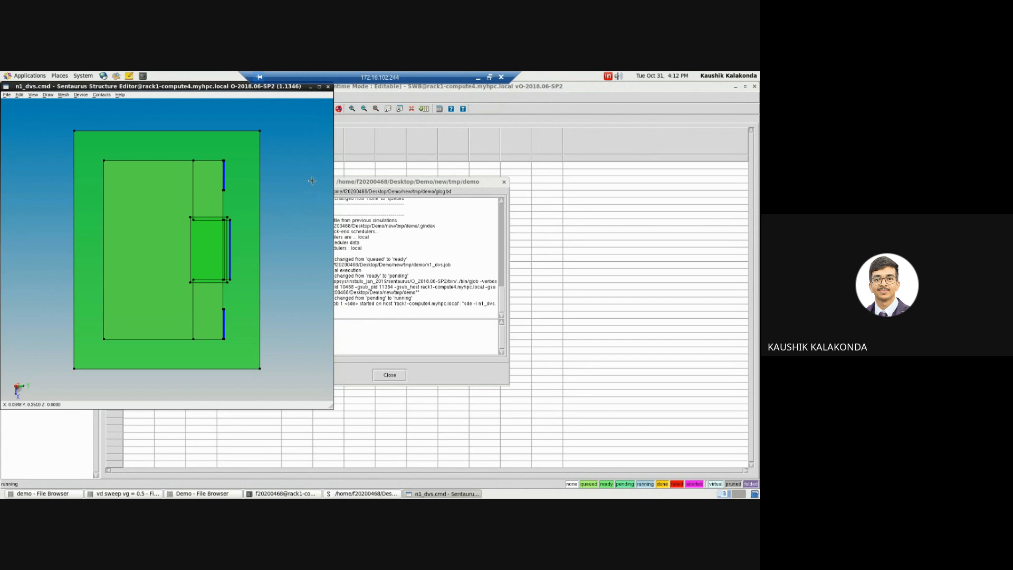
{"action": "left_click", "coordinate": [328, 87]}
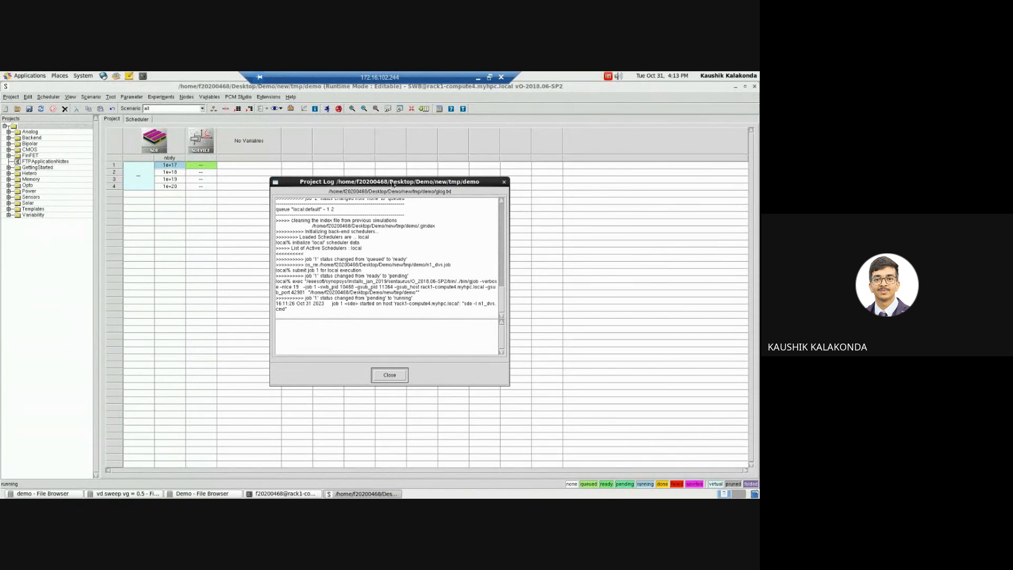
{"action": "left_click_drag", "start_coordinate": [392, 184], "coordinate": [420, 189]}
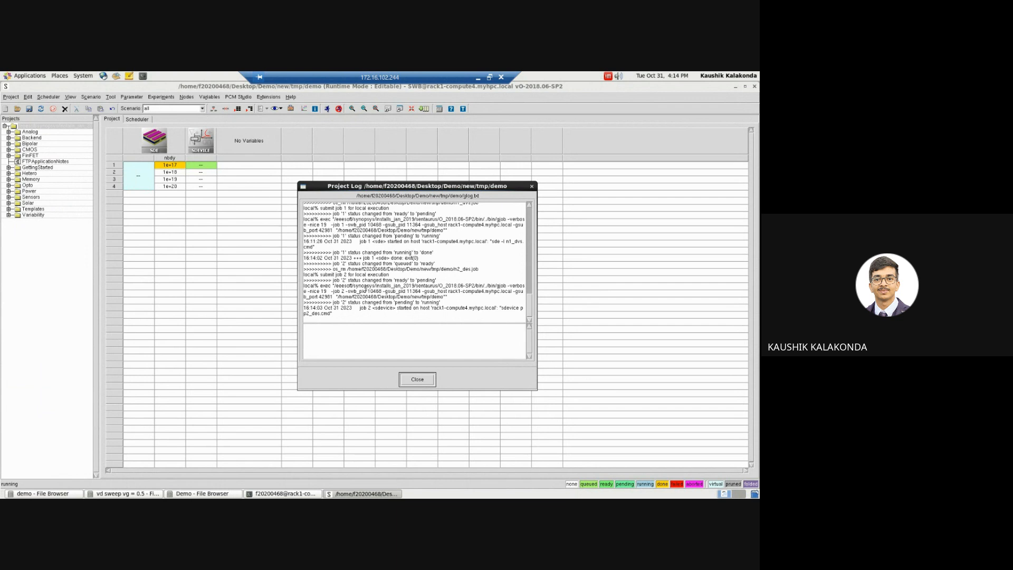
Step: Inspect the output and file list of the 1e+17 sde node in Node Explorer and close it
{"action": "double_click", "coordinate": [171, 167]}
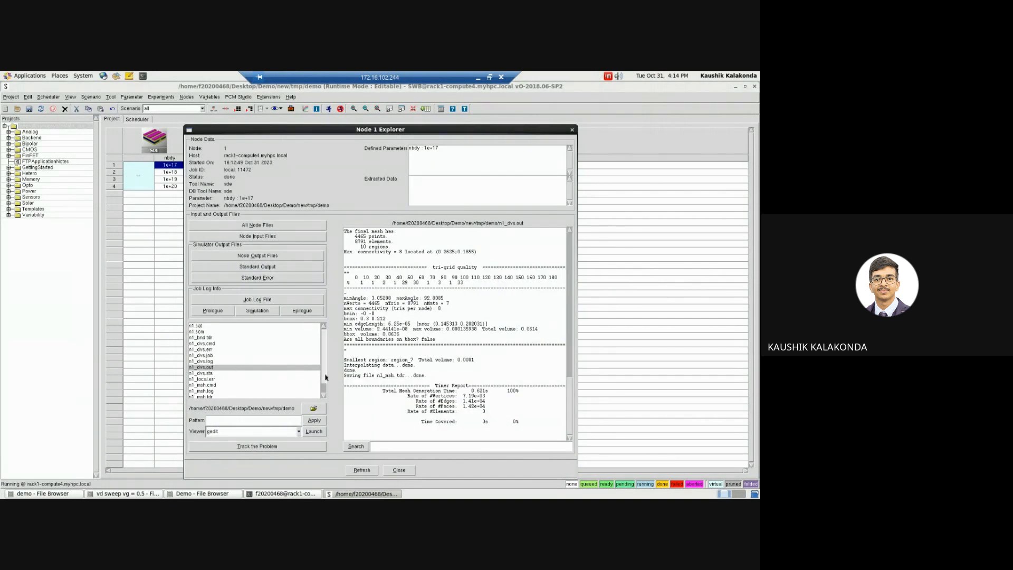
{"action": "scroll", "coordinate": [325, 380], "scroll_direction": "down", "scroll_amount": 1}
{"action": "scroll", "coordinate": [325, 376], "scroll_direction": "up", "scroll_amount": 2}
{"action": "scroll", "coordinate": [326, 371], "scroll_direction": "down", "scroll_amount": 2}
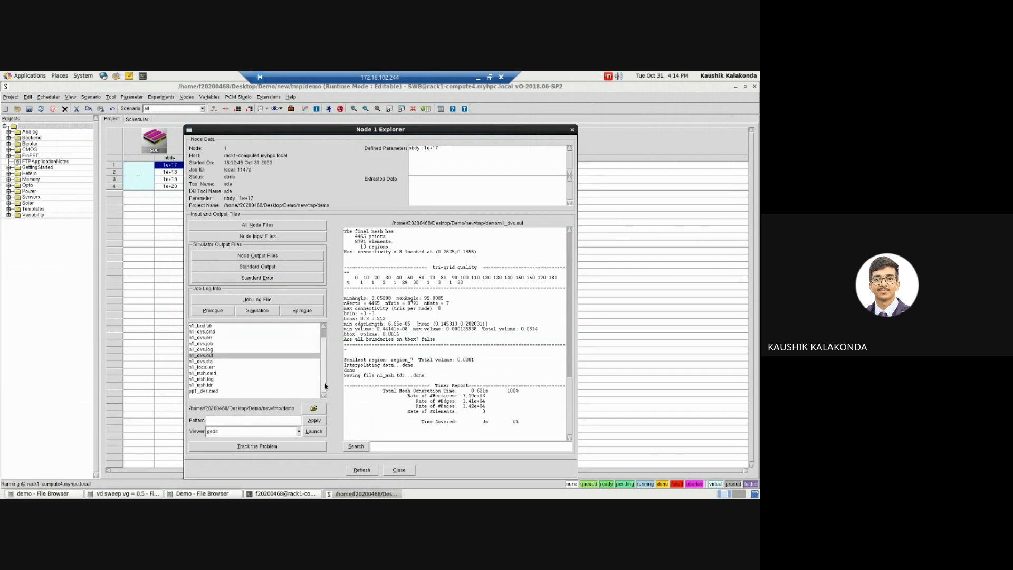
{"action": "left_click", "coordinate": [572, 131]}
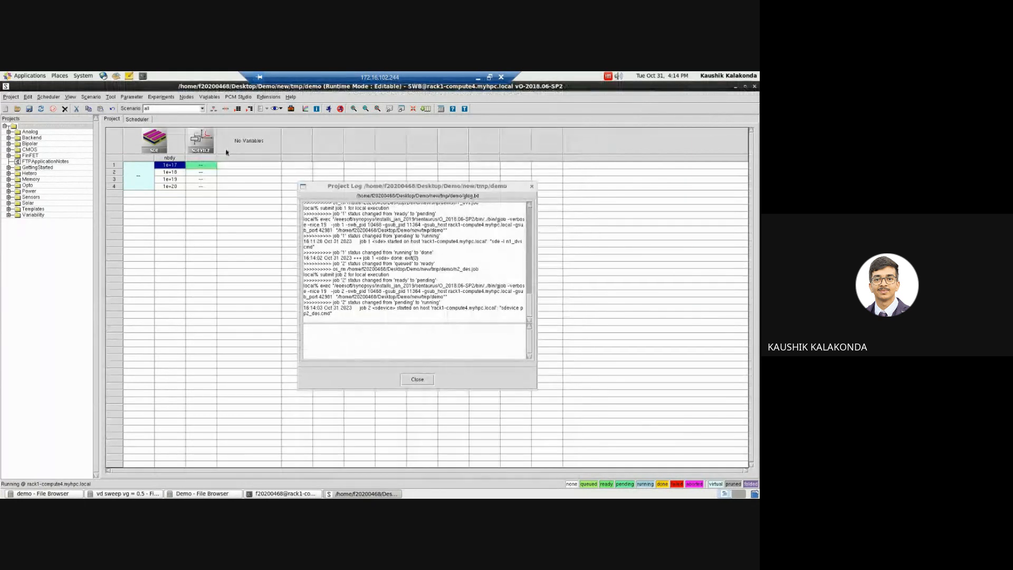
Step: Review pp2_des.par and pp2_des.cmd of the first sdevice node in Node Explorer and close it
{"action": "double_click", "coordinate": [203, 166]}
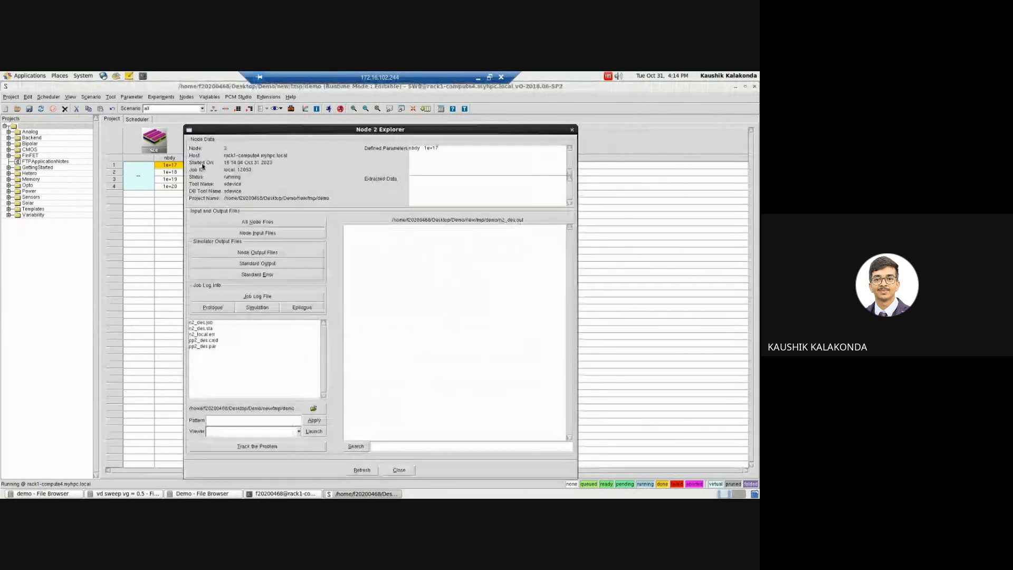
{"action": "left_click", "coordinate": [215, 347]}
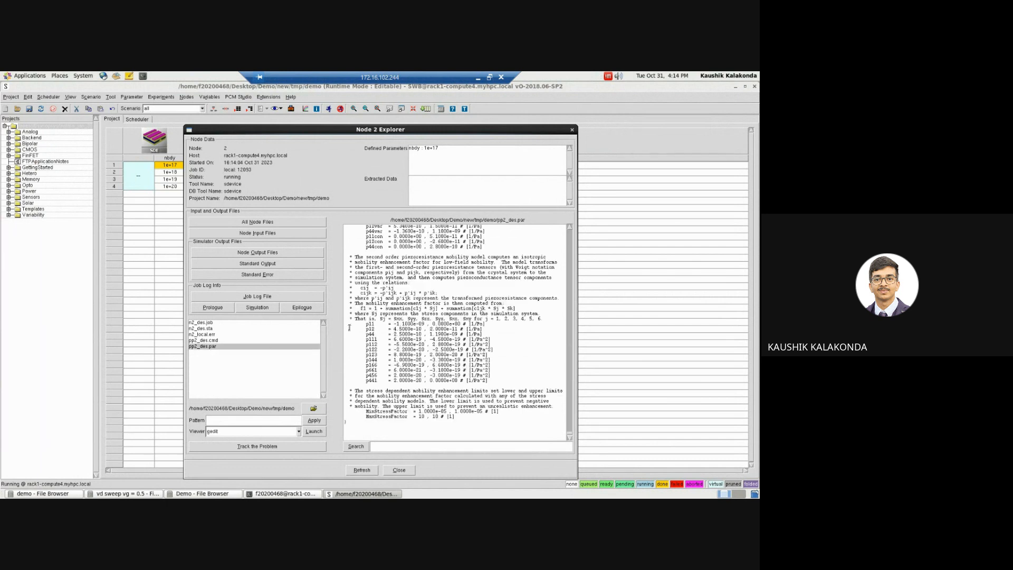
{"action": "left_click", "coordinate": [210, 340]}
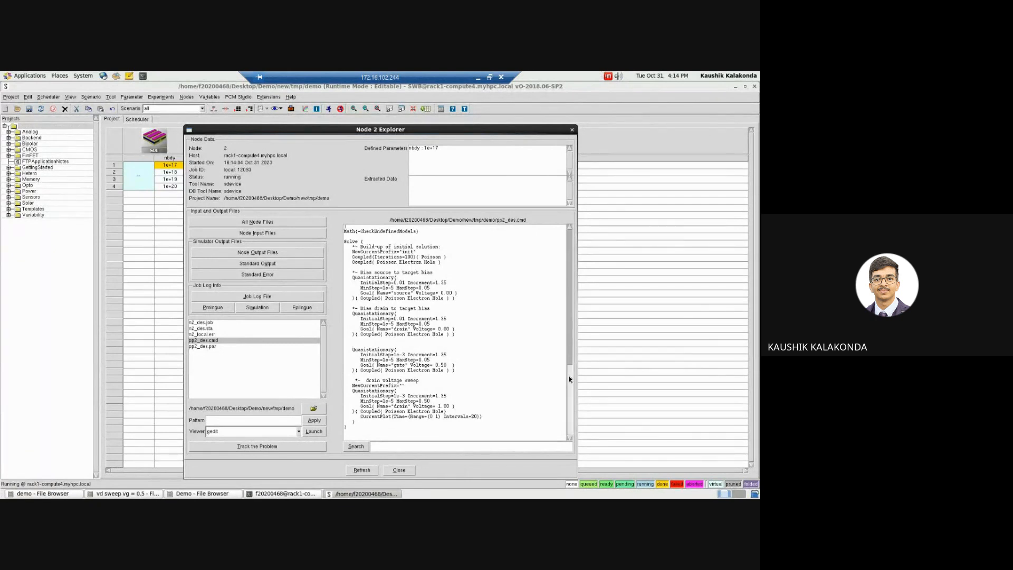
{"action": "left_click_drag", "start_coordinate": [569, 370], "coordinate": [574, 392]}
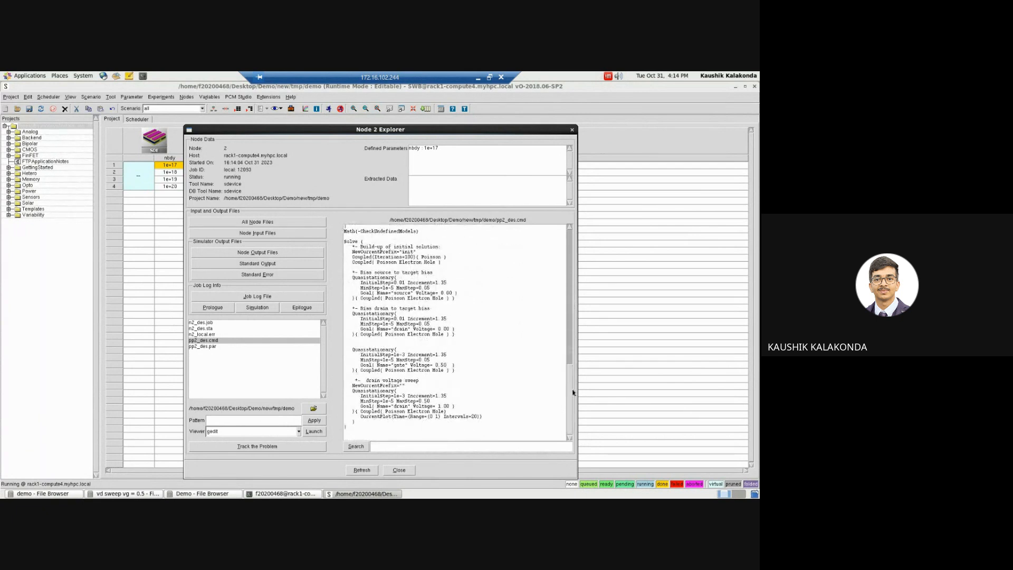
{"action": "left_click", "coordinate": [572, 129]}
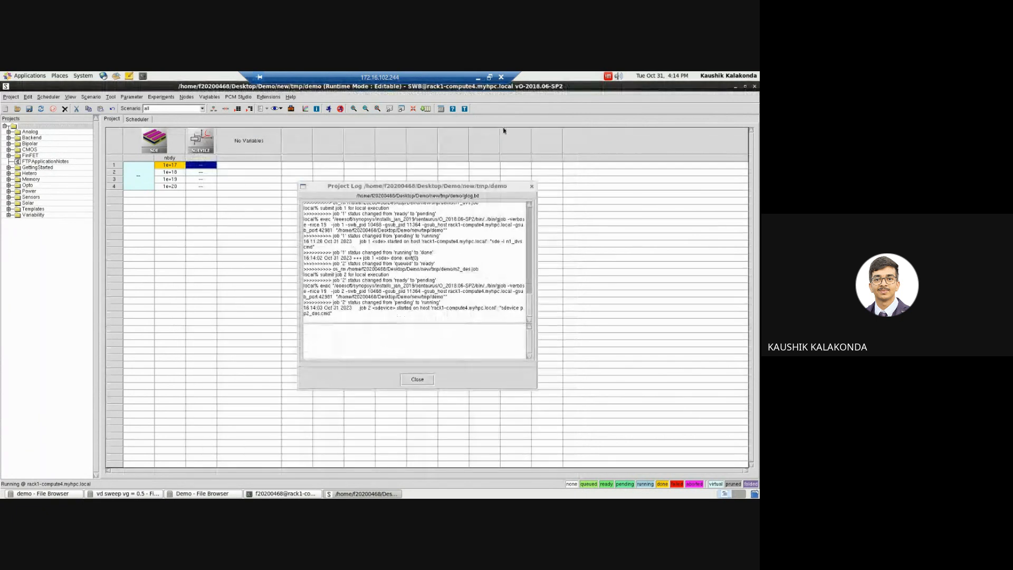
Step: Check the n2_des.out output of the first sdevice node, and close Node Explorer and the project log
{"action": "double_click", "coordinate": [201, 165]}
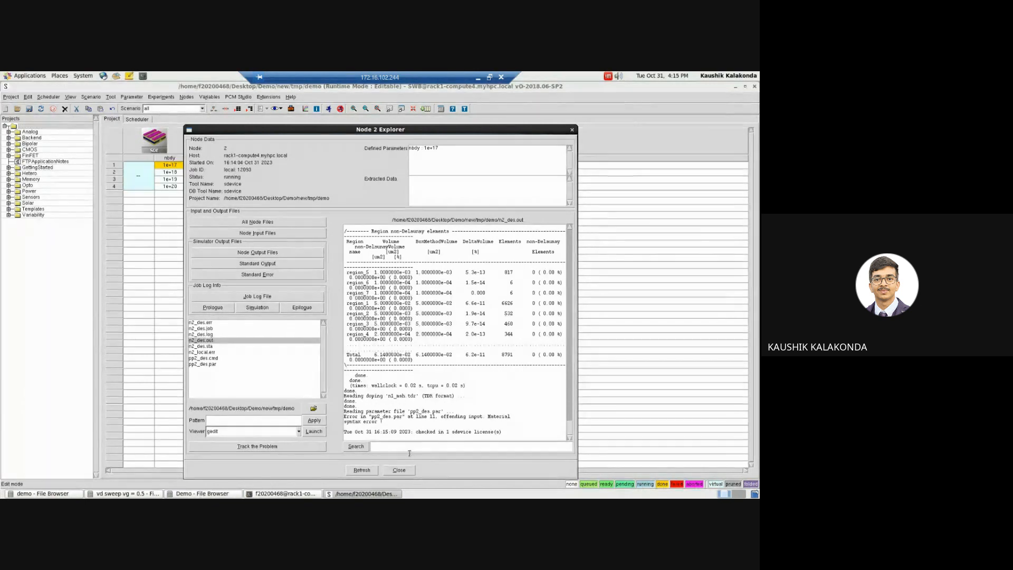
{"action": "left_click", "coordinate": [398, 469]}
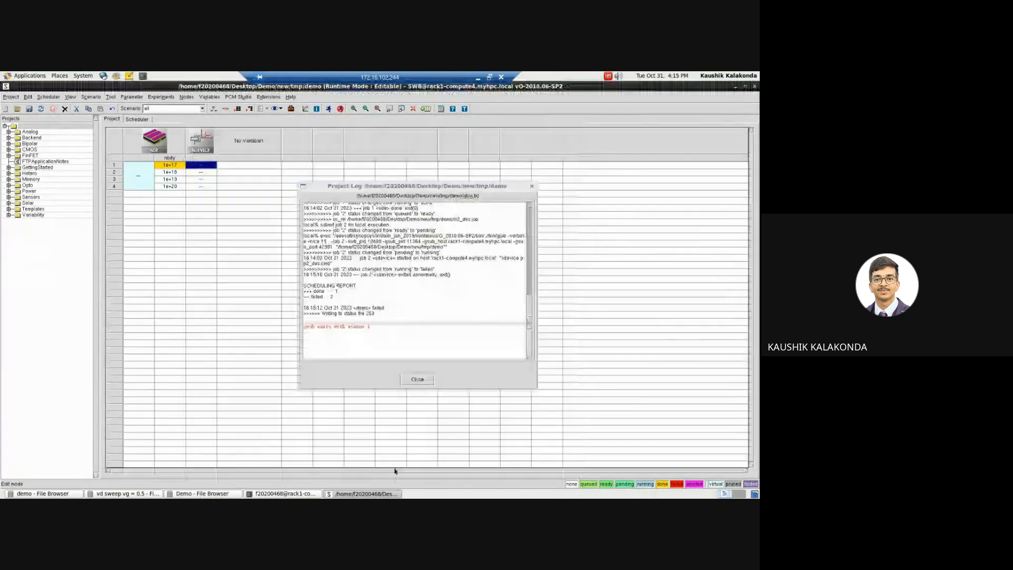
{"action": "left_click", "coordinate": [418, 379]}
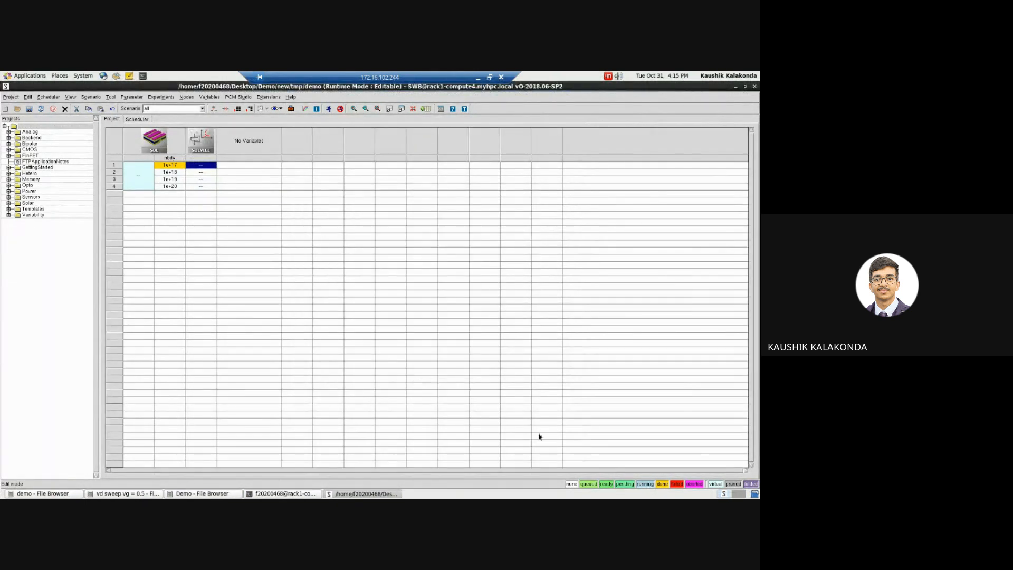
Step: Open the sdevice tool's command file sdevice_des.cmd for review and close it
{"action": "left_click", "coordinate": [195, 166]}
{"action": "right_click", "coordinate": [195, 167]}
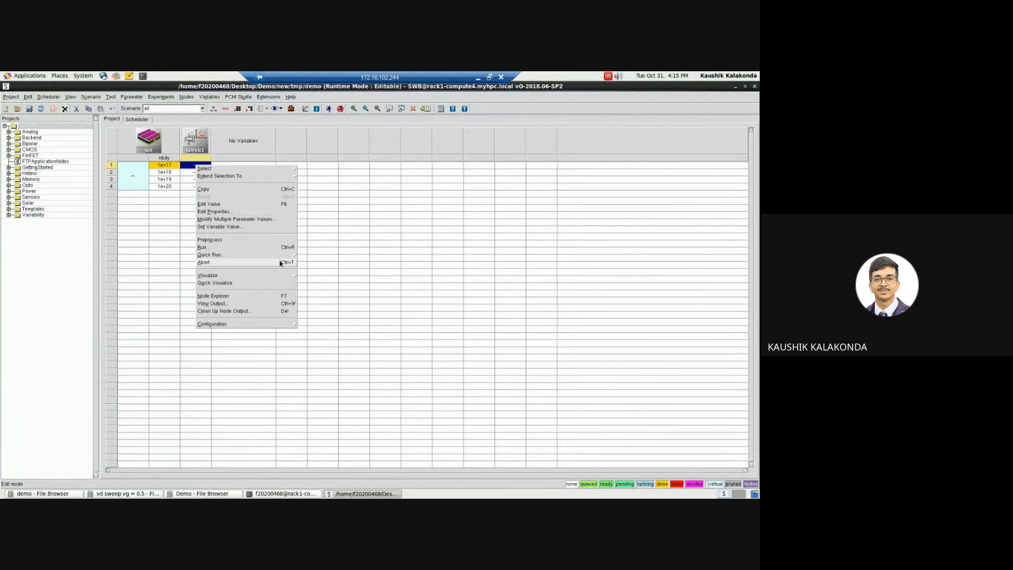
{"action": "mouse_move", "coordinate": [284, 256]}
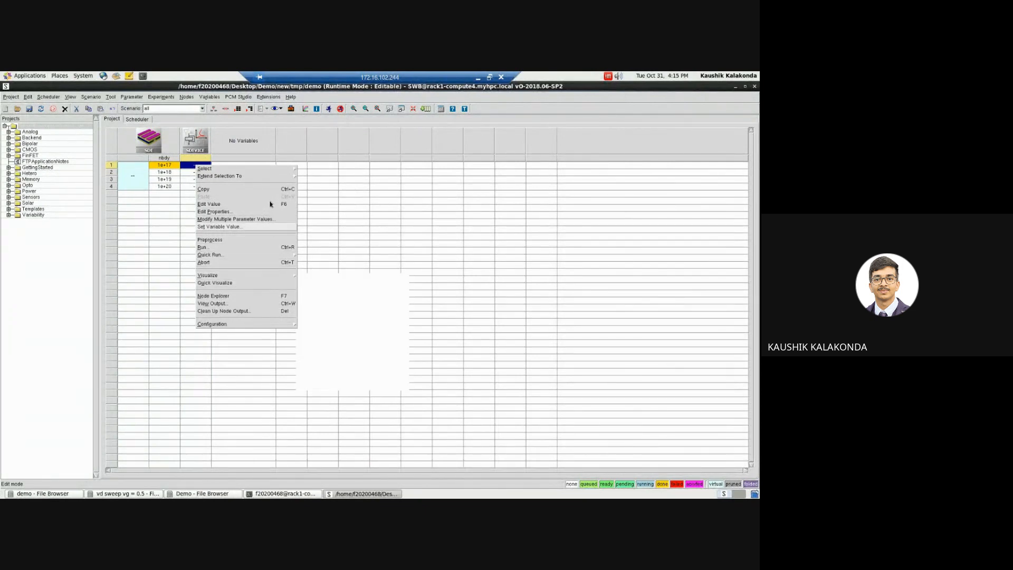
{"action": "left_click", "coordinate": [192, 143]}
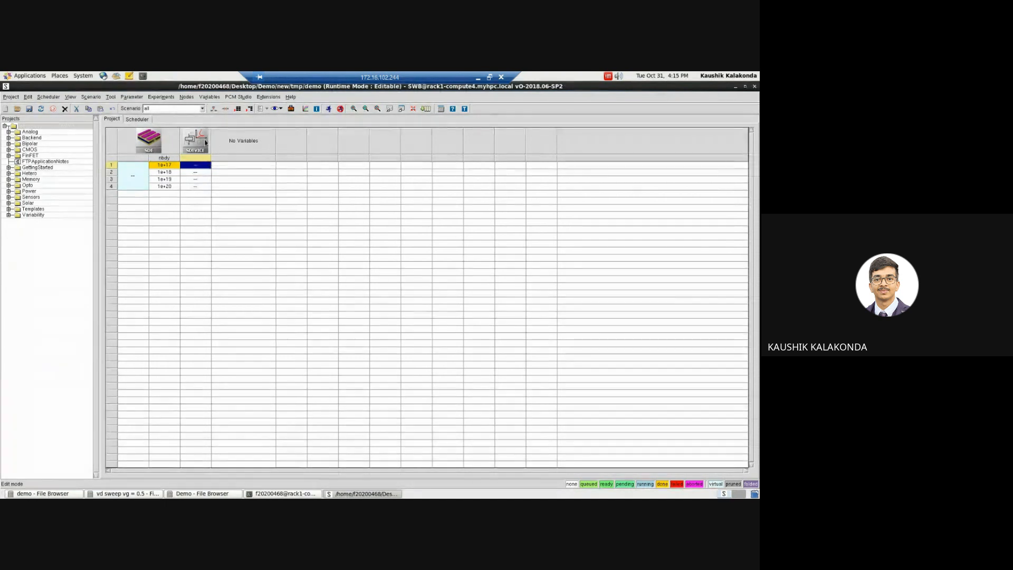
{"action": "right_click", "coordinate": [191, 143]}
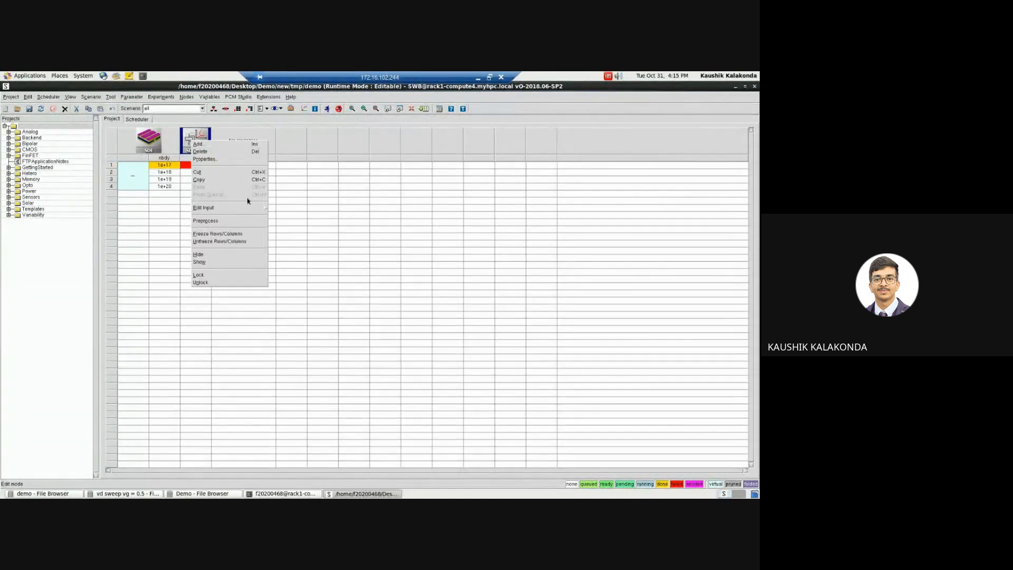
{"action": "left_click", "coordinate": [282, 210]}
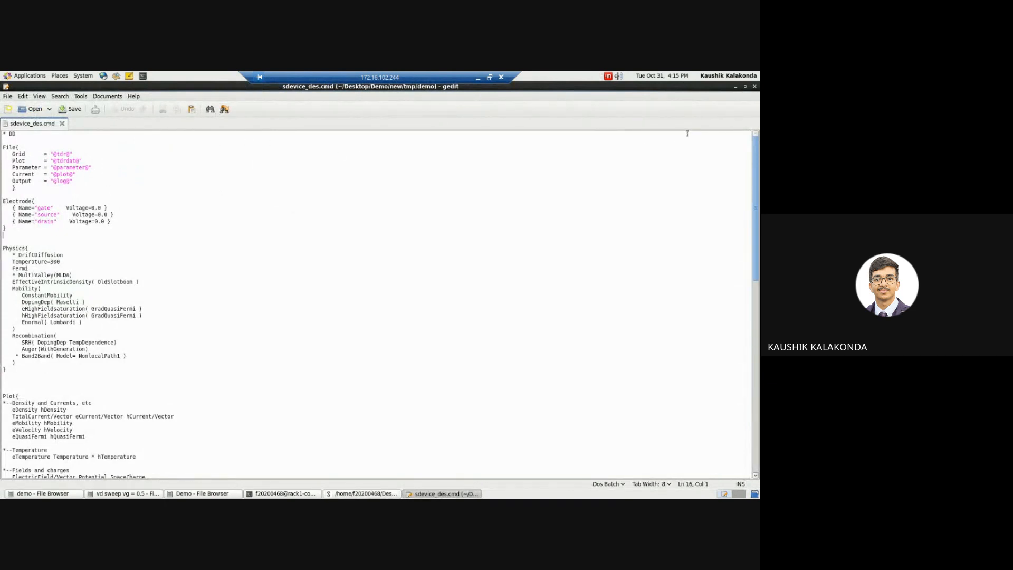
{"action": "left_click", "coordinate": [754, 86]}
Step: Open the sdevice tool's parameter file sdevice.par for editing
{"action": "right_click", "coordinate": [209, 142]}
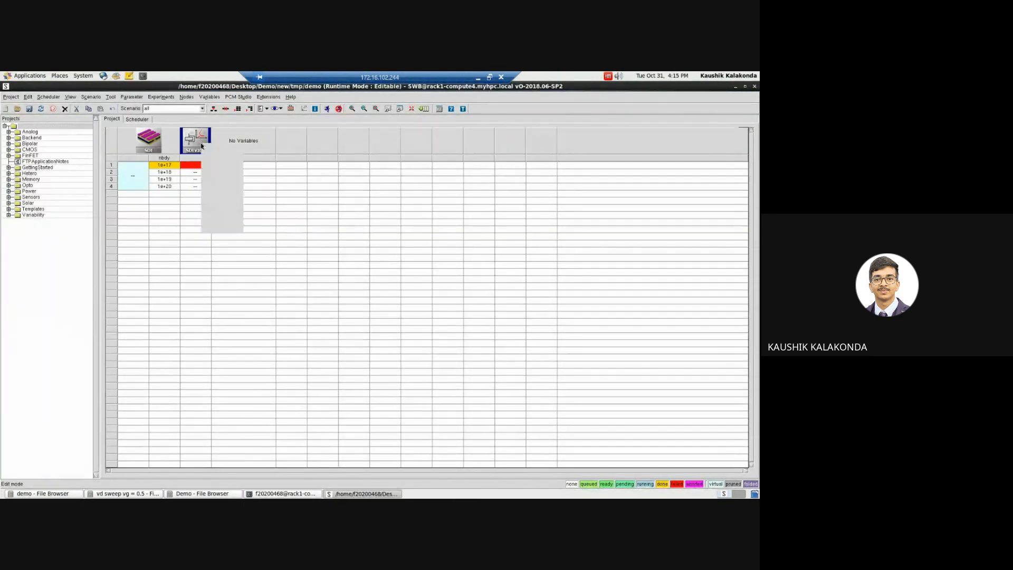
{"action": "mouse_move", "coordinate": [243, 213]}
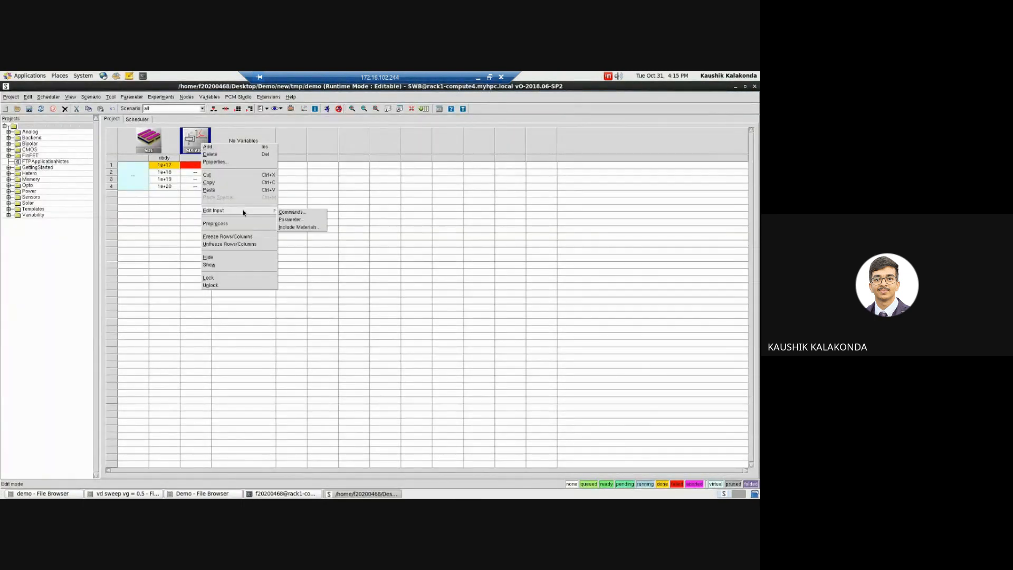
{"action": "left_click", "coordinate": [294, 219]}
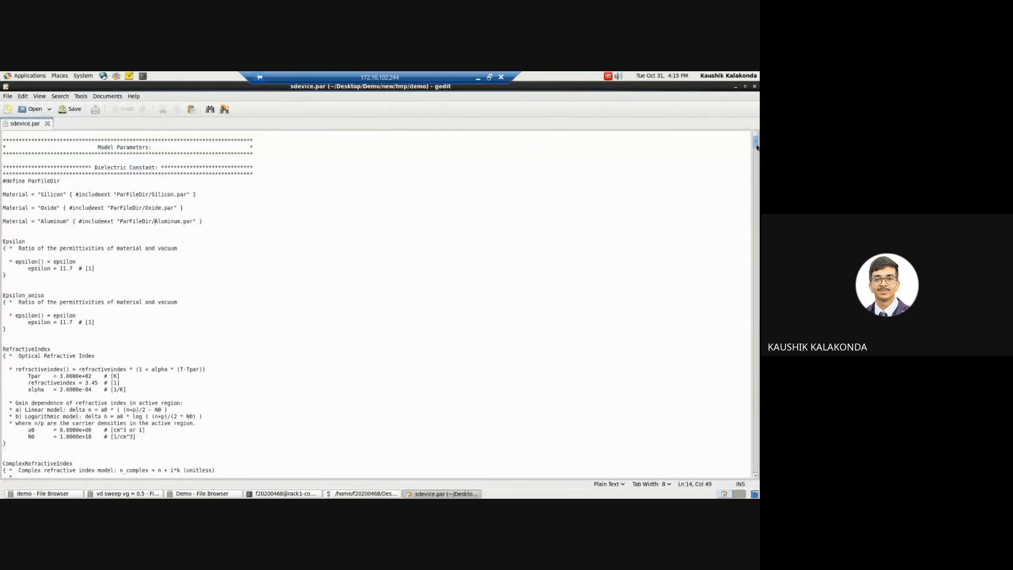
Step: Return to the Workbench, read the n2_des.err error file of the first sdevice node, and close Node Explorer
{"action": "left_click", "coordinate": [369, 493]}
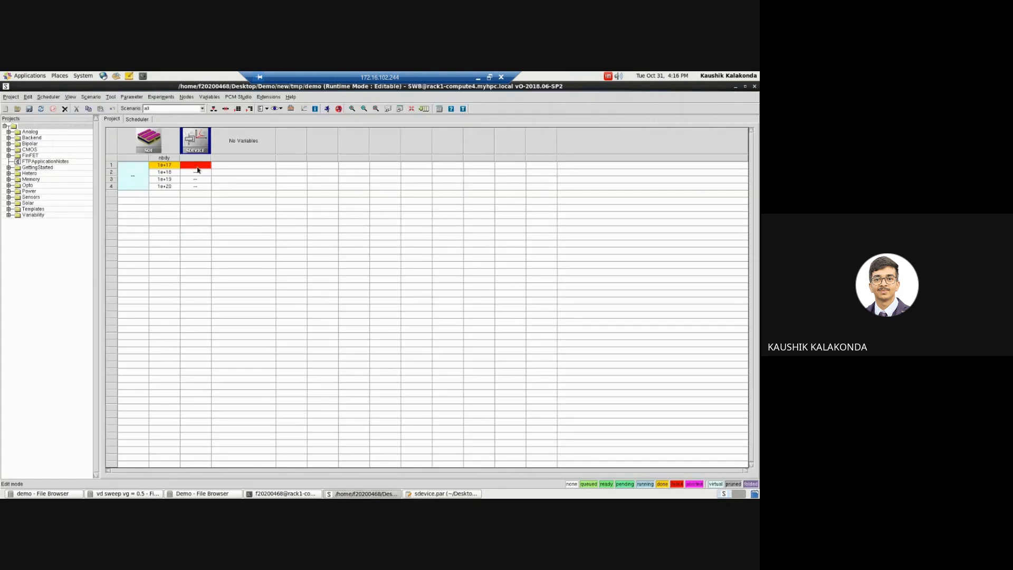
{"action": "double_click", "coordinate": [196, 165]}
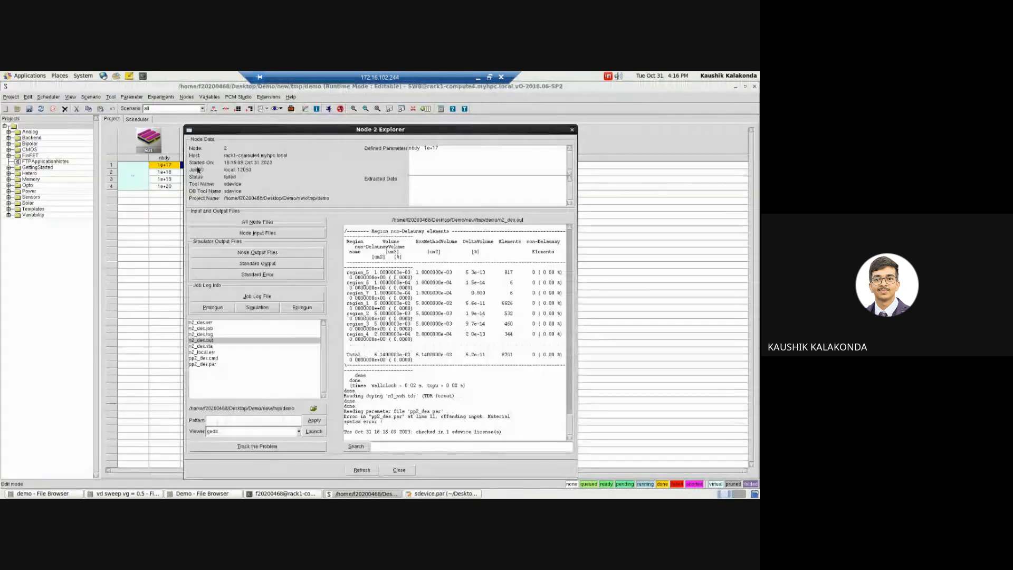
{"action": "left_click", "coordinate": [207, 323]}
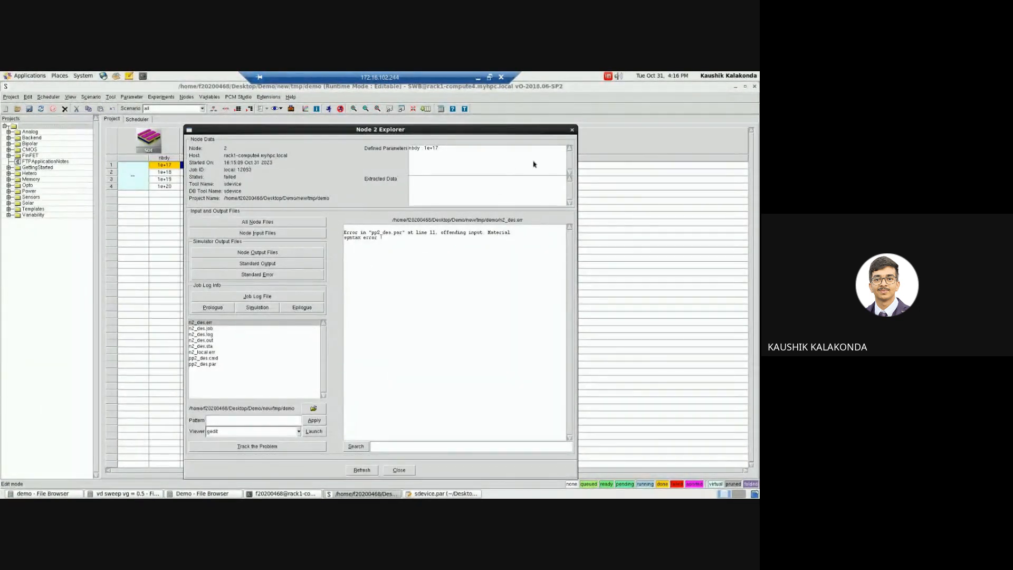
{"action": "left_click", "coordinate": [574, 130]}
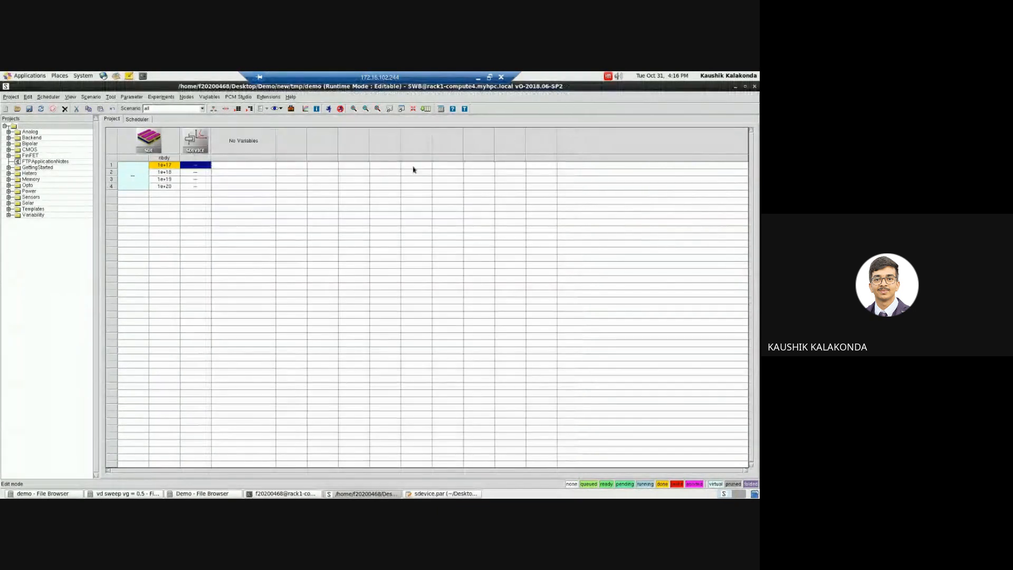
Step: Switch to the other workspace and open the sdevice parameter file of the swb_mosfet_batch2 project as a reference
{"action": "left_click", "coordinate": [418, 493]}
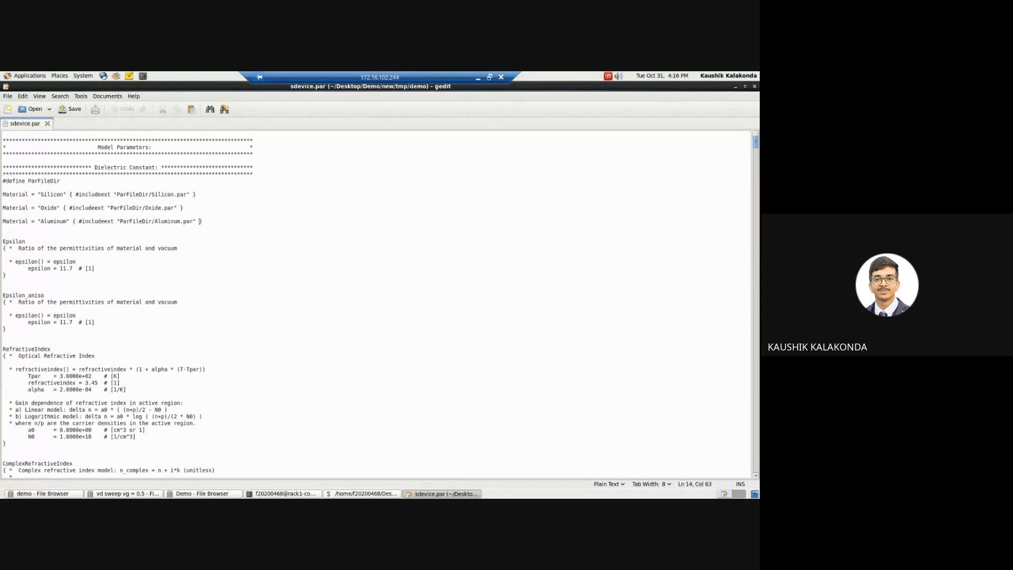
{"action": "left_click", "coordinate": [740, 495]}
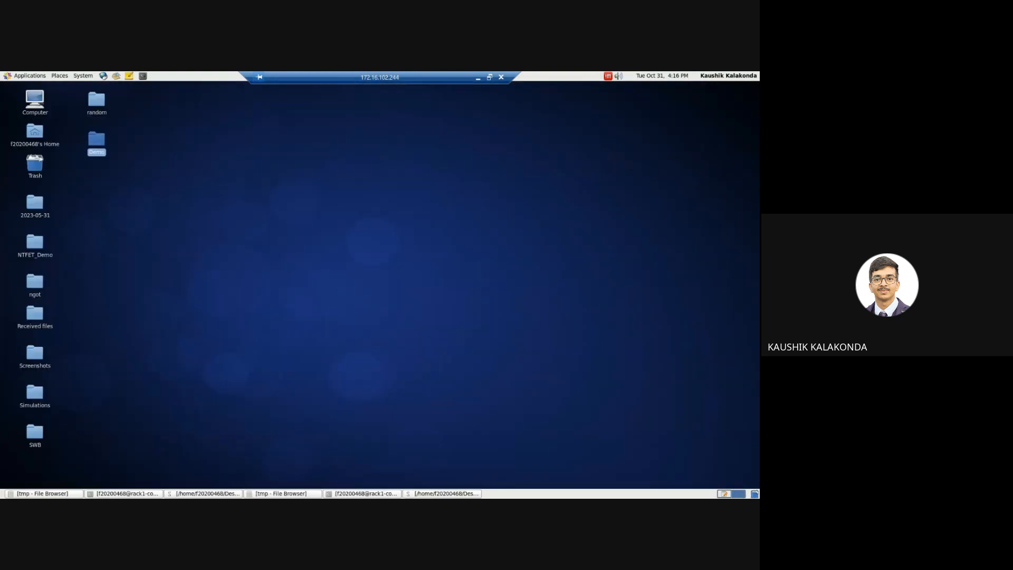
{"action": "left_click", "coordinate": [439, 494]}
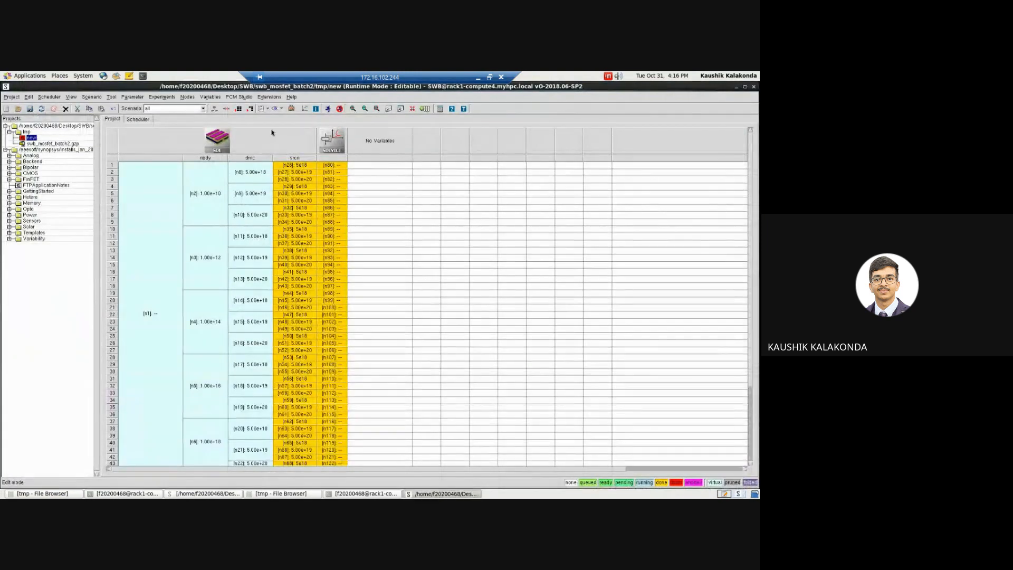
{"action": "right_click", "coordinate": [246, 139]}
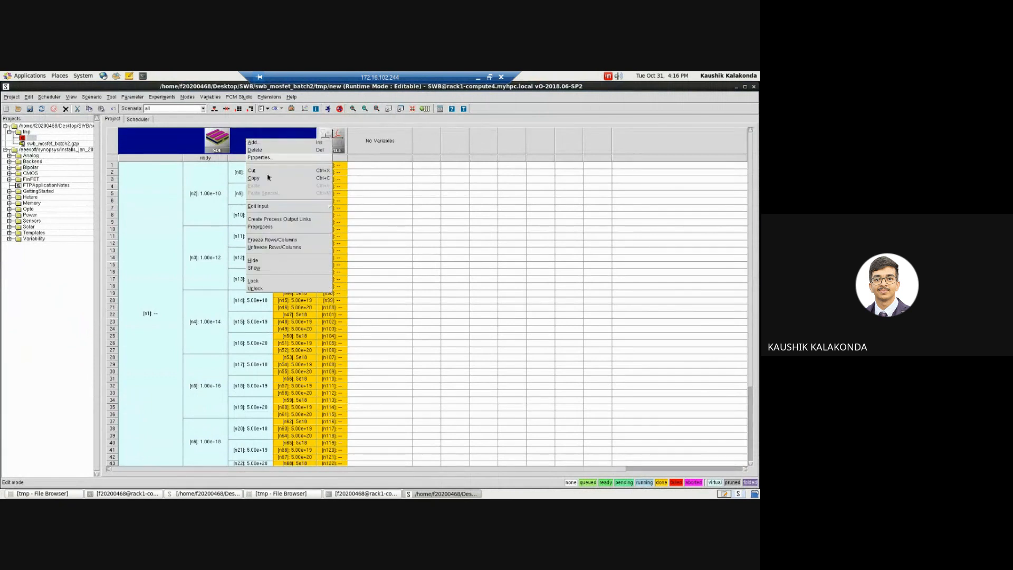
{"action": "mouse_move", "coordinate": [330, 207]}
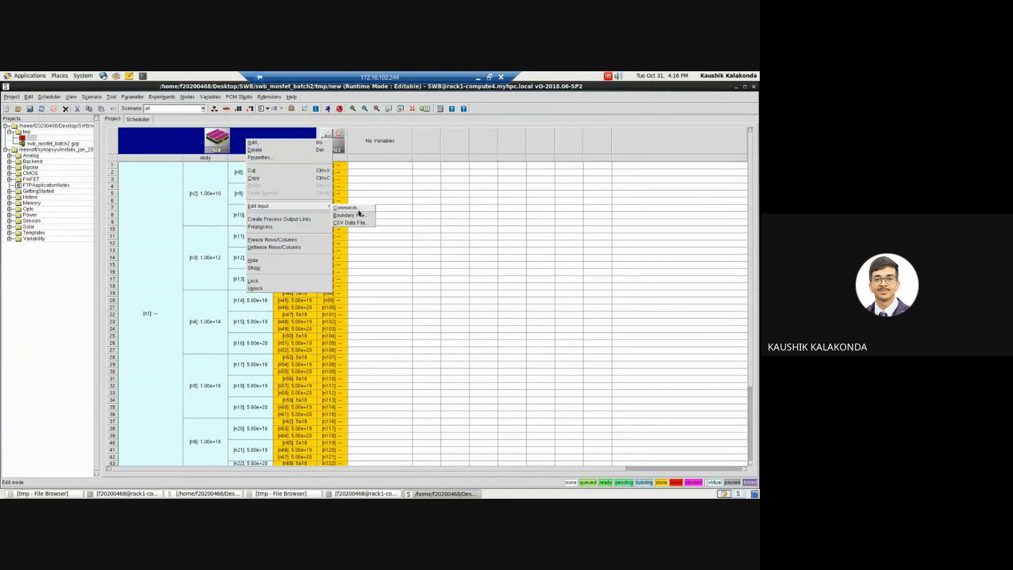
{"action": "left_click", "coordinate": [340, 136]}
{"action": "left_click", "coordinate": [341, 136]}
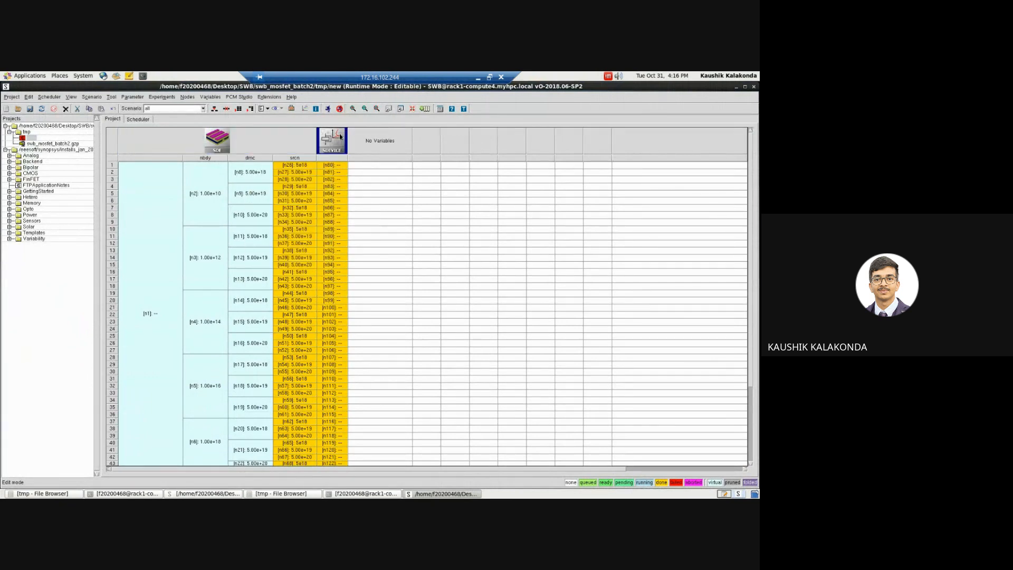
{"action": "right_click", "coordinate": [340, 135]}
{"action": "mouse_move", "coordinate": [406, 203]}
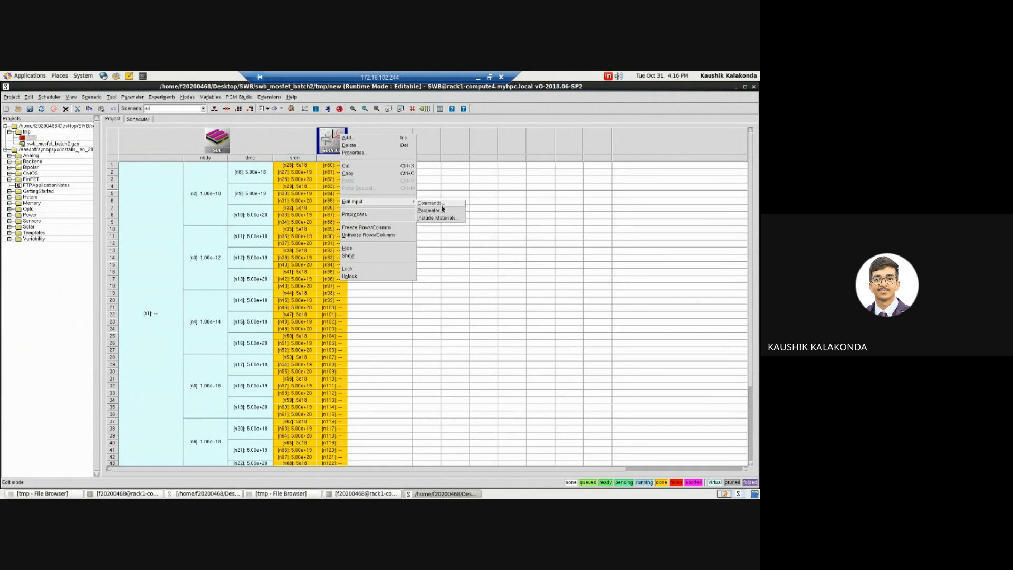
{"action": "left_click", "coordinate": [444, 211]}
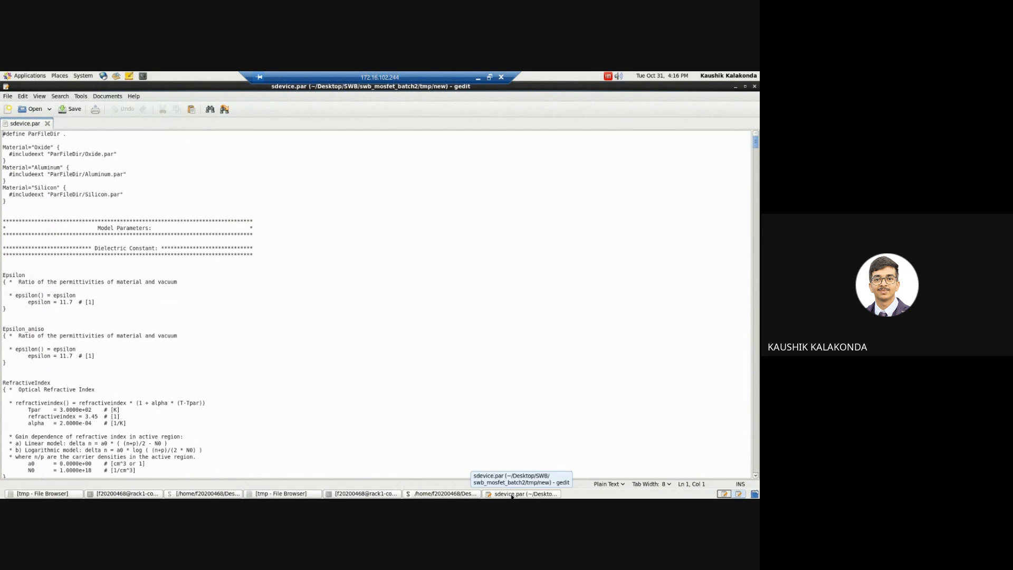
Step: Move the swb_mosfet_batch2 sdevice.par window to the demo project's workspace and bring it to the front
{"action": "left_click", "coordinate": [512, 495]}
{"action": "right_click", "coordinate": [512, 494]}
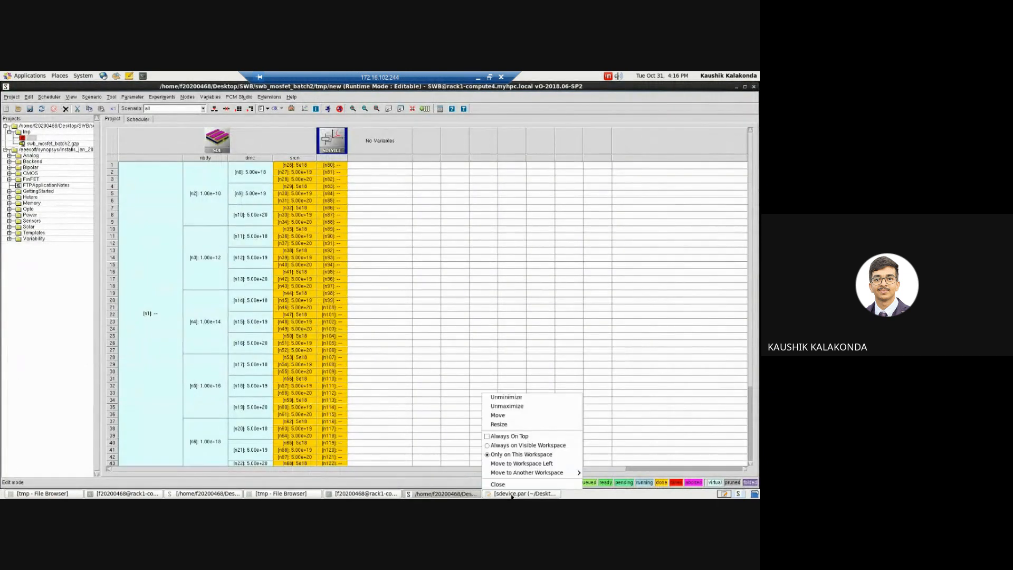
{"action": "left_click", "coordinate": [527, 464]}
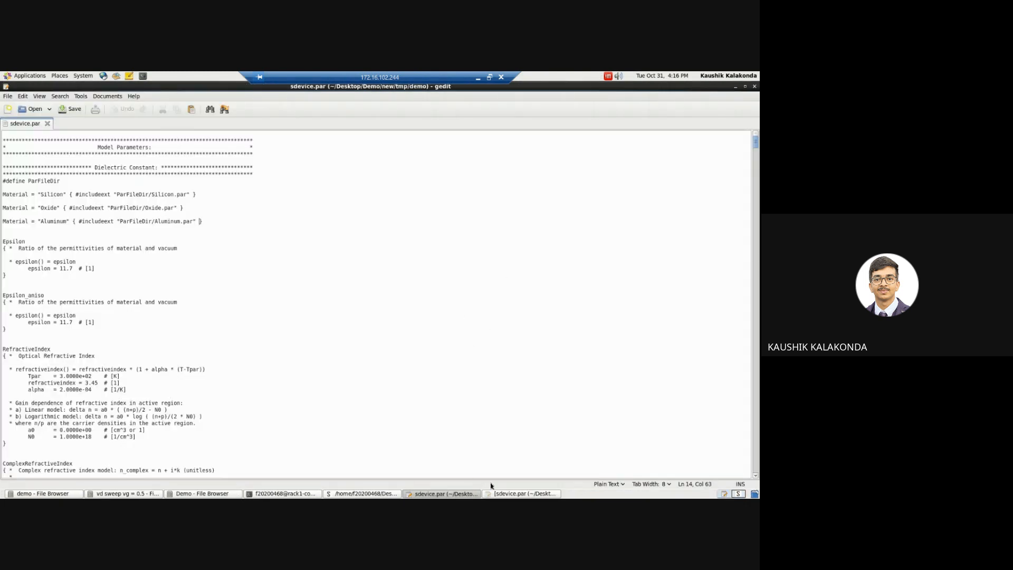
{"action": "left_click", "coordinate": [509, 493]}
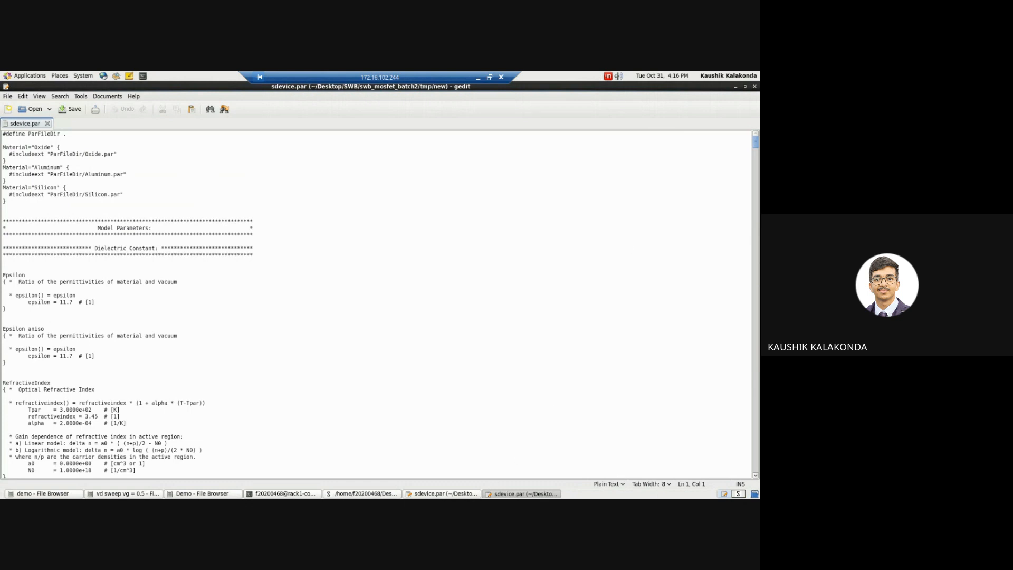
Step: Close the demo project's sdevice.par window and reopen that file from the Workbench alongside the swb_mosfet_batch2 reference file
{"action": "left_click", "coordinate": [434, 494]}
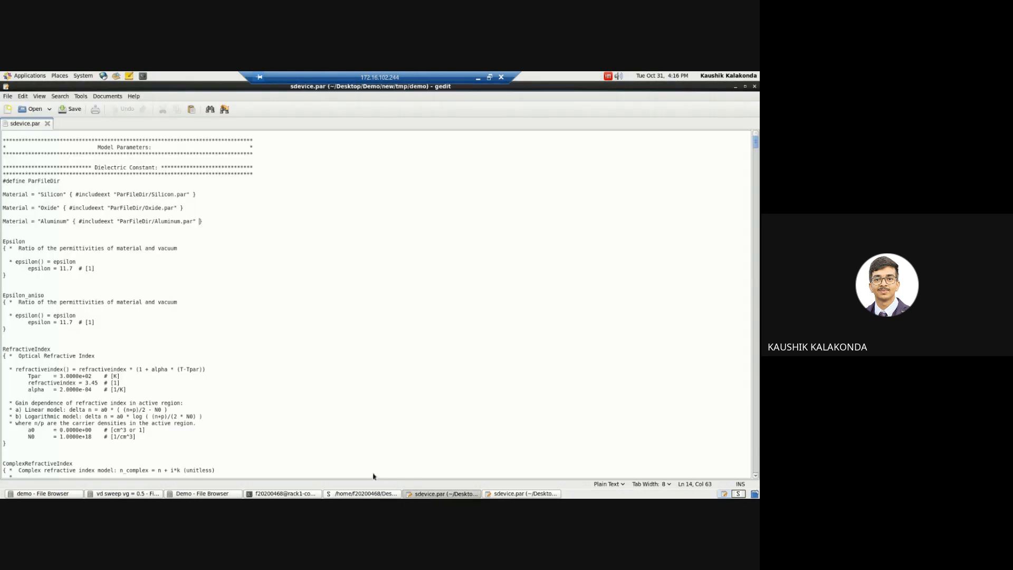
{"action": "left_click", "coordinate": [755, 86]}
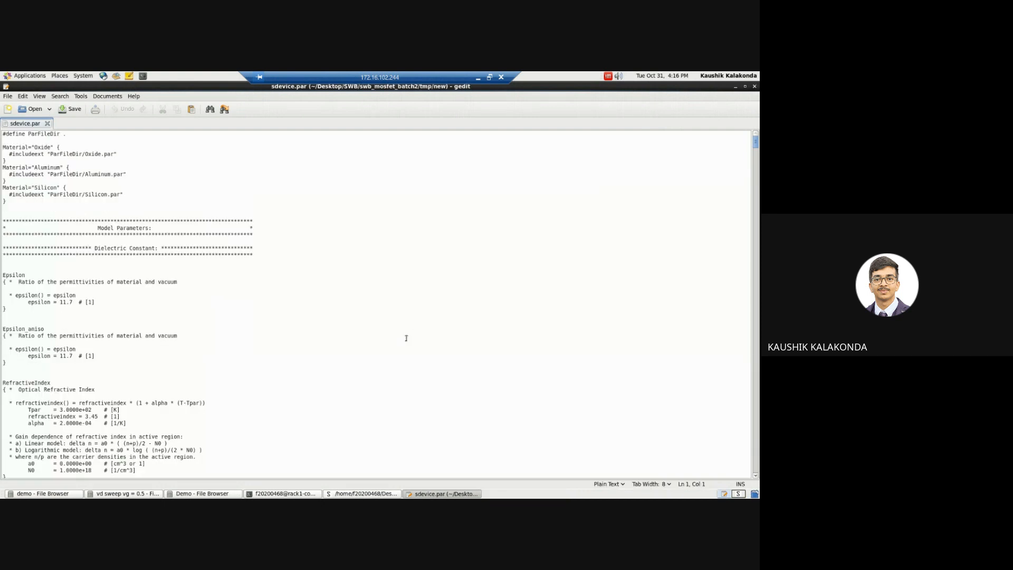
{"action": "left_click", "coordinate": [247, 293]}
{"action": "left_click", "coordinate": [366, 494]}
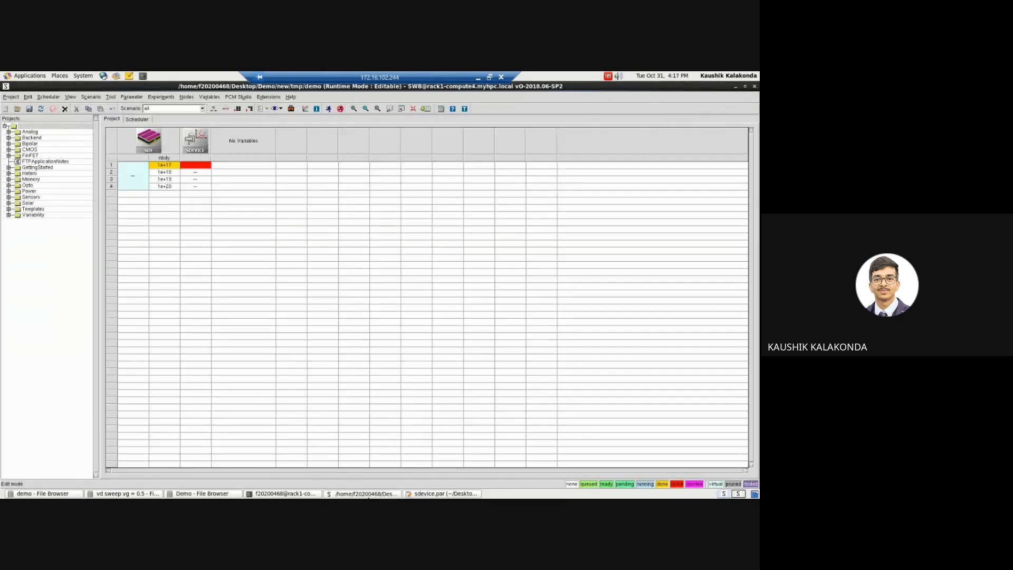
{"action": "left_click", "coordinate": [426, 494]}
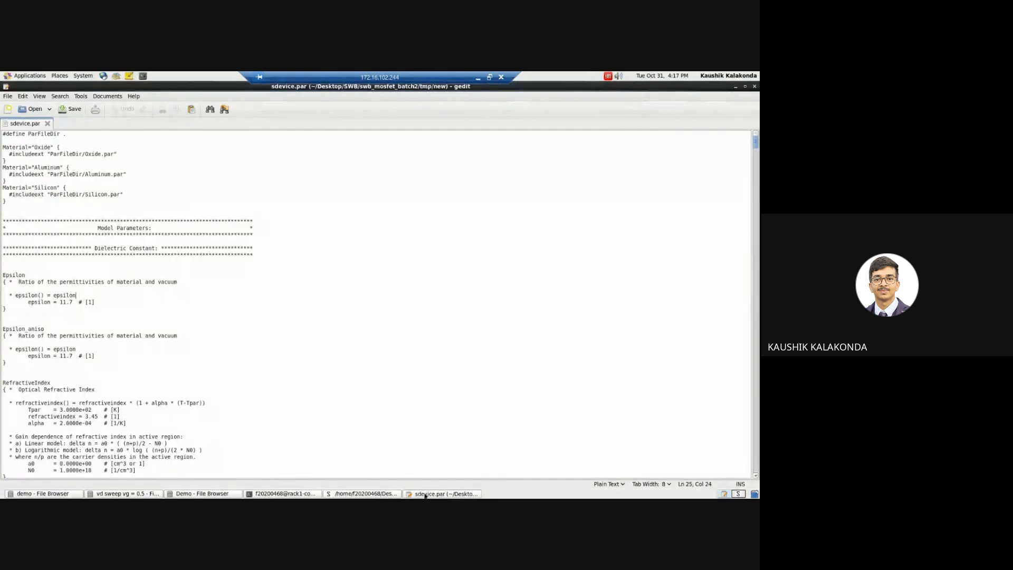
{"action": "left_click", "coordinate": [366, 494]}
{"action": "left_click", "coordinate": [197, 143]}
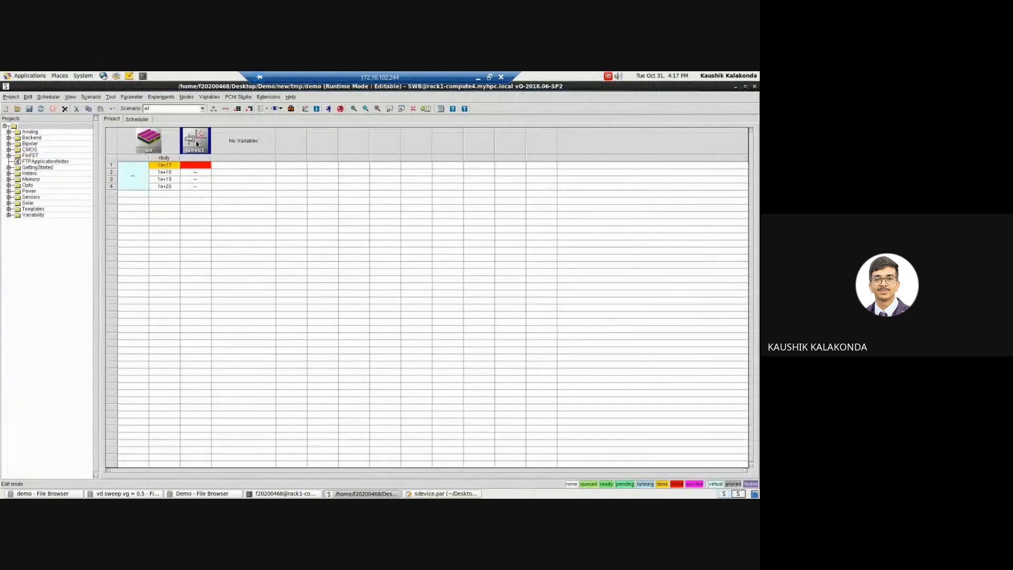
{"action": "right_click", "coordinate": [197, 144]}
{"action": "mouse_move", "coordinate": [262, 210]}
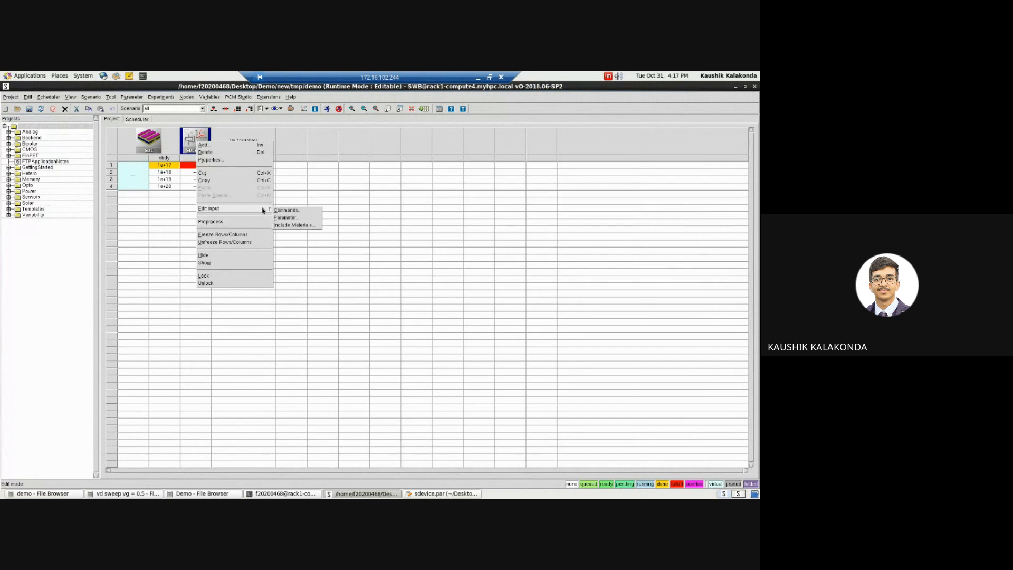
{"action": "left_click", "coordinate": [295, 219]}
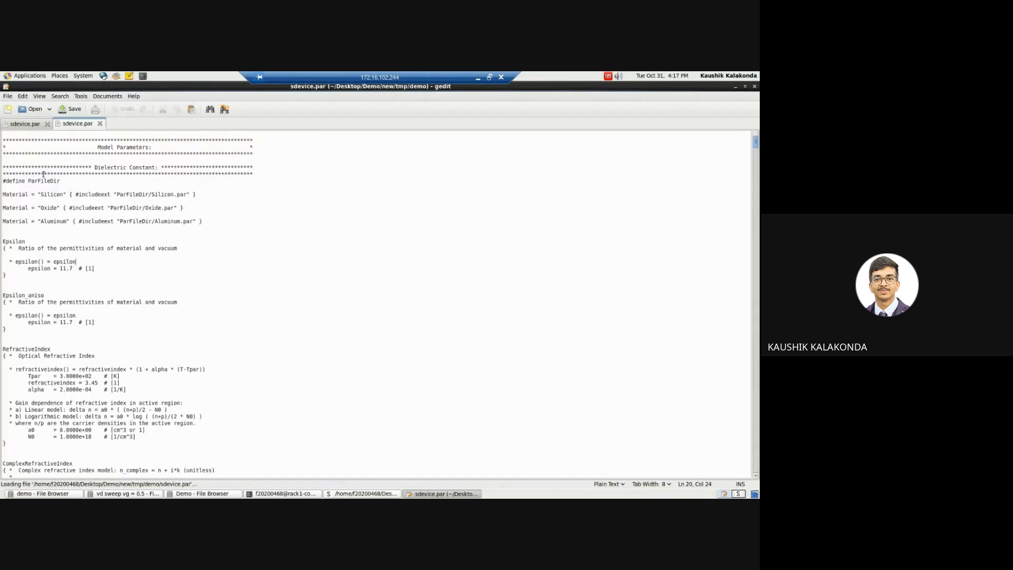
Step: Replace the entire content of the demo sdevice.par with a copy of the swb_mosfet_batch2 sdevice.par content, and save it
{"action": "left_click", "coordinate": [28, 188]}
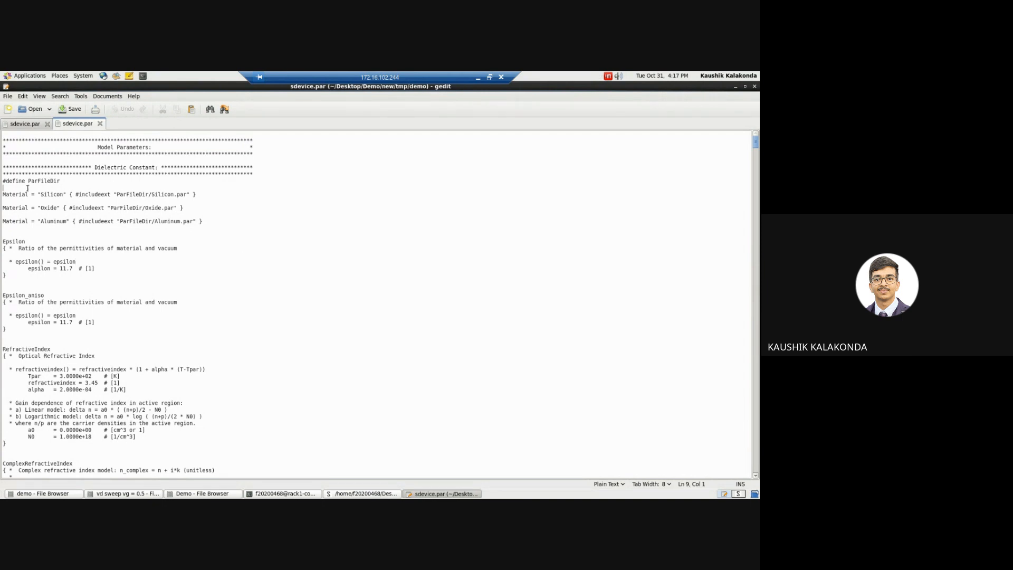
{"action": "left_click", "coordinate": [31, 125]}
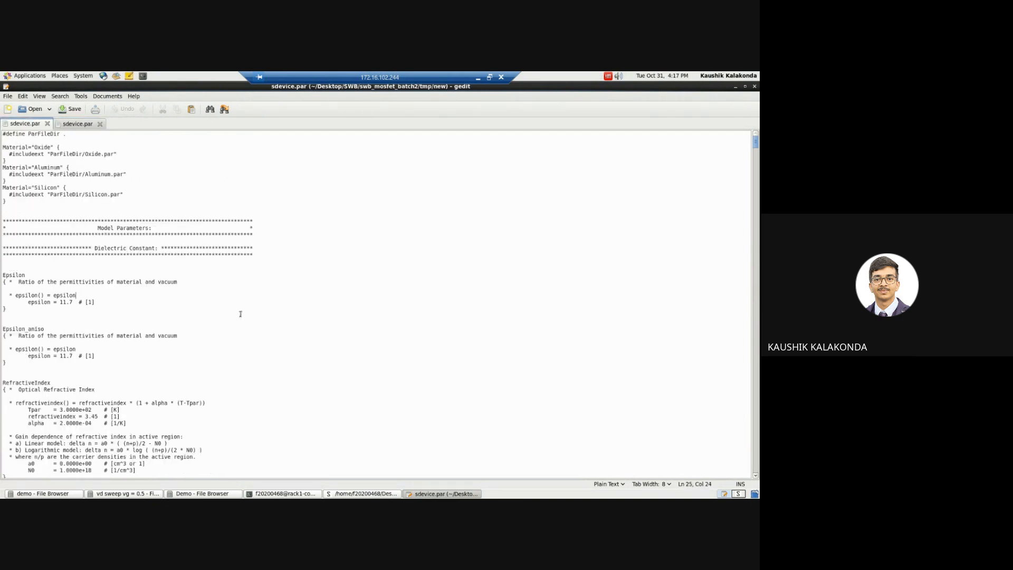
{"action": "key", "text": "ctrl+a"}
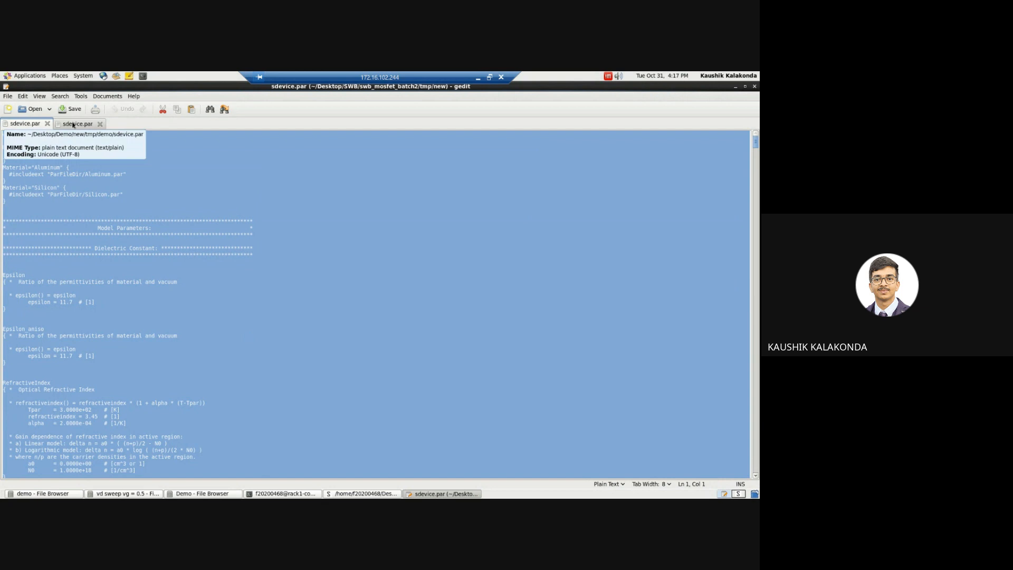
{"action": "left_click", "coordinate": [72, 124]}
{"action": "key", "text": "ctrl+a"}
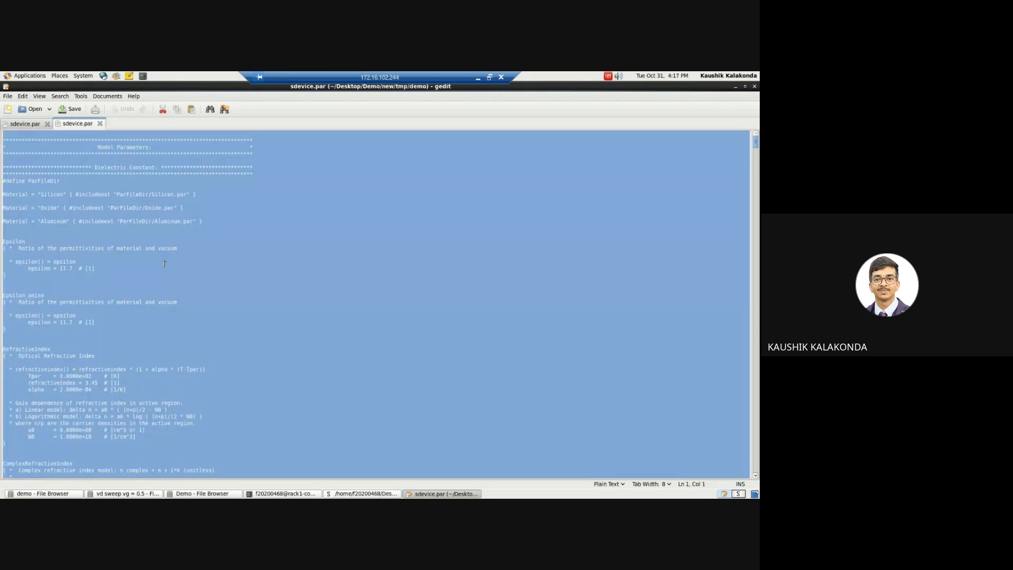
{"action": "key", "text": "ctrl+v"}
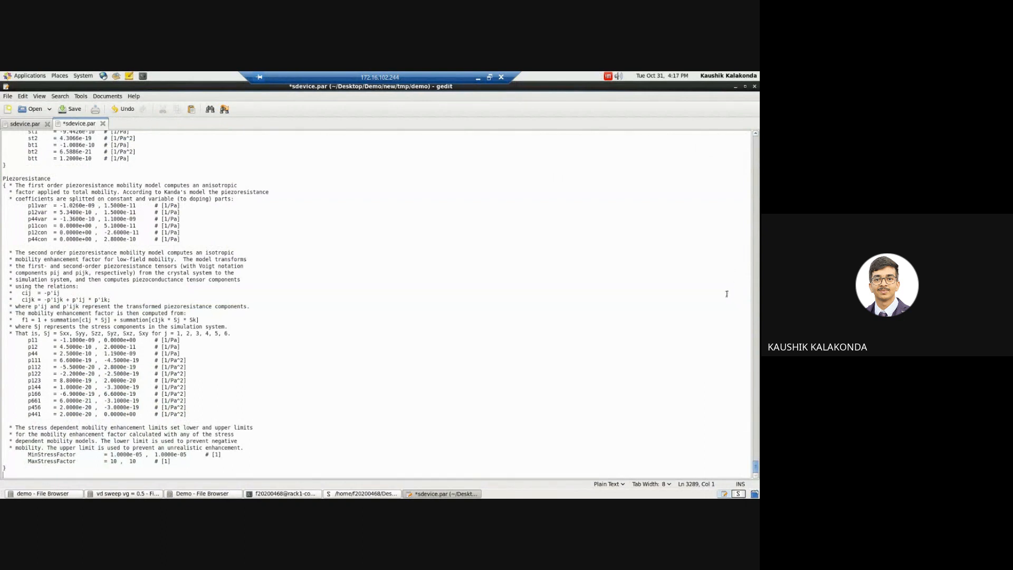
{"action": "key", "text": "ctrl+s"}
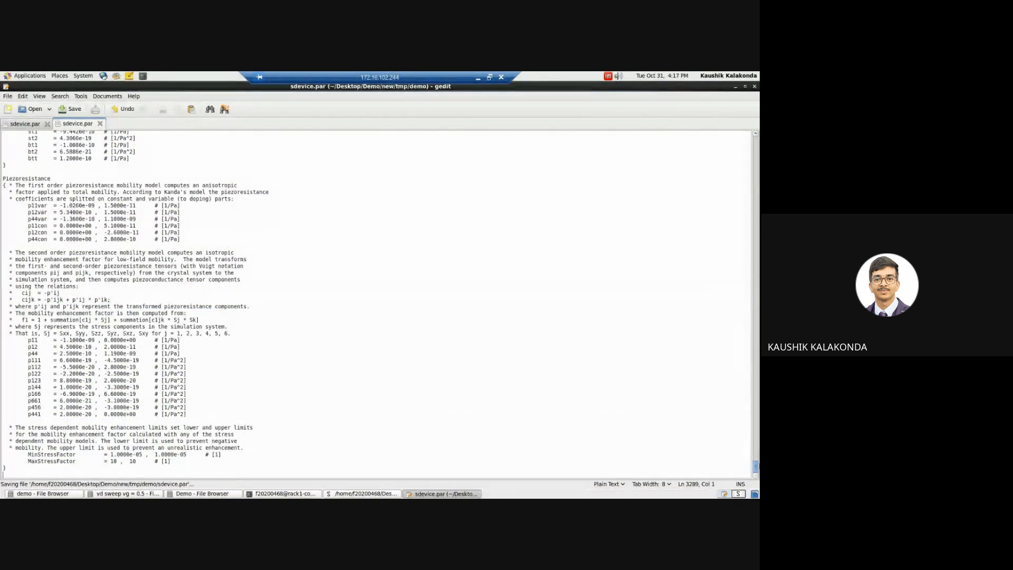
Step: Review the Oxide, Aluminum and Silicon include blocks at the start of the demo sdevice.par, and close both parameter files and the text editor
{"action": "left_click_drag", "start_coordinate": [756, 469], "coordinate": [757, 114]}
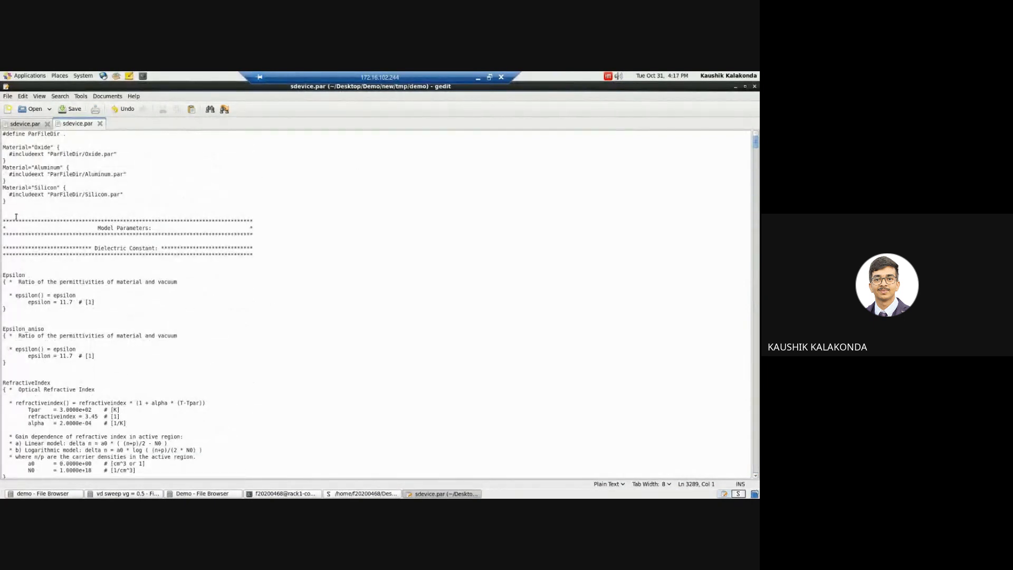
{"action": "left_click", "coordinate": [15, 216]}
{"action": "left_click_drag", "start_coordinate": [6, 147], "coordinate": [88, 195]}
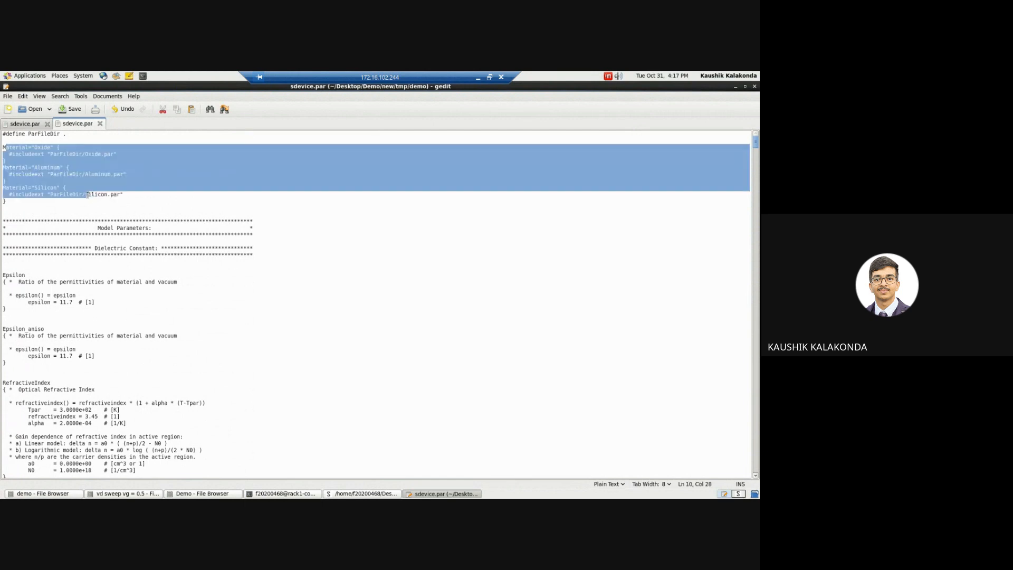
{"action": "left_click", "coordinate": [51, 215]}
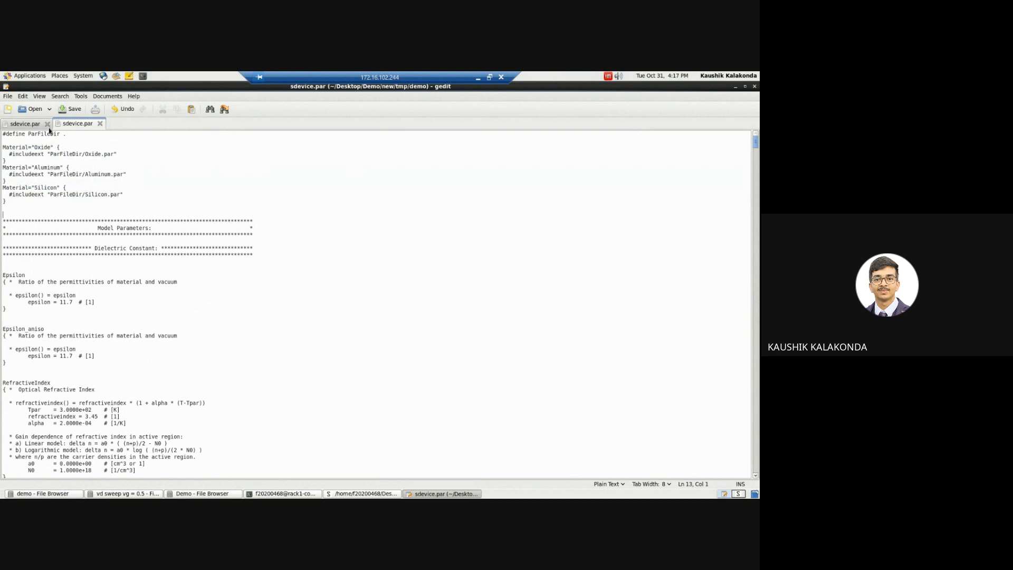
{"action": "left_click", "coordinate": [47, 123]}
{"action": "left_click", "coordinate": [47, 123]}
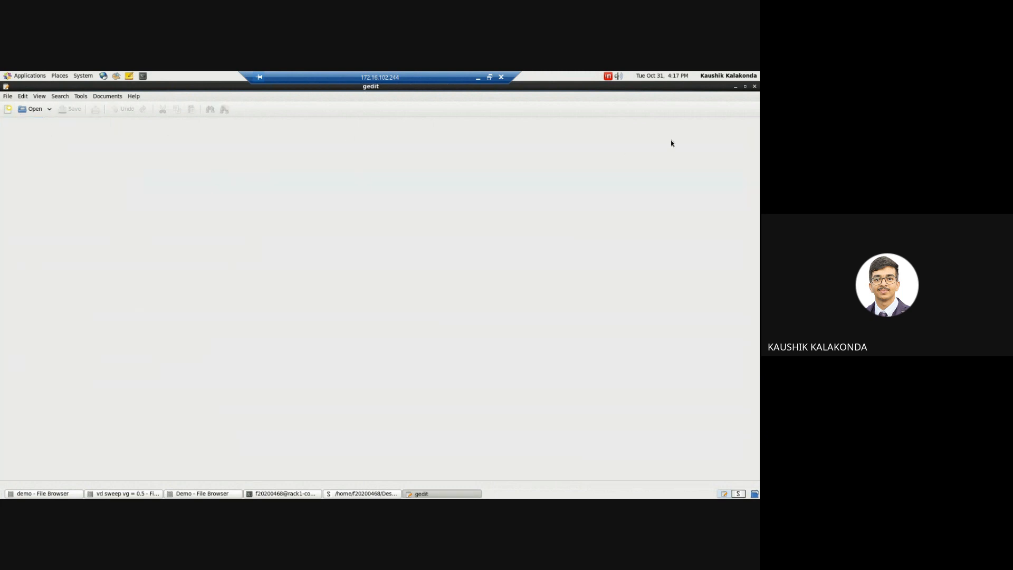
{"action": "left_click", "coordinate": [754, 86]}
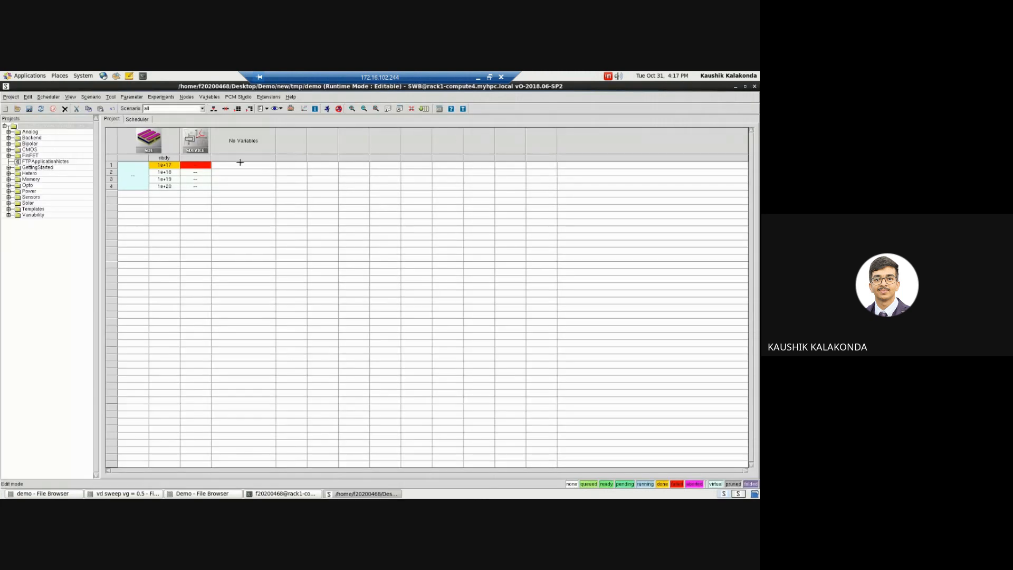
Step: Clean up the output of the first sdevice node, deleting all its listed files and clearing its extracted and set variables
{"action": "right_click", "coordinate": [189, 165]}
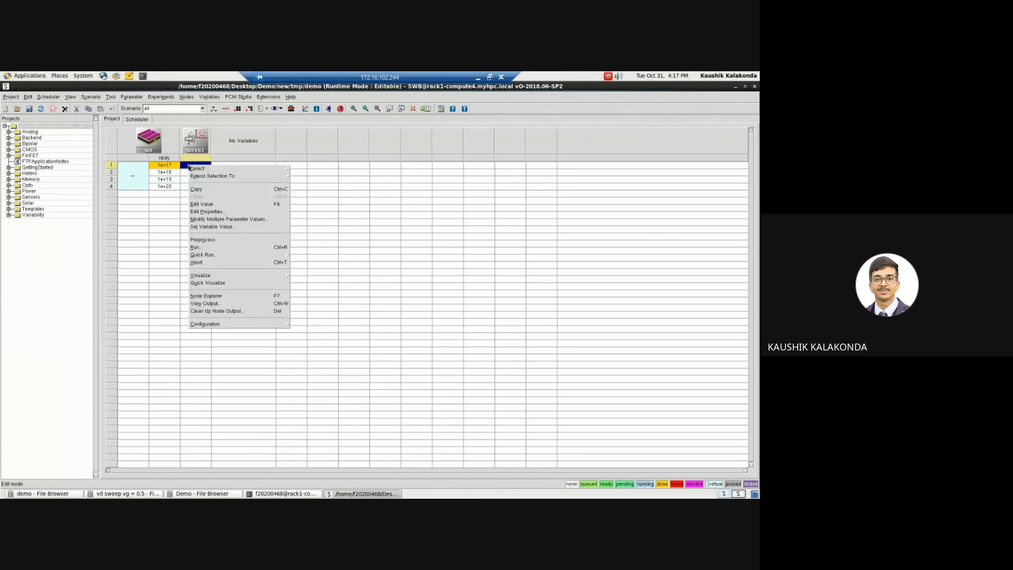
{"action": "left_click", "coordinate": [246, 312]}
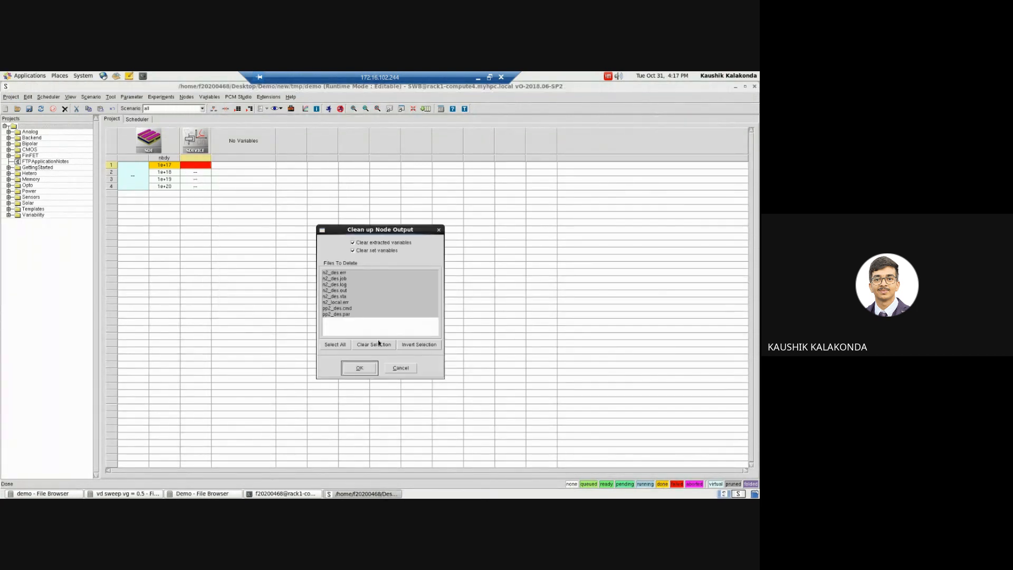
{"action": "left_click", "coordinate": [359, 368]}
Step: Run the first sdevice node on the local:default queue with preprocessing before the run, and minimize the Workbench
{"action": "left_click", "coordinate": [199, 167]}
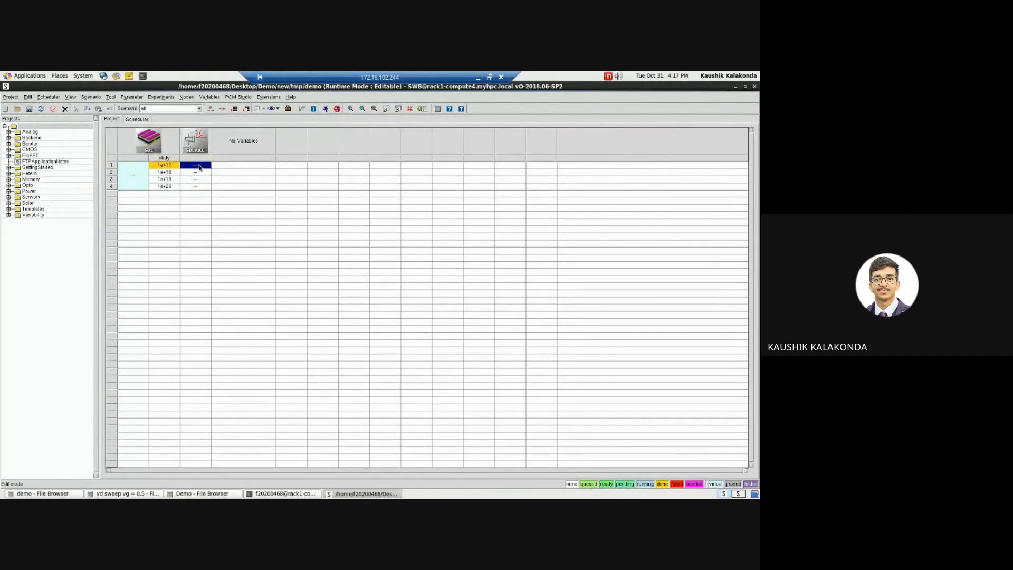
{"action": "left_click", "coordinate": [325, 108]}
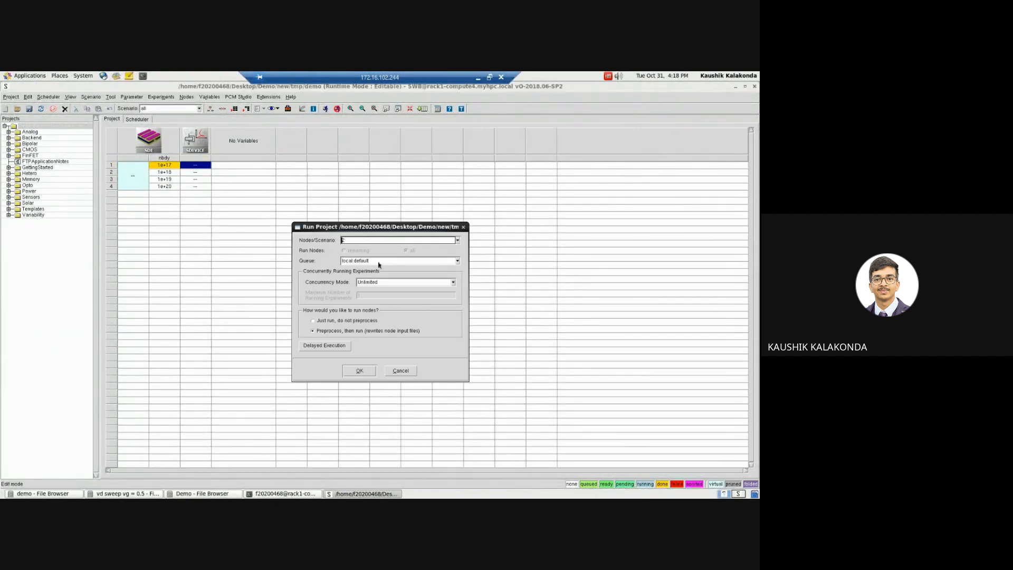
{"action": "left_click", "coordinate": [364, 373]}
{"action": "left_click_drag", "start_coordinate": [391, 228], "coordinate": [432, 184]}
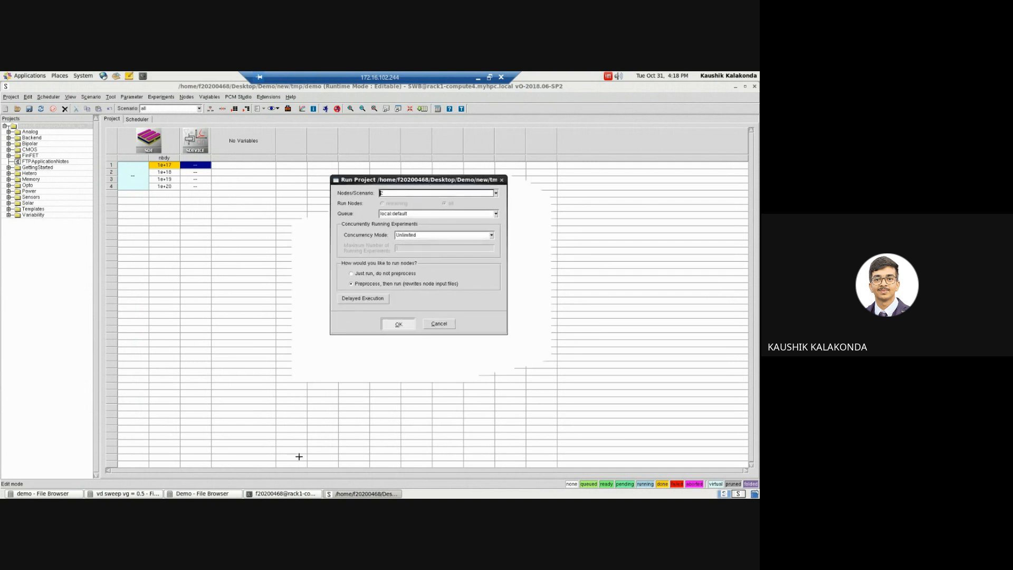
{"action": "left_click", "coordinate": [353, 494]}
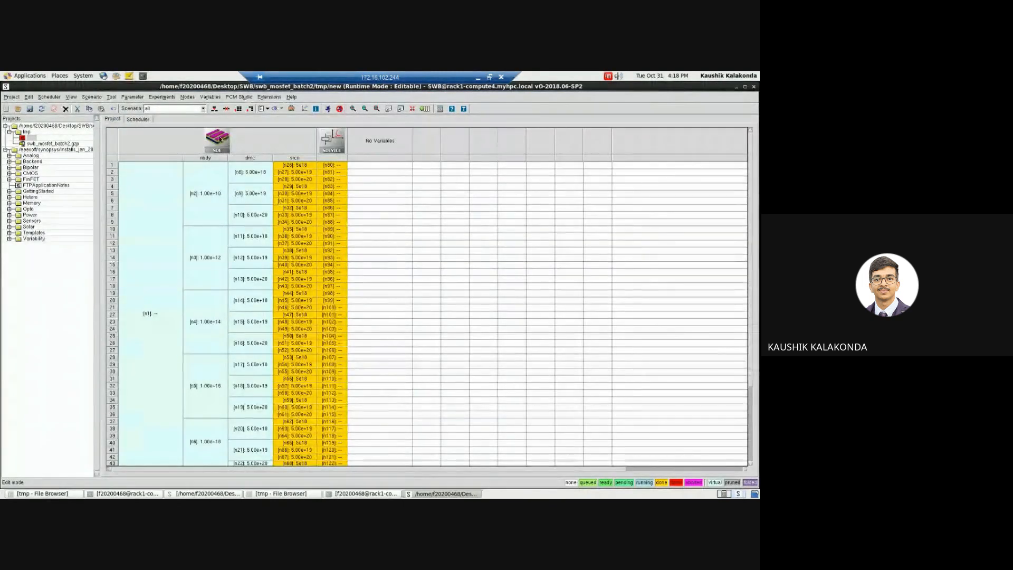
Step: Open the SDE command file of the swb_mosfet_batch2 project, review its doping profile parameters and fixed geometry coordinates, and close it
{"action": "left_click", "coordinate": [211, 138]}
{"action": "right_click", "coordinate": [211, 139]}
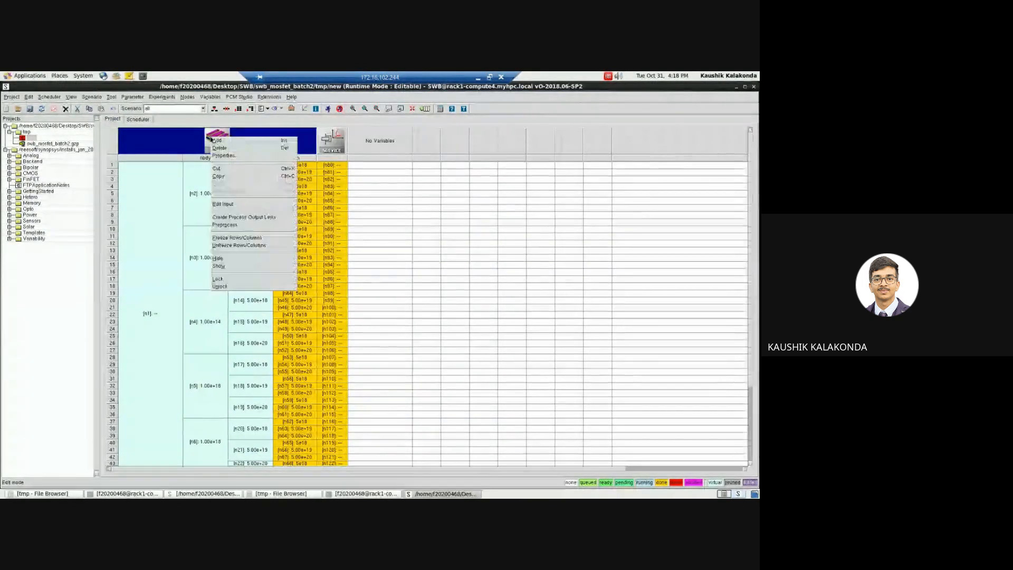
{"action": "mouse_move", "coordinate": [267, 204]}
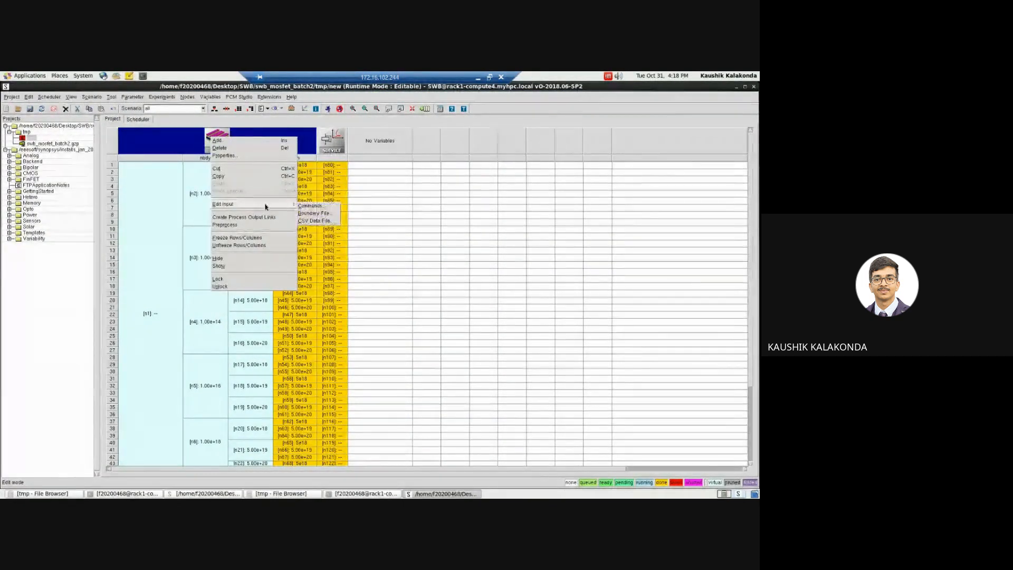
{"action": "left_click", "coordinate": [310, 206]}
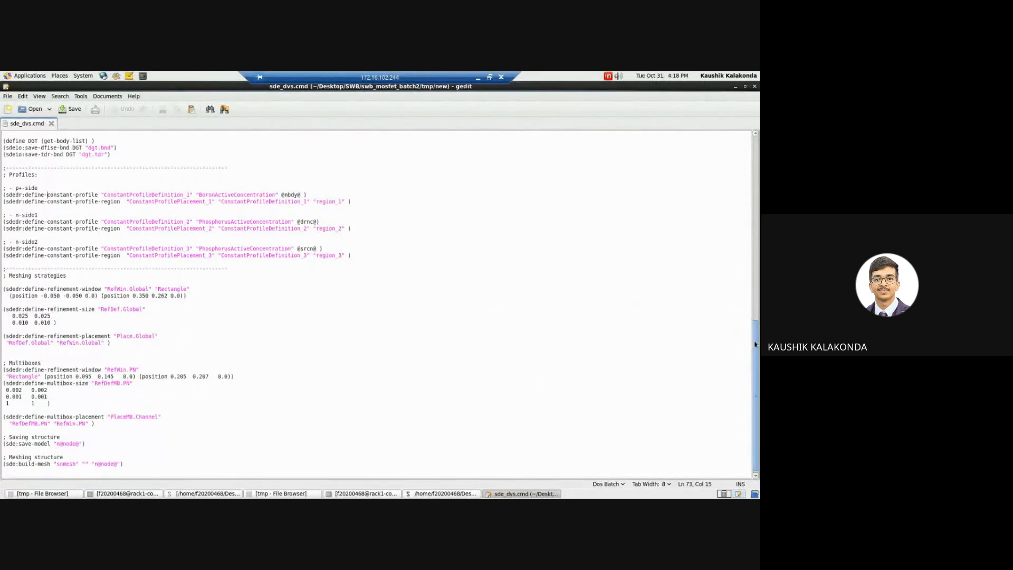
{"action": "scroll", "coordinate": [756, 344], "scroll_direction": "up", "scroll_amount": 10}
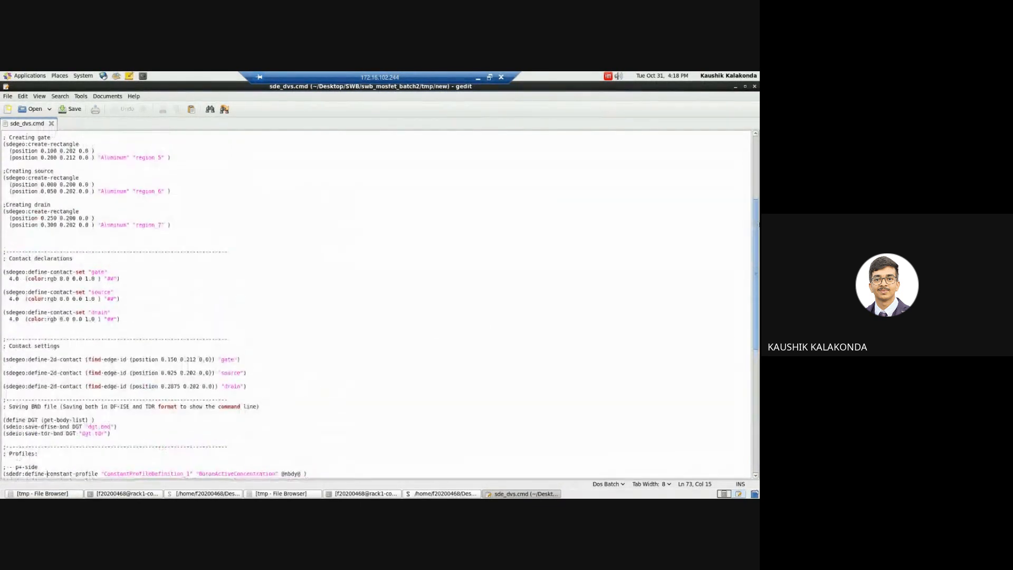
{"action": "scroll", "coordinate": [756, 344], "scroll_direction": "up", "scroll_amount": 7}
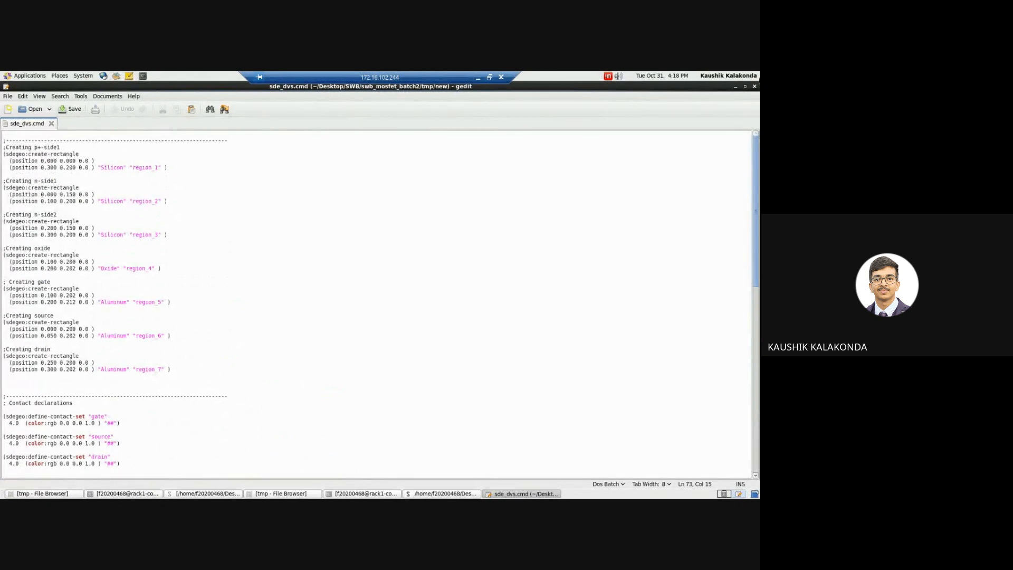
{"action": "left_click", "coordinate": [755, 86]}
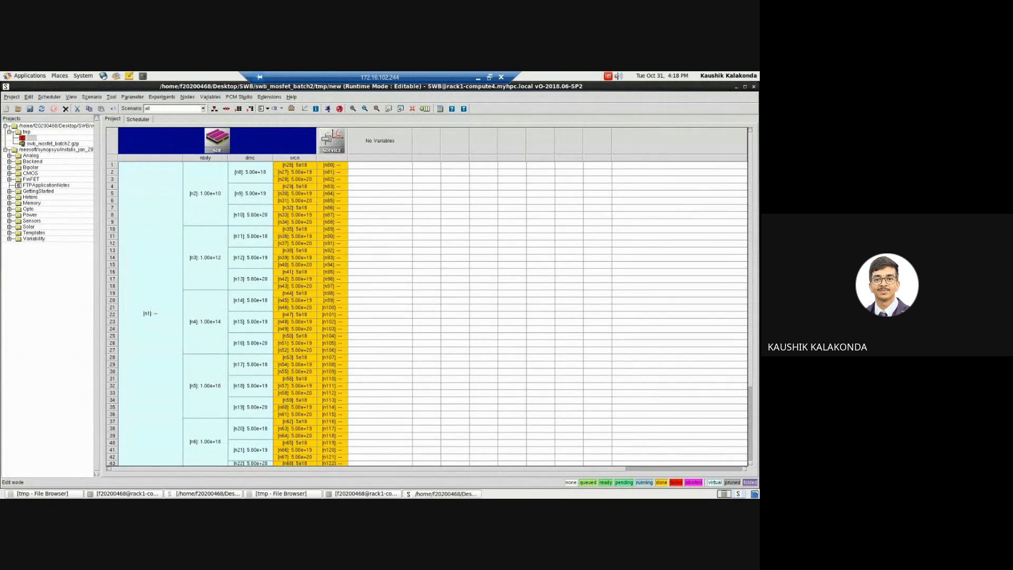
Step: Switch to the swb_mosfet_batch1 project and select its SDE tool
{"action": "left_click", "coordinate": [429, 494]}
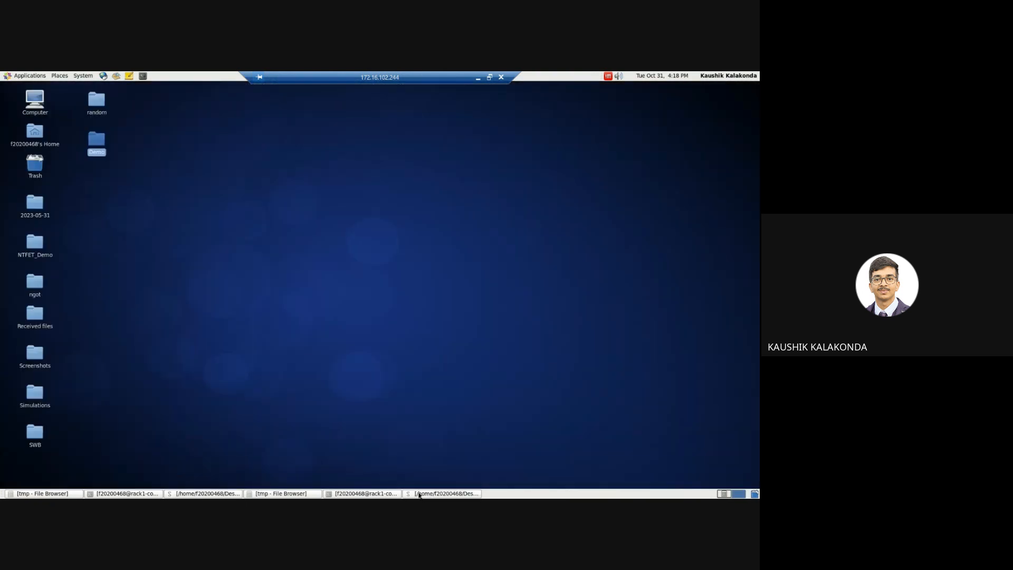
{"action": "left_click", "coordinate": [206, 494]}
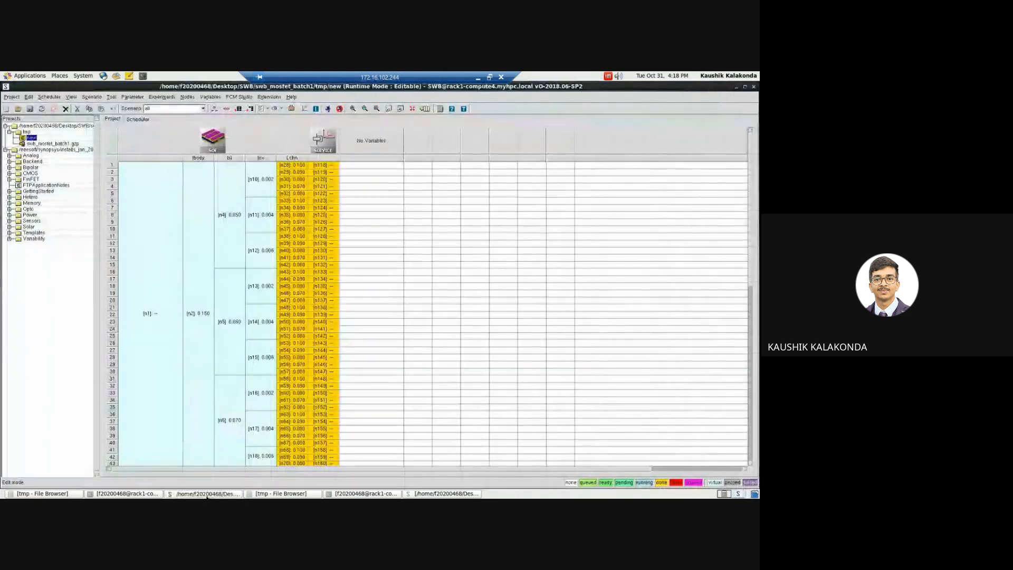
{"action": "left_click", "coordinate": [244, 139]}
{"action": "right_click", "coordinate": [245, 139]}
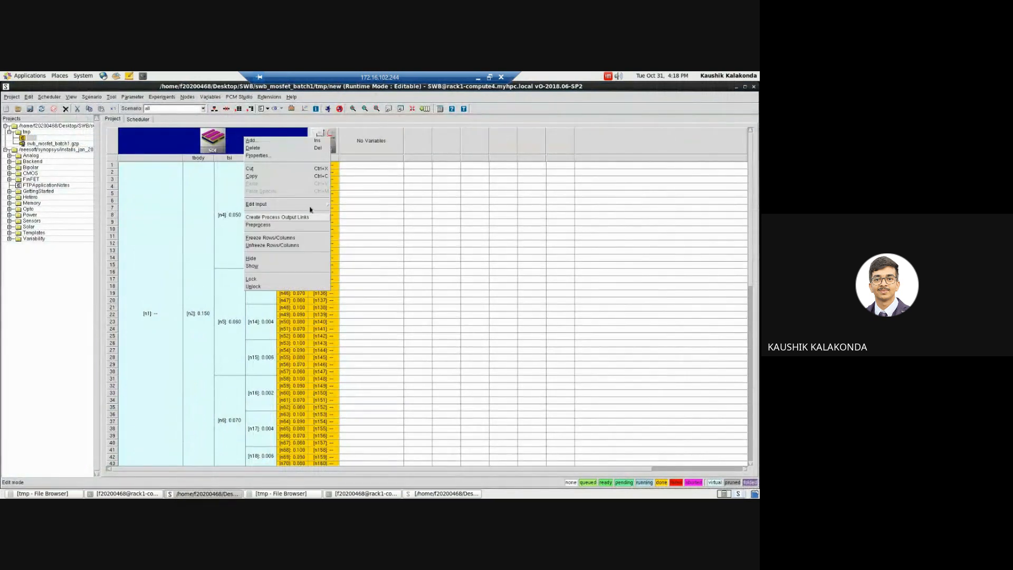
{"action": "mouse_move", "coordinate": [280, 204]}
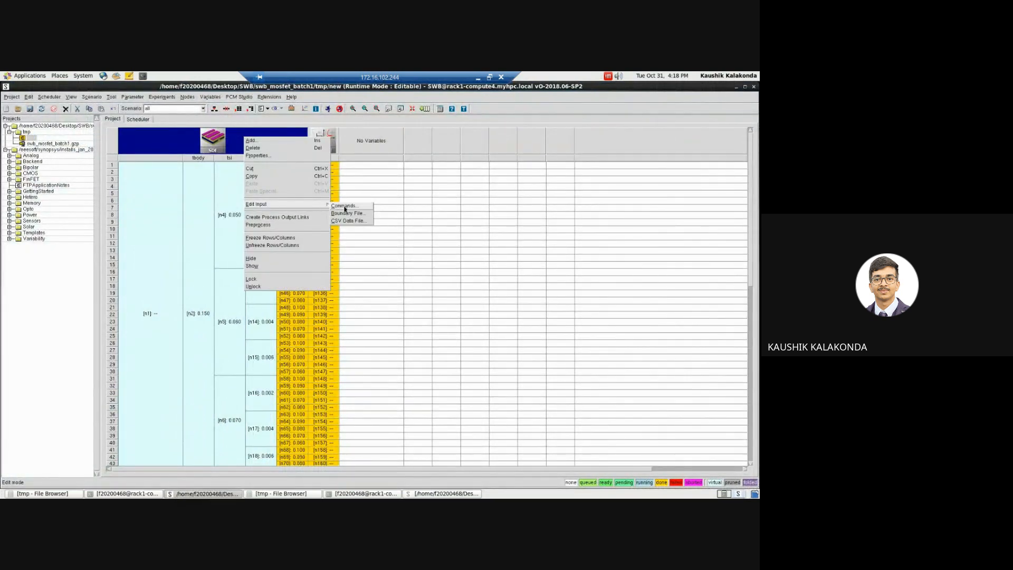
{"action": "left_click", "coordinate": [191, 189]}
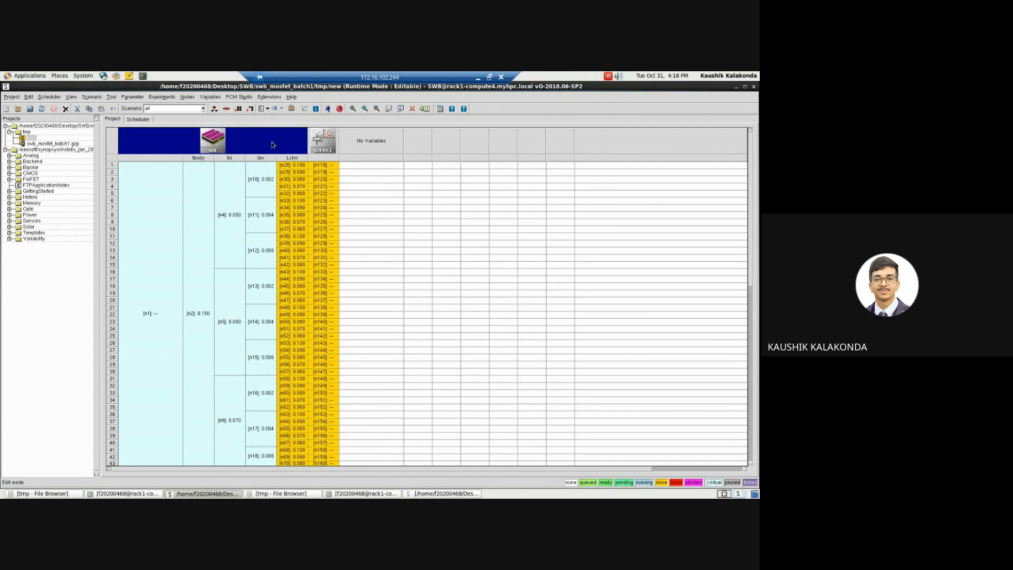
Step: Switch to the PDF project report in the browser, maximize it, and examine the MOSFET schematic's dimensions and tbody, tsi, tox and Lchn labels
{"action": "left_click", "coordinate": [478, 79]}
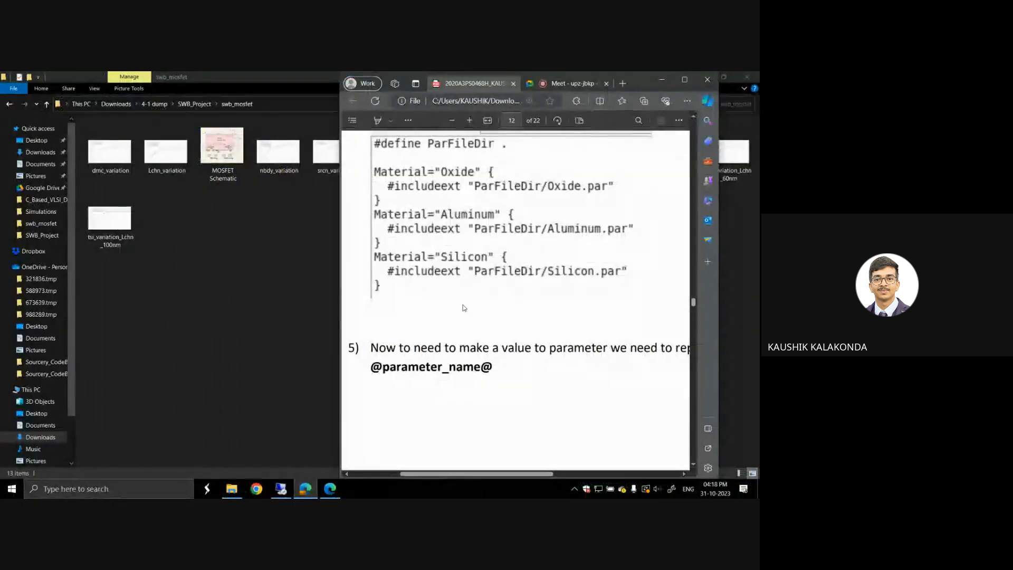
{"action": "left_click", "coordinate": [685, 81]}
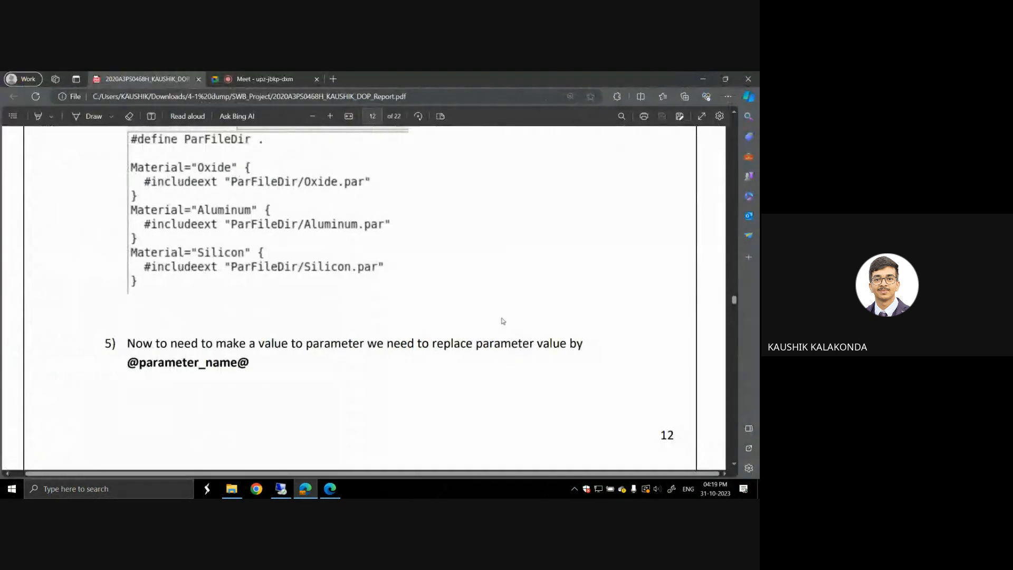
{"action": "scroll", "coordinate": [501, 319], "scroll_direction": "down", "scroll_amount": 10}
{"action": "scroll", "coordinate": [501, 322], "scroll_direction": "down", "scroll_amount": 15}
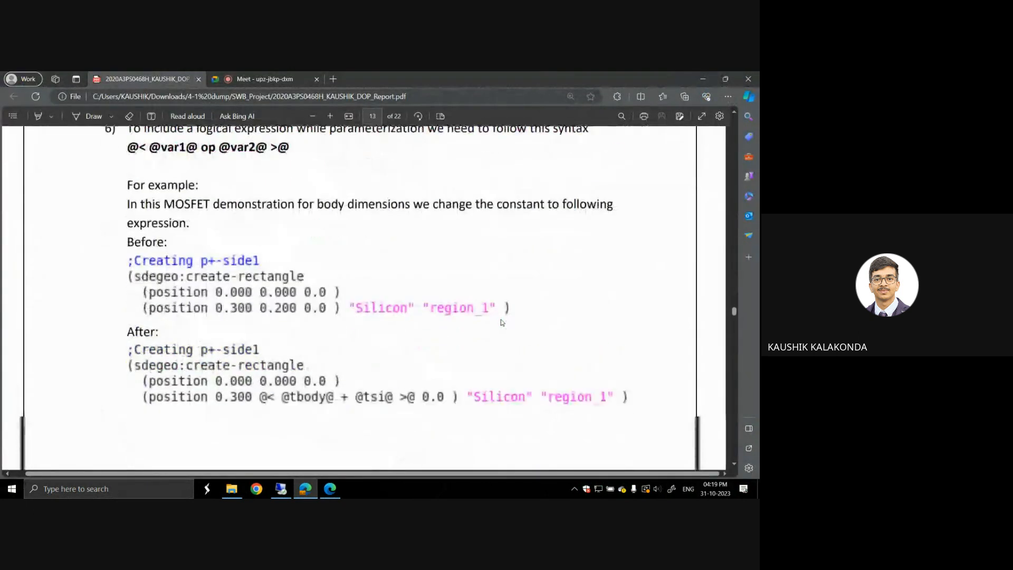
{"action": "scroll", "coordinate": [503, 322], "scroll_direction": "down", "scroll_amount": 3}
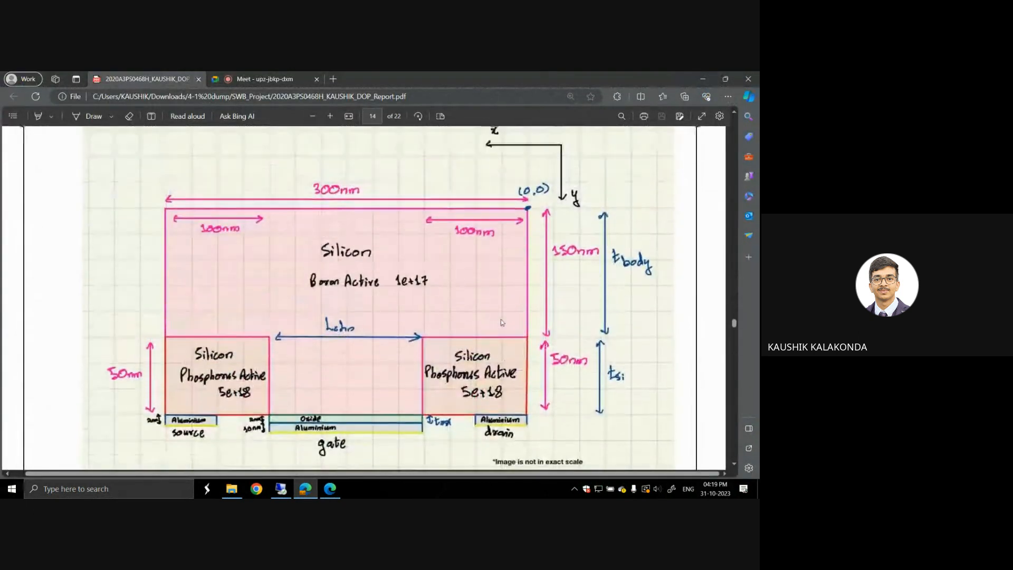
{"action": "scroll", "coordinate": [501, 323], "scroll_direction": "up", "scroll_amount": 2}
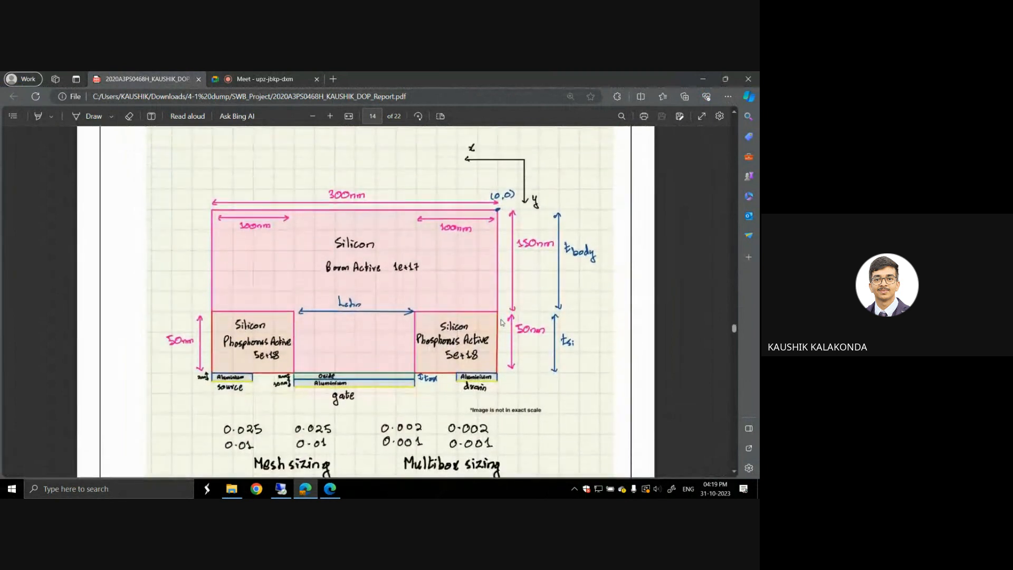
{"action": "scroll", "coordinate": [461, 292], "scroll_direction": "up", "scroll_amount": 2, "text": "ctrl"}
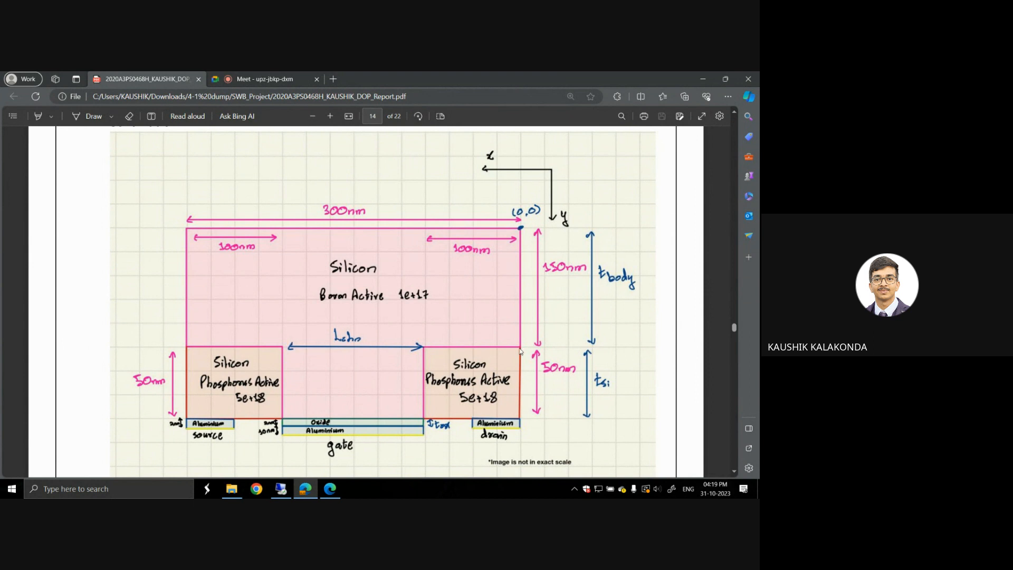
{"action": "mouse_move", "coordinate": [307, 490]}
{"action": "scroll", "coordinate": [535, 323], "scroll_direction": "up", "scroll_amount": 10}
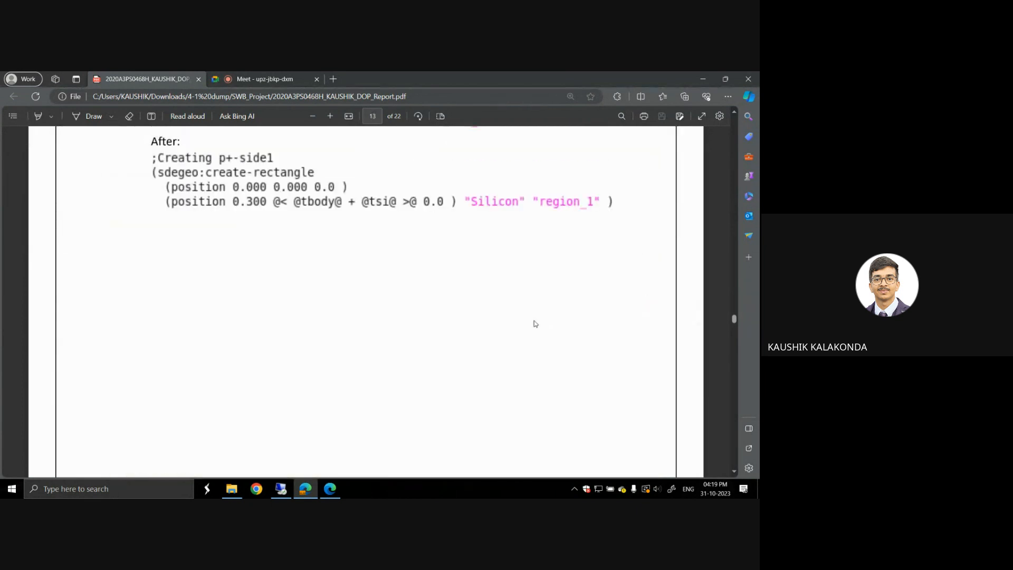
{"action": "scroll", "coordinate": [534, 323], "scroll_direction": "down", "scroll_amount": 1}
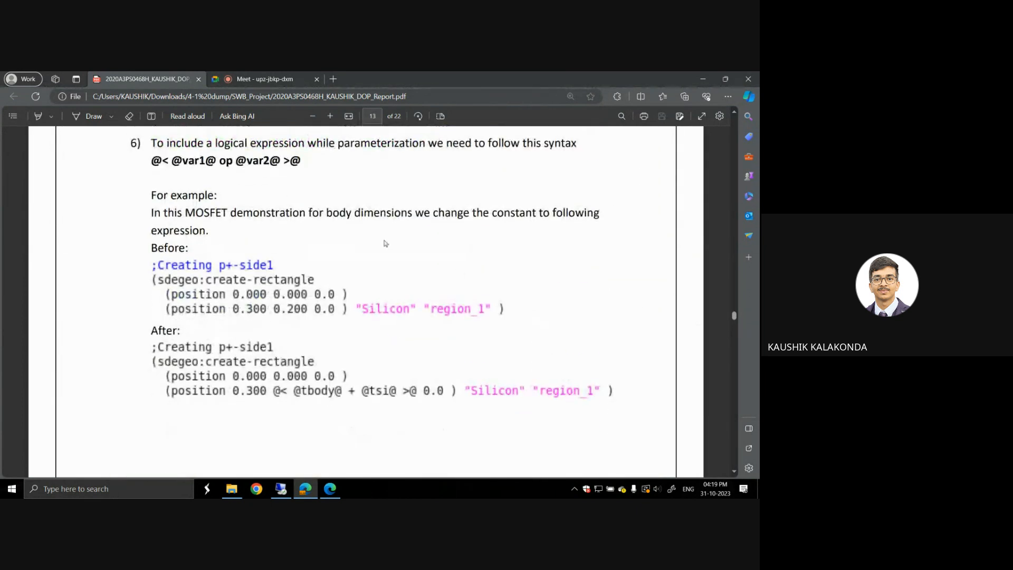
{"action": "scroll", "coordinate": [278, 191], "scroll_direction": "up", "scroll_amount": 1}
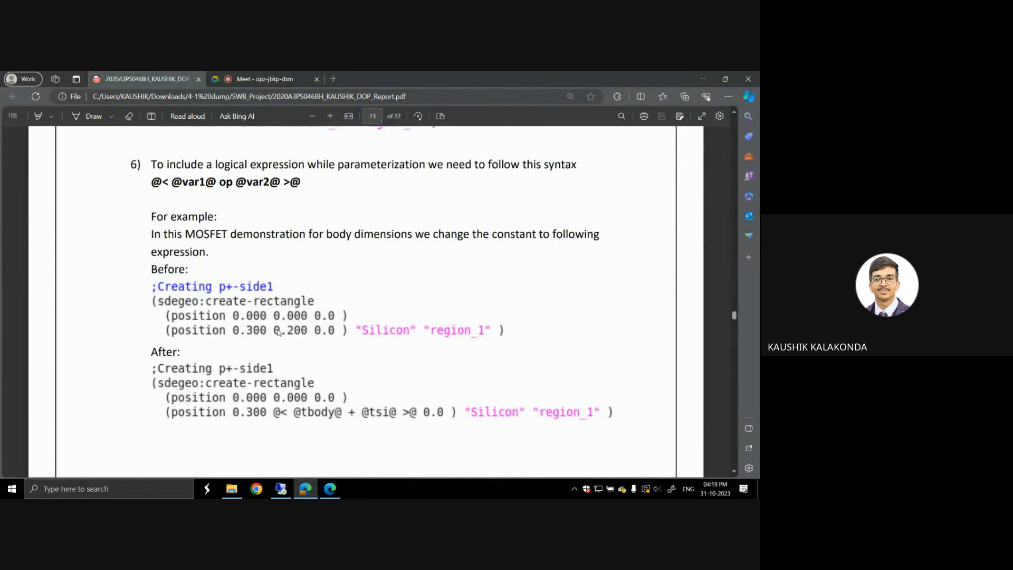
{"action": "scroll", "coordinate": [357, 333], "scroll_direction": "down", "scroll_amount": 10}
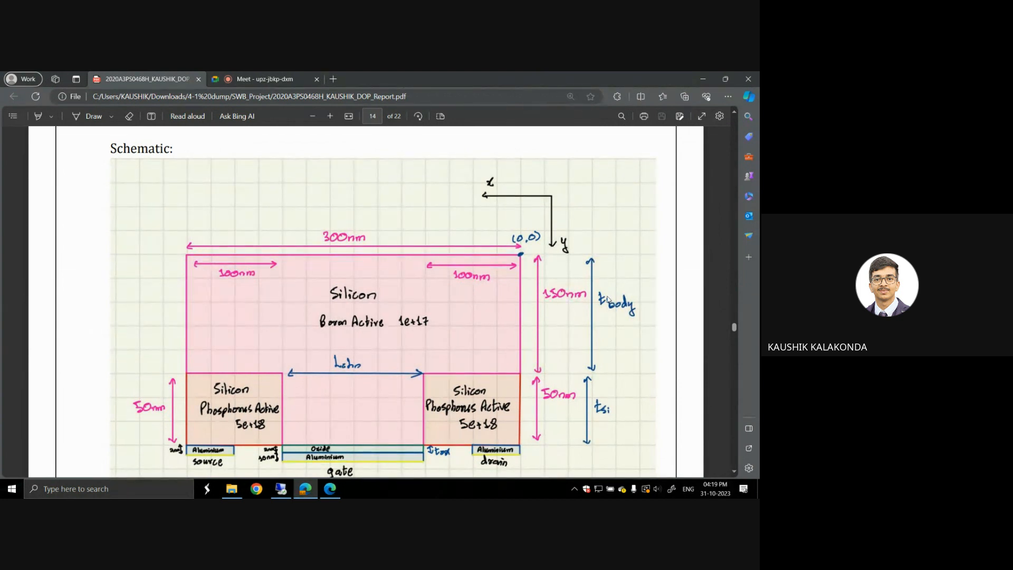
{"action": "scroll", "coordinate": [613, 320], "scroll_direction": "up", "scroll_amount": 10}
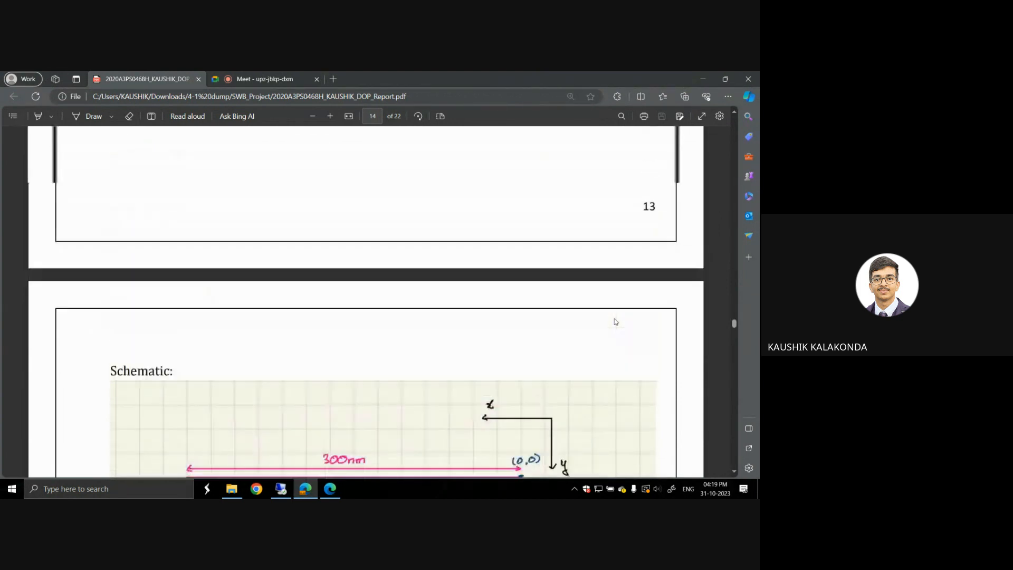
{"action": "scroll", "coordinate": [615, 321], "scroll_direction": "up", "scroll_amount": 2}
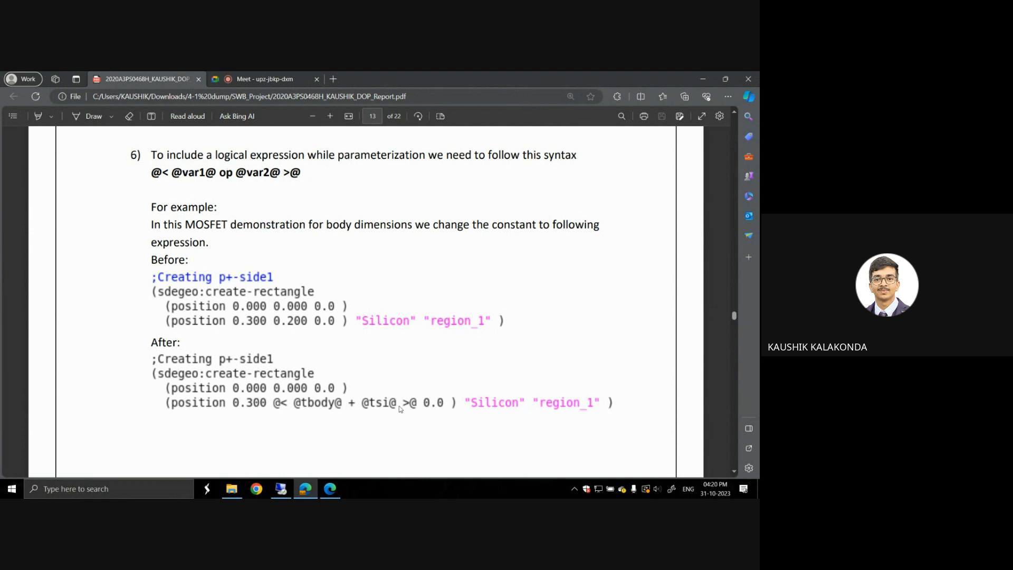
Step: Return to the remote Workbench session and open the SDE command file of the swb_mosfet_batch1 project
{"action": "left_click", "coordinate": [306, 489]}
{"action": "left_click", "coordinate": [281, 489]}
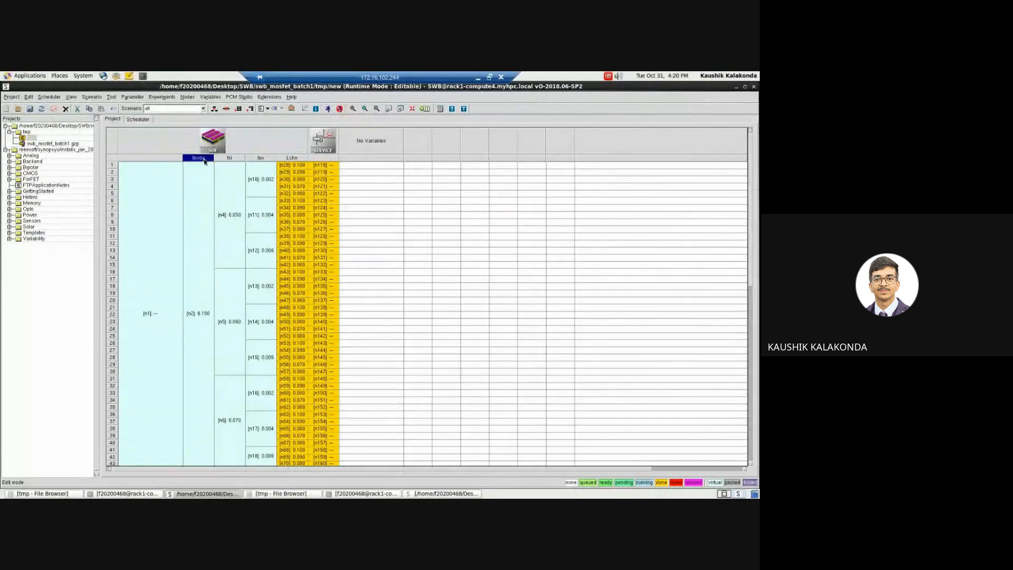
{"action": "right_click", "coordinate": [247, 140]}
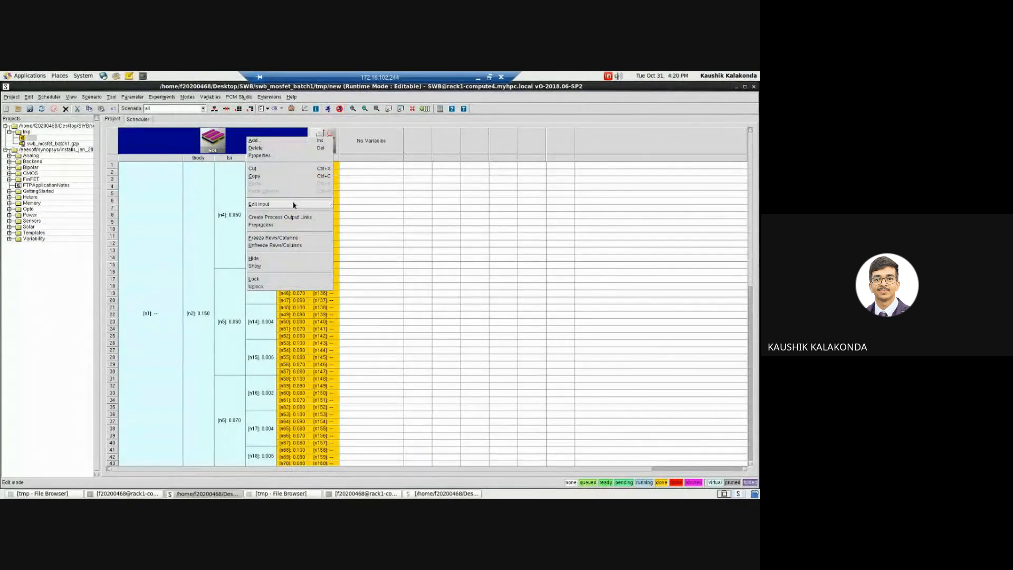
{"action": "mouse_move", "coordinate": [318, 206]}
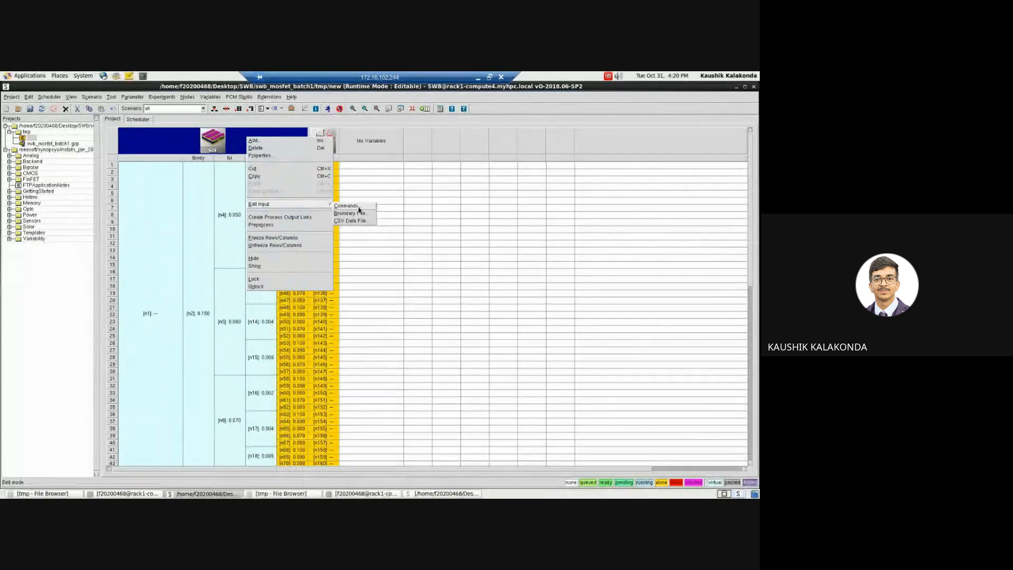
{"action": "left_click", "coordinate": [354, 209]}
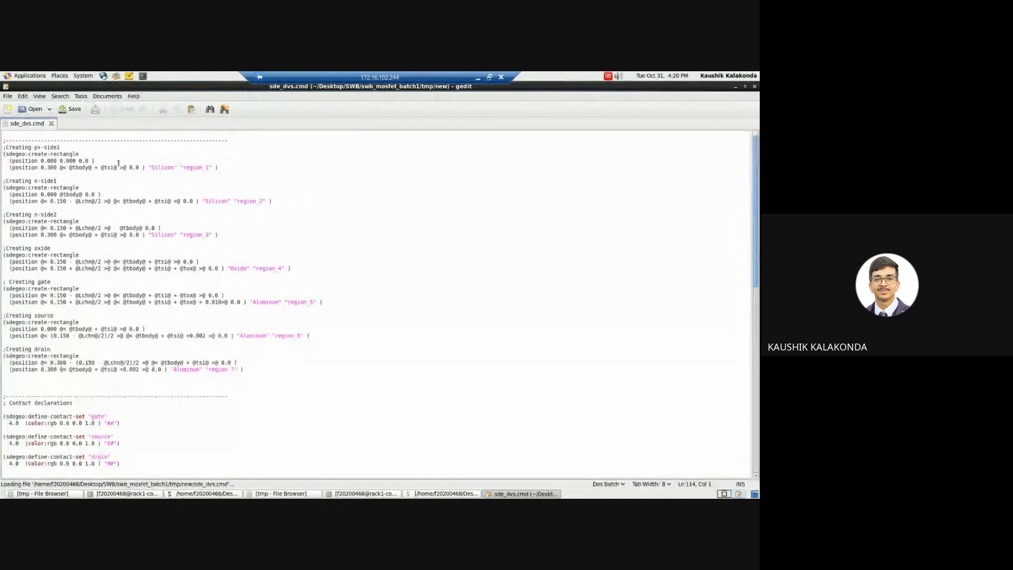
Step: Examine the tbody, tsi and Lchn expressions in the p+-side1, n-side1 and n-side2 rectangle definitions
{"action": "left_click", "coordinate": [71, 167]}
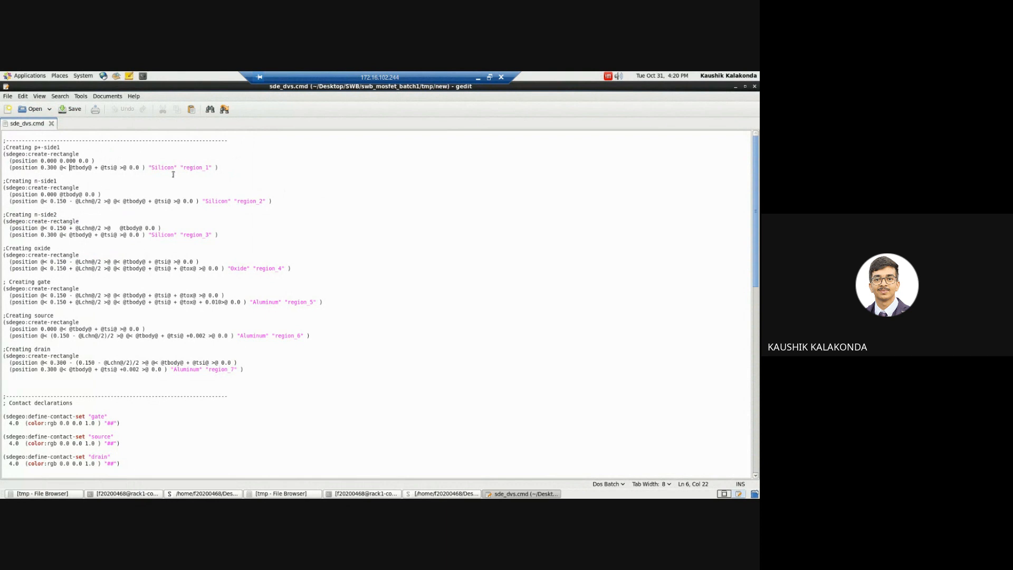
{"action": "left_click", "coordinate": [103, 172]}
{"action": "left_click", "coordinate": [126, 167]}
{"action": "left_click", "coordinate": [79, 195]}
{"action": "key", "text": "Down"}
{"action": "key", "text": "Down"}
Step: Review the contact settings, doping profiles, and parameterized refinement and multibox windows in the rest of the SDE command file, and close it
{"action": "left_click_drag", "start_coordinate": [756, 174], "coordinate": [757, 294]}
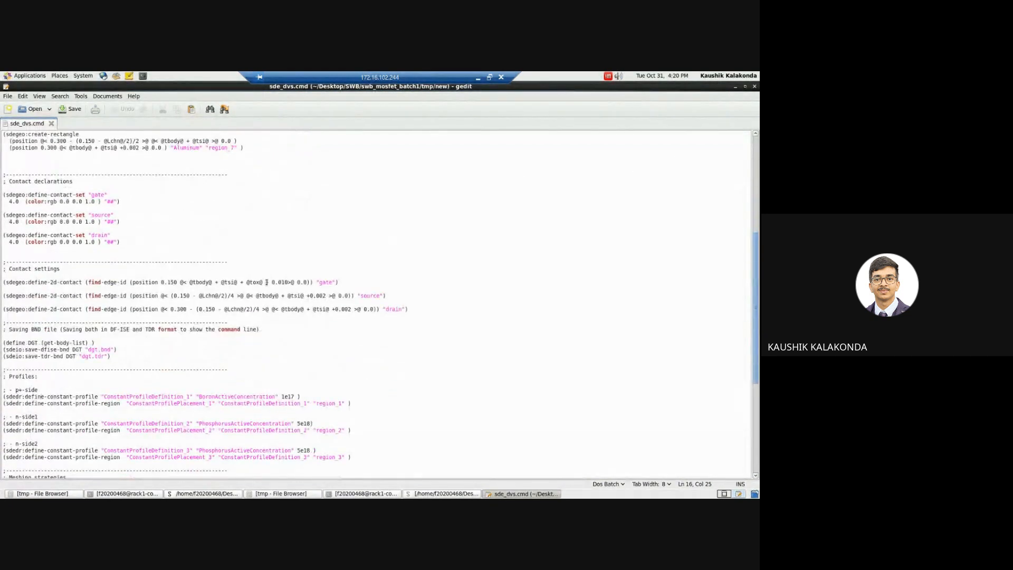
{"action": "scroll", "coordinate": [758, 298], "scroll_direction": "down", "scroll_amount": 5}
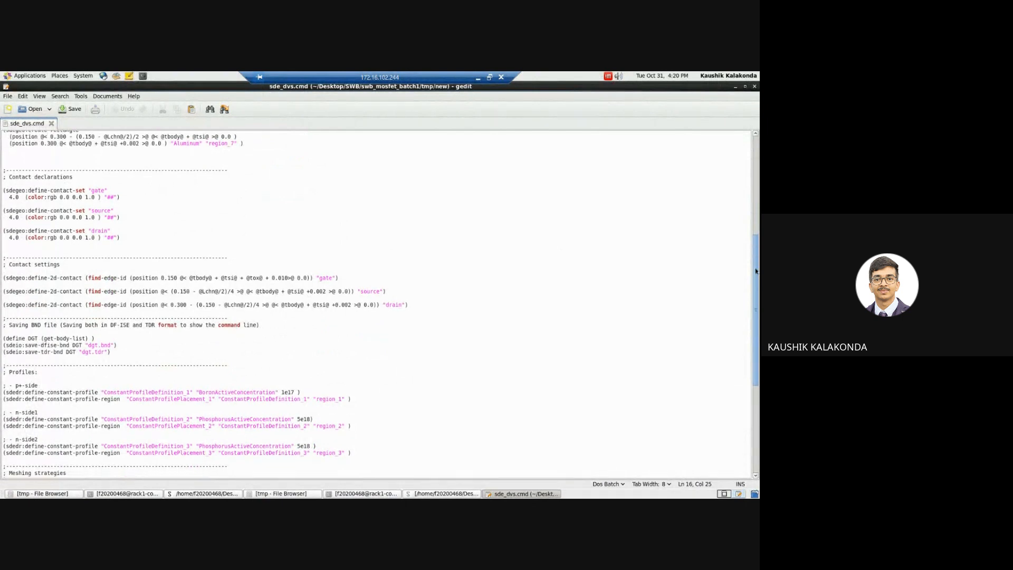
{"action": "left_click_drag", "start_coordinate": [758, 298], "coordinate": [758, 360]}
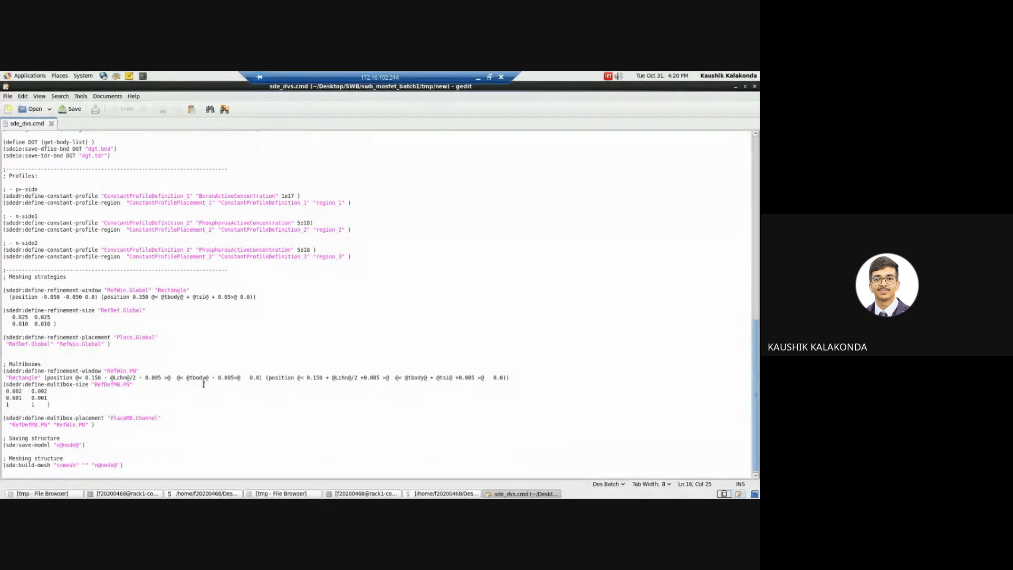
{"action": "left_click", "coordinate": [755, 87]}
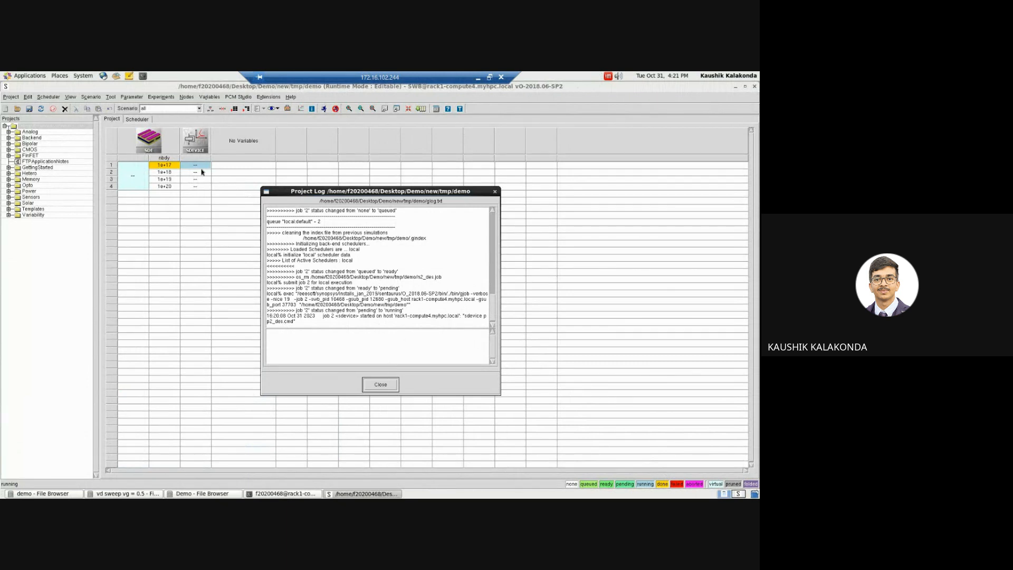
Step: Switch to the demo project and open the Node Explorer for the first sdevice node to check its simulation output
{"action": "double_click", "coordinate": [200, 168]}
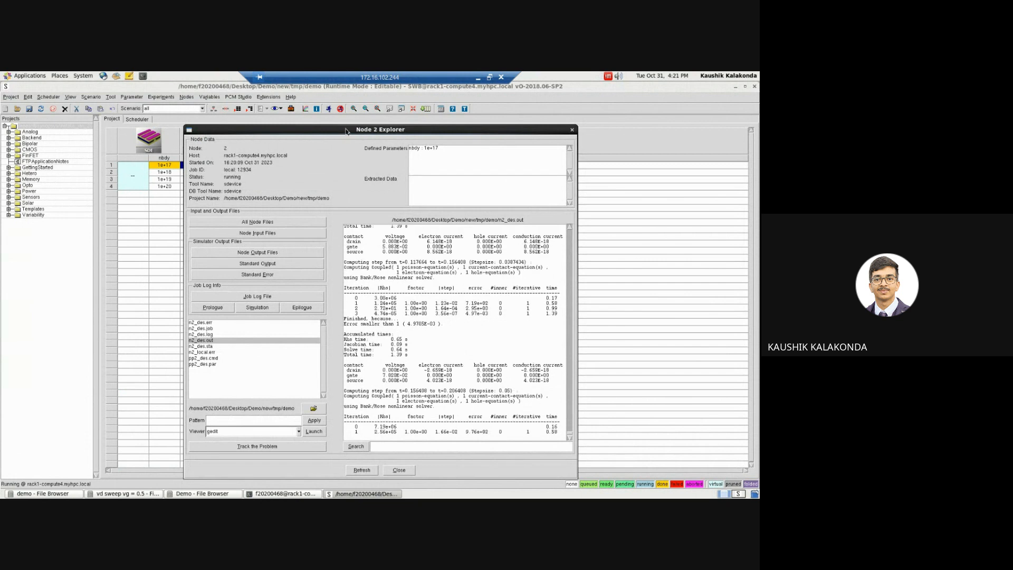
{"action": "left_click_drag", "start_coordinate": [423, 126], "coordinate": [478, 110]}
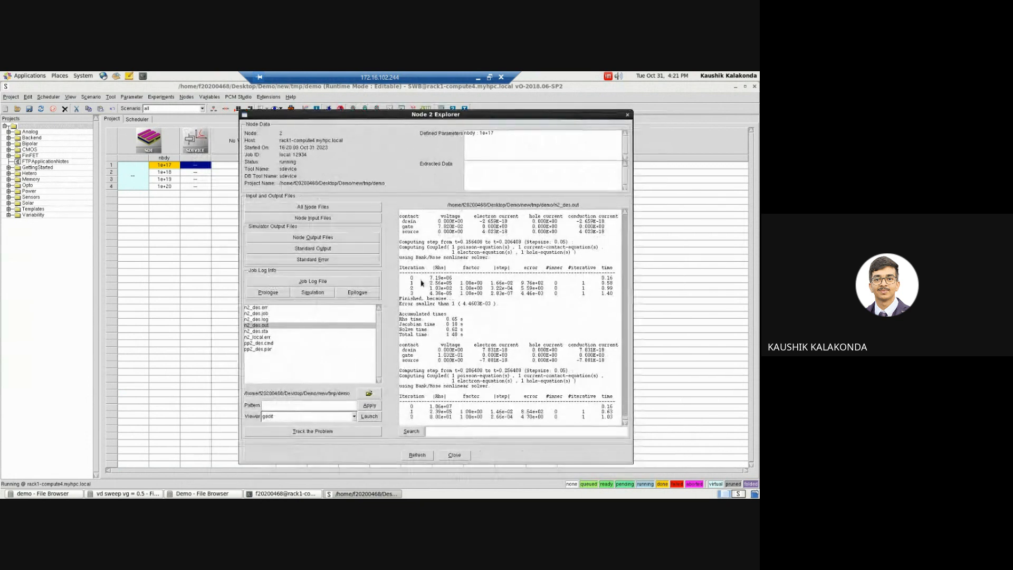
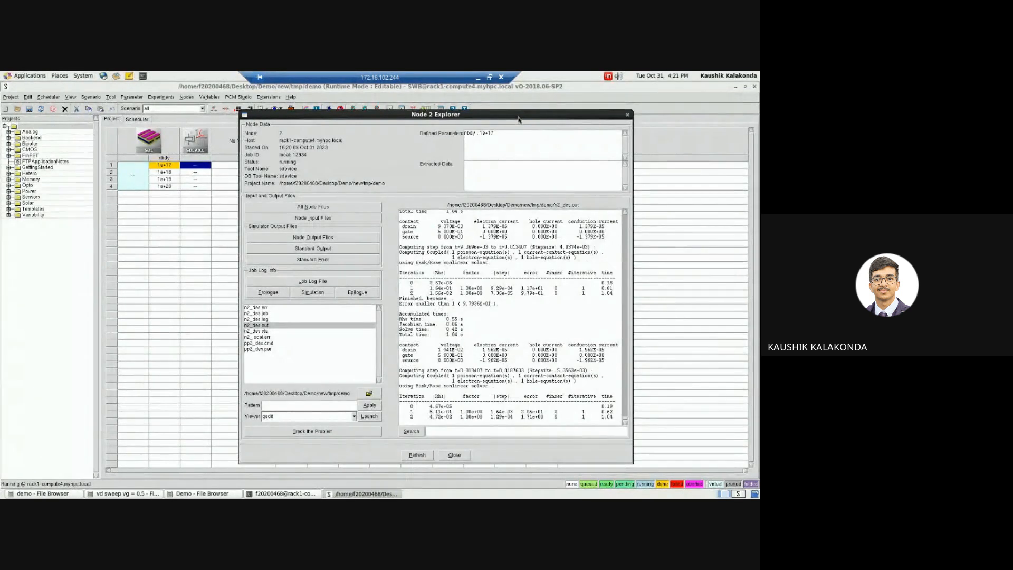
Step: Close the Node 2 Explorer and try to run the demo project again
{"action": "left_click", "coordinate": [150, 144]}
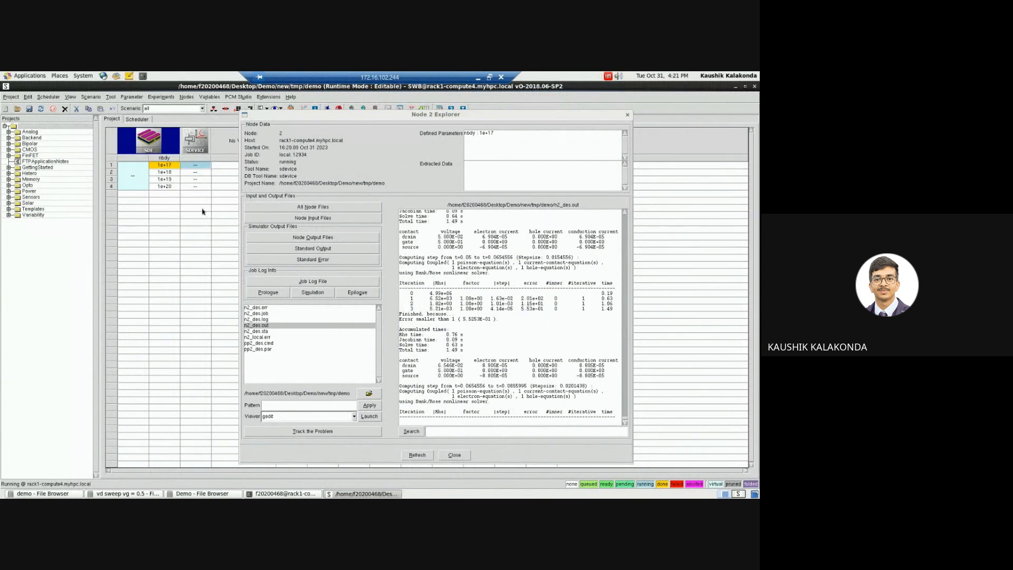
{"action": "left_click", "coordinate": [628, 114]}
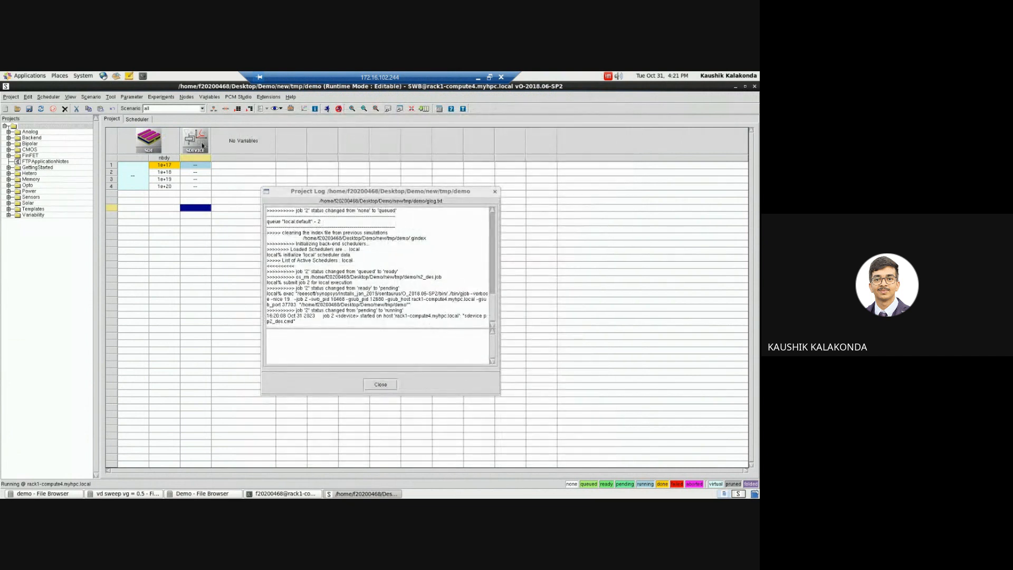
{"action": "left_click", "coordinate": [237, 208]}
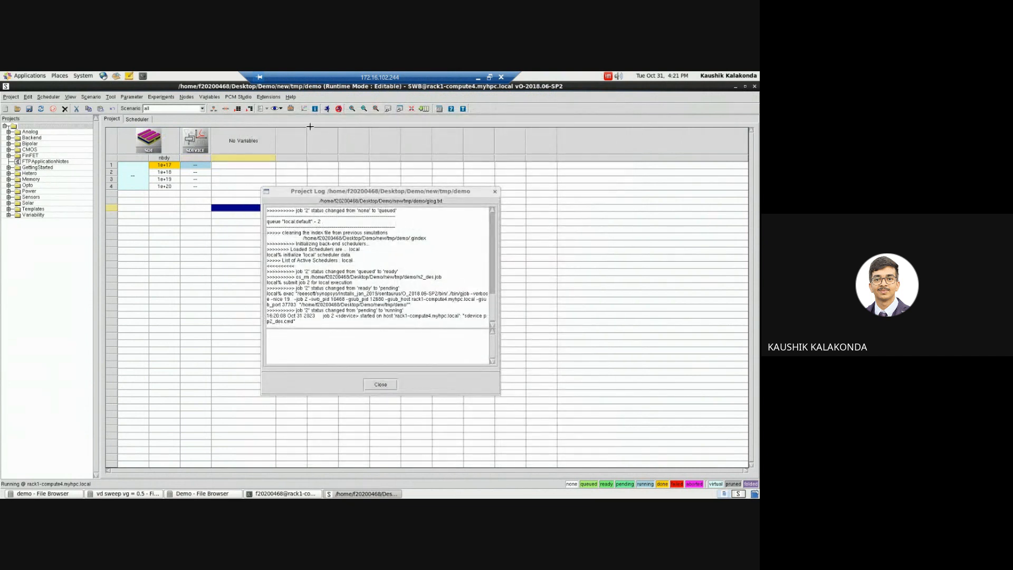
{"action": "left_click", "coordinate": [326, 109]}
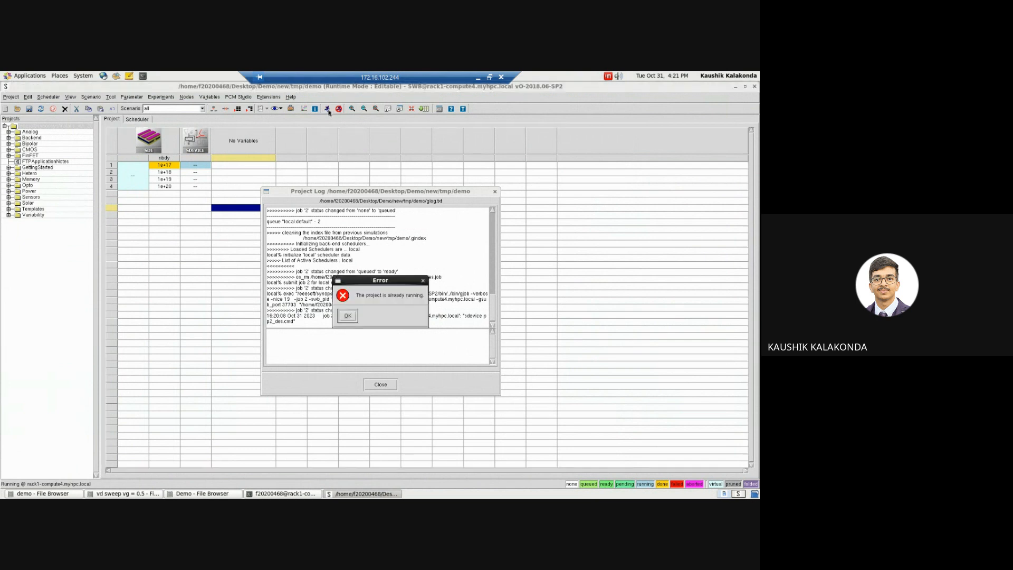
{"action": "left_click", "coordinate": [342, 318]}
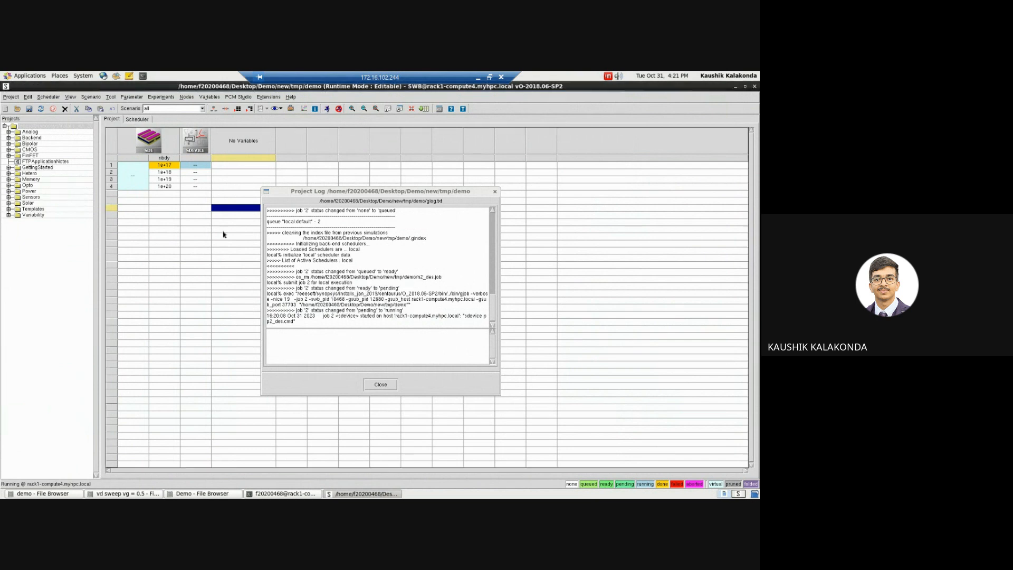
Step: Review the sde tool's properties and the first sdevice node's simulation output, closing each window
{"action": "left_click", "coordinate": [160, 147]}
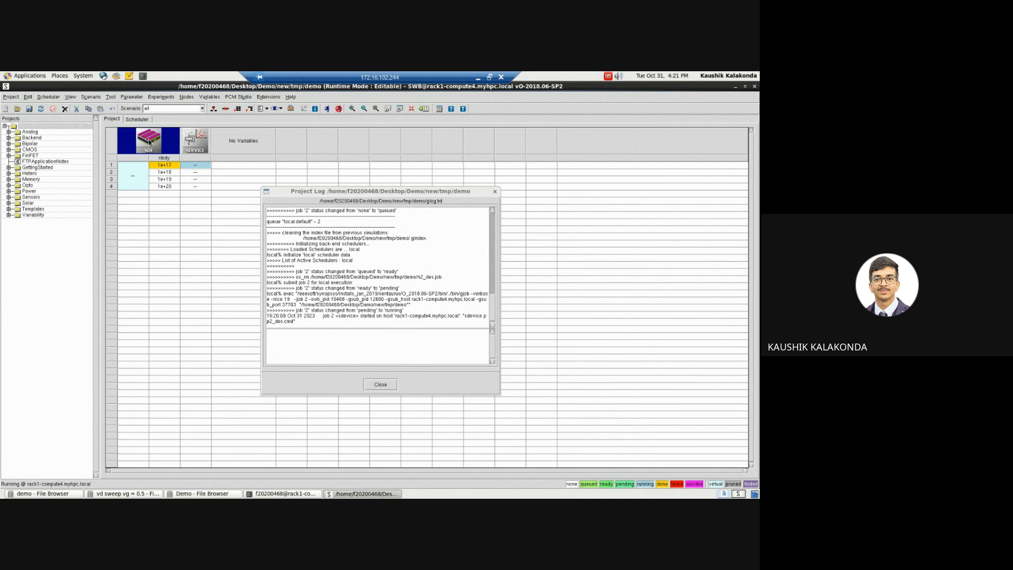
{"action": "right_click", "coordinate": [150, 140]}
{"action": "left_click", "coordinate": [140, 140]}
{"action": "double_click", "coordinate": [163, 147]}
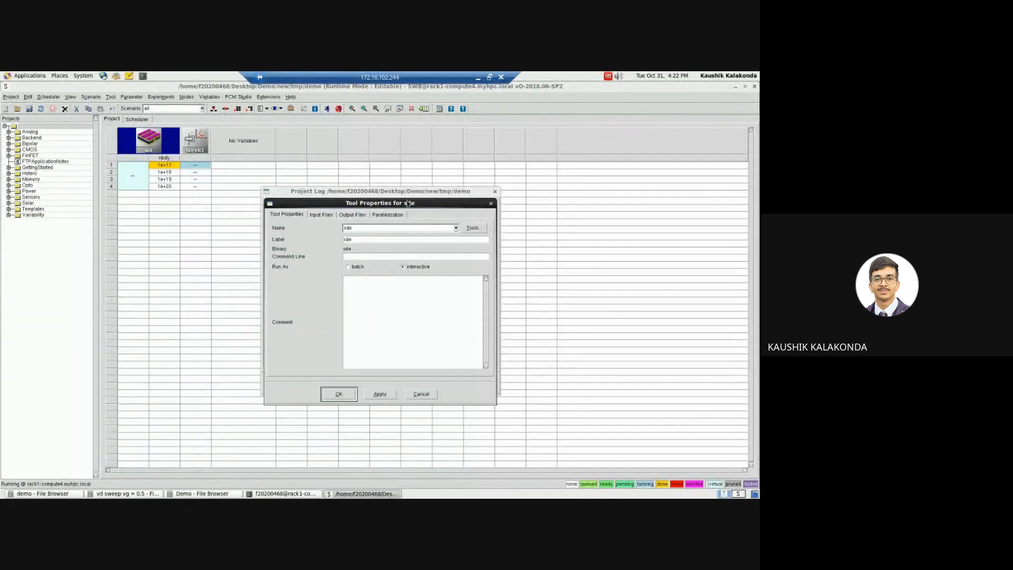
{"action": "left_click_drag", "start_coordinate": [411, 200], "coordinate": [382, 176]}
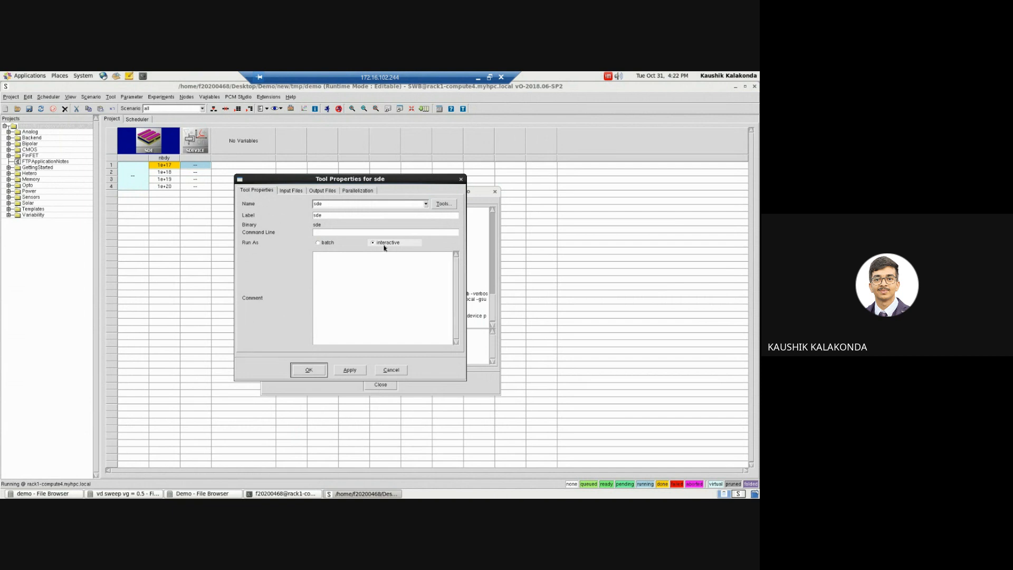
{"action": "left_click", "coordinate": [462, 179]}
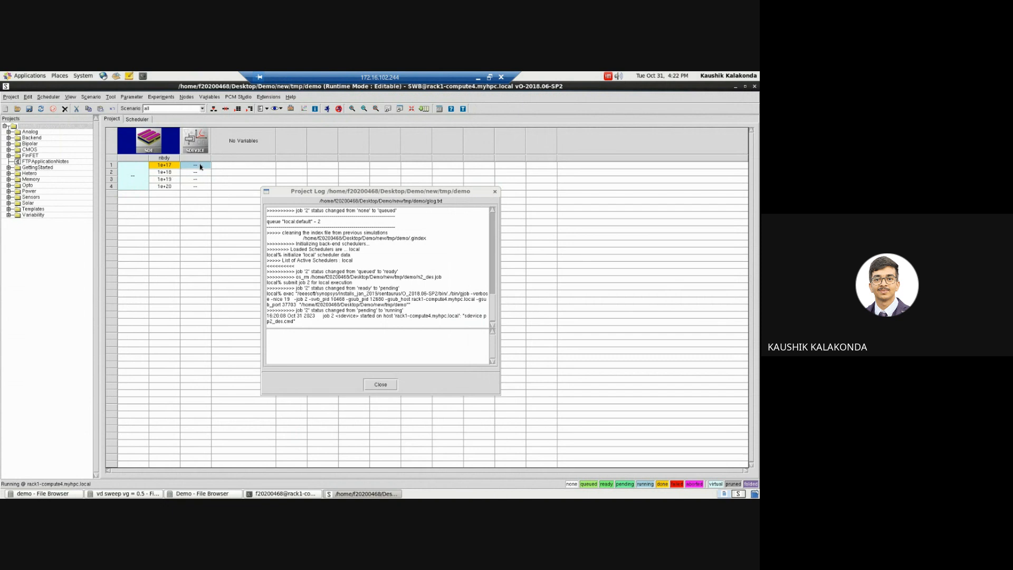
{"action": "double_click", "coordinate": [200, 167]}
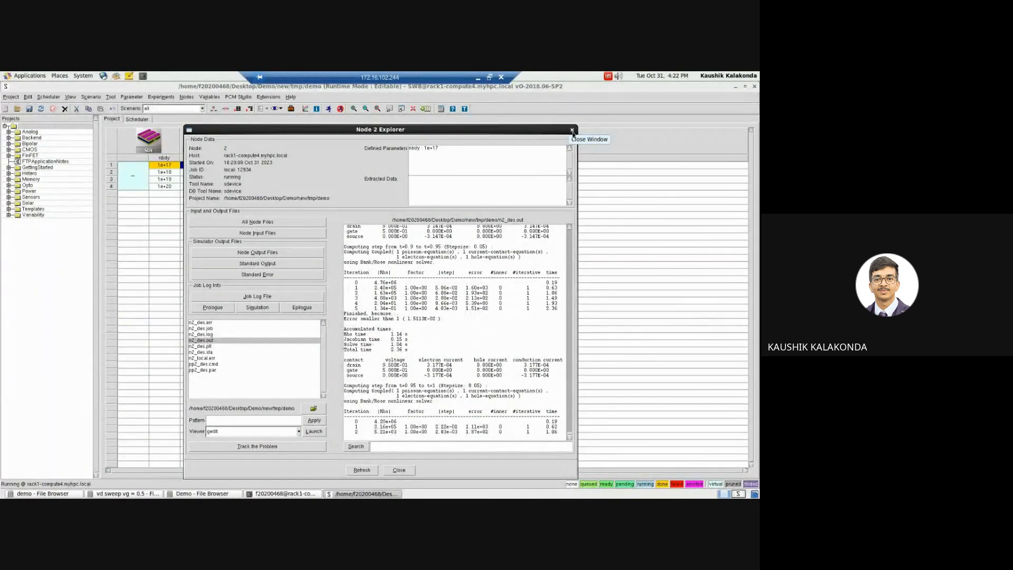
{"action": "left_click", "coordinate": [572, 131]}
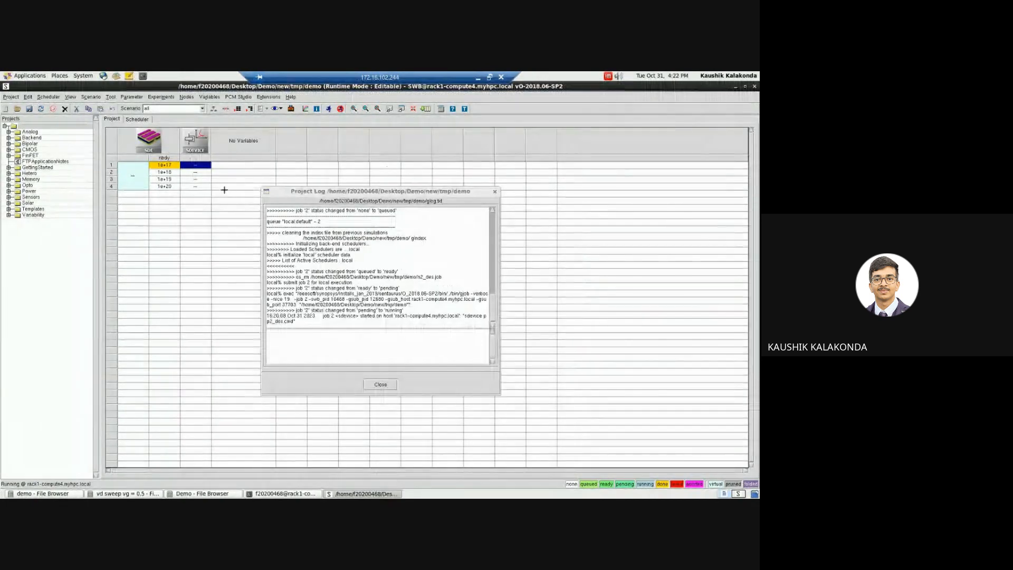
Step: Open the demo project's SDE command file at the rectangle definitions at its beginning
{"action": "right_click", "coordinate": [157, 143]}
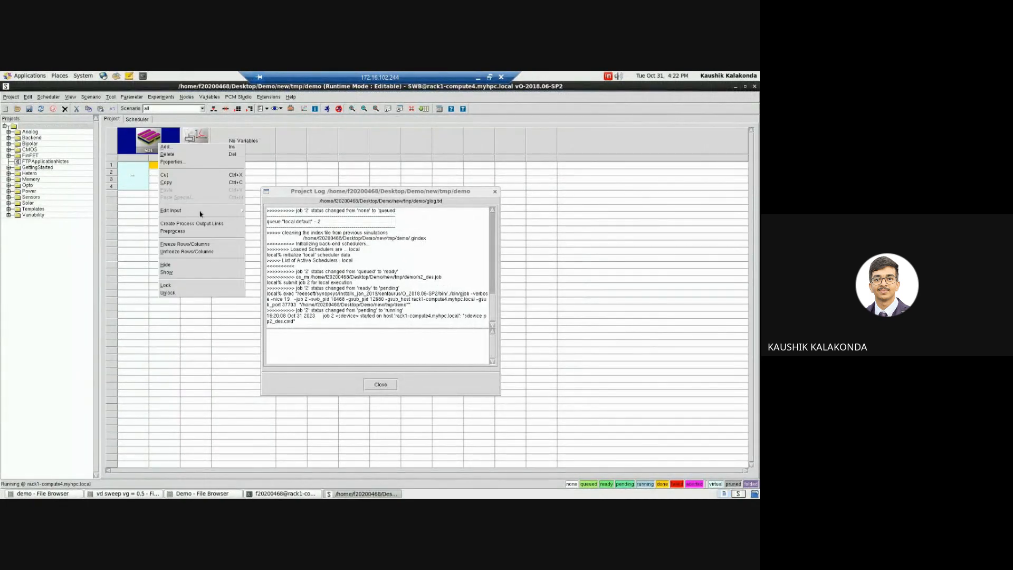
{"action": "mouse_move", "coordinate": [237, 212]}
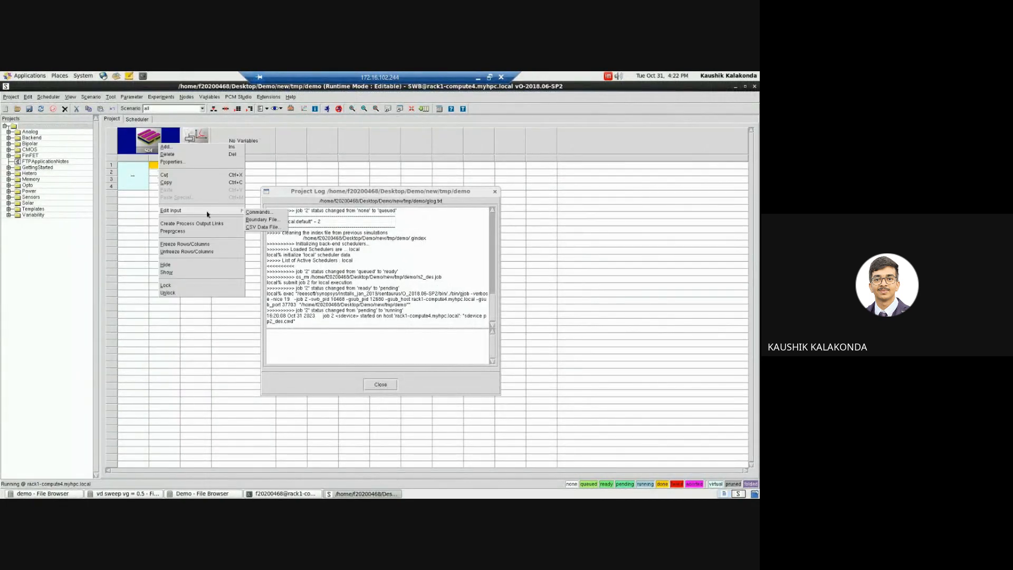
{"action": "left_click", "coordinate": [259, 211]}
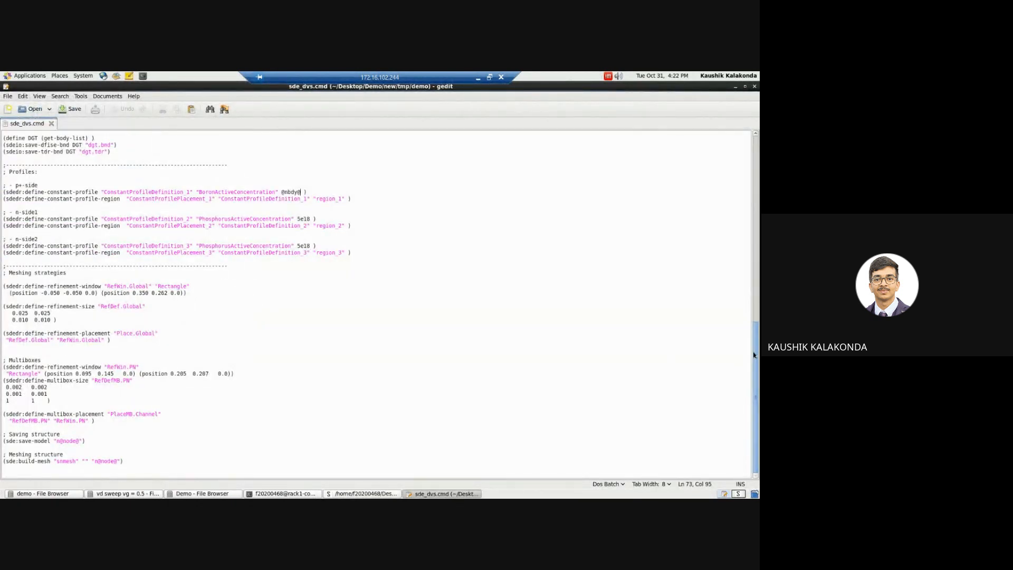
{"action": "left_click_drag", "start_coordinate": [753, 354], "coordinate": [757, 142]}
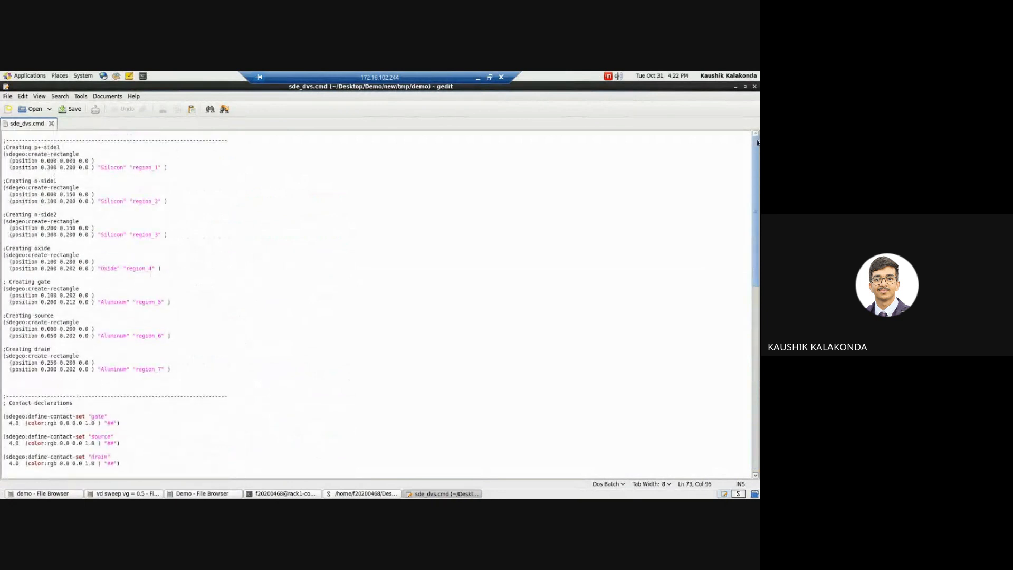
{"action": "left_click", "coordinate": [41, 161]}
{"action": "key", "text": "Right"}
{"action": "key", "text": "Left"}
{"action": "key", "text": "Left"}
{"action": "key", "text": "shift+Right"}
{"action": "key", "text": "shift+Right"}
{"action": "key", "text": "shift+Right"}
{"action": "key", "text": "shift+Right"}
{"action": "key", "text": "shift+Right"}
{"action": "type", "text": "0 @"}
{"action": "type", "text": "< @tb"}
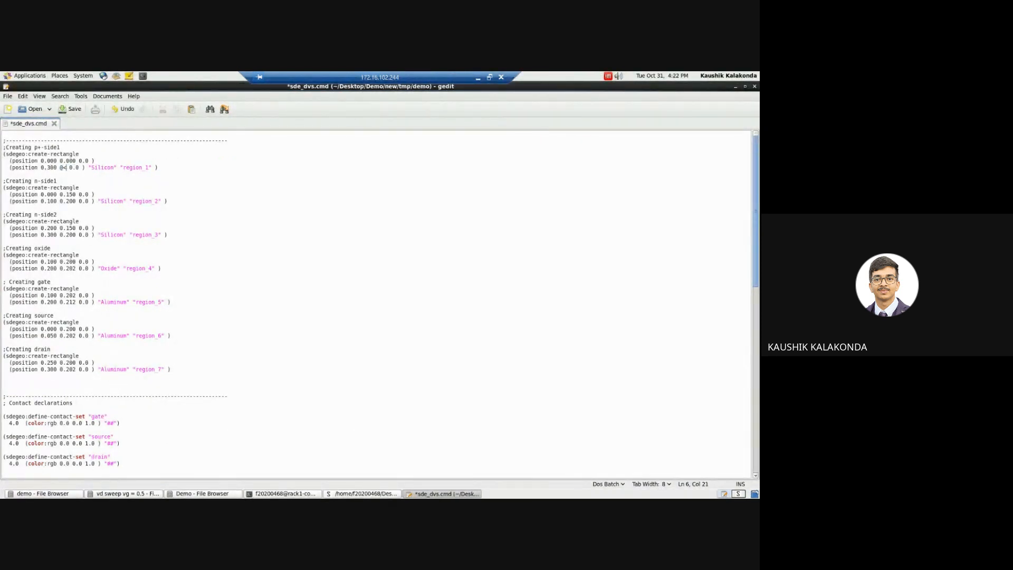
{"action": "type", "text": "ody@ + @tsi@ >@"}
{"action": "key", "text": "ctrl+s"}
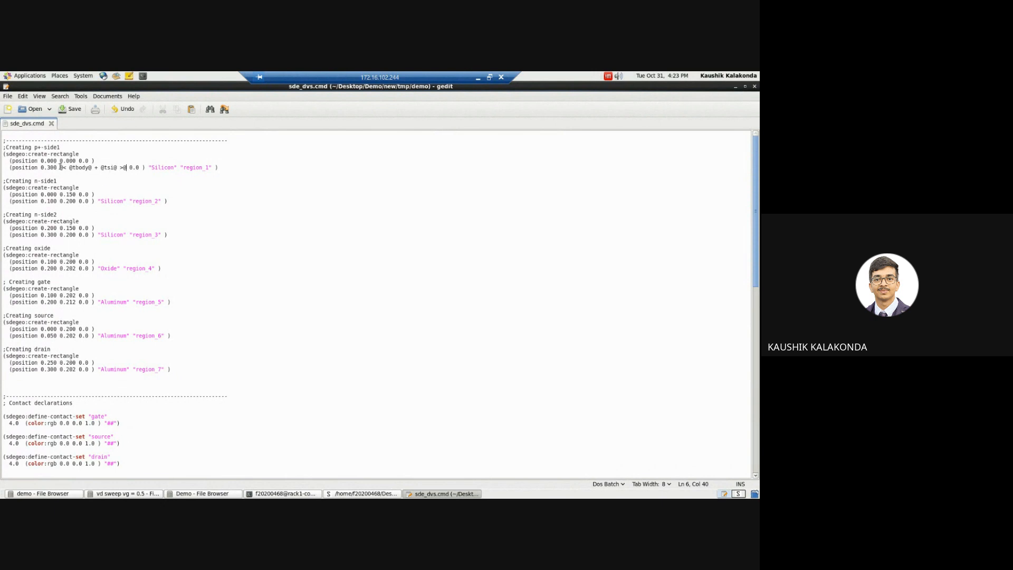
Step: Switch to the swb_mosfet_batch1 project on the other workspace and open its SDE command file for reference
{"action": "left_click", "coordinate": [737, 493]}
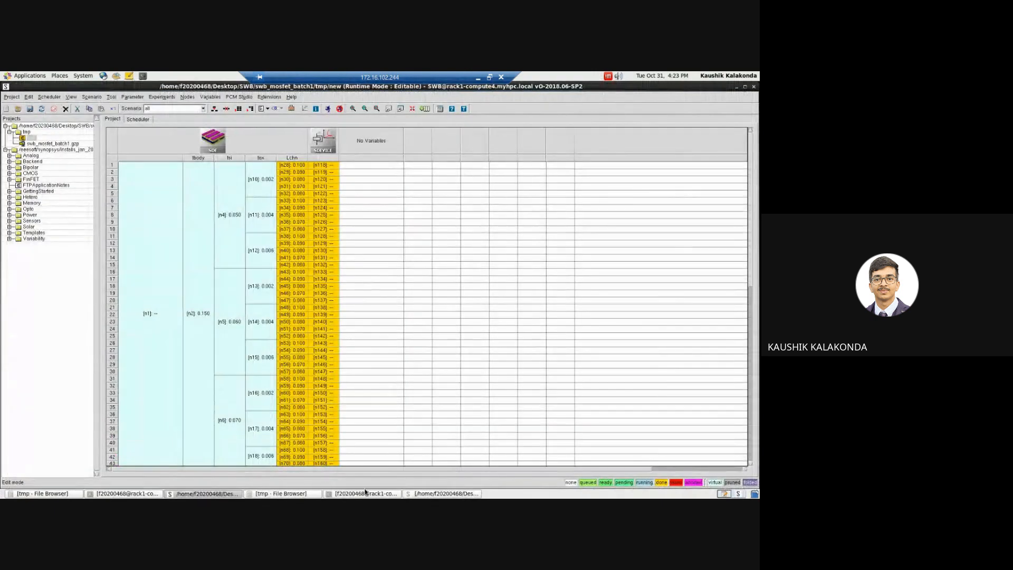
{"action": "right_click", "coordinate": [209, 138]}
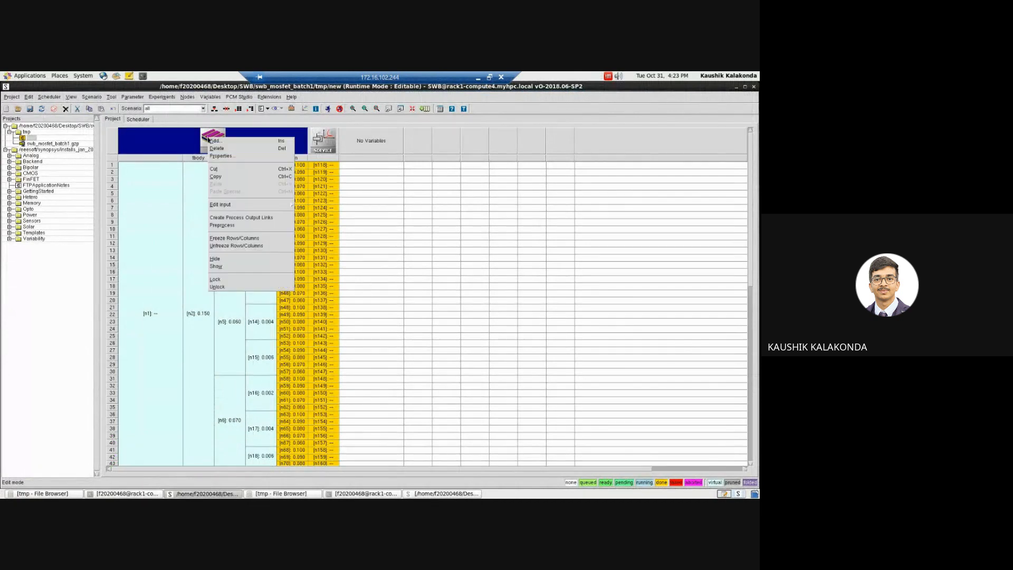
{"action": "mouse_move", "coordinate": [271, 209]}
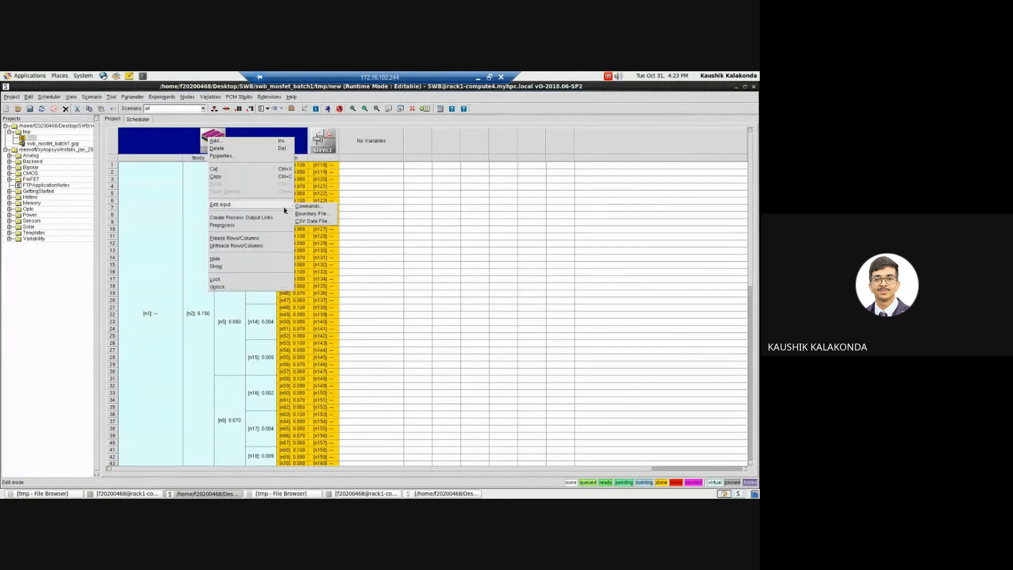
{"action": "left_click", "coordinate": [320, 210]}
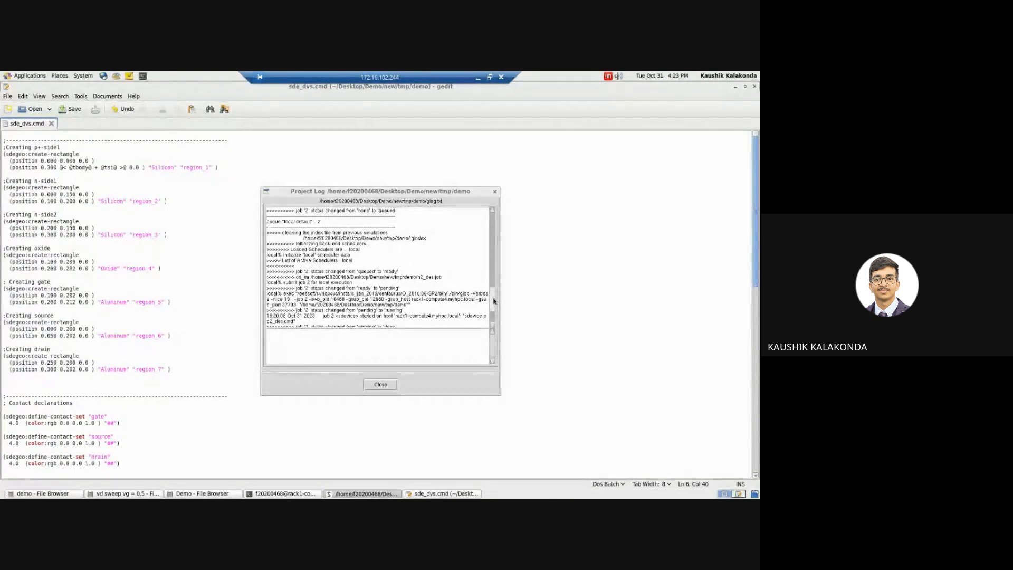
Step: Check the end of the demo project's log, then close the log and the demo SDE command file
{"action": "left_click_drag", "start_coordinate": [493, 301], "coordinate": [493, 315]}
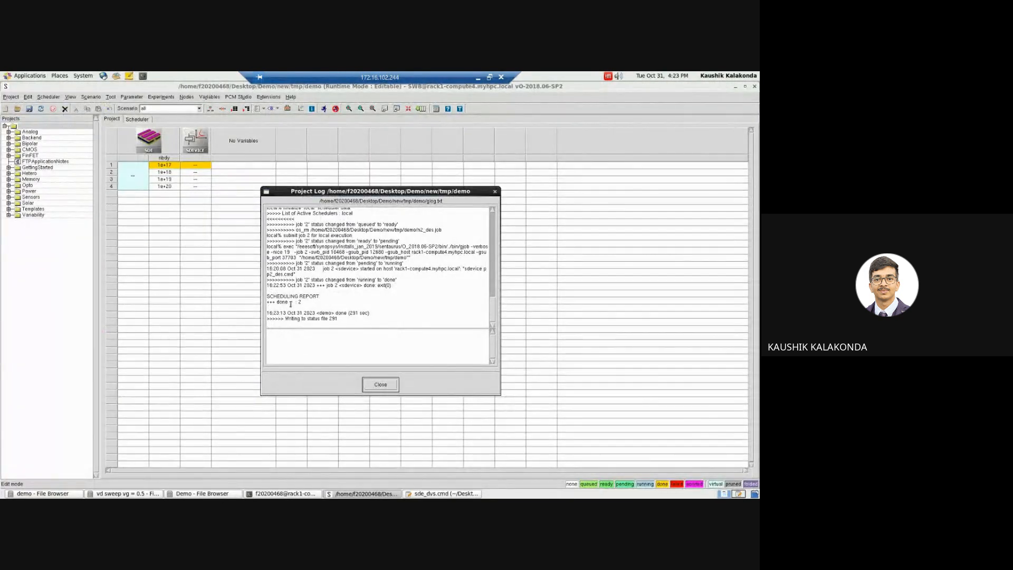
{"action": "left_click", "coordinate": [380, 384]}
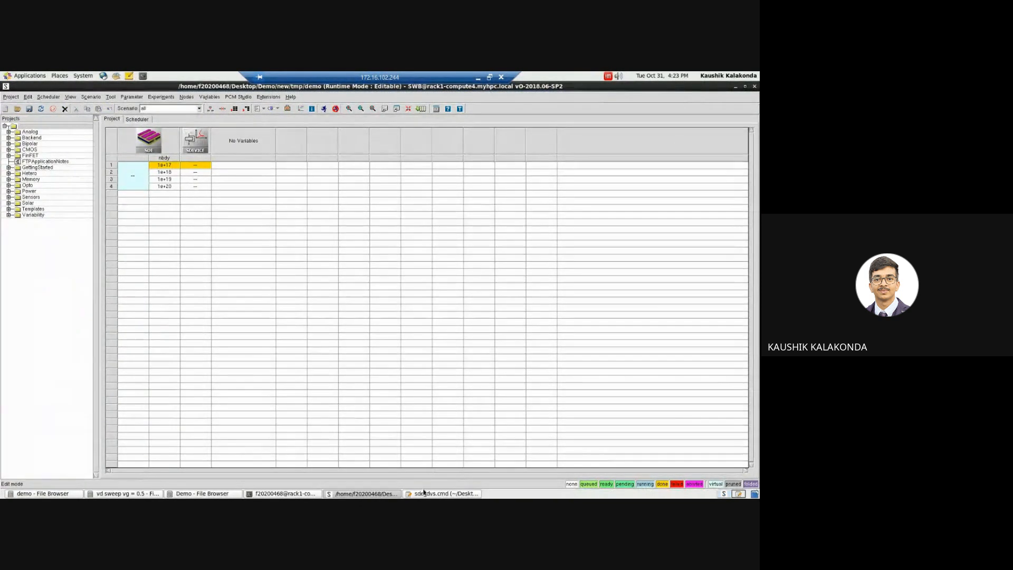
{"action": "left_click", "coordinate": [443, 493]}
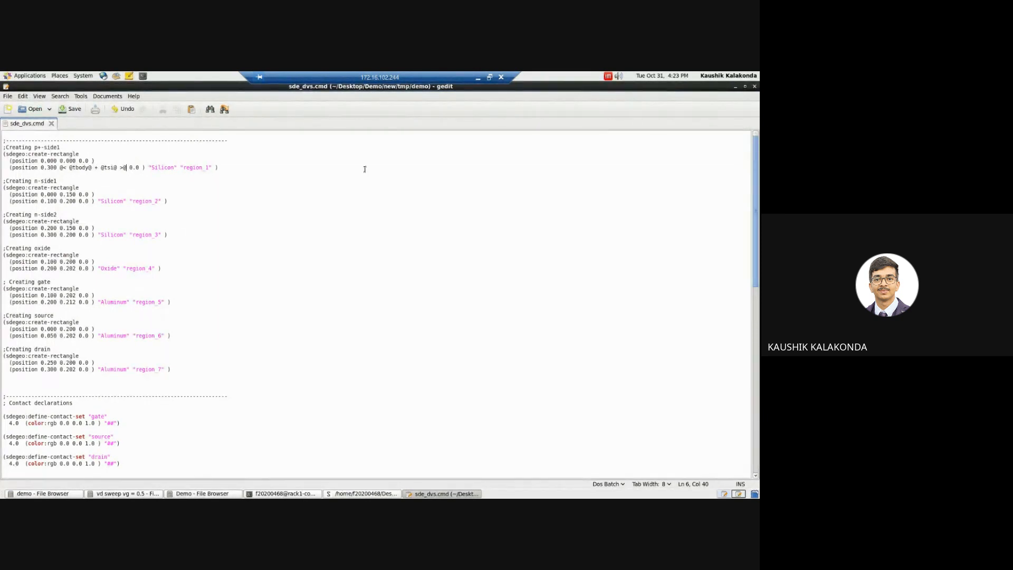
{"action": "left_click", "coordinate": [754, 86]}
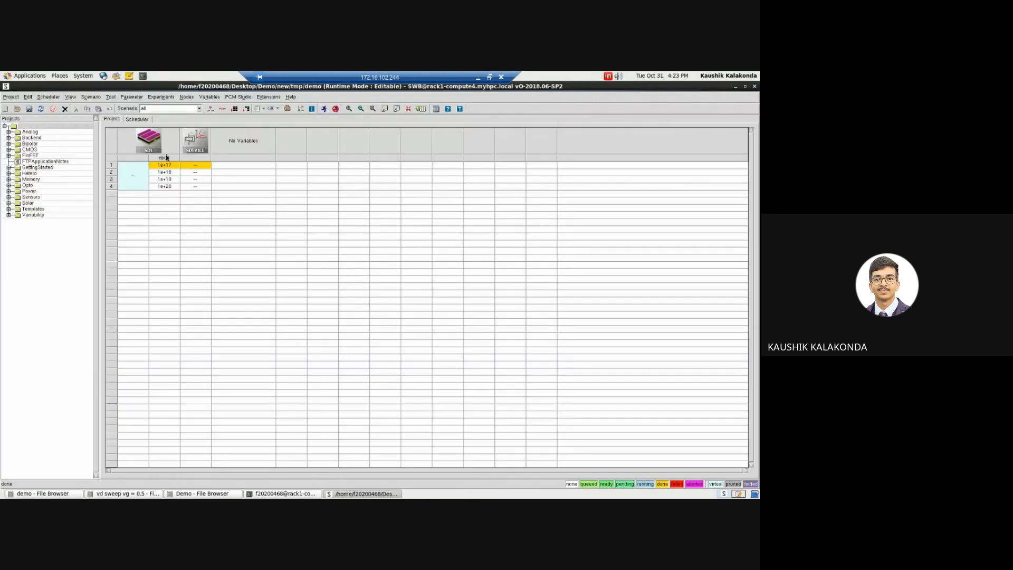
Step: Add a tbody parameter to the sde tool before the doping parameter, with 6 linear values from 0.150 to 0.200 in steps of 0.01
{"action": "right_click", "coordinate": [143, 160]}
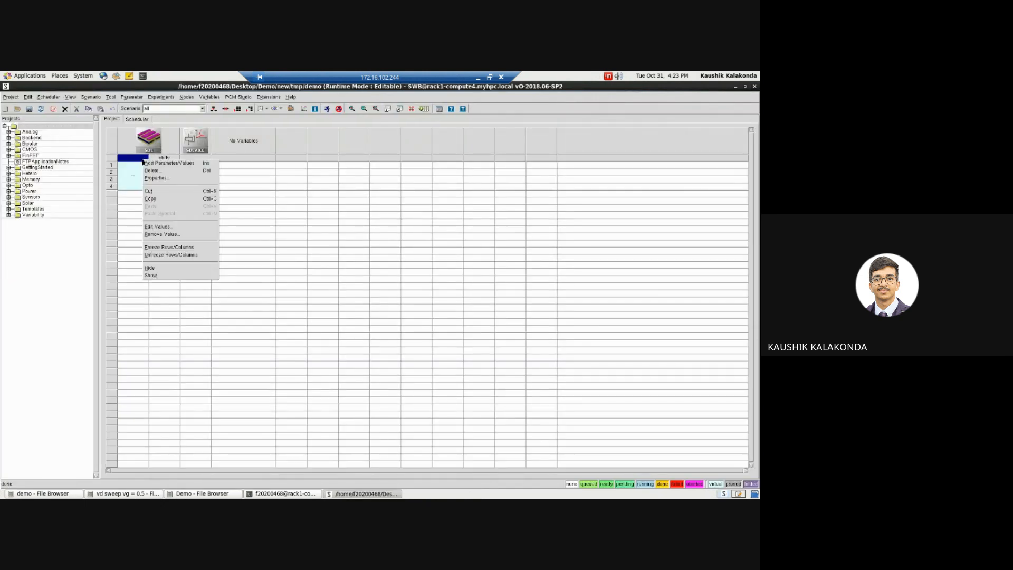
{"action": "left_click", "coordinate": [153, 163]}
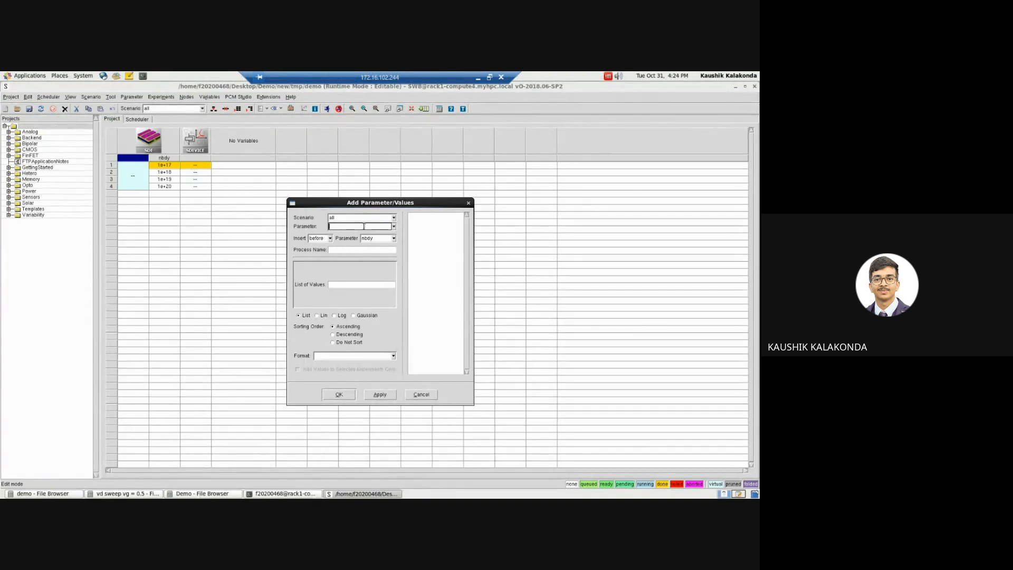
{"action": "type", "text": "tbody"}
{"action": "left_click", "coordinate": [353, 285]}
{"action": "type", "text": "0.15"}
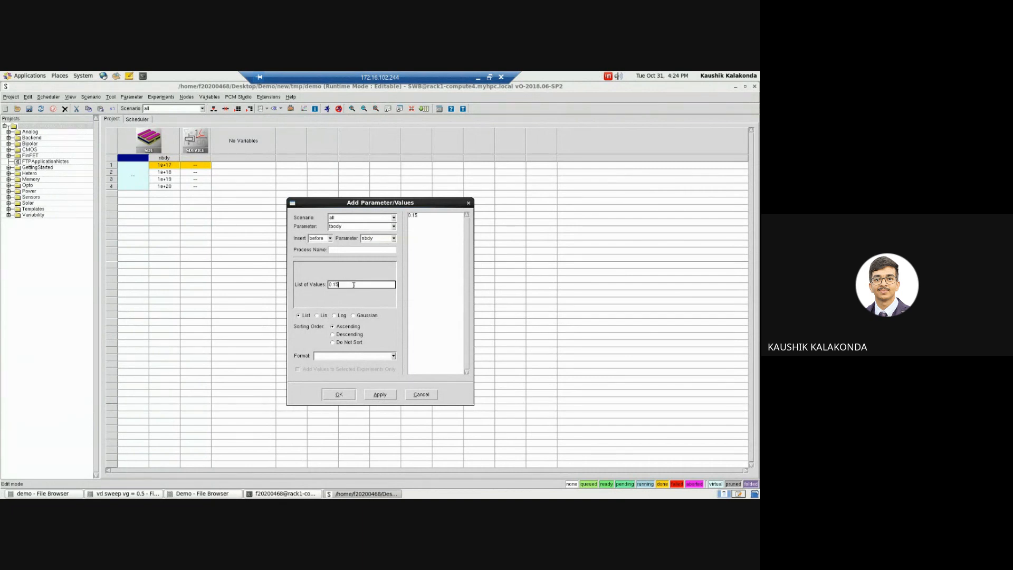
{"action": "left_click", "coordinate": [318, 315]}
{"action": "left_click", "coordinate": [370, 268]}
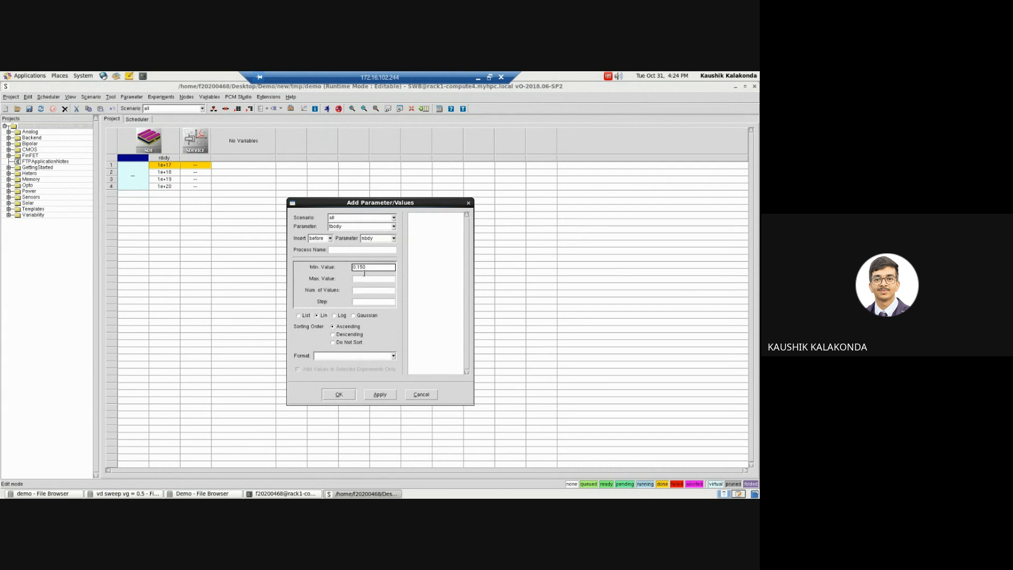
{"action": "left_click", "coordinate": [360, 278]}
{"action": "type", "text": "0.200"}
{"action": "left_click", "coordinate": [358, 290]}
{"action": "left_click", "coordinate": [368, 302]}
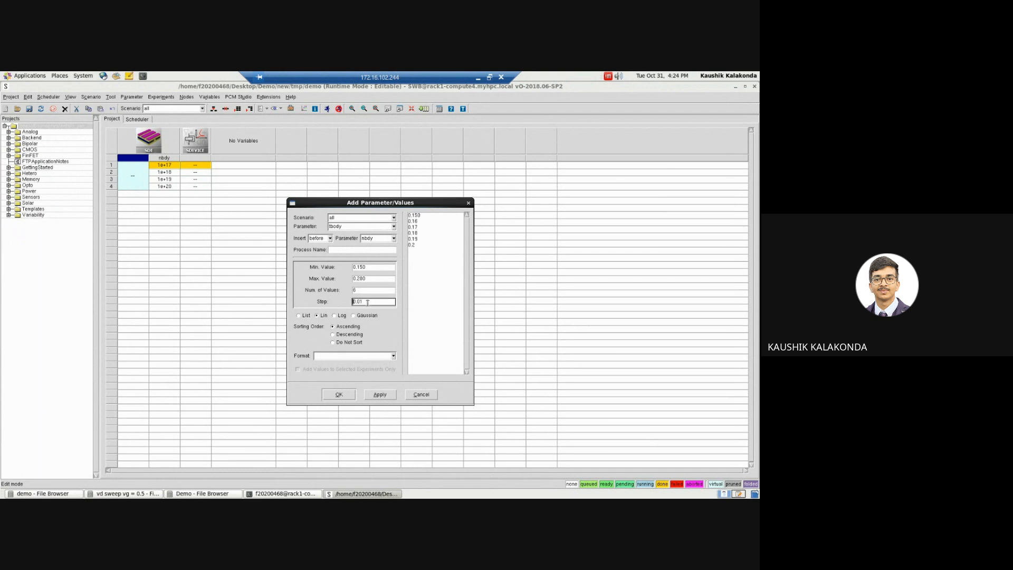
{"action": "left_click", "coordinate": [339, 395]}
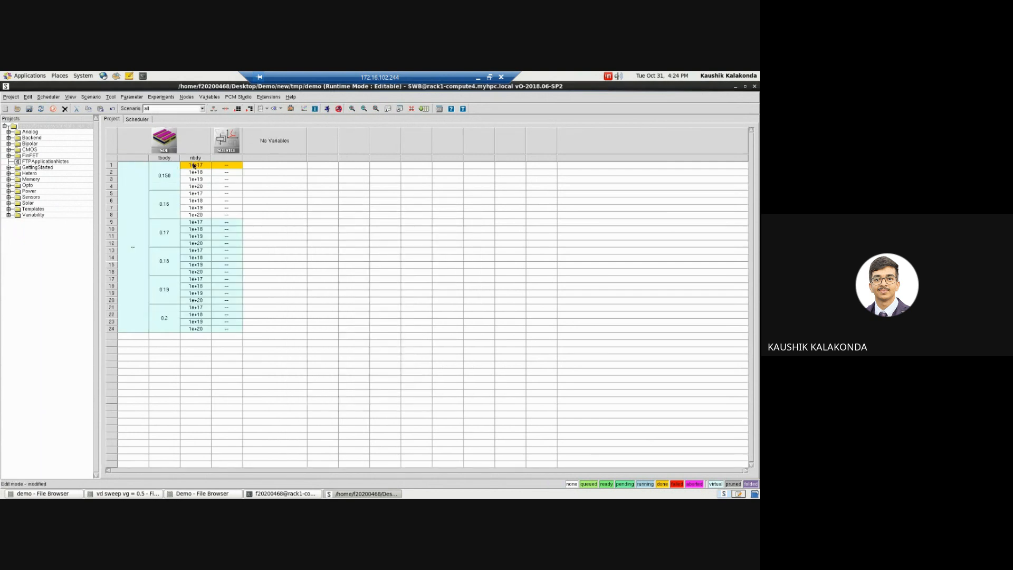
Step: Begin adding a new parameter named tsi to the sde tool, inserted after tbody
{"action": "right_click", "coordinate": [170, 158]}
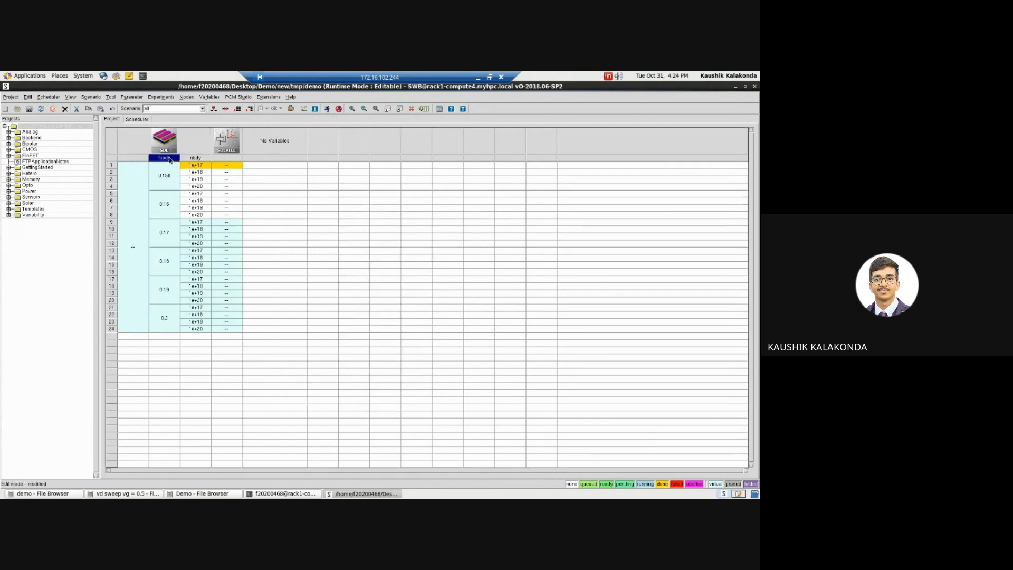
{"action": "left_click", "coordinate": [181, 162]}
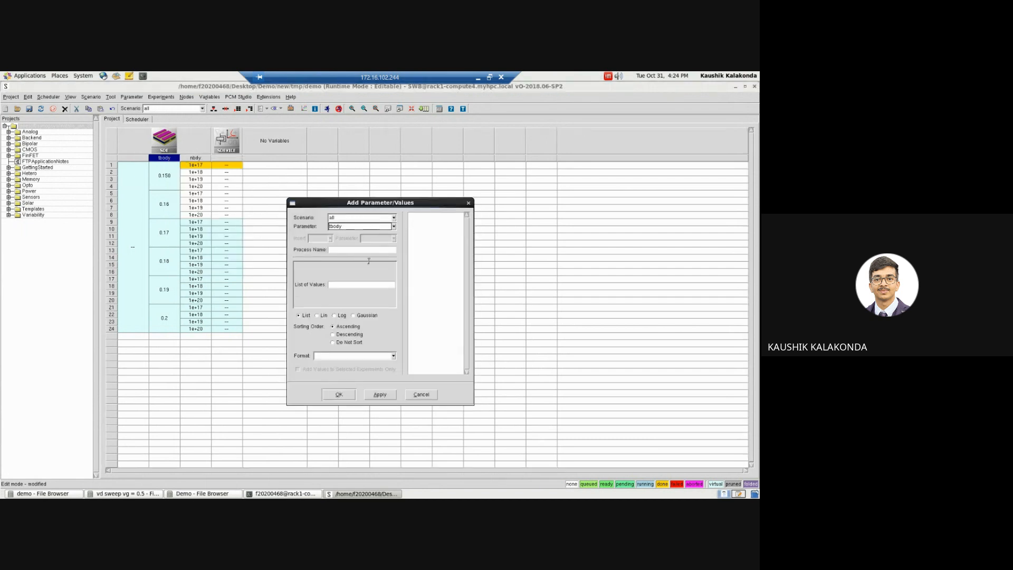
{"action": "left_click", "coordinate": [349, 287]}
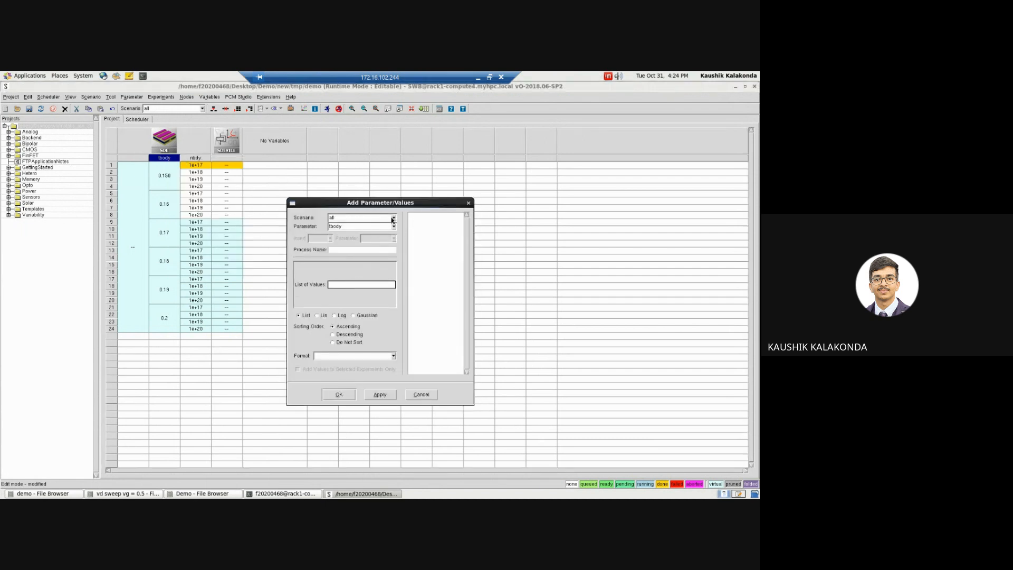
{"action": "double_click", "coordinate": [370, 225]}
{"action": "type", "text": "tbc"}
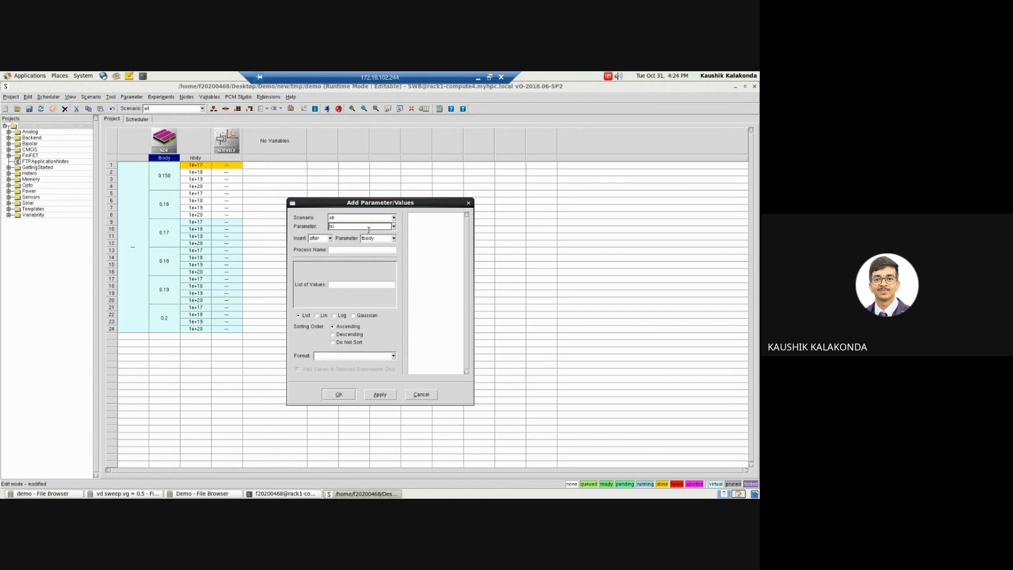
{"action": "left_click", "coordinate": [353, 286]}
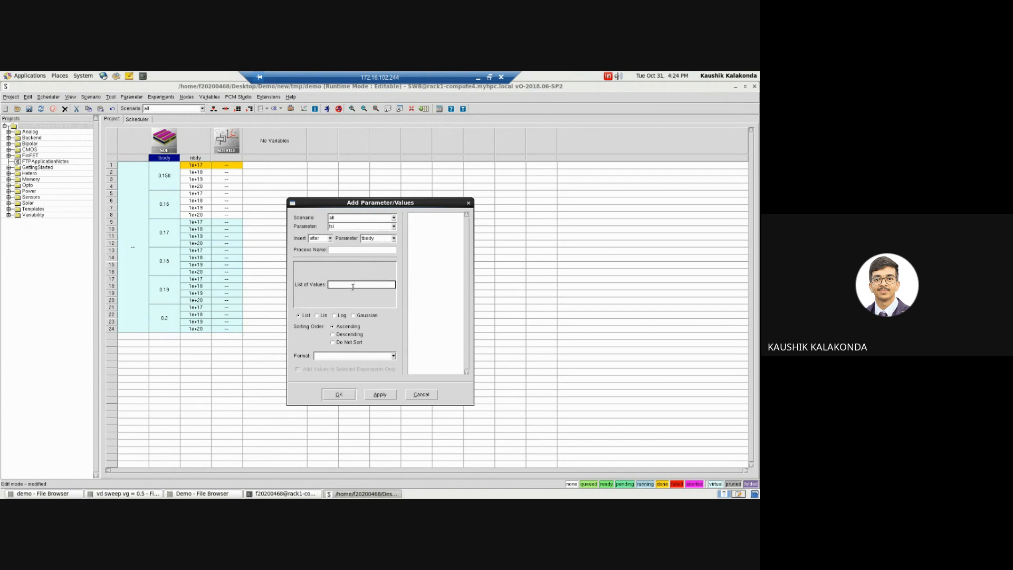
Step: Define tsi as 2 linear values from 0.050 to 0.070 and add the parameter to the project
{"action": "left_click", "coordinate": [321, 316]}
{"action": "left_click", "coordinate": [376, 267]}
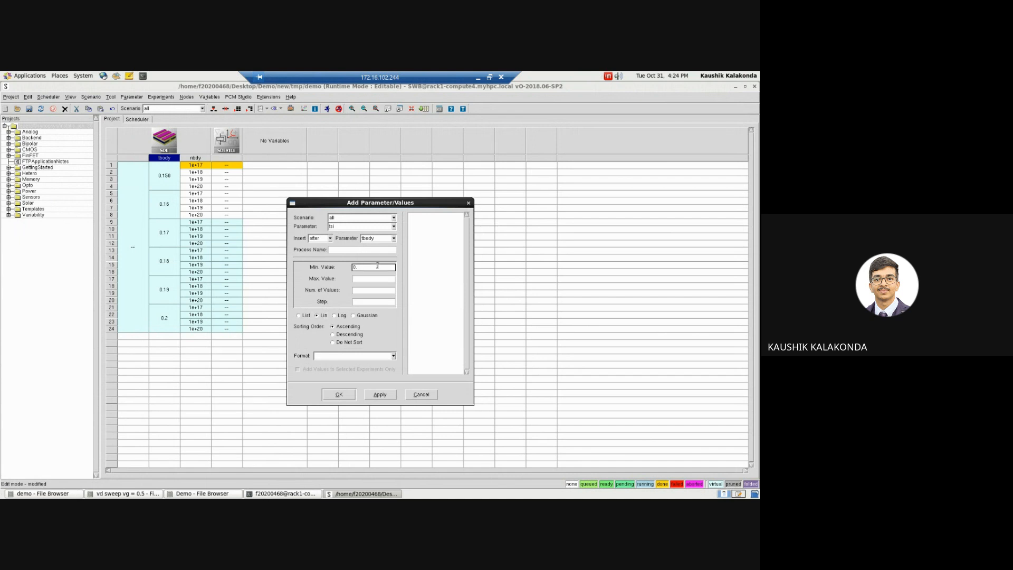
{"action": "type", "text": "0.050"}
{"action": "left_click", "coordinate": [368, 279]}
{"action": "type", "text": "0.070"}
{"action": "left_click", "coordinate": [363, 290]}
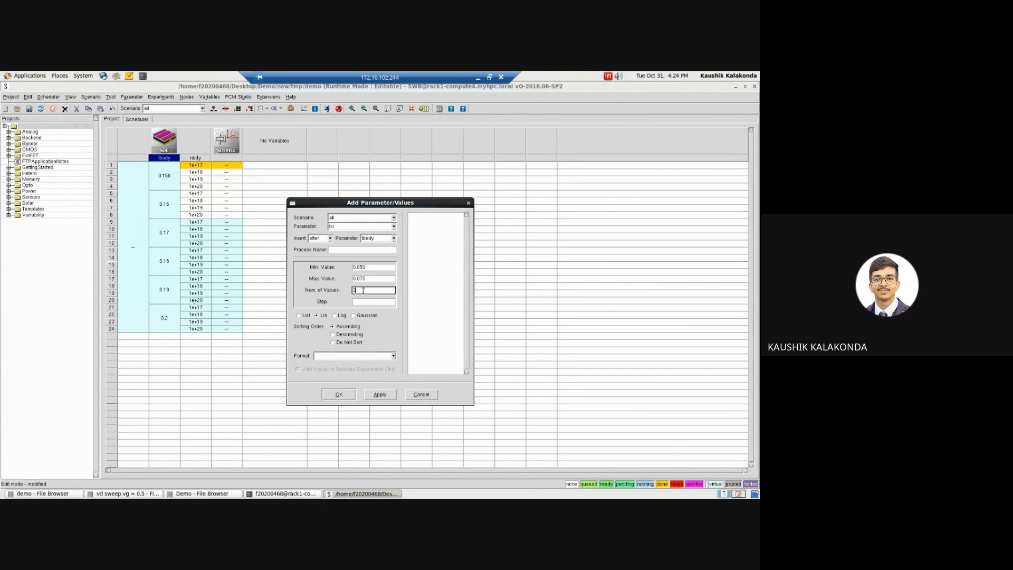
{"action": "type", "text": "2"}
{"action": "left_click", "coordinate": [364, 301]}
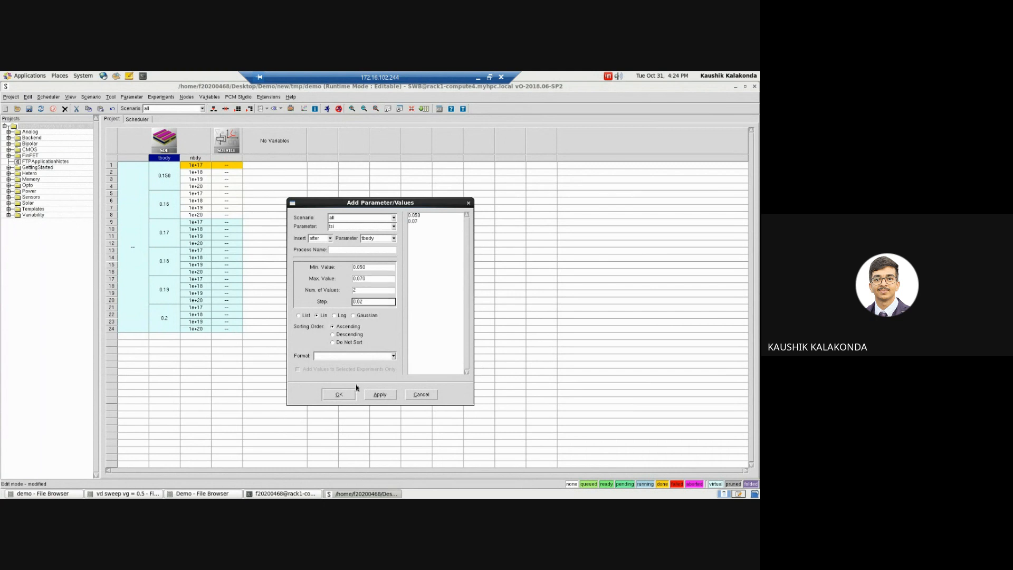
{"action": "left_click", "coordinate": [338, 395]}
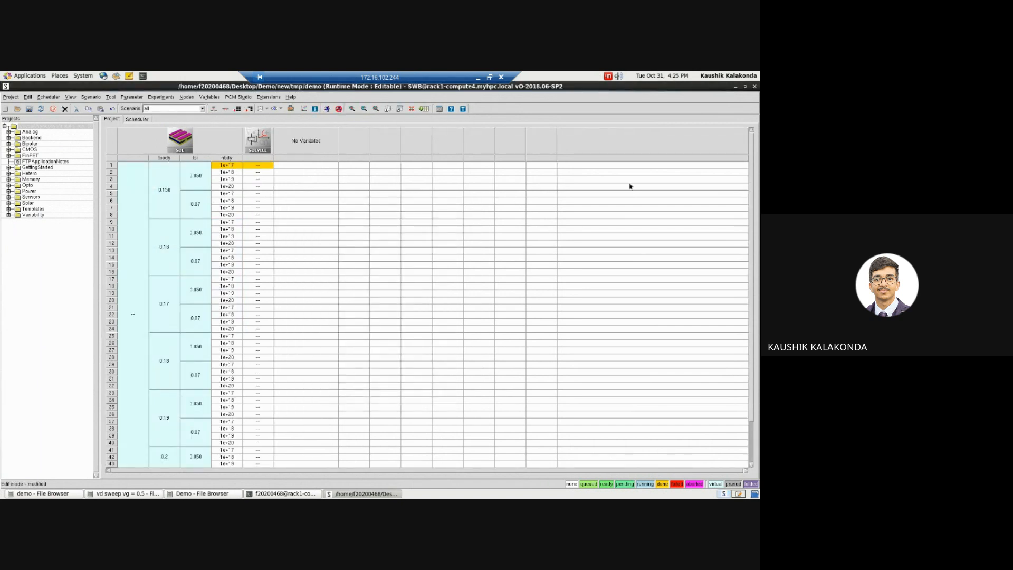
Step: Open n2_des.plt and n2_des.tdr from the first experiment's sdevice node in a new Sentaurus Visual instance
{"action": "left_click_drag", "start_coordinate": [753, 311], "coordinate": [753, 352]}
{"action": "scroll", "coordinate": [757, 345], "scroll_direction": "up", "scroll_amount": 2}
{"action": "left_click", "coordinate": [253, 167]}
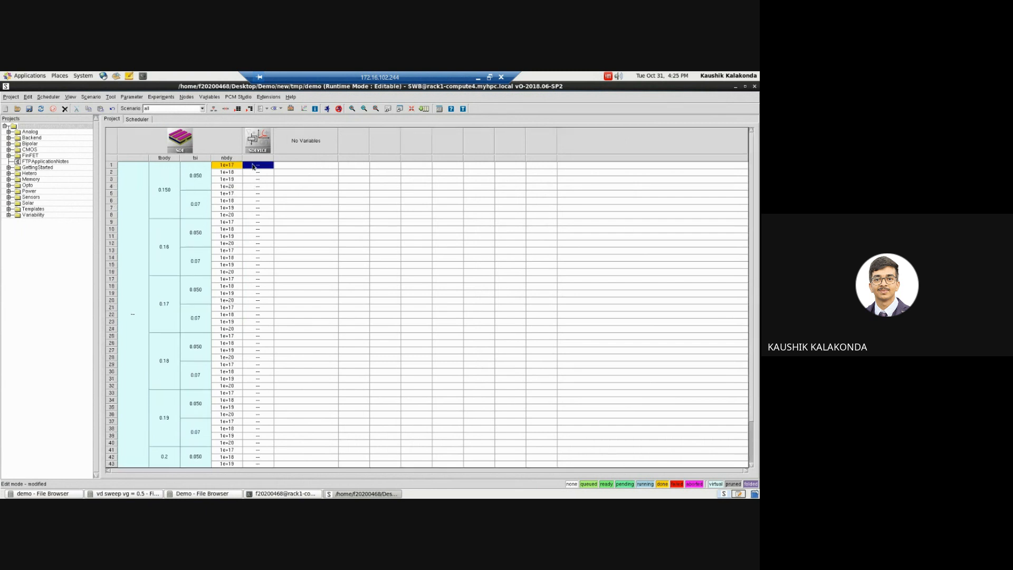
{"action": "left_click", "coordinate": [281, 109]}
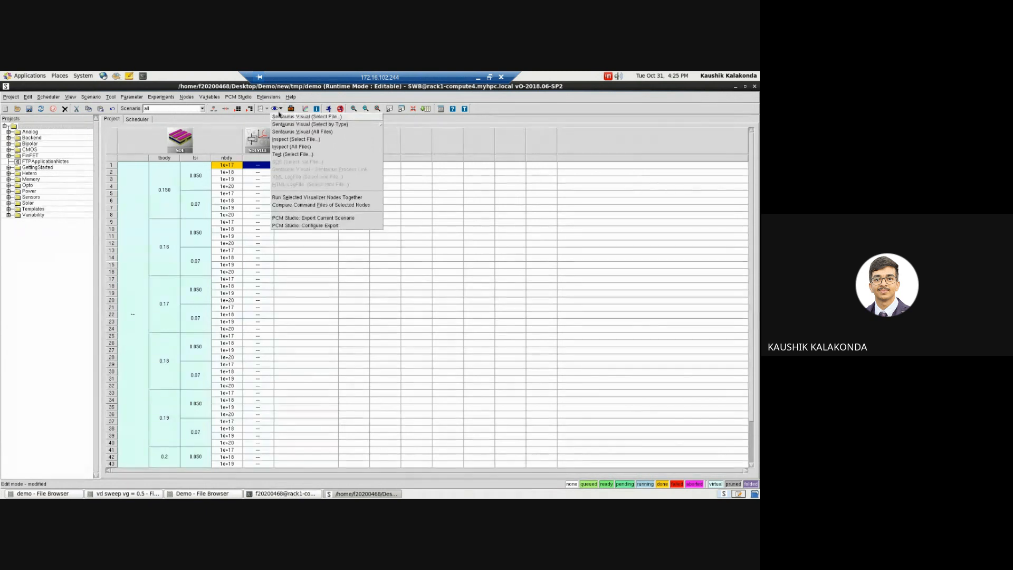
{"action": "left_click", "coordinate": [253, 168]}
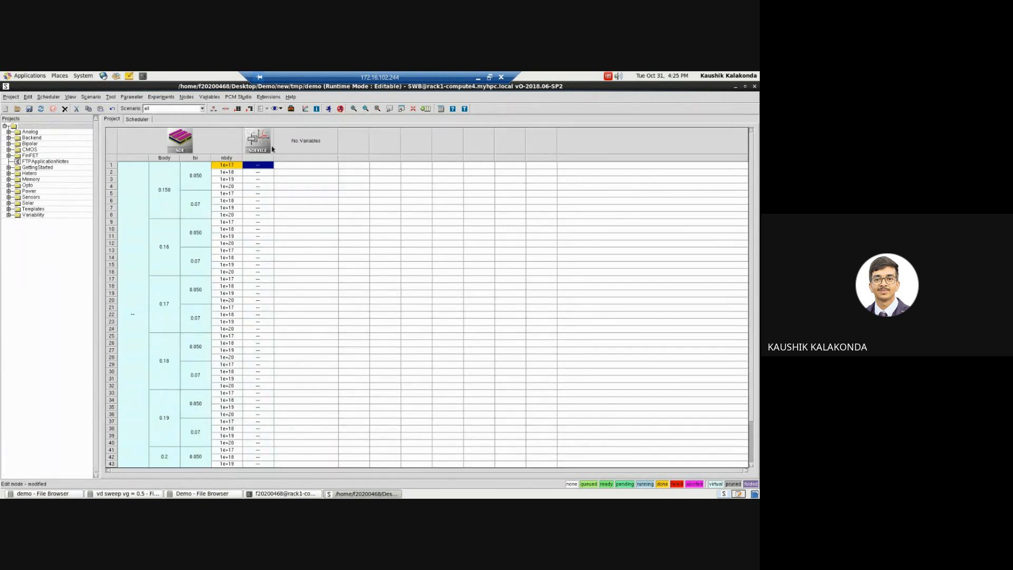
{"action": "left_click", "coordinate": [281, 109]}
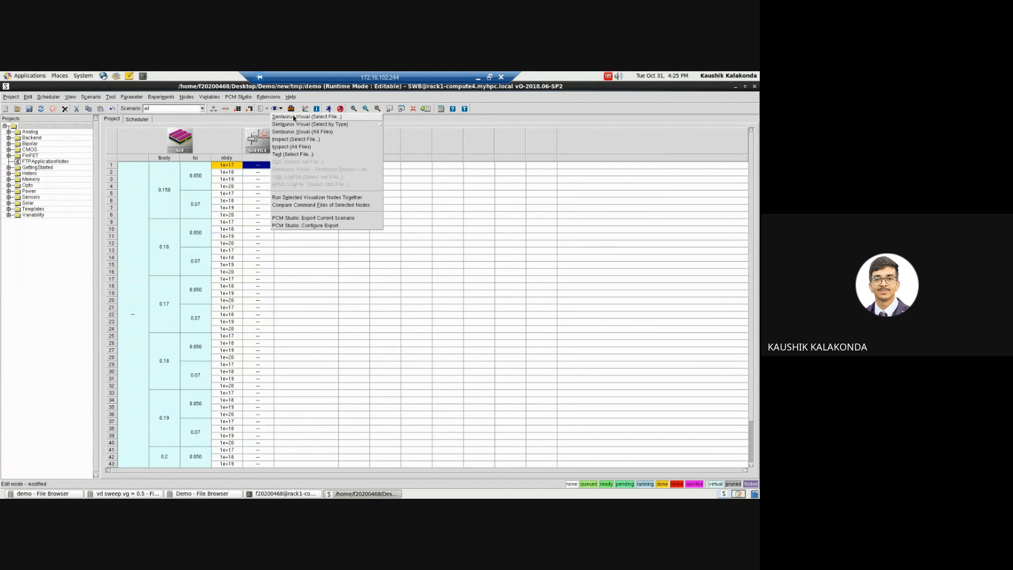
{"action": "left_click", "coordinate": [294, 117]}
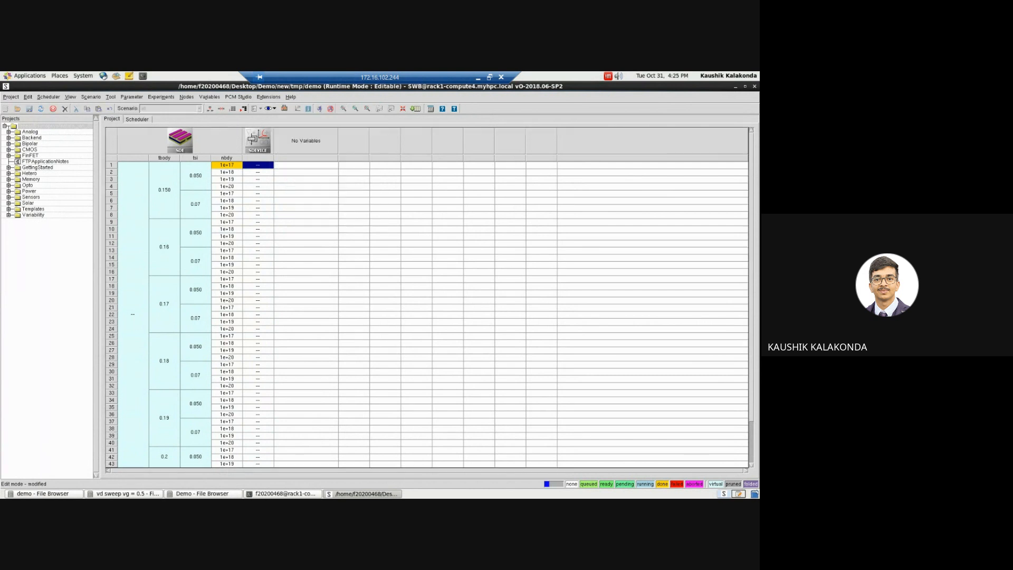
{"action": "left_click", "coordinate": [261, 267]}
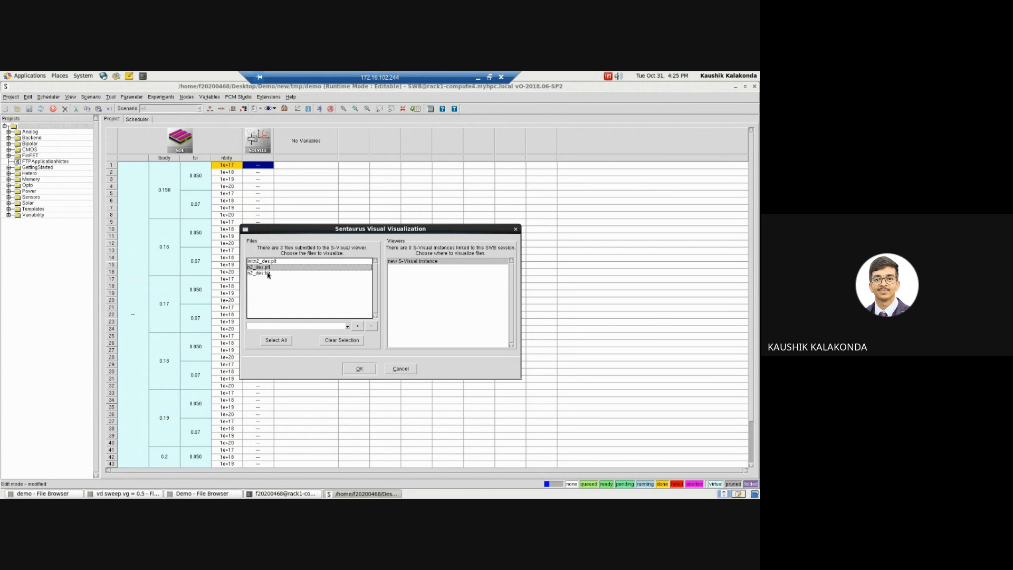
{"action": "left_click", "coordinate": [268, 273]}
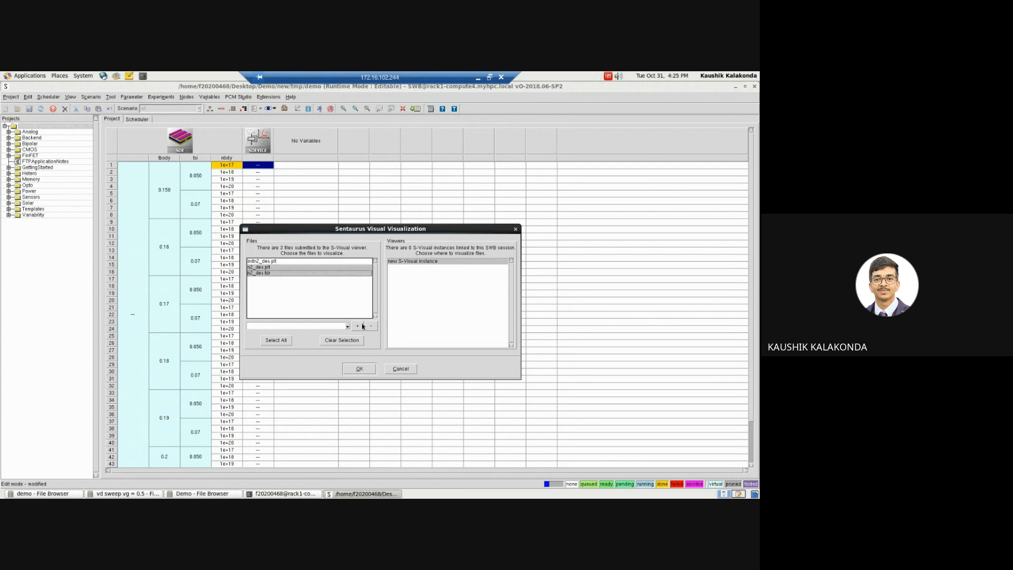
{"action": "left_click", "coordinate": [359, 369]}
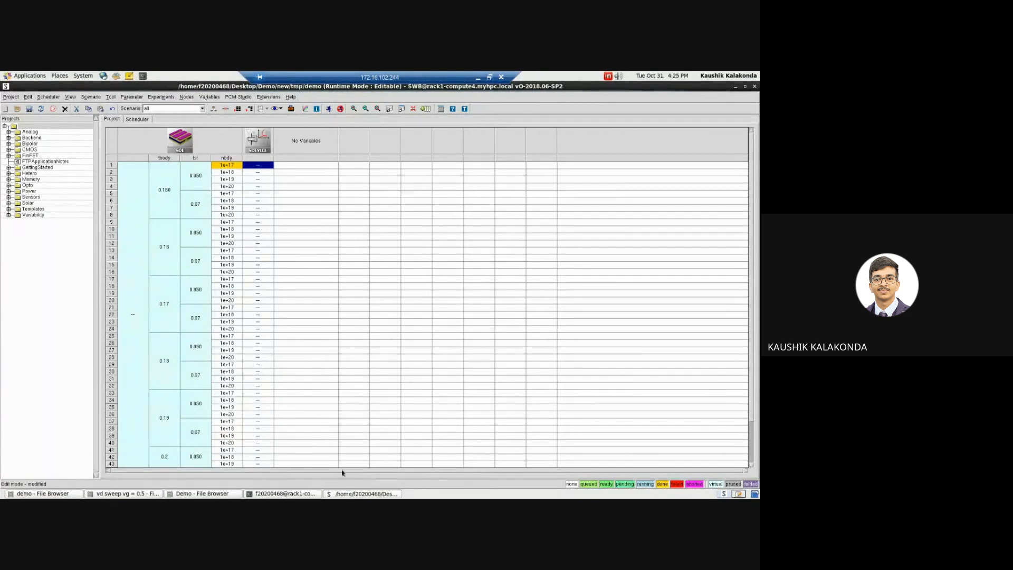
Step: Set the sde tool to run as batch in its tool properties
{"action": "left_click", "coordinate": [199, 140]}
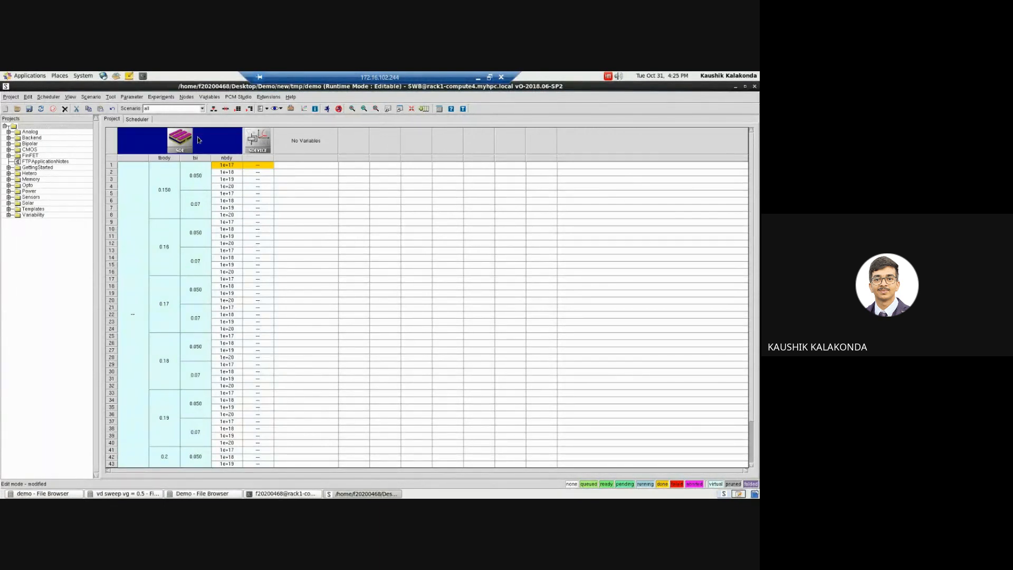
{"action": "right_click", "coordinate": [199, 140]}
{"action": "left_click", "coordinate": [182, 135]}
{"action": "double_click", "coordinate": [190, 137]}
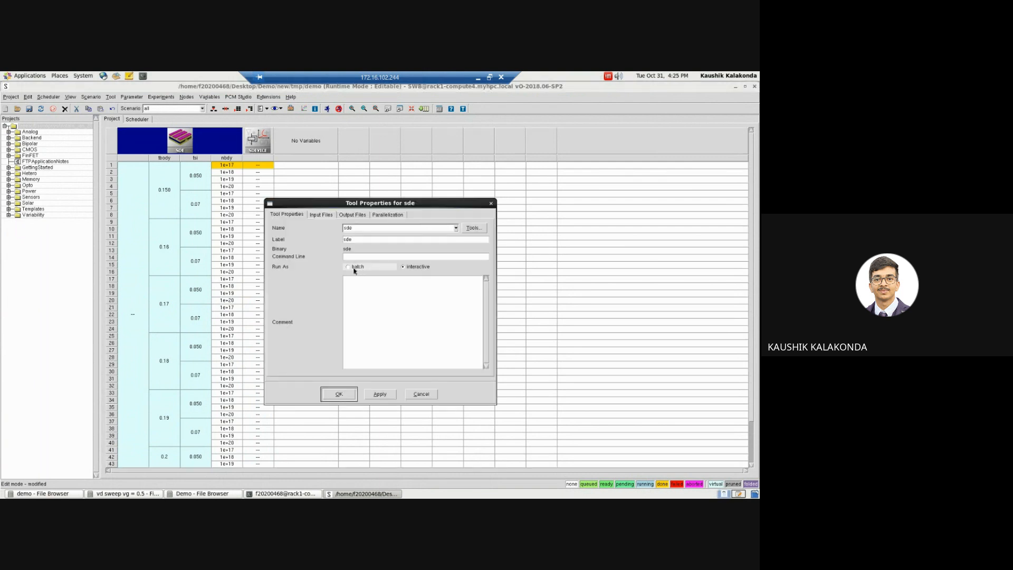
{"action": "left_click", "coordinate": [339, 395]}
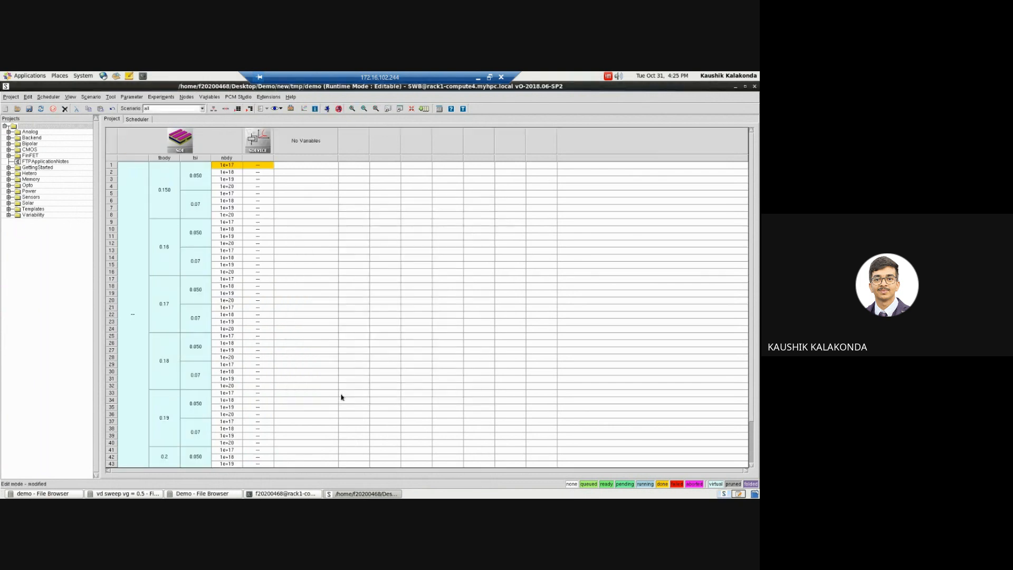
Step: Preprocess and run the sde and sdevice nodes of experiments 2 and 3 (nodes 4 to 7) on the local:default queue
{"action": "left_click", "coordinate": [227, 172]}
{"action": "left_click", "coordinate": [257, 178], "text": "ctrl"}
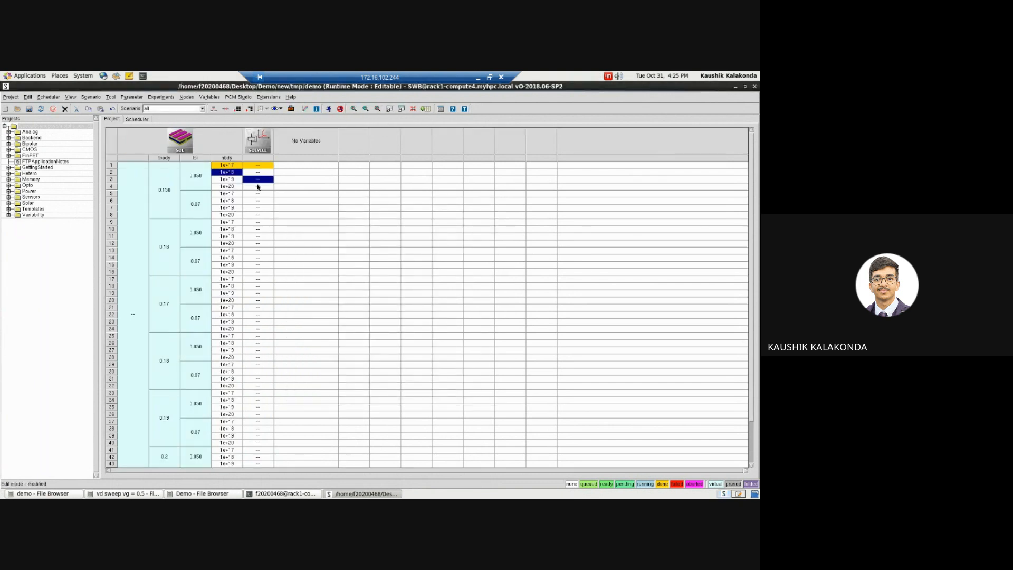
{"action": "left_click", "coordinate": [257, 187]}
{"action": "left_click", "coordinate": [236, 172]}
{"action": "left_click", "coordinate": [256, 172], "text": "ctrl"}
{"action": "left_click", "coordinate": [228, 179], "text": "ctrl"}
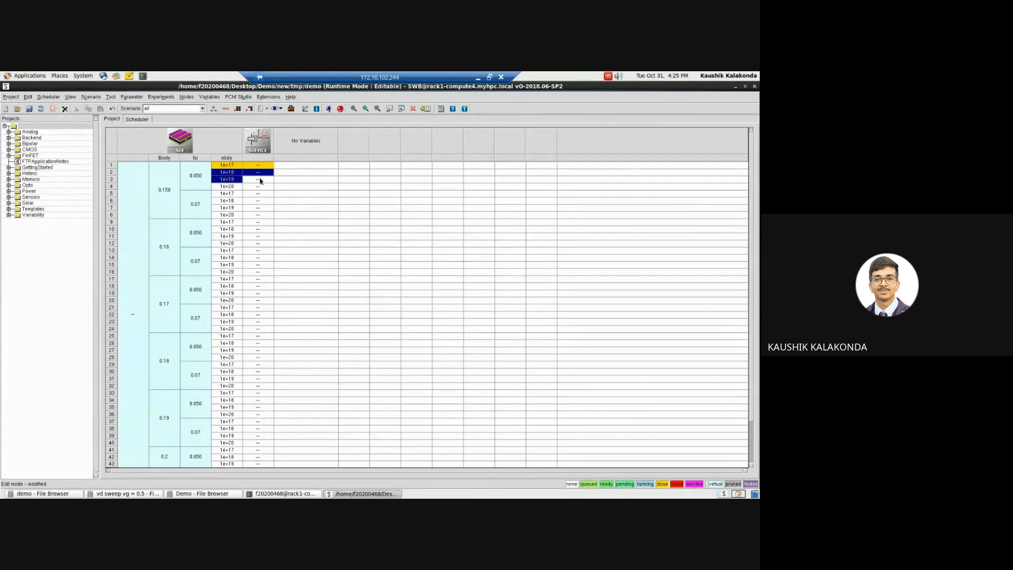
{"action": "left_click", "coordinate": [260, 180], "text": "ctrl"}
{"action": "left_click", "coordinate": [328, 109]}
{"action": "left_click", "coordinate": [335, 316]}
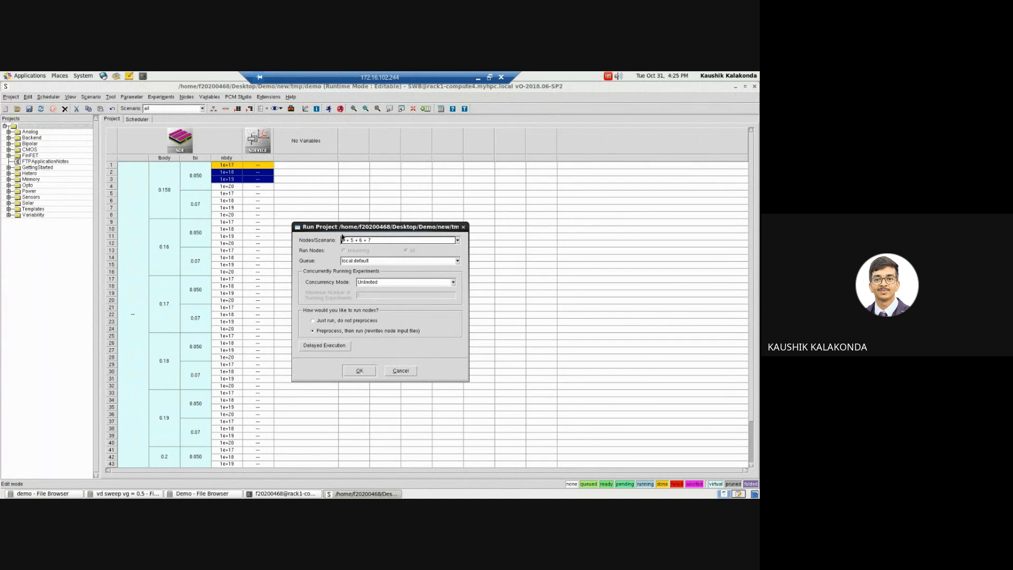
{"action": "left_click", "coordinate": [364, 371]}
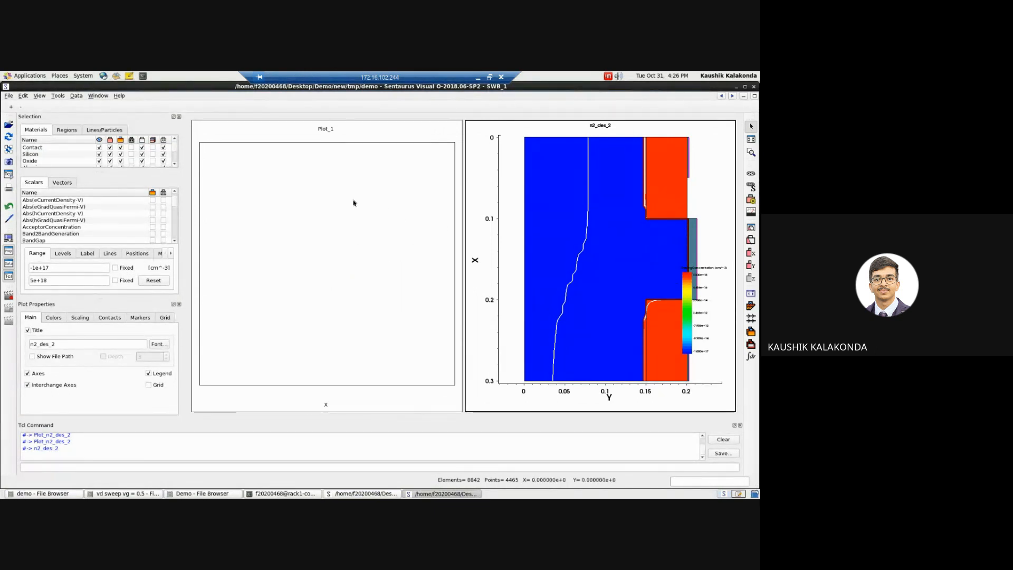
Step: Plot the drain TotalCurrent on the left Y-axis against the drain OuterVoltage from n2_des in the empty Plot_1
{"action": "left_click", "coordinate": [333, 206]}
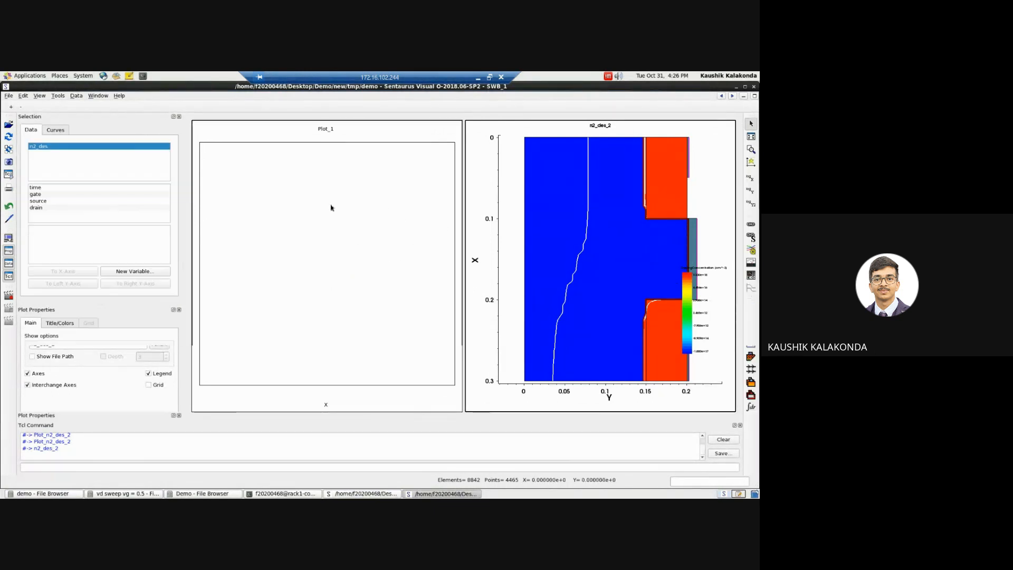
{"action": "left_click", "coordinate": [36, 209]}
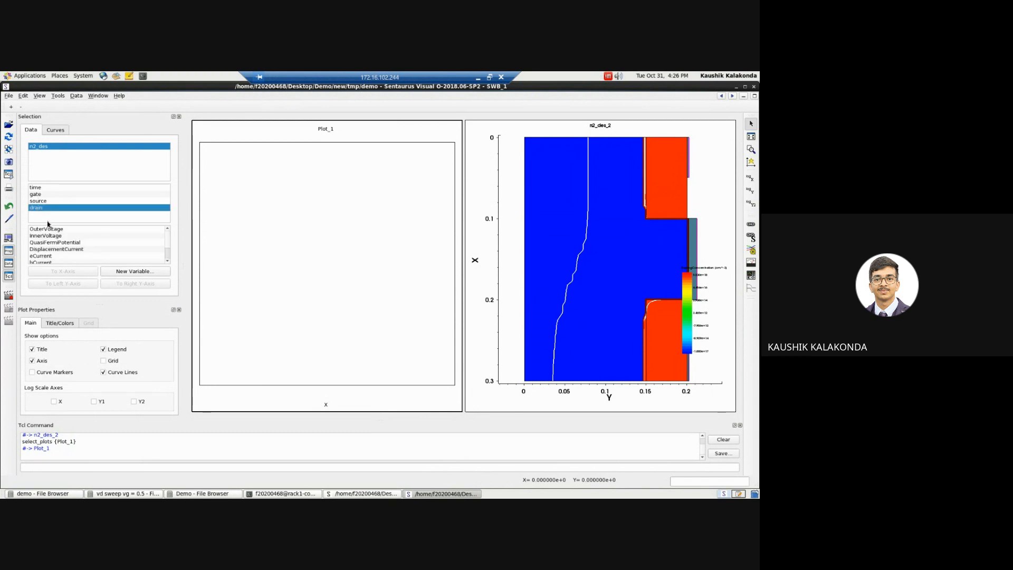
{"action": "left_click", "coordinate": [49, 229]}
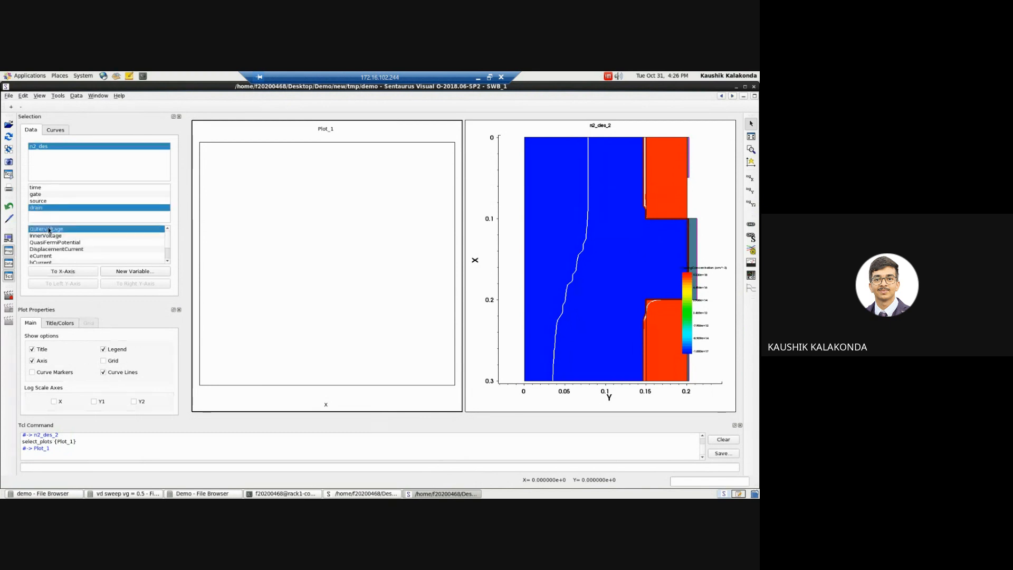
{"action": "left_click", "coordinate": [64, 272]}
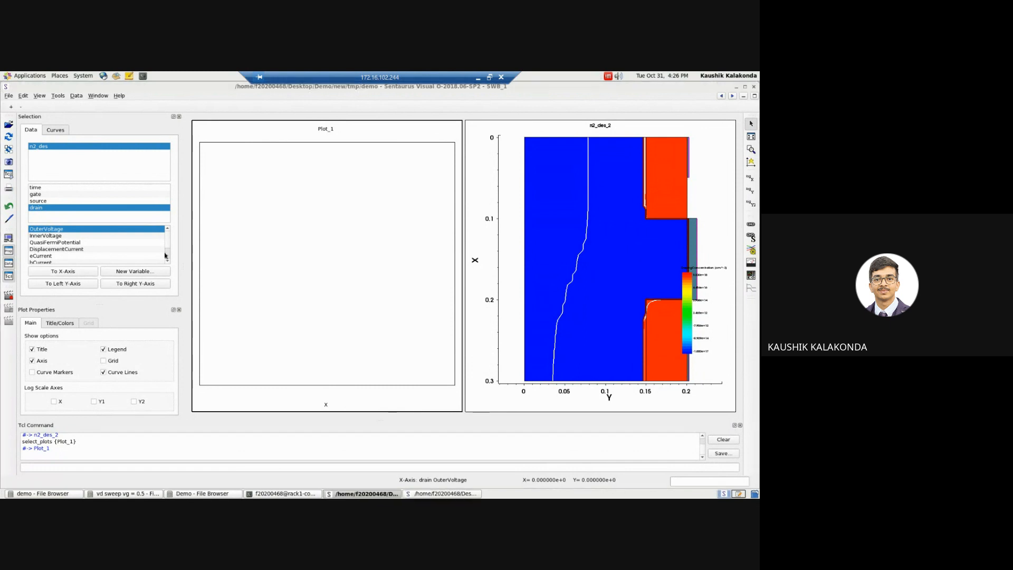
{"action": "scroll", "coordinate": [170, 256], "scroll_direction": "down", "scroll_amount": 1}
{"action": "left_click", "coordinate": [52, 249]}
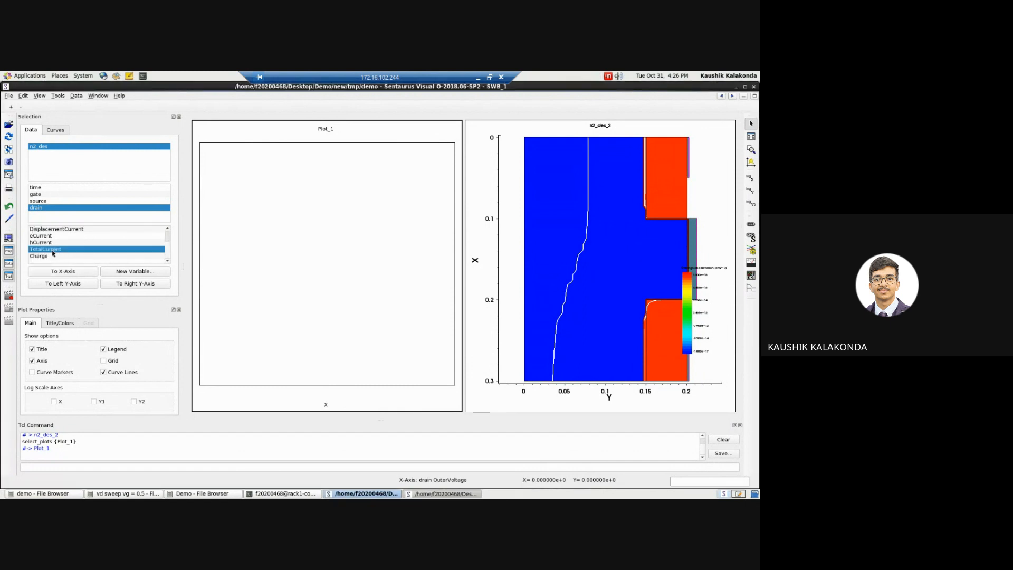
{"action": "left_click", "coordinate": [66, 286]}
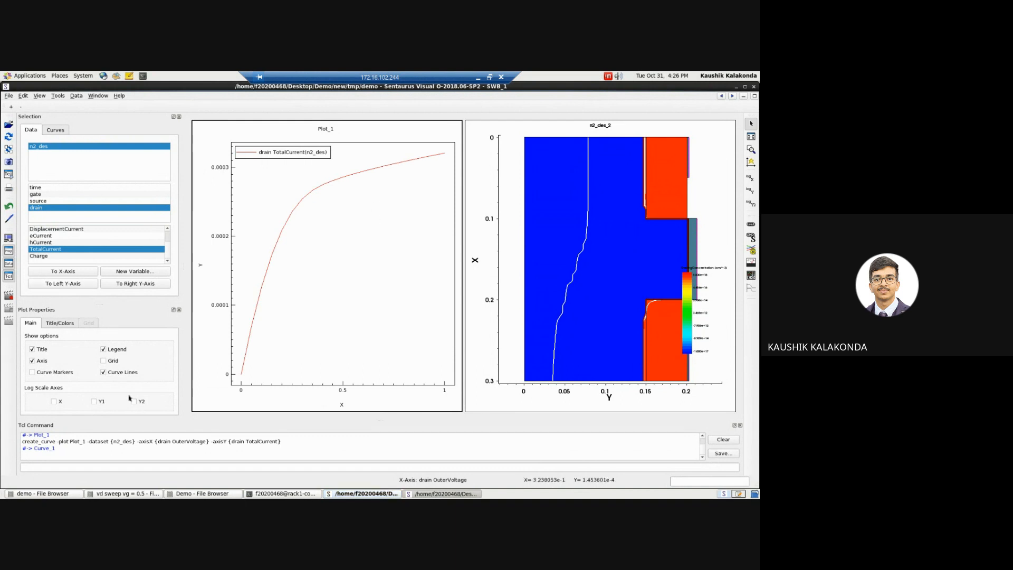
Step: Show the grid and curve markers on the drain current plot, and close Sentaurus Visual
{"action": "left_click", "coordinate": [103, 361]}
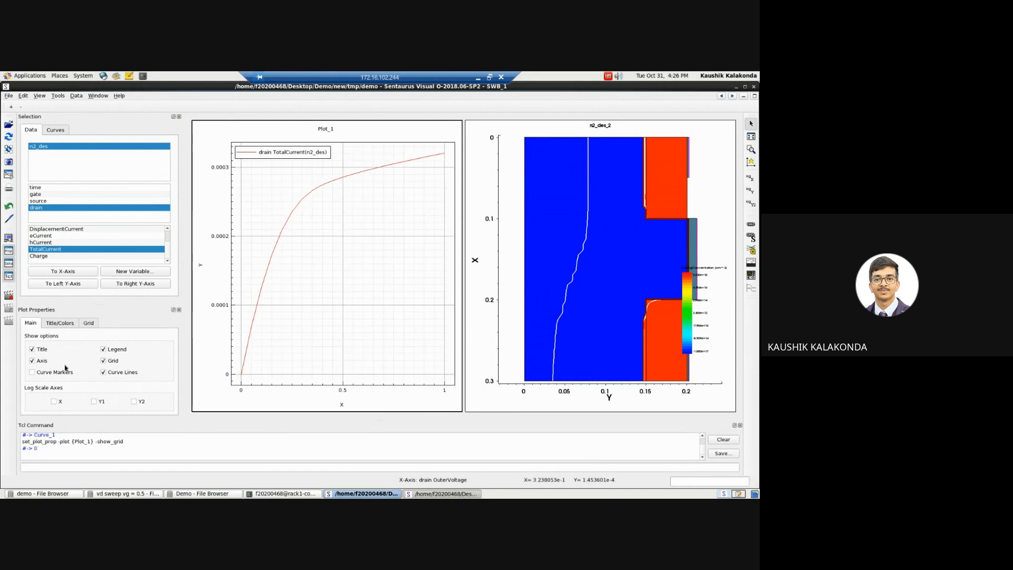
{"action": "left_click", "coordinate": [33, 372]}
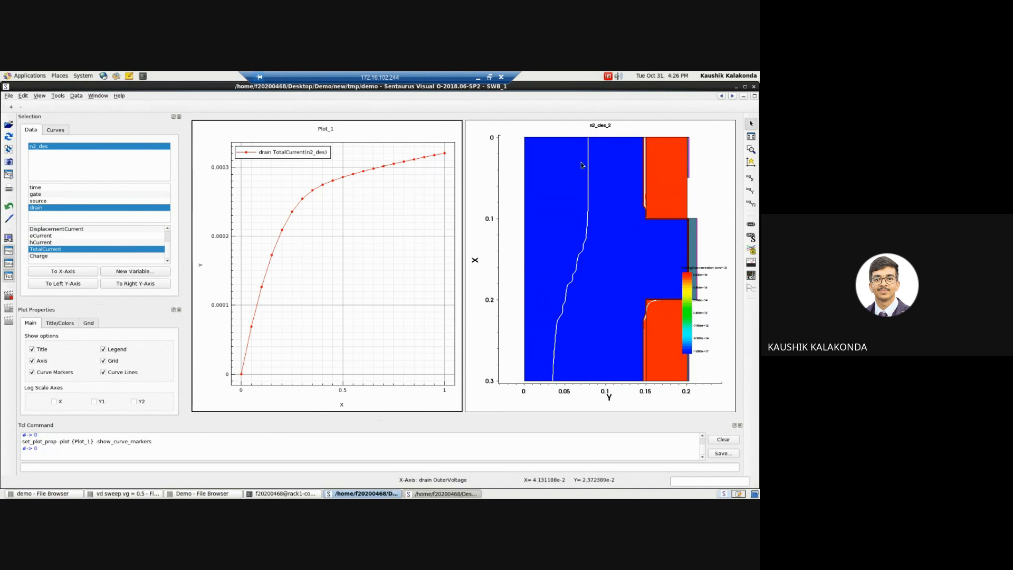
{"action": "left_click", "coordinate": [754, 87]}
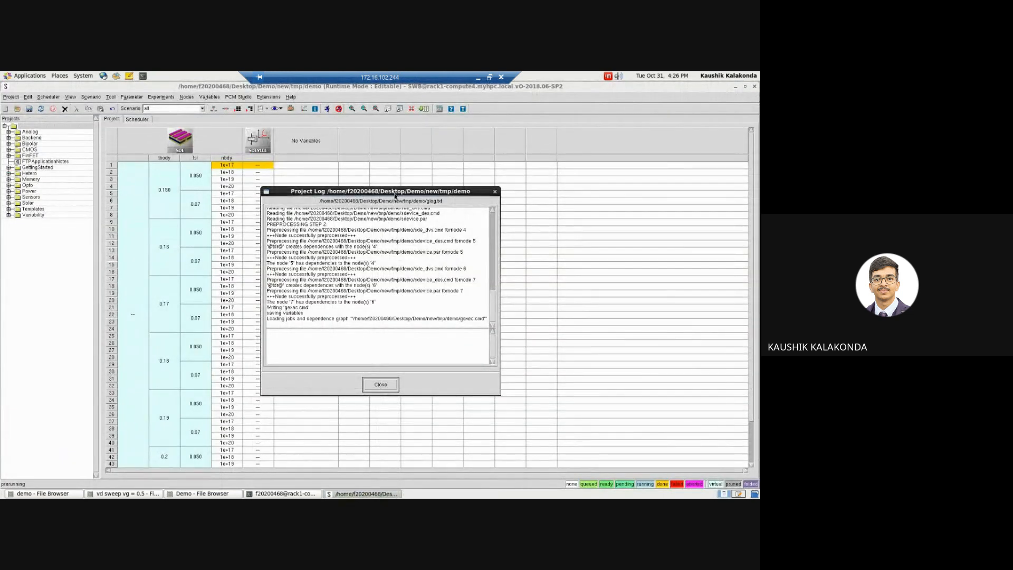
Step: Move the project log off the experiment table and open the Node Explorer for experiment 2's 1e+18 sde node
{"action": "left_click_drag", "start_coordinate": [395, 195], "coordinate": [471, 182]}
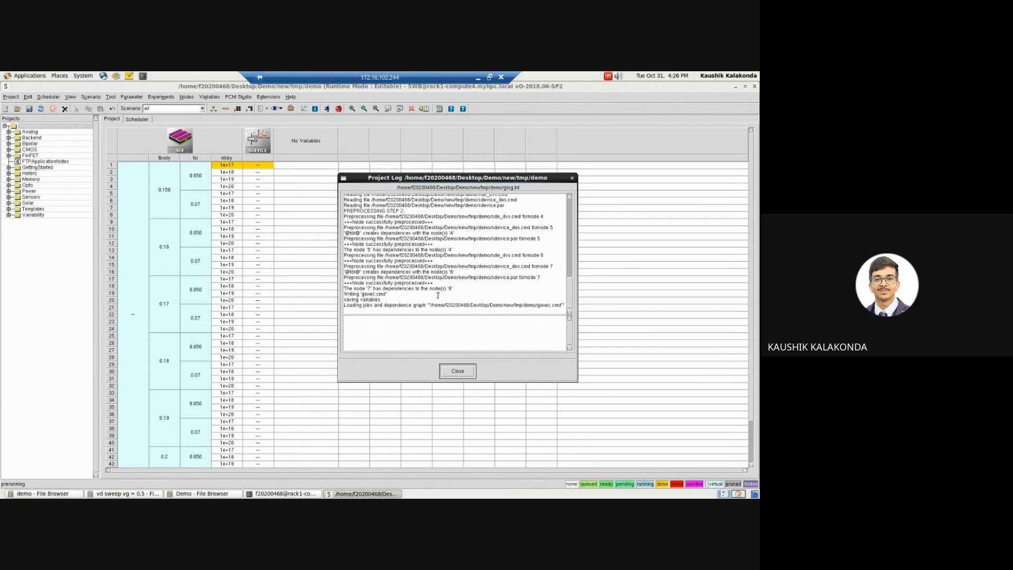
{"action": "double_click", "coordinate": [232, 174]}
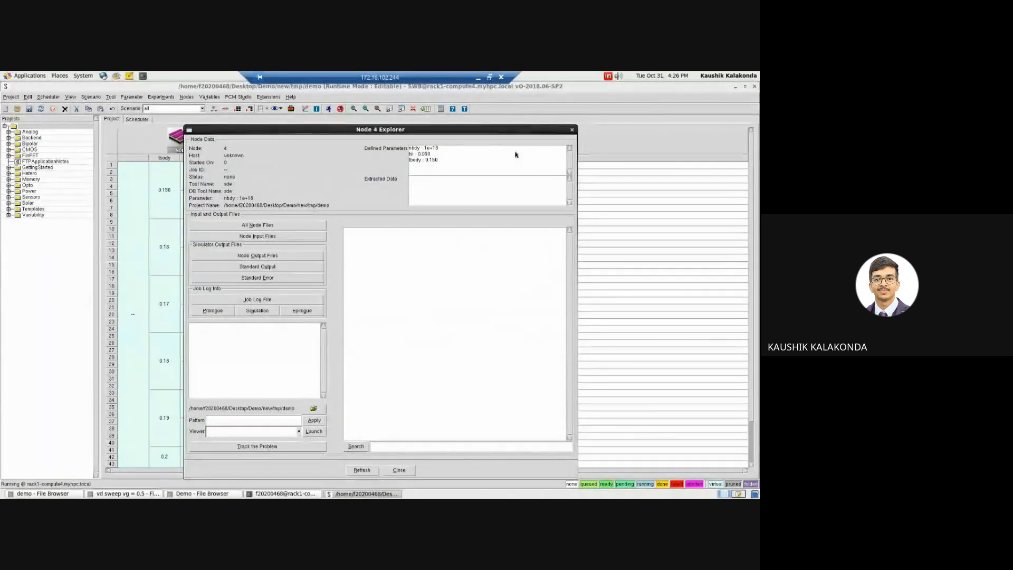
Step: Close the Node 4 Explorer, switch to the other workspace and close the sde_dvs.cmd file in gedit to reach the swb_mosfet_batch1 project
{"action": "left_click", "coordinate": [572, 130]}
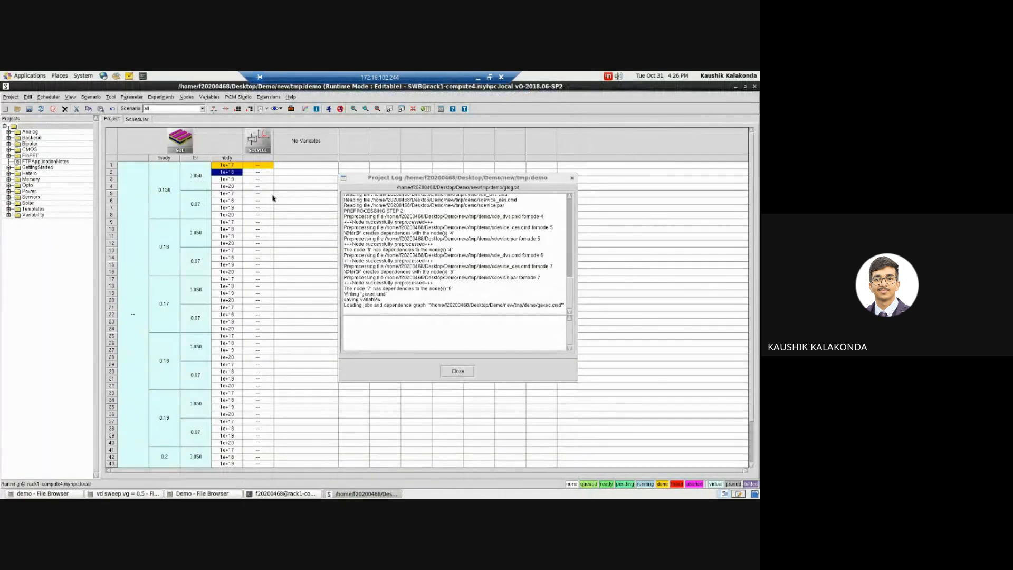
{"action": "left_click", "coordinate": [245, 194]}
{"action": "left_click", "coordinate": [246, 201]}
{"action": "left_click", "coordinate": [725, 494]}
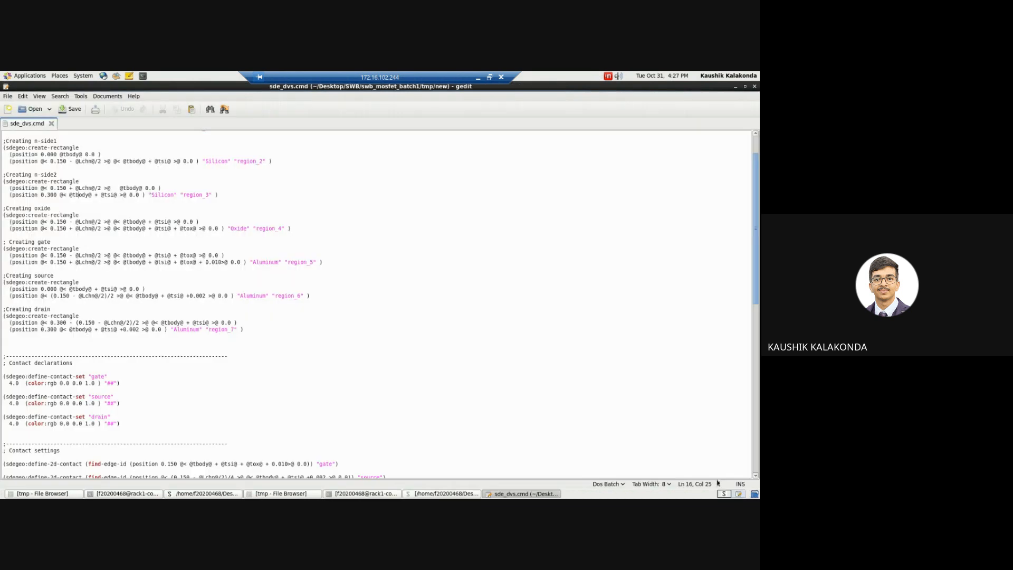
{"action": "left_click", "coordinate": [755, 86]}
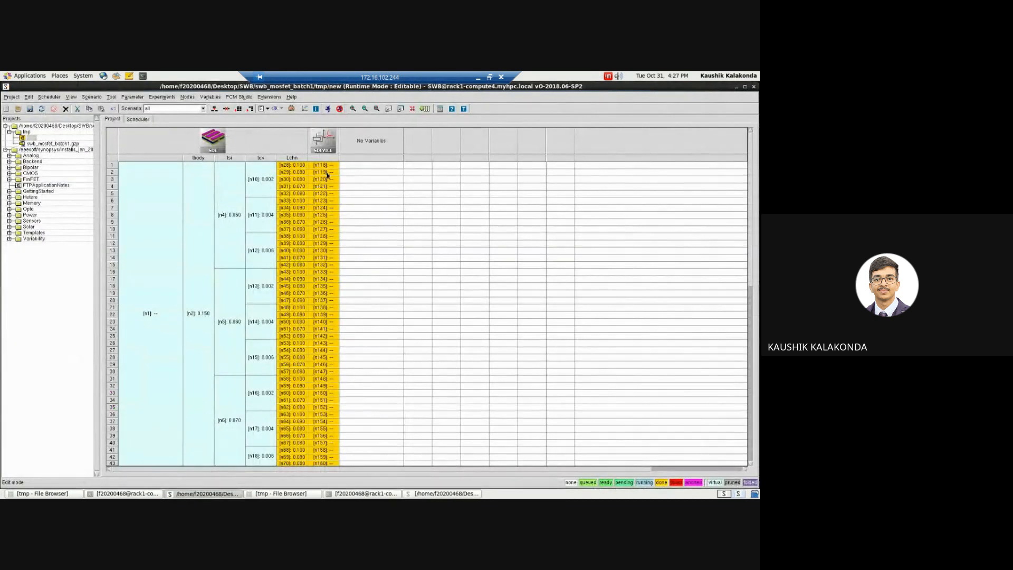
{"action": "left_click", "coordinate": [294, 165]}
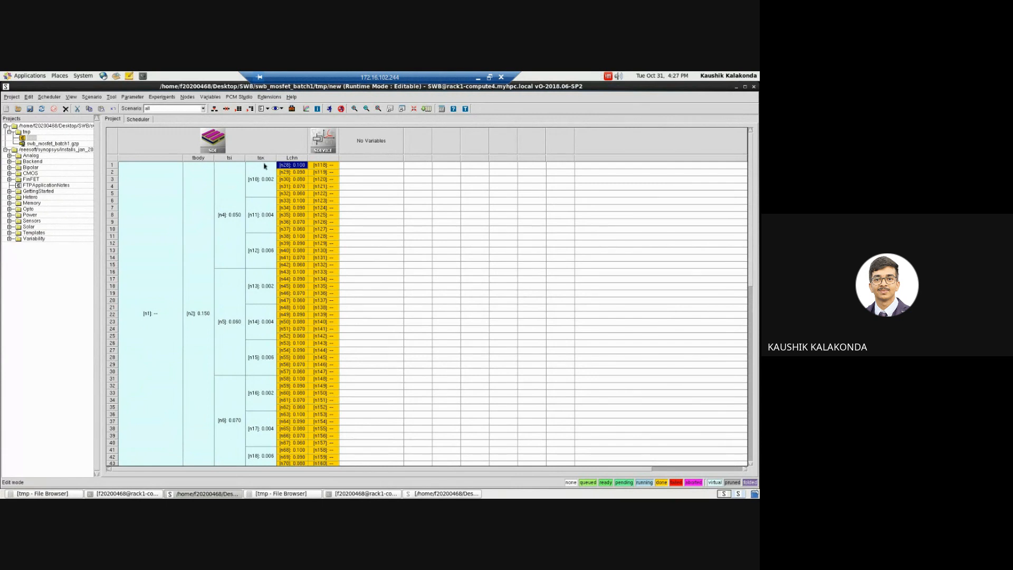
{"action": "left_click", "coordinate": [303, 174], "text": "ctrl"}
{"action": "left_click", "coordinate": [303, 180], "text": "ctrl"}
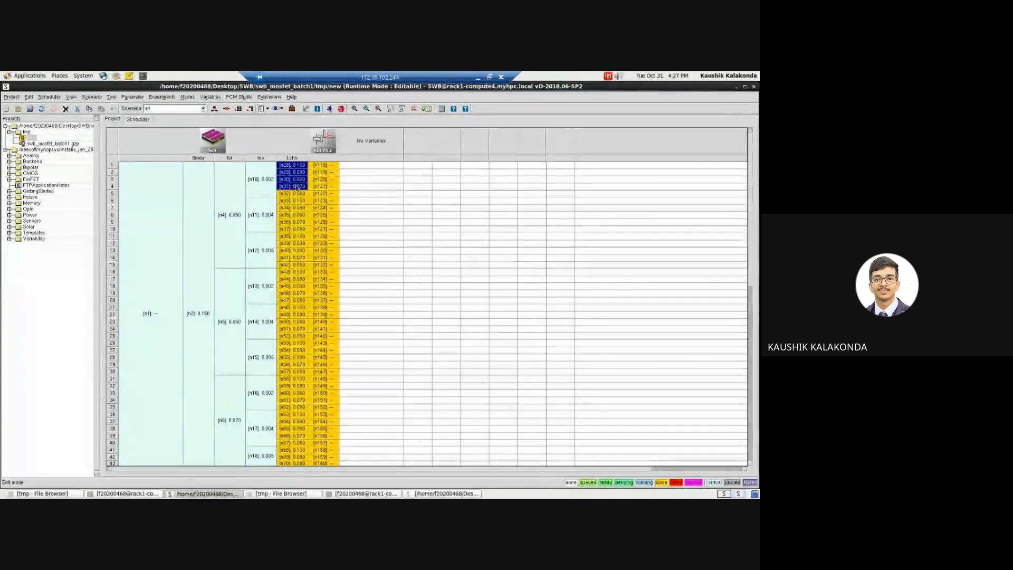
{"action": "left_click", "coordinate": [296, 186], "text": "ctrl"}
{"action": "left_click", "coordinate": [295, 193], "text": "ctrl"}
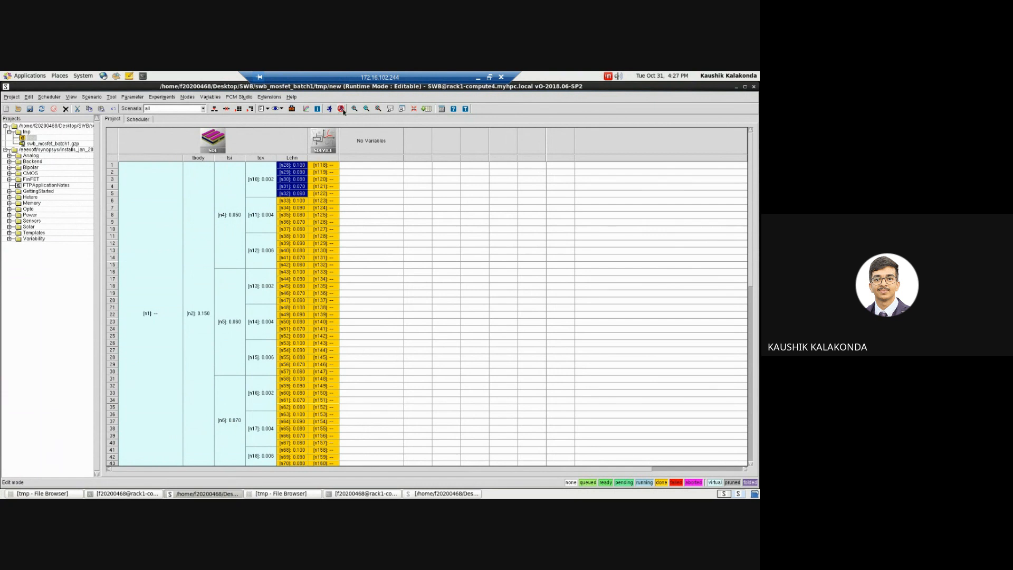
{"action": "left_click", "coordinate": [282, 108]}
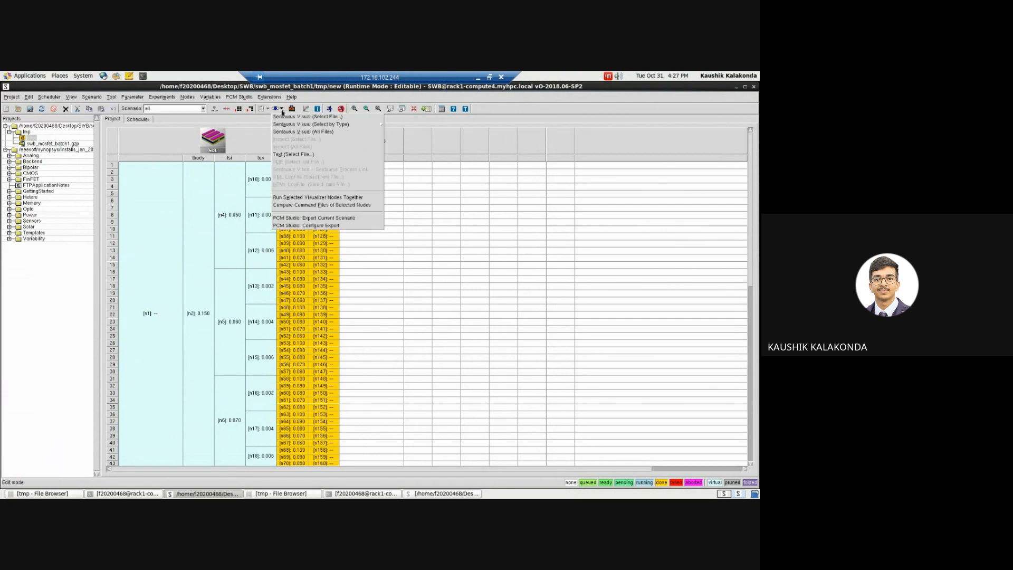
{"action": "left_click", "coordinate": [303, 117]}
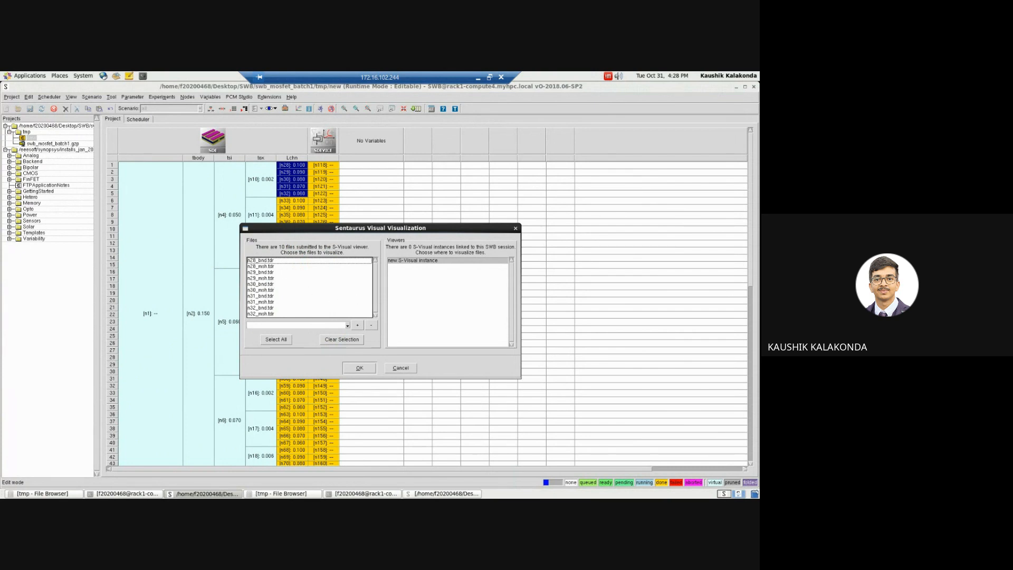
{"action": "left_click", "coordinate": [515, 229]}
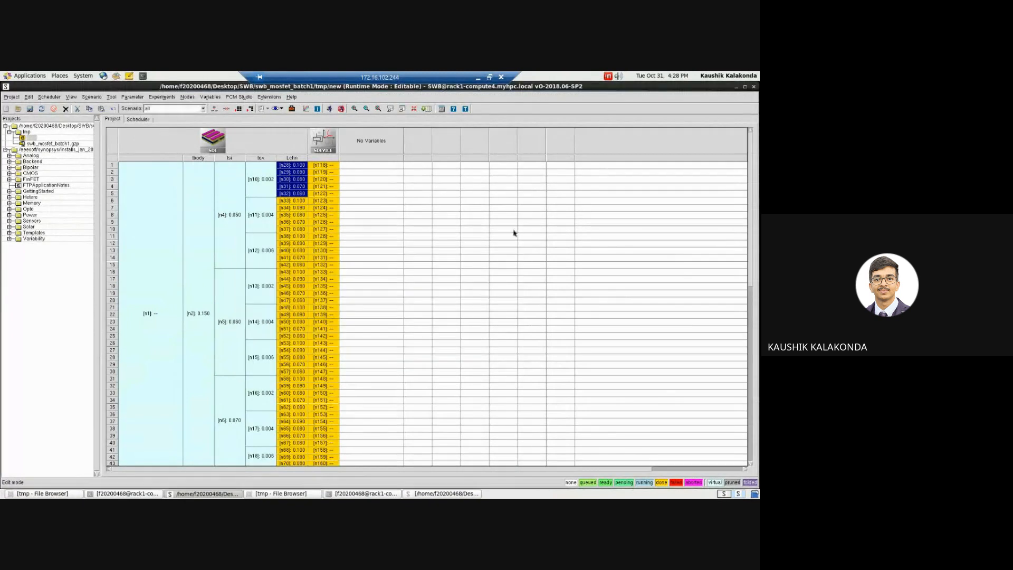
Step: Select the sdevice nodes n118 to n122 of experiments 1 to 5 and open the Sentaurus Visual file selection for them
{"action": "left_click", "coordinate": [324, 165]}
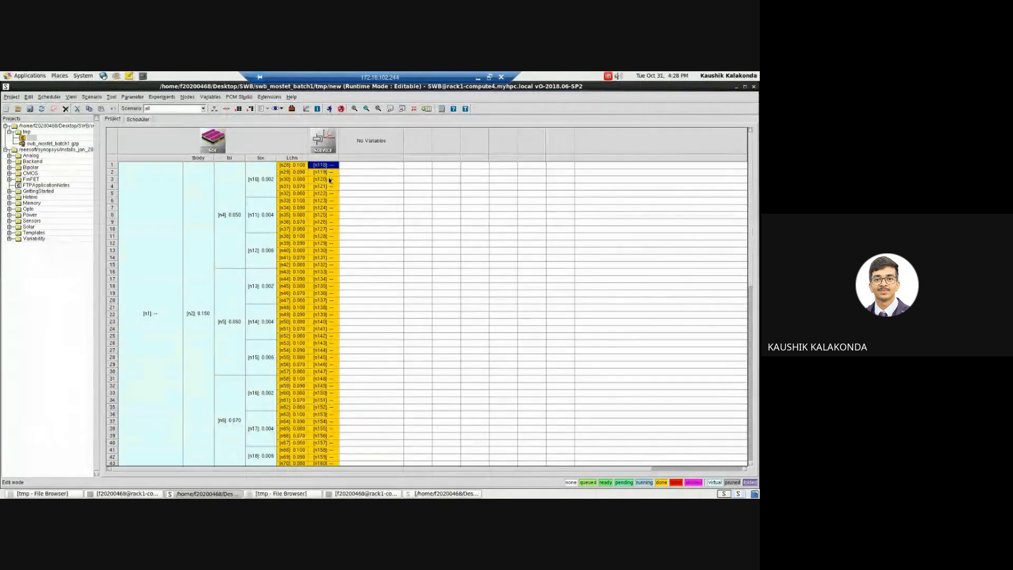
{"action": "left_click", "coordinate": [332, 174], "text": "ctrl"}
{"action": "left_click", "coordinate": [330, 180], "text": "ctrl"}
{"action": "left_click", "coordinate": [327, 186], "text": "ctrl"}
{"action": "left_click", "coordinate": [326, 195], "text": "ctrl"}
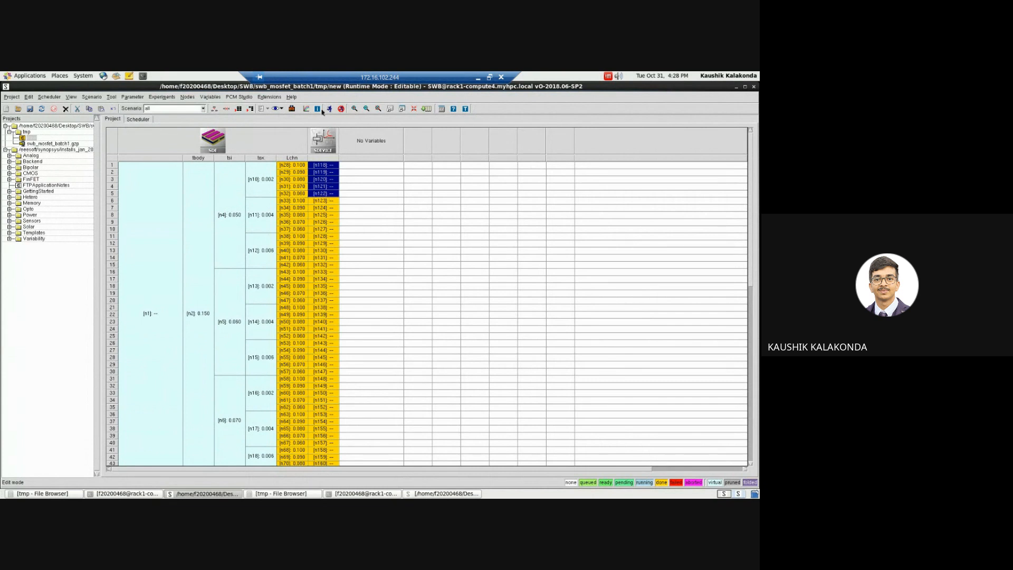
{"action": "left_click", "coordinate": [281, 109]}
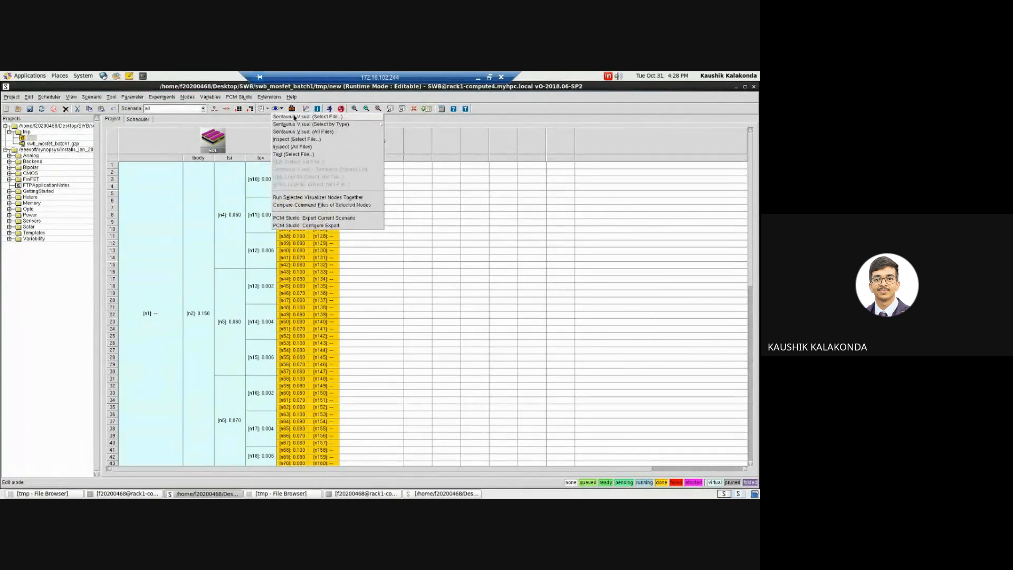
{"action": "left_click", "coordinate": [294, 116]}
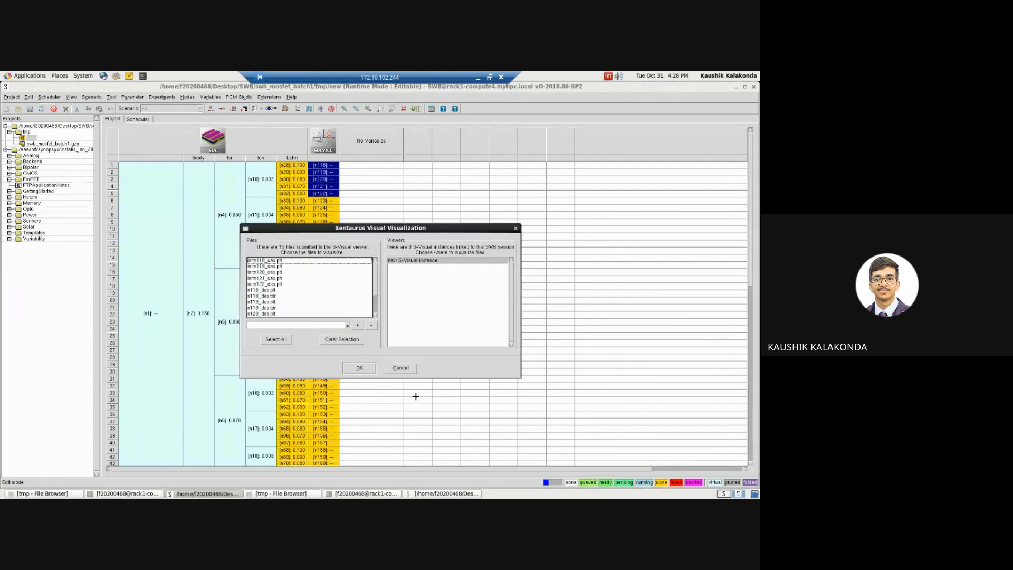
Step: Load n118_des.plt, n119_des.plt, n120_des.plt, n121_des.plt and n122_des.plt into a new S-Visual instance
{"action": "left_click", "coordinate": [269, 291]}
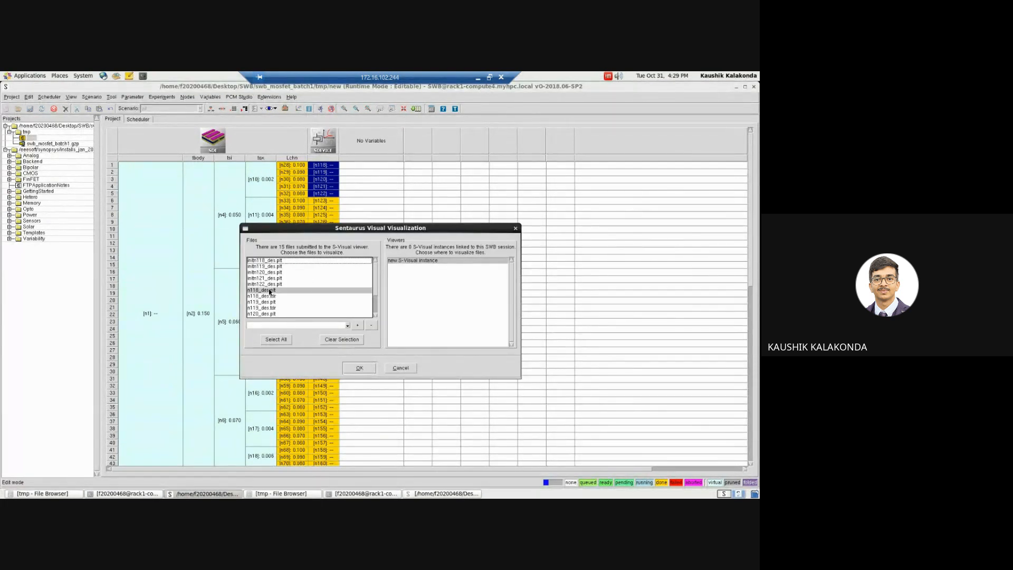
{"action": "left_click", "coordinate": [375, 315]}
{"action": "left_click", "coordinate": [375, 314]}
{"action": "left_click", "coordinate": [375, 315]}
{"action": "left_click", "coordinate": [375, 316]}
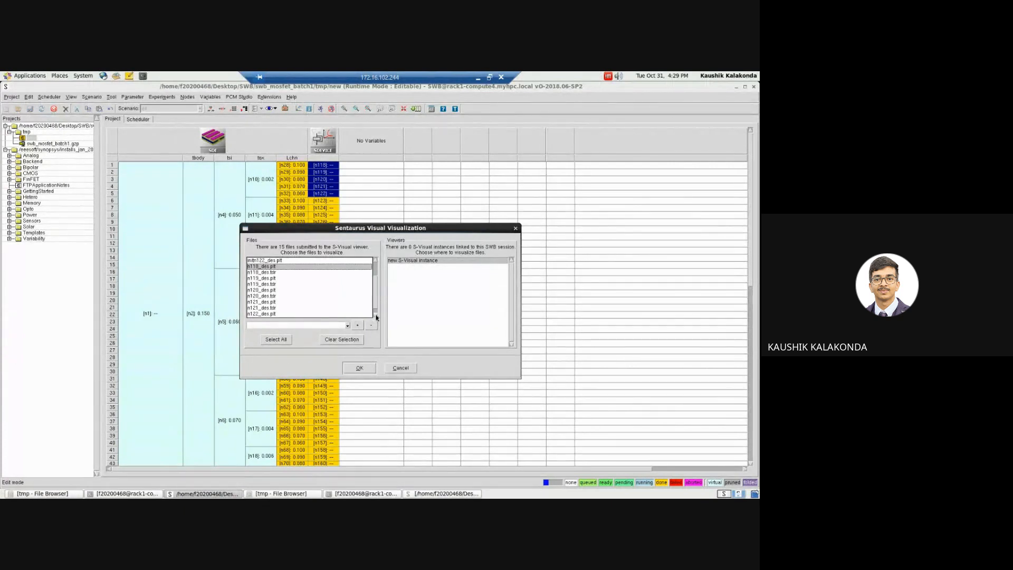
{"action": "left_click", "coordinate": [272, 278], "text": "ctrl"}
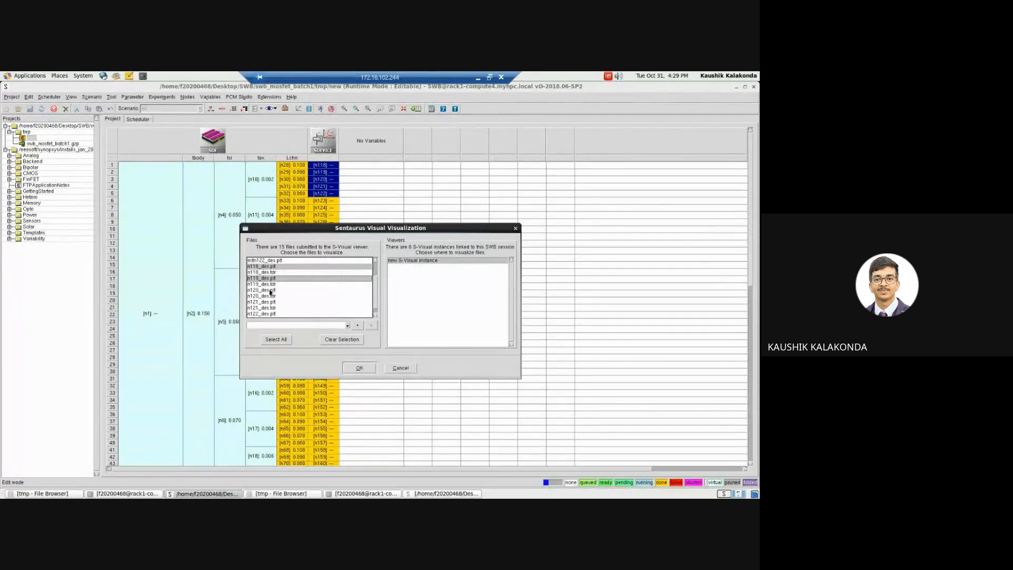
{"action": "left_click", "coordinate": [270, 290], "text": "ctrl"}
{"action": "left_click", "coordinate": [275, 302], "text": "ctrl"}
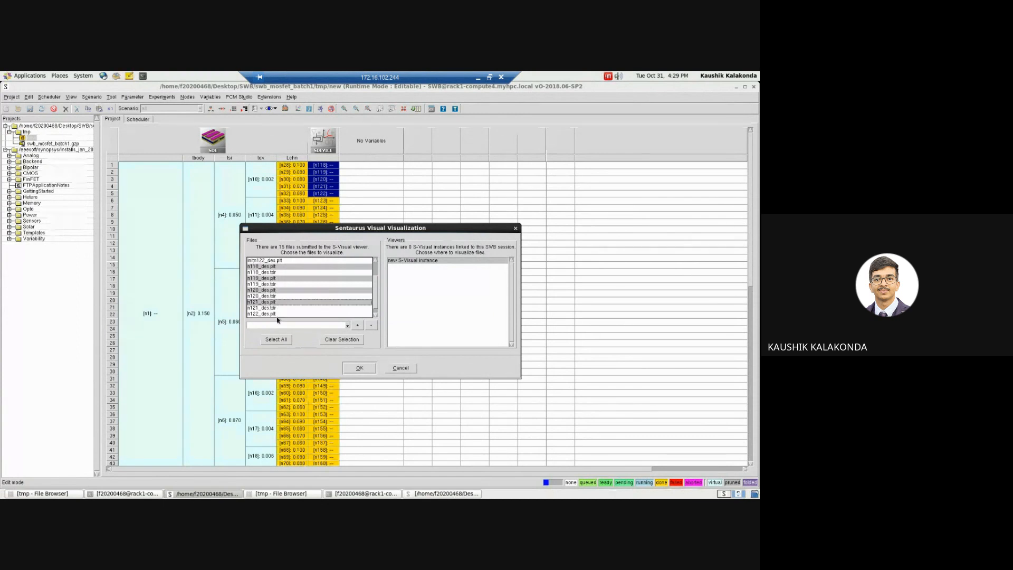
{"action": "left_click", "coordinate": [276, 314], "text": "ctrl"}
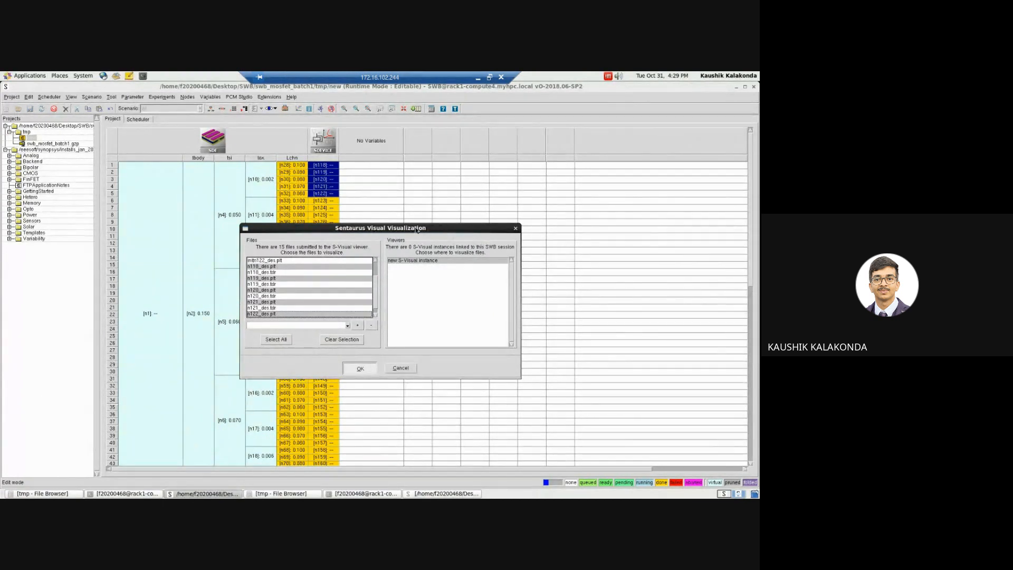
{"action": "left_click_drag", "start_coordinate": [417, 229], "coordinate": [403, 197]}
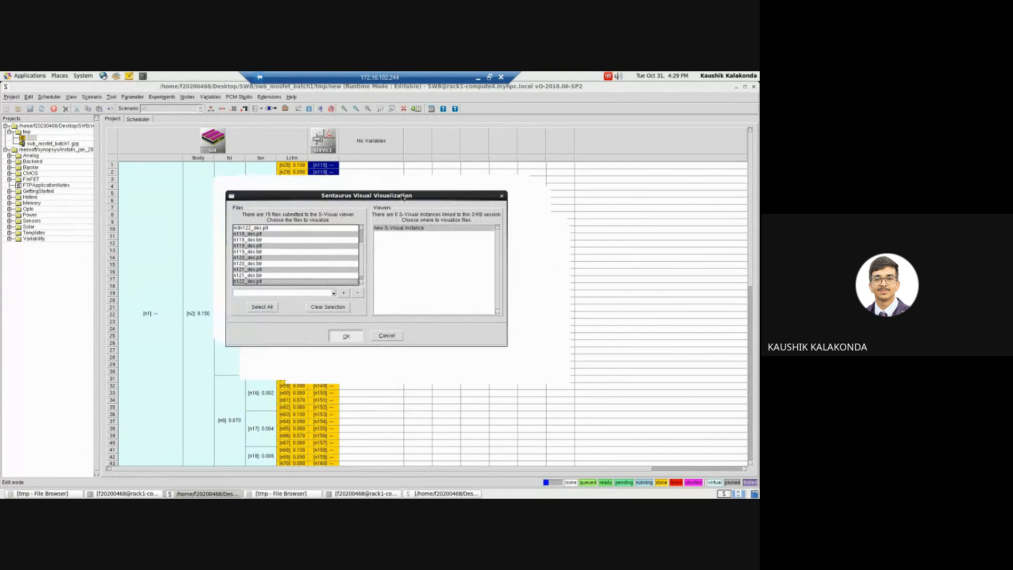
Step: Look over the experiment table of the swb_mosfet_batch2 project and return to the swb_mosfet_batch1 project
{"action": "left_click", "coordinate": [444, 494]}
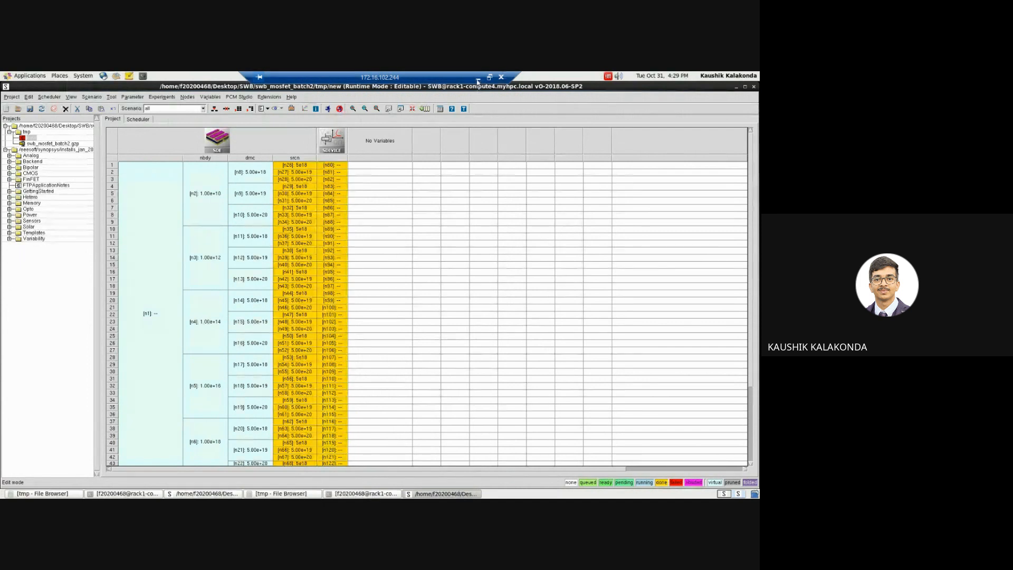
{"action": "left_click", "coordinate": [478, 80]}
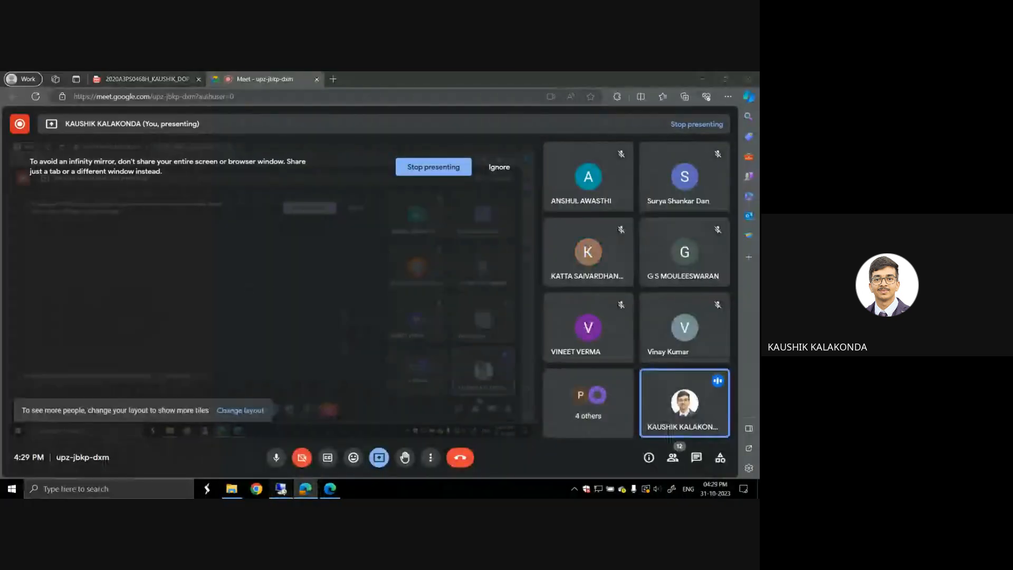
{"action": "left_click", "coordinate": [281, 489]}
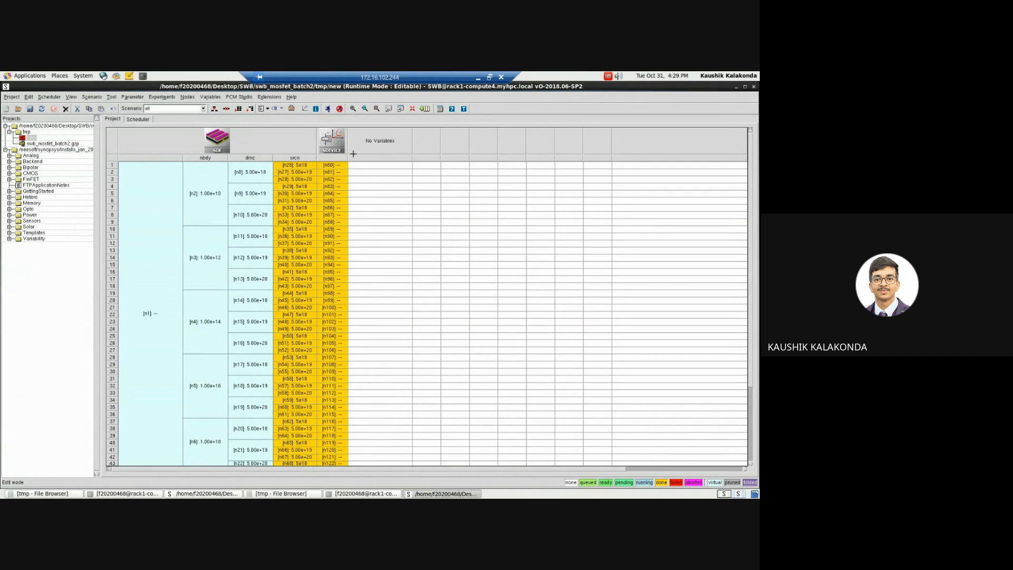
{"action": "left_click", "coordinate": [369, 194]}
{"action": "left_click", "coordinate": [379, 180]}
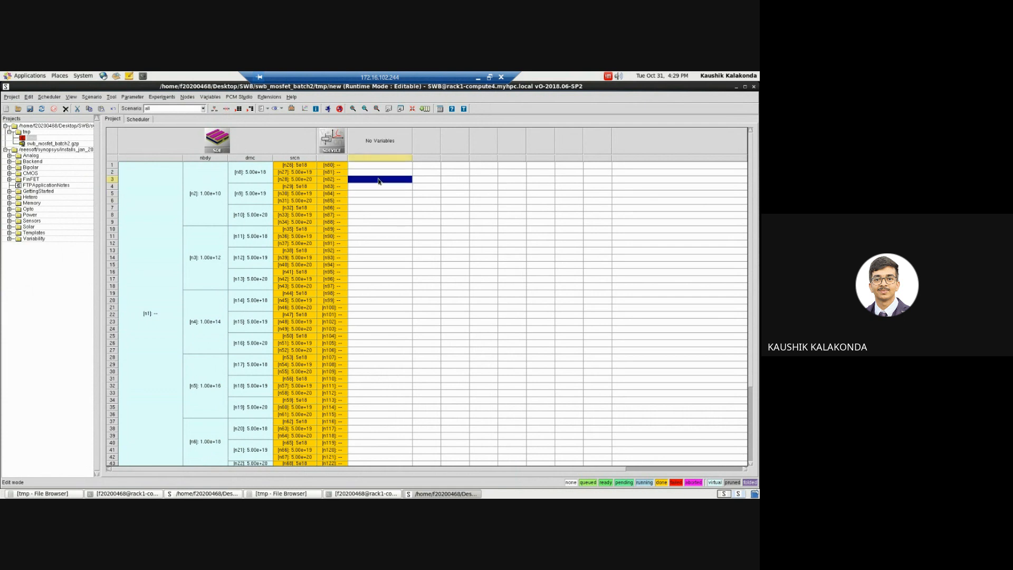
{"action": "left_click", "coordinate": [444, 494]}
{"action": "left_click", "coordinate": [444, 494]}
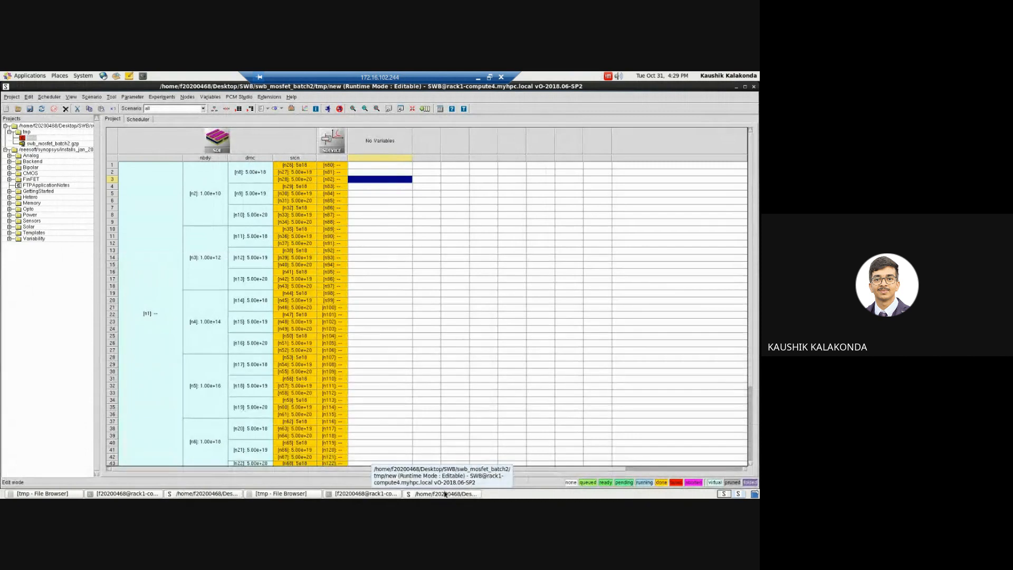
{"action": "left_click", "coordinate": [444, 493]}
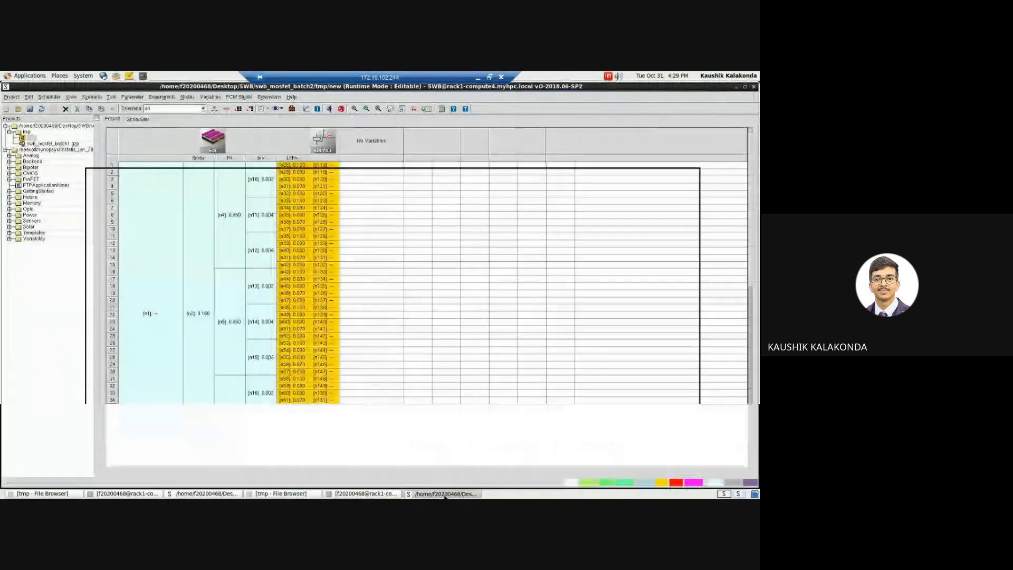
{"action": "left_click", "coordinate": [389, 343]}
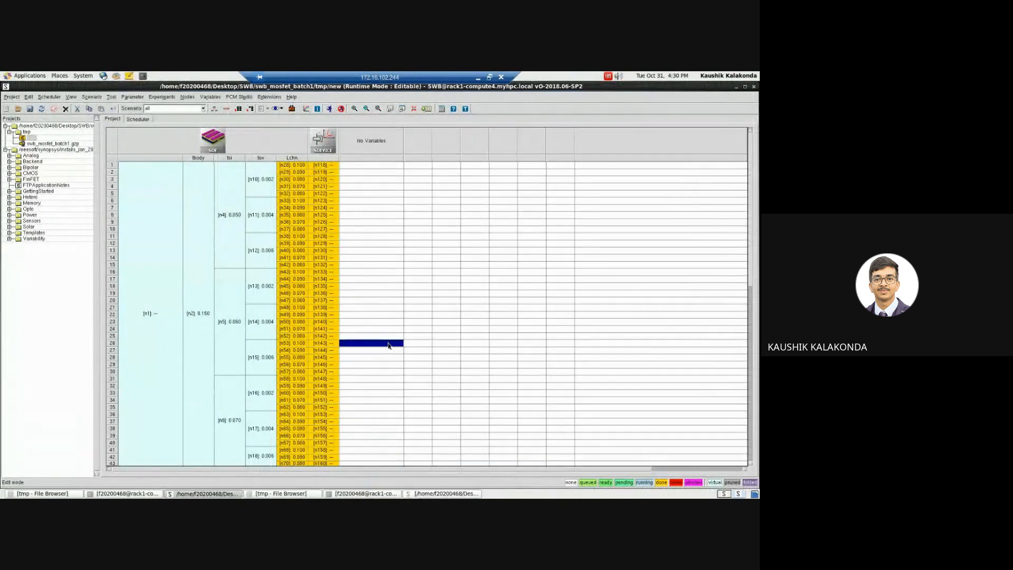
{"action": "left_click", "coordinate": [397, 294]}
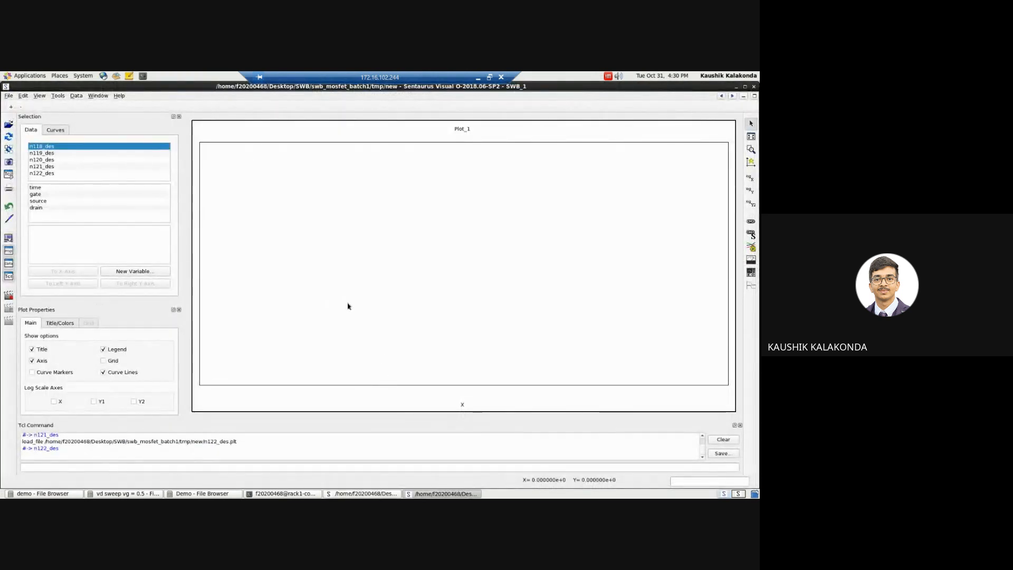
Step: Move the Sentaurus Visual window with the batch1 datasets to the workspace on the right and switch to that workspace
{"action": "right_click", "coordinate": [439, 494]}
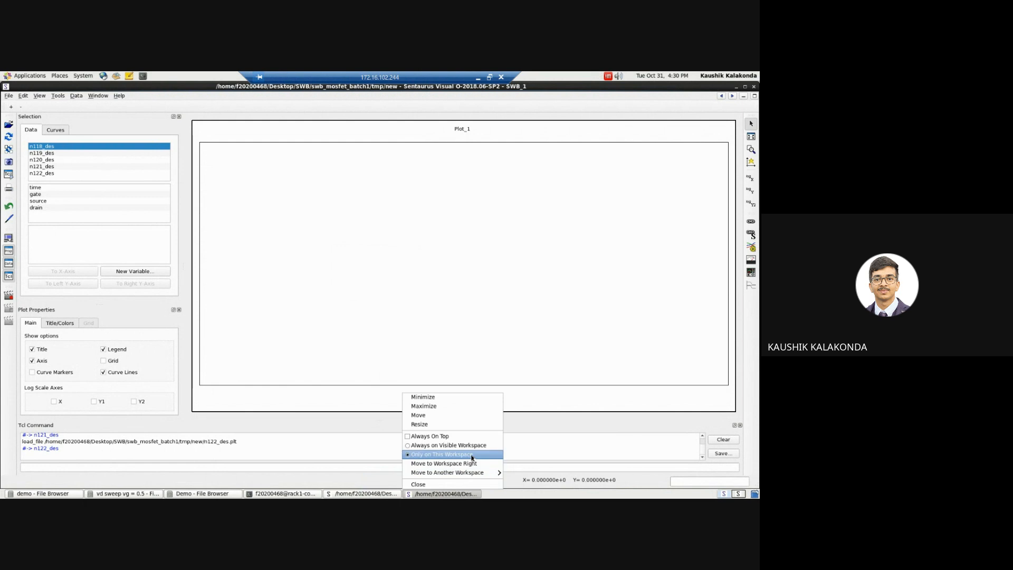
{"action": "left_click", "coordinate": [454, 463]}
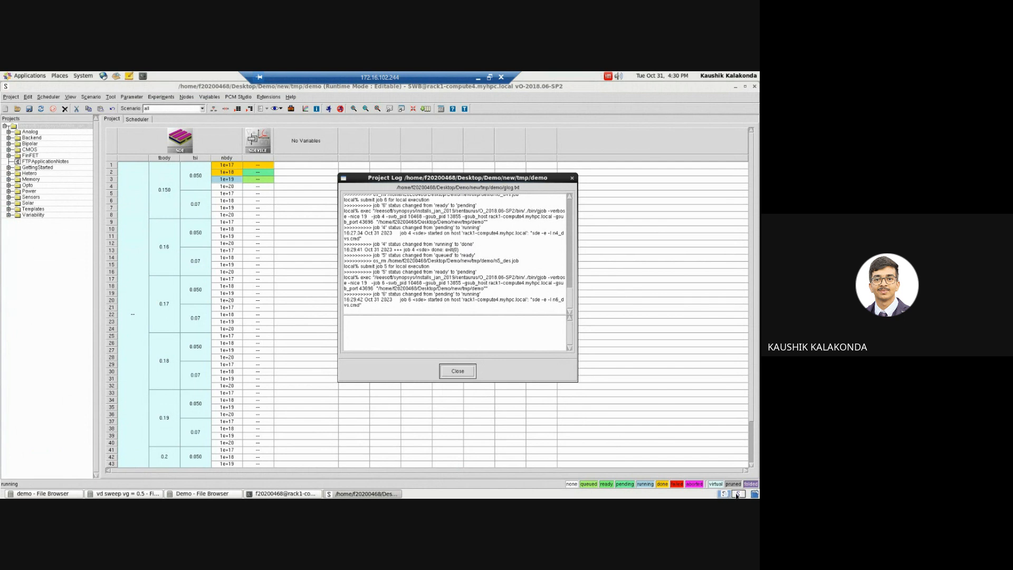
{"action": "left_click", "coordinate": [350, 495]}
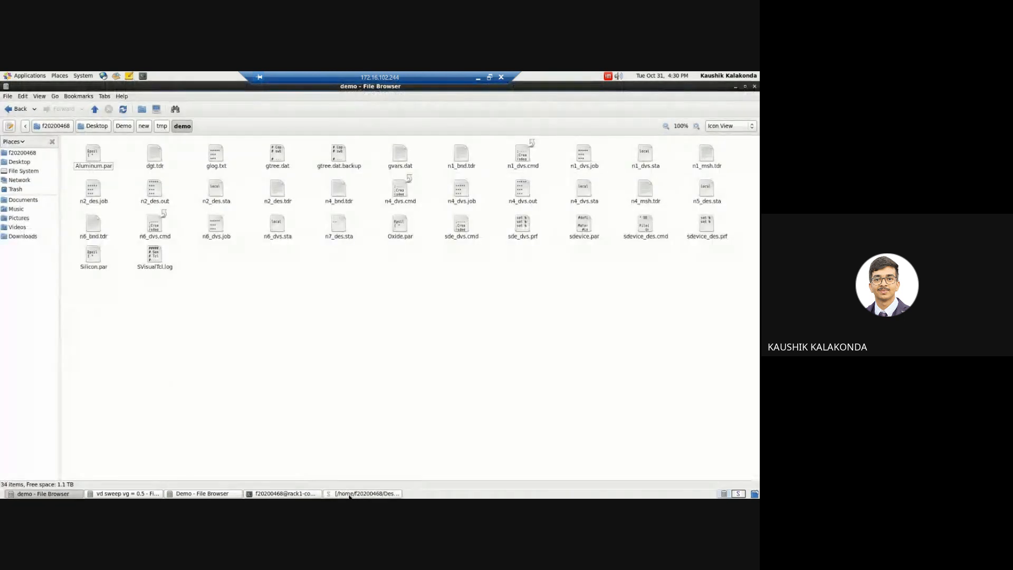
{"action": "left_click", "coordinate": [349, 495]}
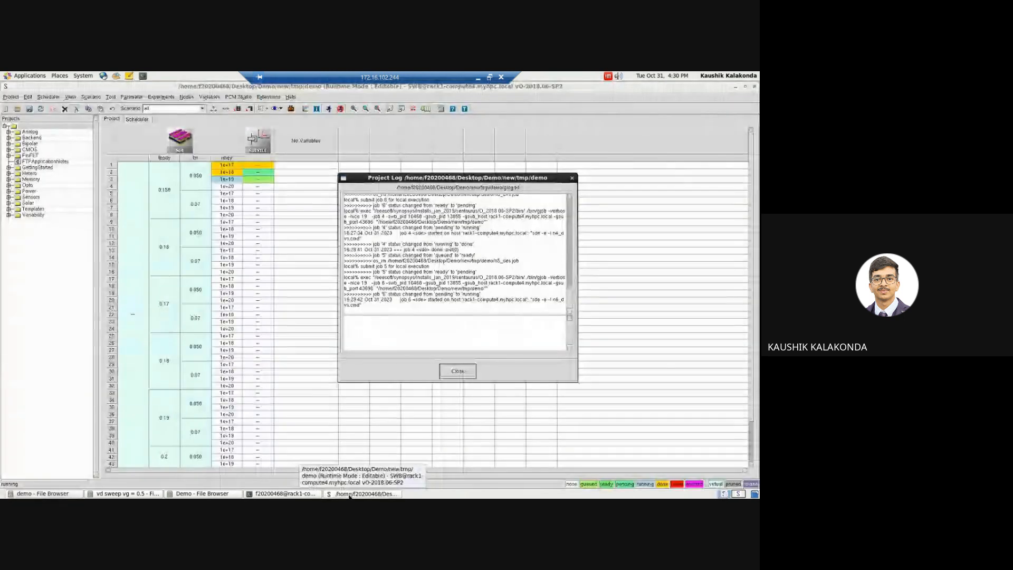
{"action": "left_click", "coordinate": [738, 495]}
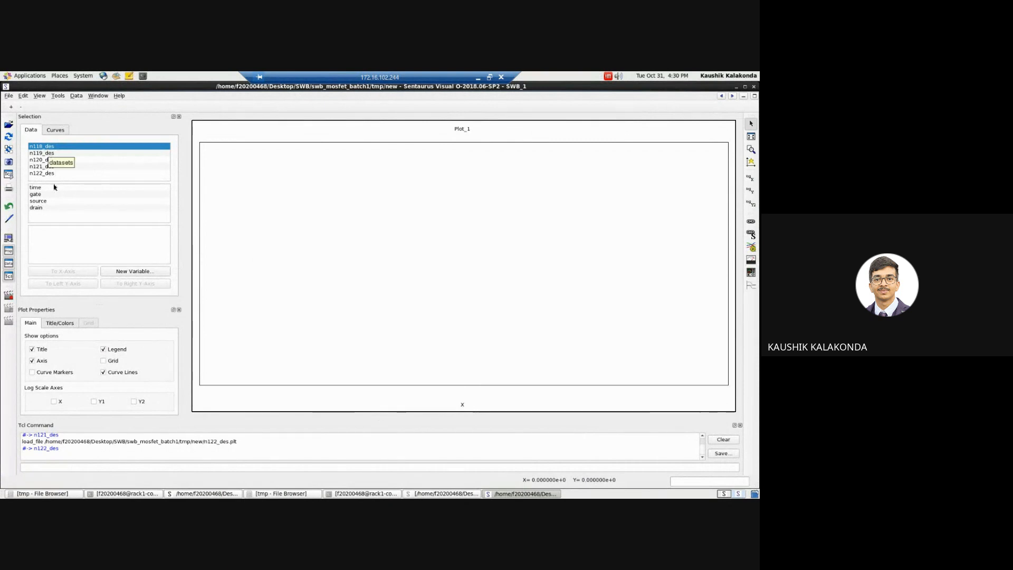
Step: Assign the drain OuterVoltage of dataset n118_des to the X-axis of Plot_1
{"action": "left_click", "coordinate": [37, 208]}
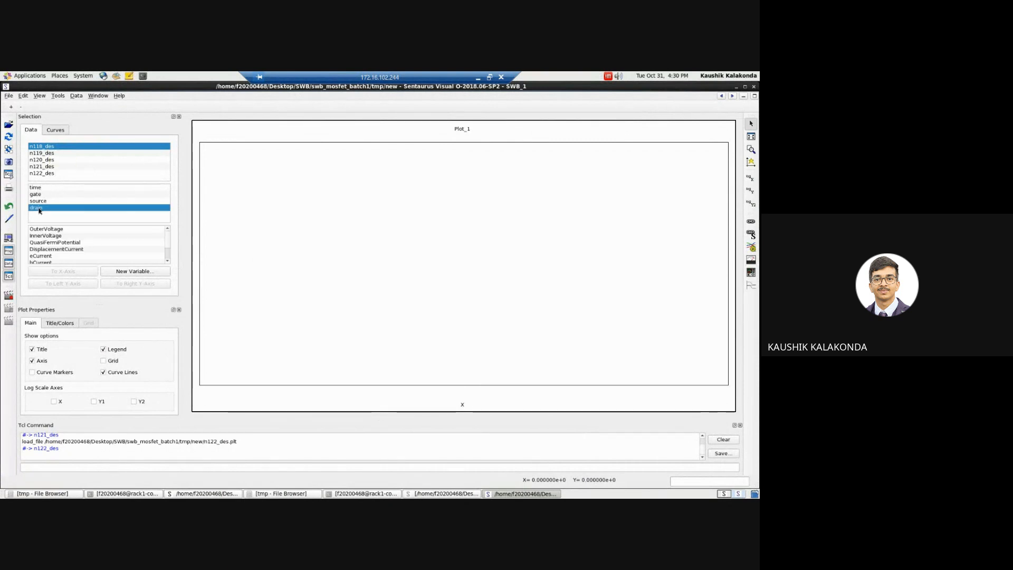
{"action": "left_click", "coordinate": [53, 231]}
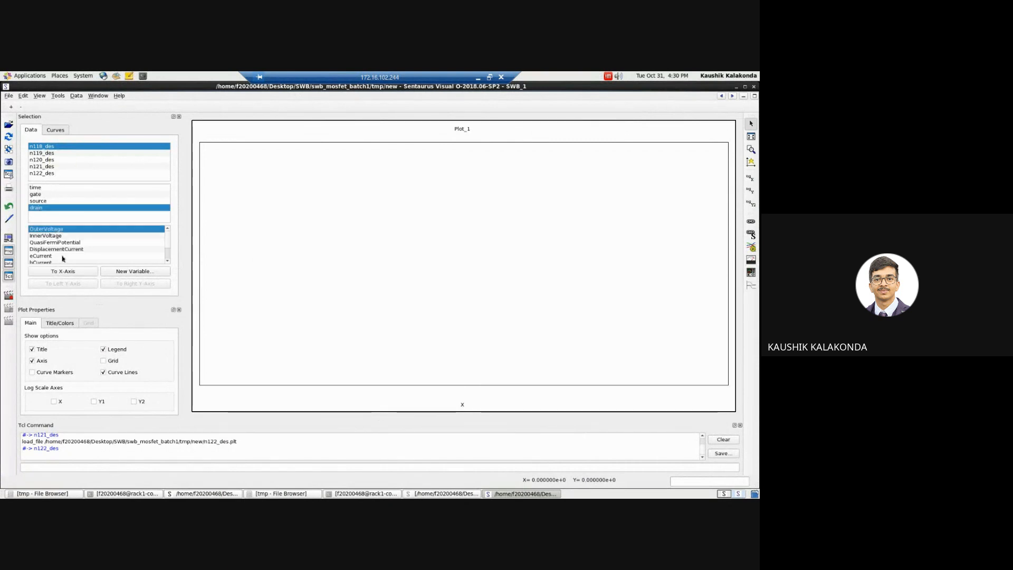
{"action": "left_click", "coordinate": [63, 272]}
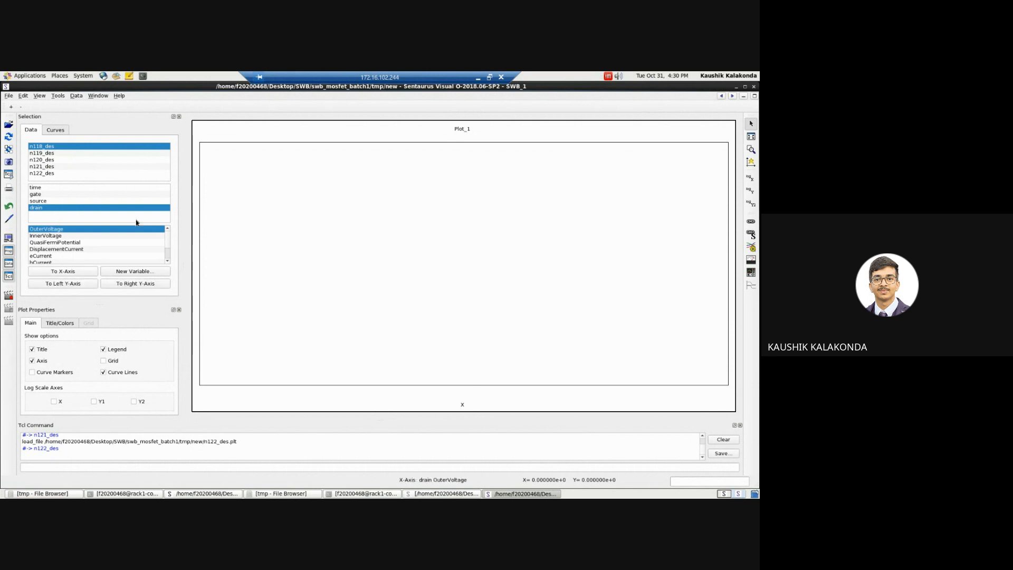
Step: Plot the drain TotalCurrent of dataset n118_des on the left Y-axis of Plot_1
{"action": "scroll", "coordinate": [168, 249], "scroll_direction": "down", "scroll_amount": 1}
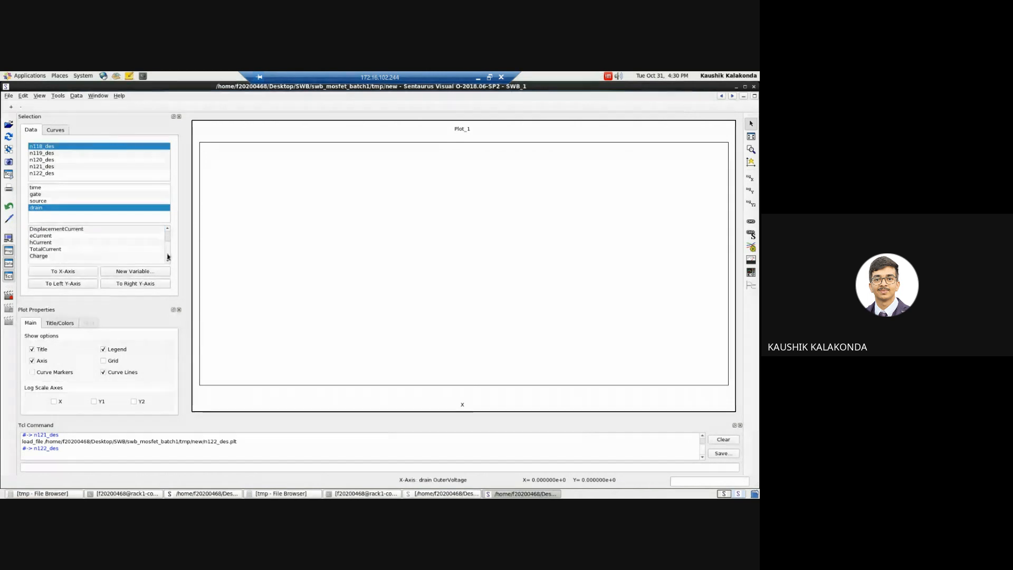
{"action": "left_click", "coordinate": [66, 249]}
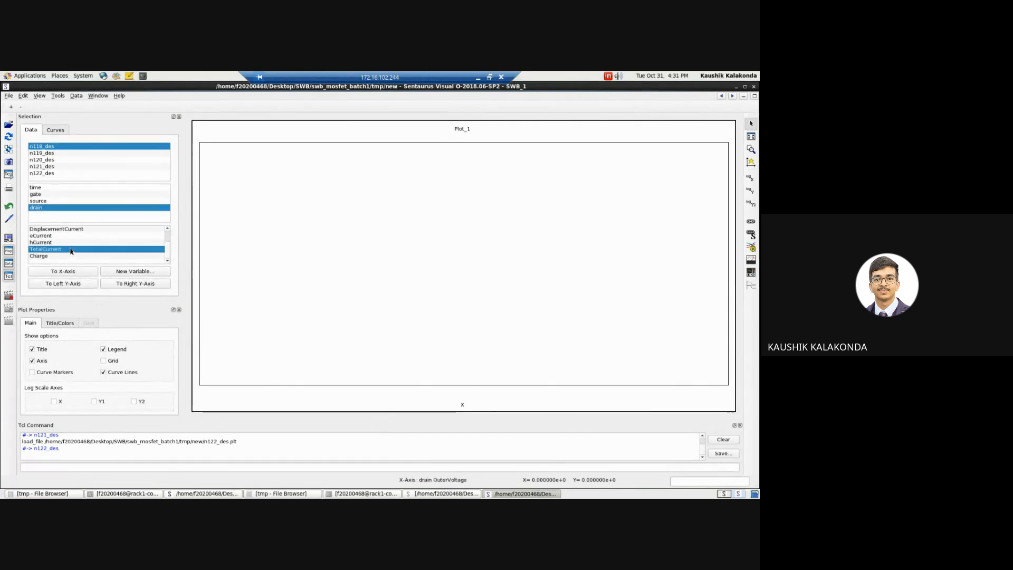
{"action": "left_click", "coordinate": [63, 283]}
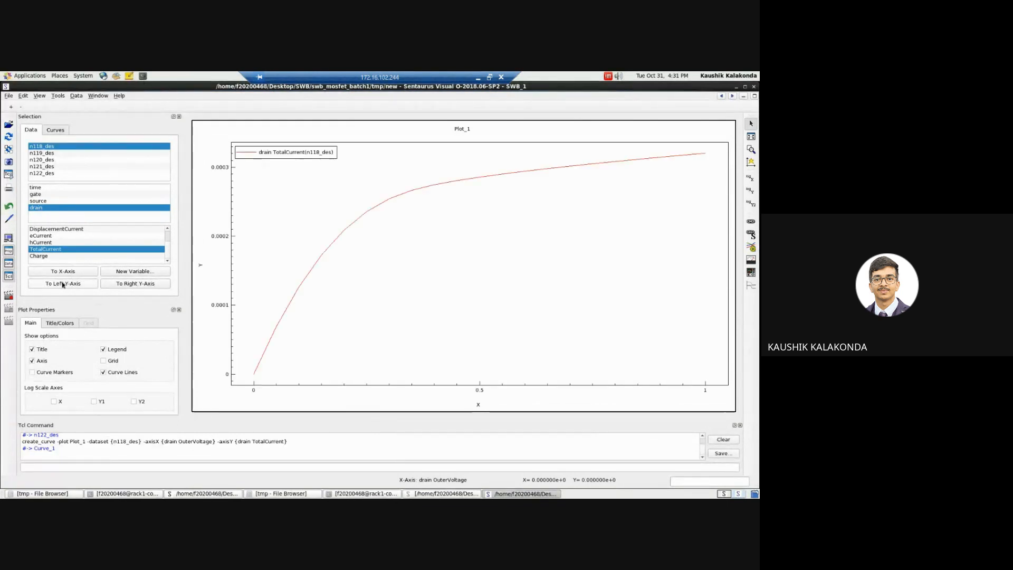
Step: Add the drain TotalCurrent curve of dataset n119_des to the left Y-axis of Plot_1
{"action": "left_click", "coordinate": [50, 153]}
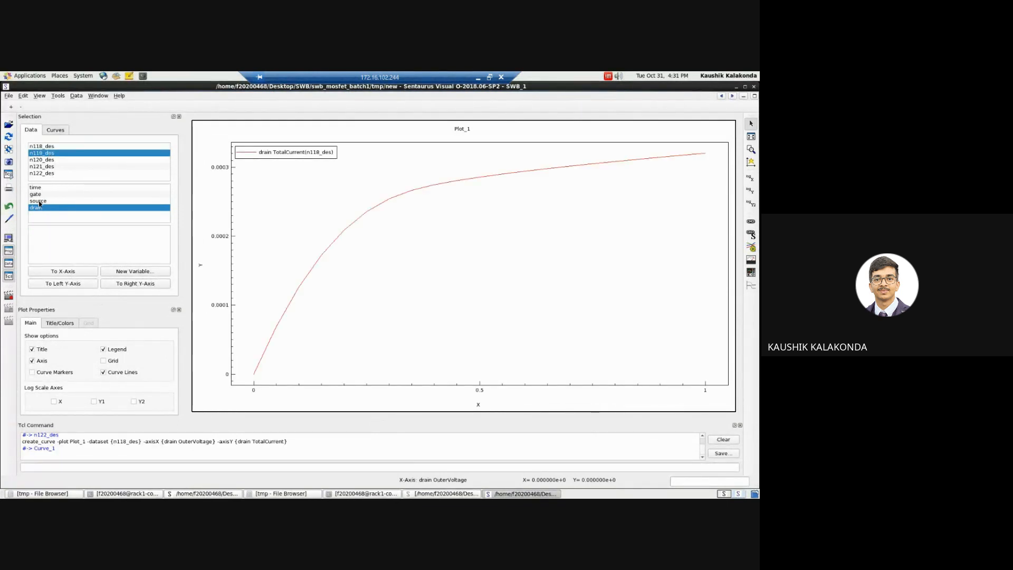
{"action": "left_click", "coordinate": [61, 195]}
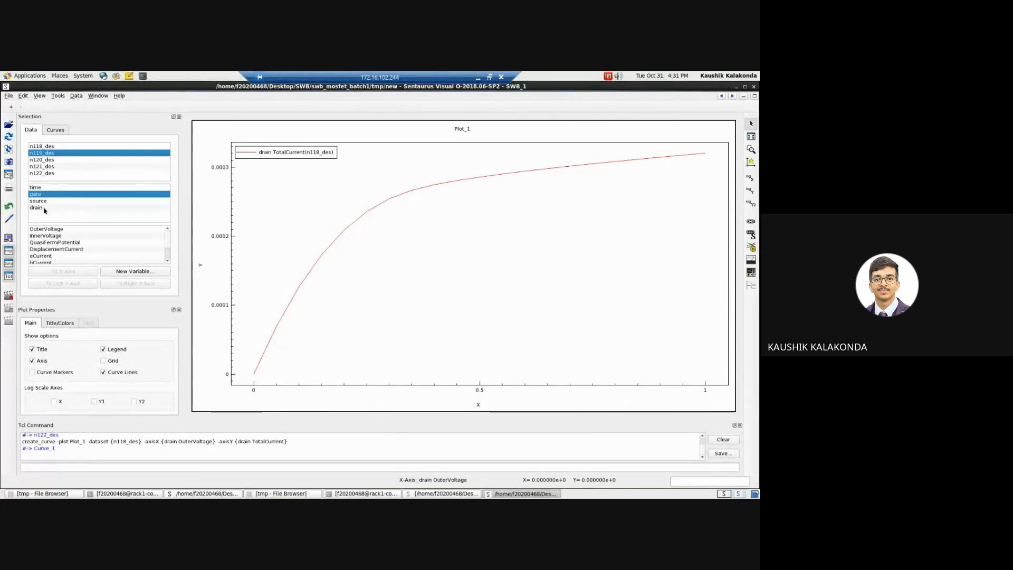
{"action": "left_click", "coordinate": [46, 208]}
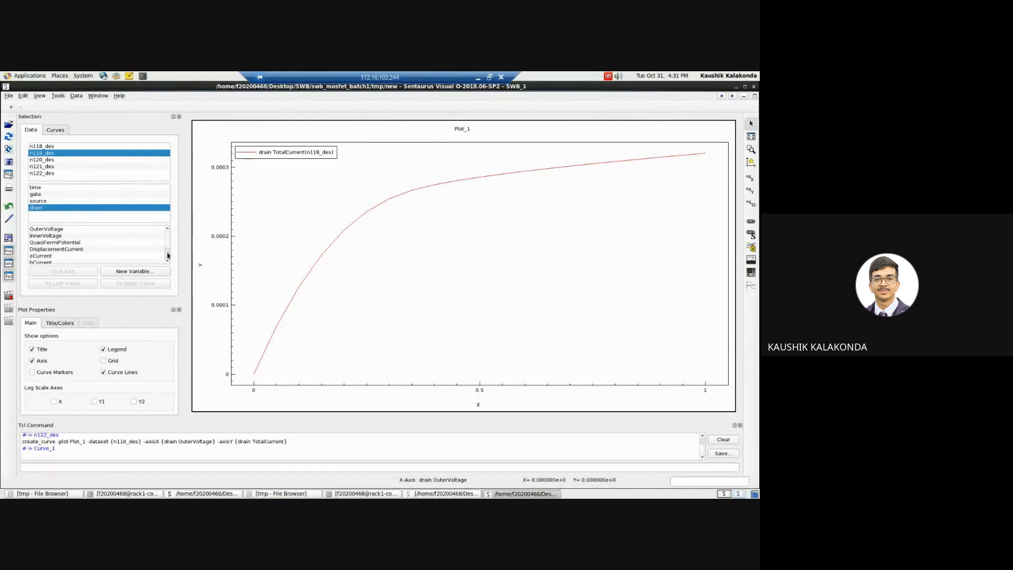
{"action": "scroll", "coordinate": [92, 251], "scroll_direction": "down", "scroll_amount": 1}
{"action": "left_click", "coordinate": [93, 249]}
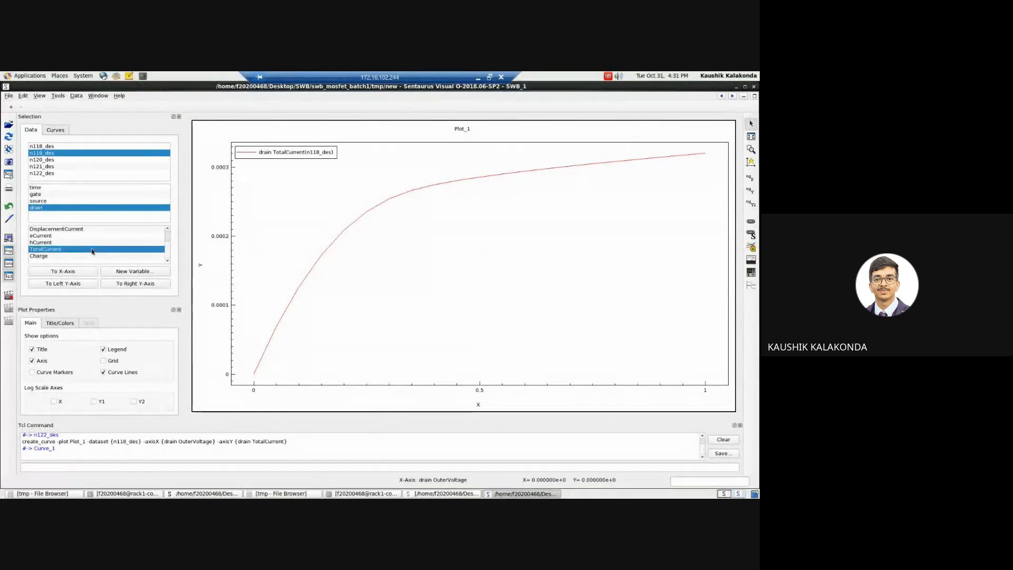
{"action": "left_click", "coordinate": [66, 282]}
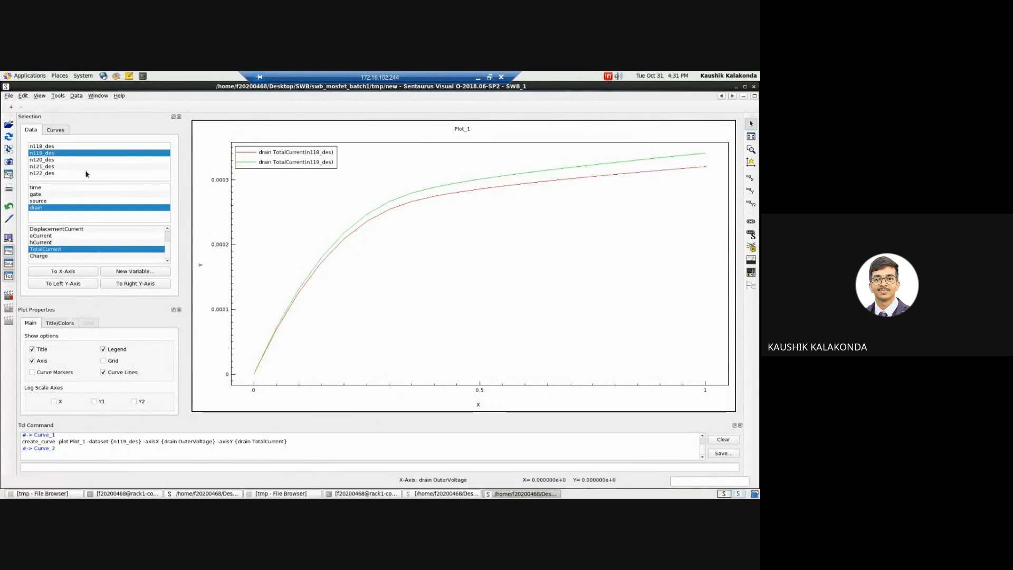
Step: Add the drain TotalCurrent curve of dataset n120_des to the left Y-axis of Plot_1
{"action": "left_click", "coordinate": [59, 159]}
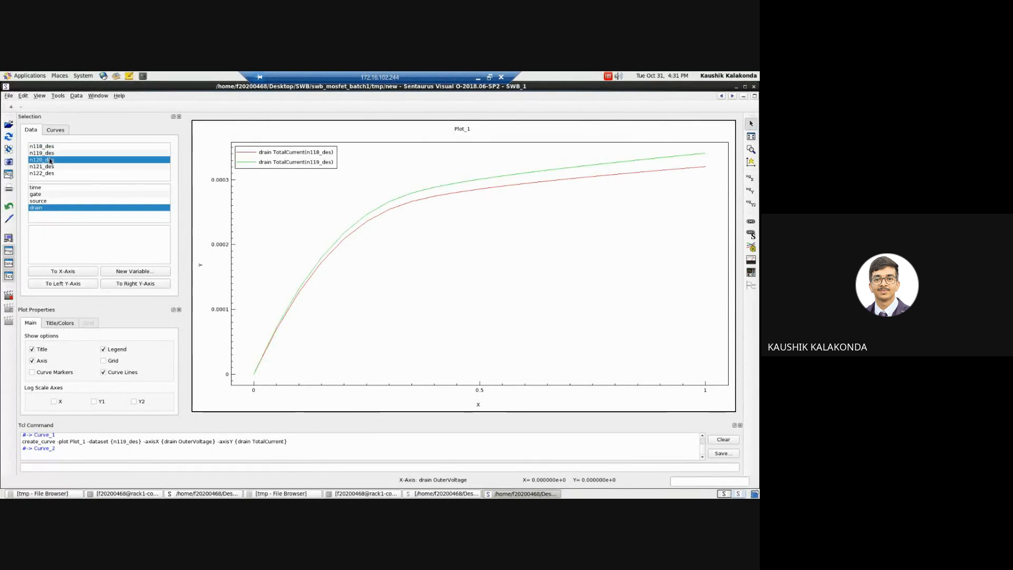
{"action": "left_click", "coordinate": [45, 194]}
{"action": "left_click", "coordinate": [43, 210]}
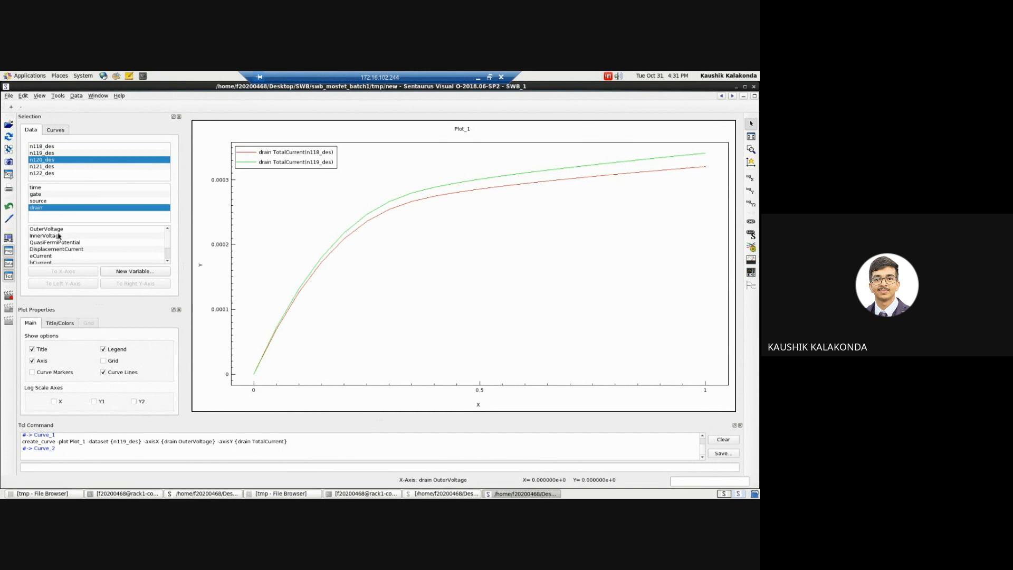
{"action": "left_click", "coordinate": [49, 230]}
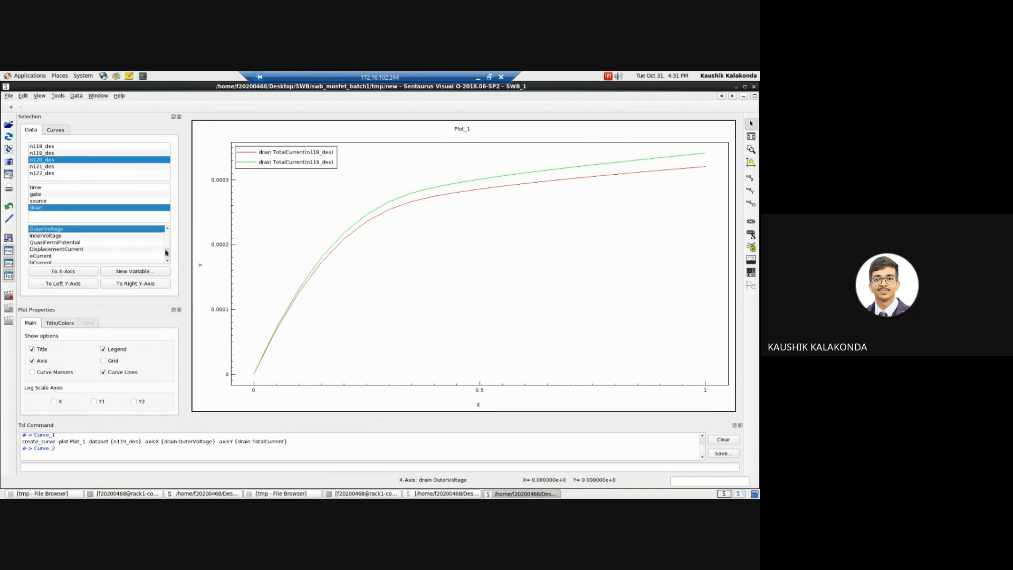
{"action": "scroll", "coordinate": [167, 256], "scroll_direction": "down", "scroll_amount": 1}
{"action": "left_click", "coordinate": [91, 252]}
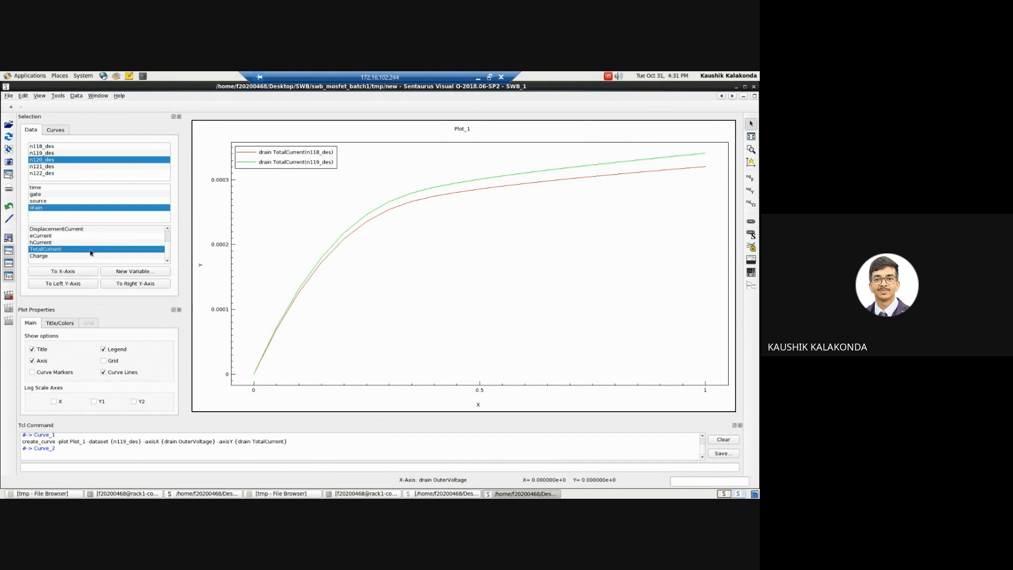
{"action": "left_click", "coordinate": [71, 284]}
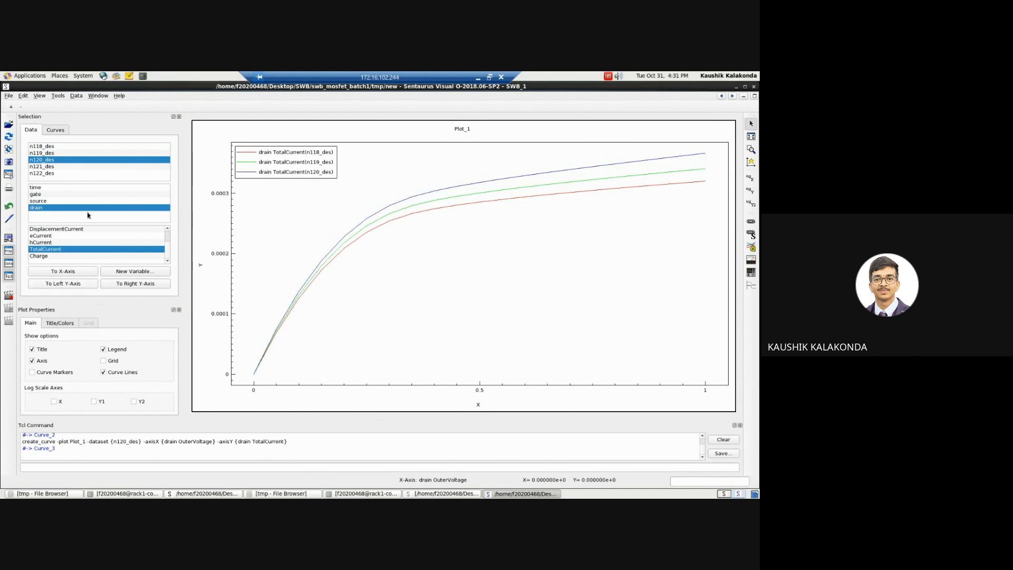
Step: Add the drain TotalCurrent curve of dataset n121_des to the left Y-axis of Plot_1
{"action": "left_click", "coordinate": [56, 167]}
{"action": "left_click", "coordinate": [49, 201]}
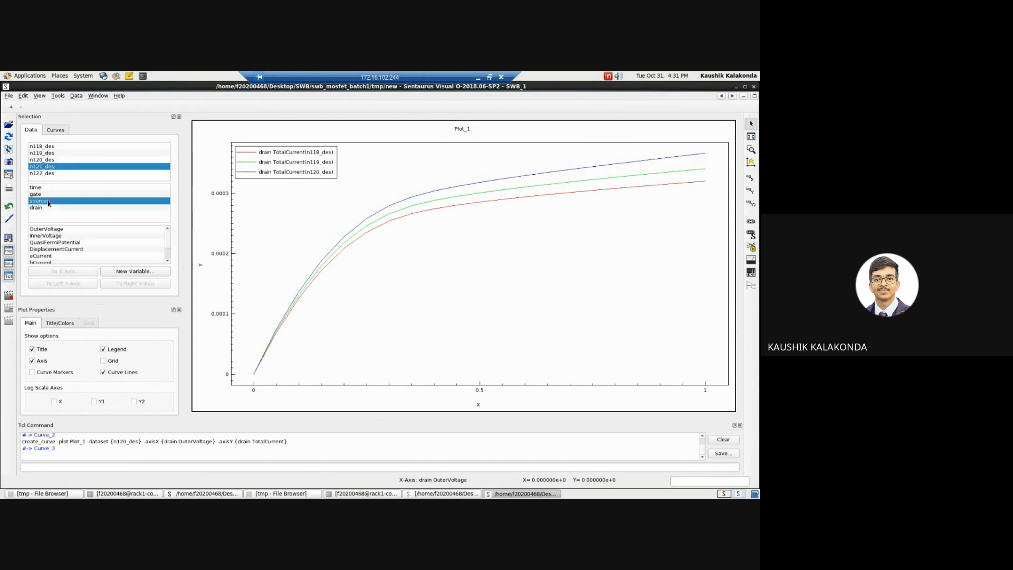
{"action": "left_click", "coordinate": [45, 207]}
{"action": "scroll", "coordinate": [167, 256], "scroll_direction": "down", "scroll_amount": 1}
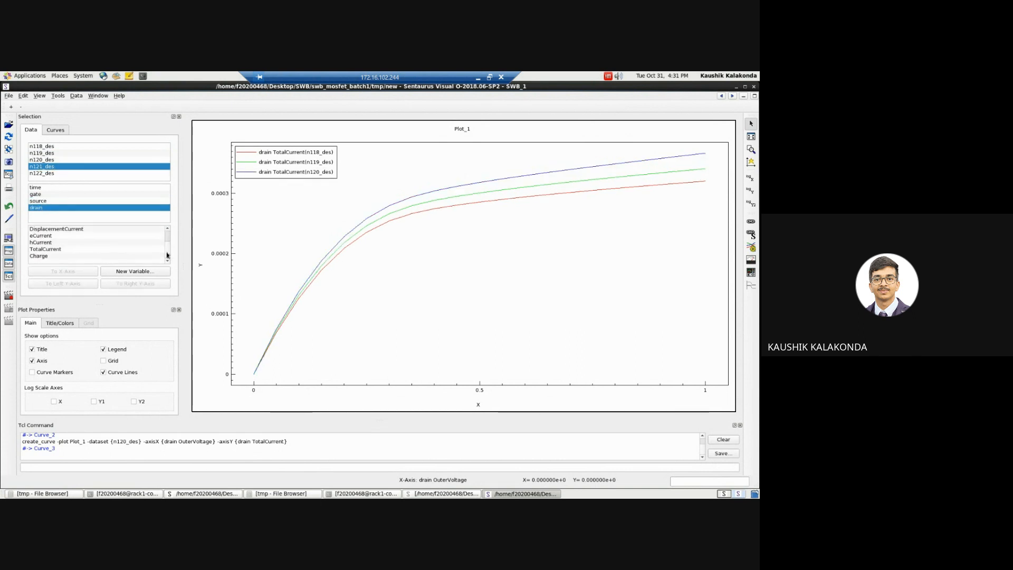
{"action": "left_click", "coordinate": [49, 249]}
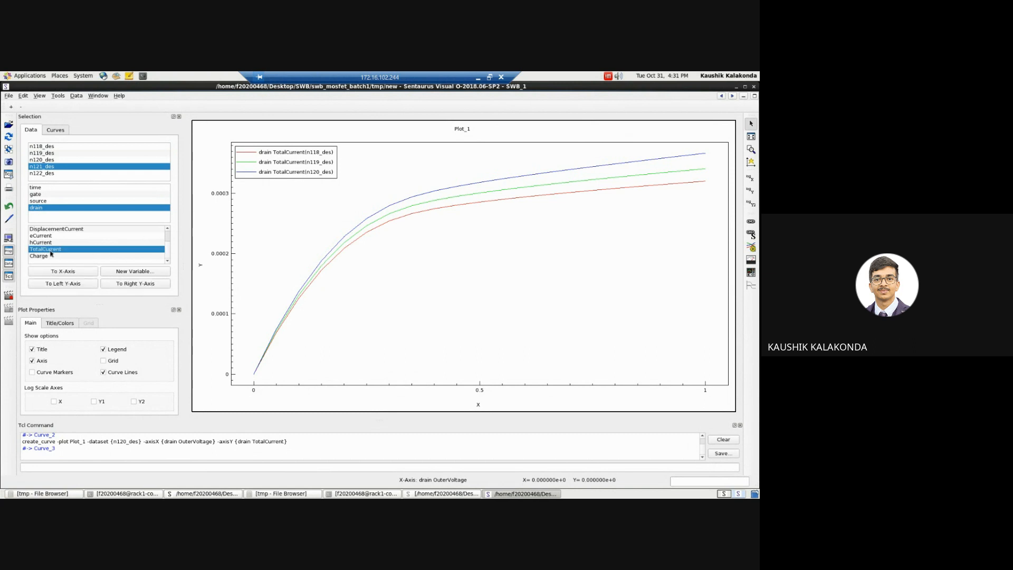
{"action": "left_click", "coordinate": [55, 285]}
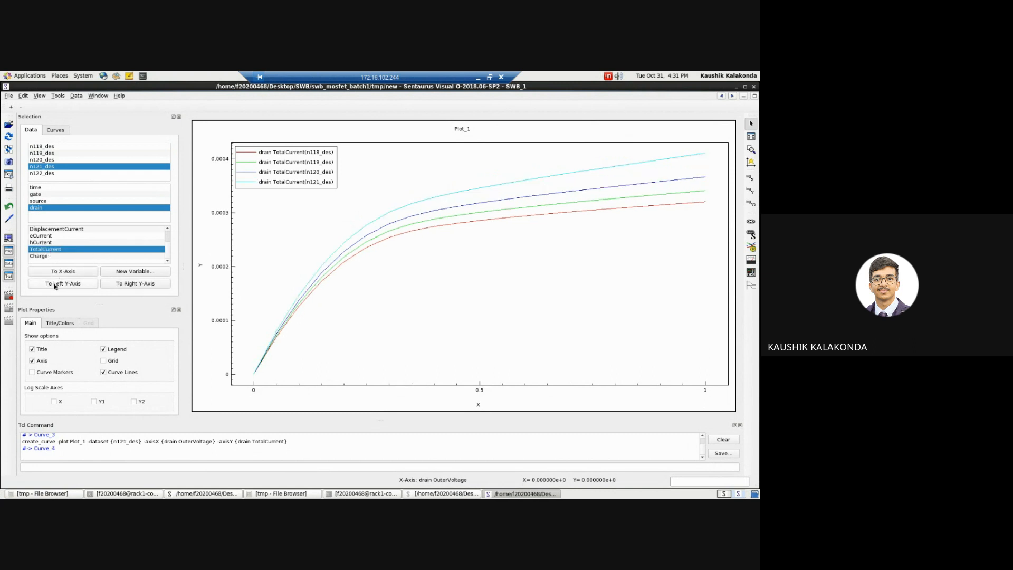
Step: Add the drain TotalCurrent curve of dataset n122_des to the left Y-axis of Plot_1
{"action": "left_click", "coordinate": [43, 175]}
{"action": "left_click", "coordinate": [41, 202]}
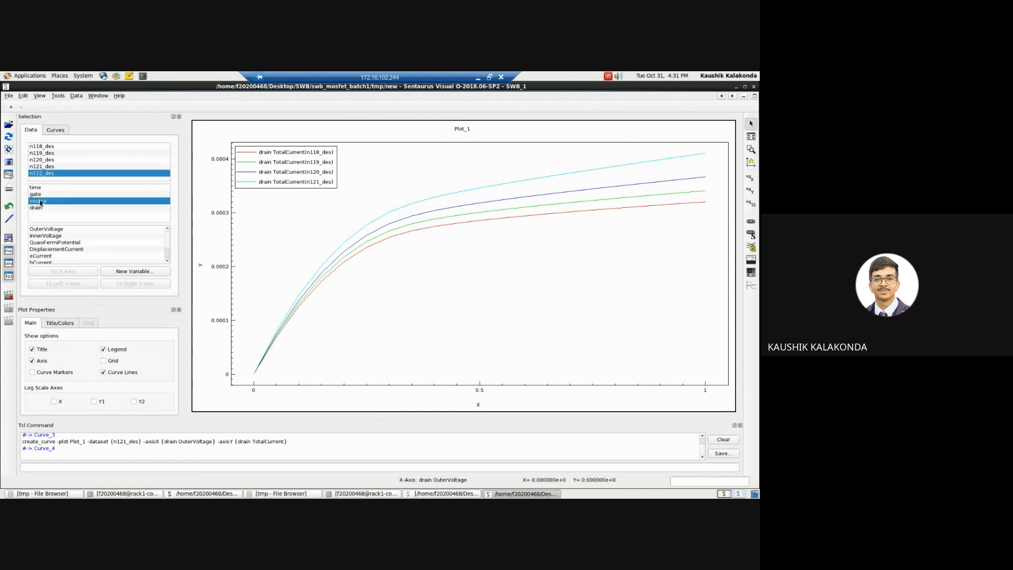
{"action": "left_click", "coordinate": [42, 208]}
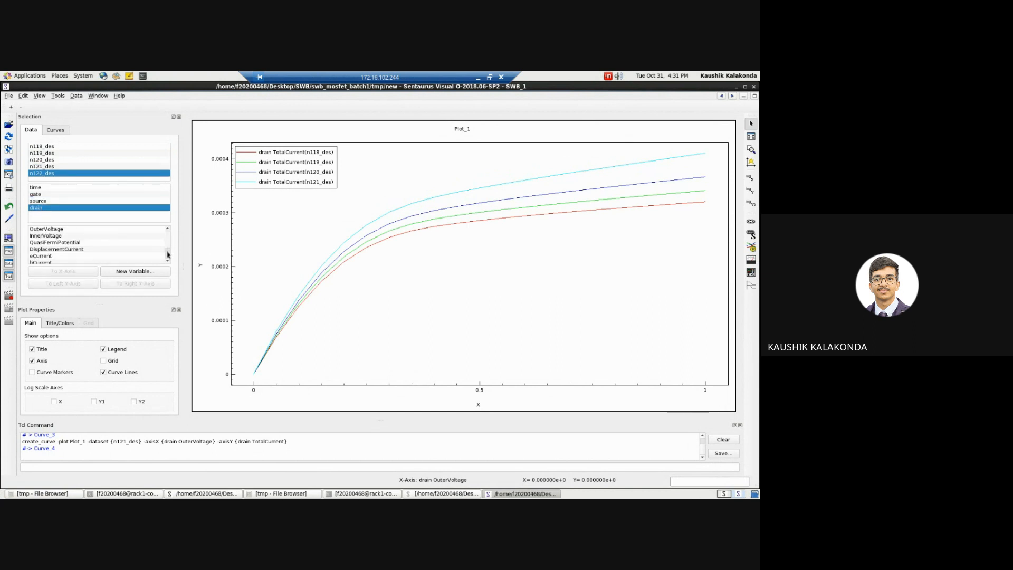
{"action": "scroll", "coordinate": [169, 256], "scroll_direction": "down", "scroll_amount": 1}
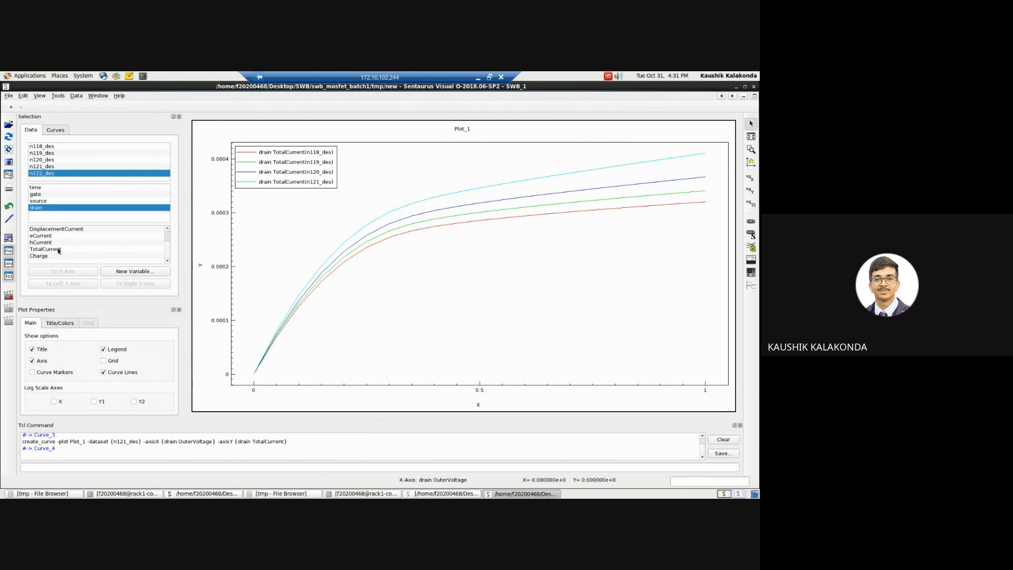
{"action": "left_click", "coordinate": [55, 249]}
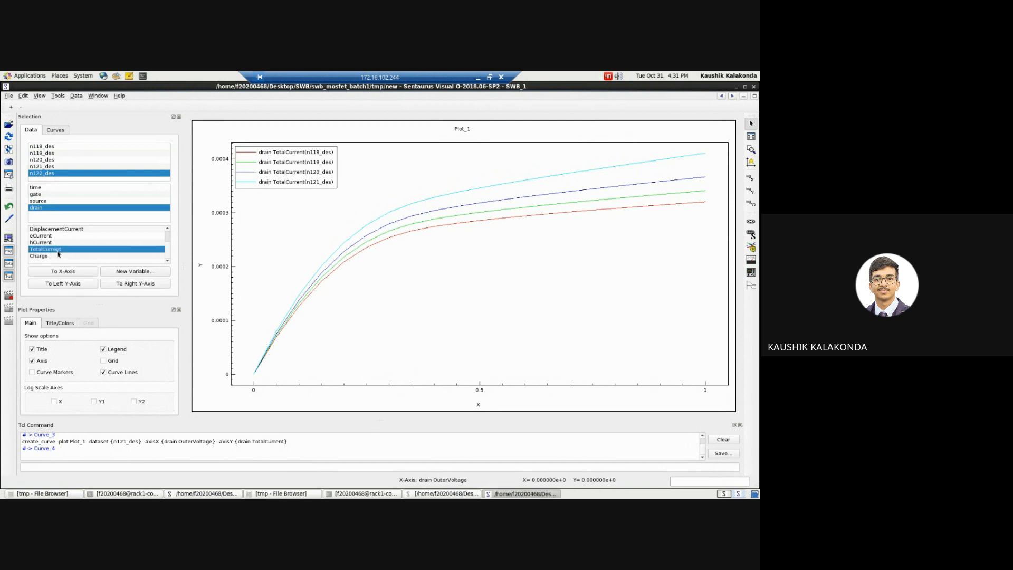
{"action": "left_click", "coordinate": [53, 285]}
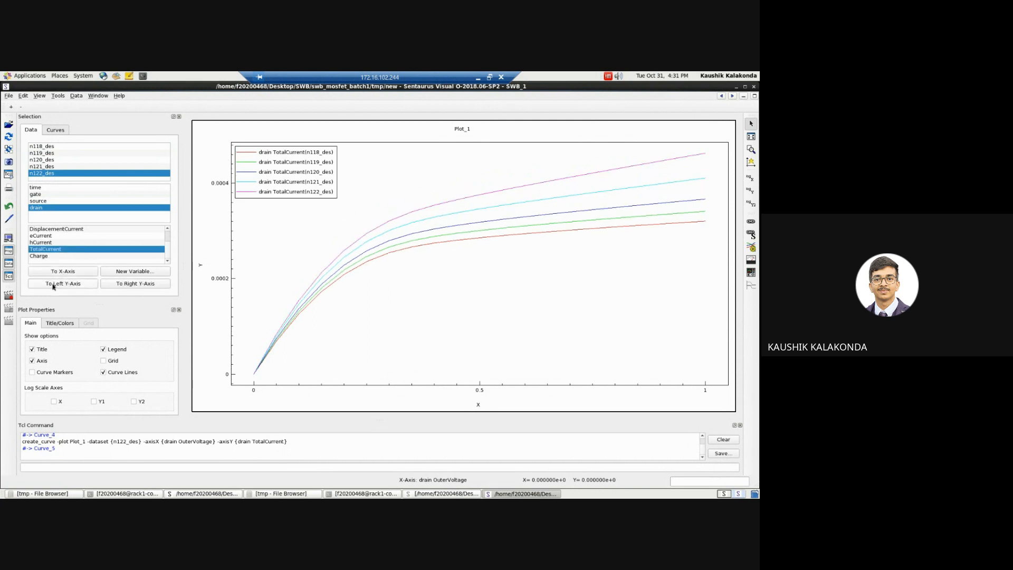
Step: Turn on the grid and the curve markers for Plot_1
{"action": "left_click", "coordinate": [112, 361]}
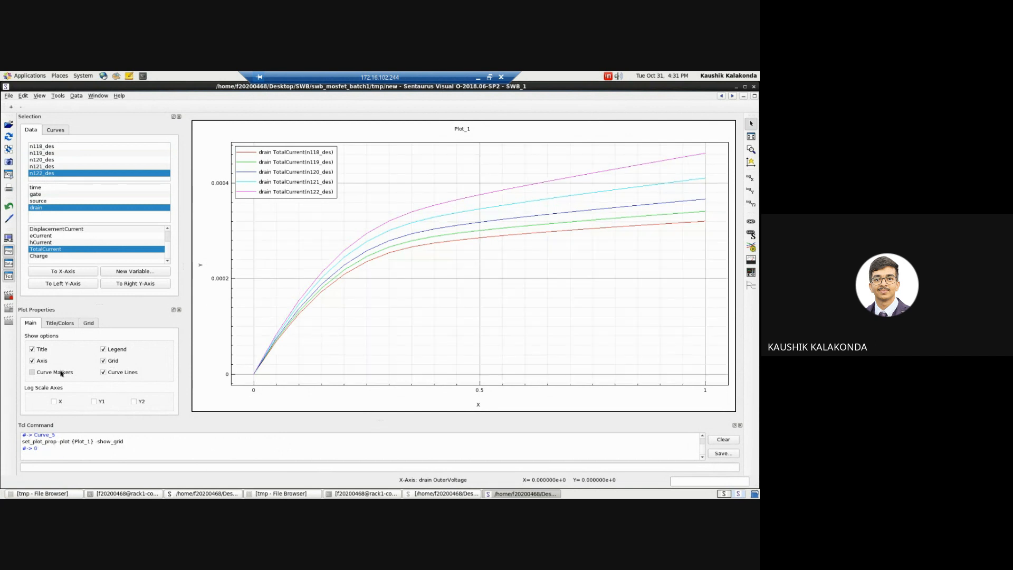
{"action": "left_click", "coordinate": [62, 373]}
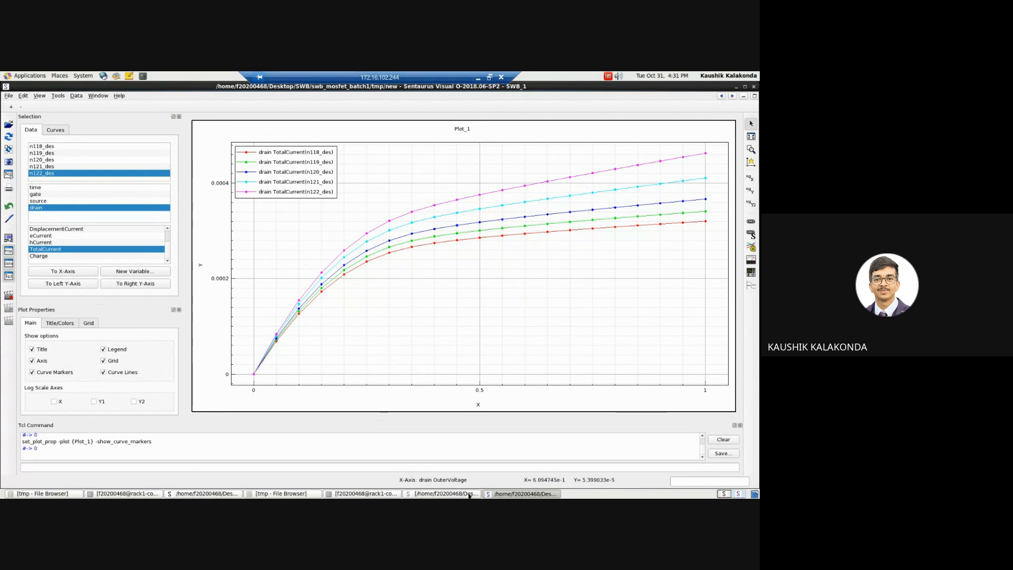
Step: Switch to the swb_mosfet_batch2 project in Sentaurus Workbench and select the SDEVICE nodes n80, n83 and n86 together
{"action": "left_click", "coordinate": [443, 493]}
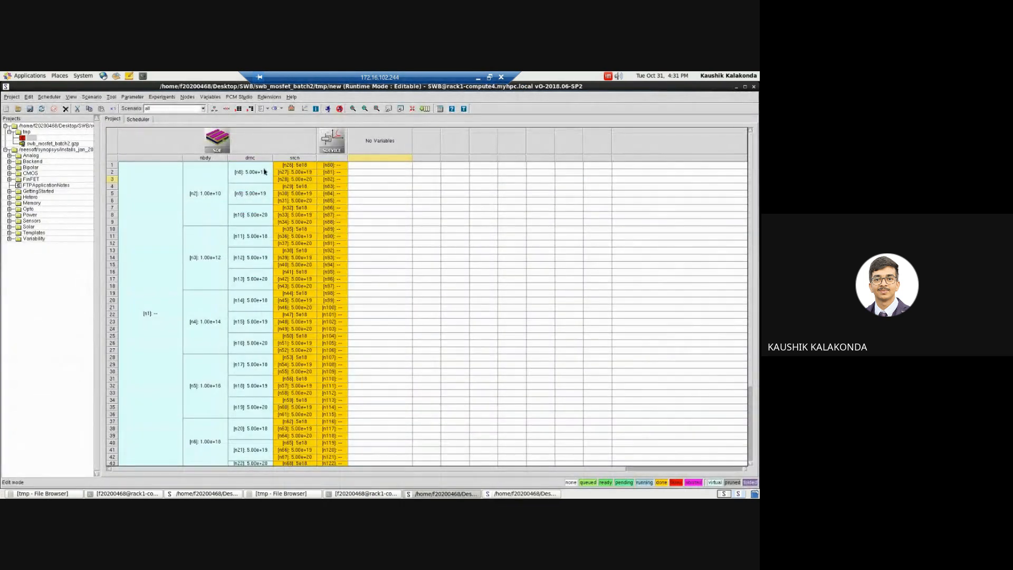
{"action": "left_click", "coordinate": [301, 165]}
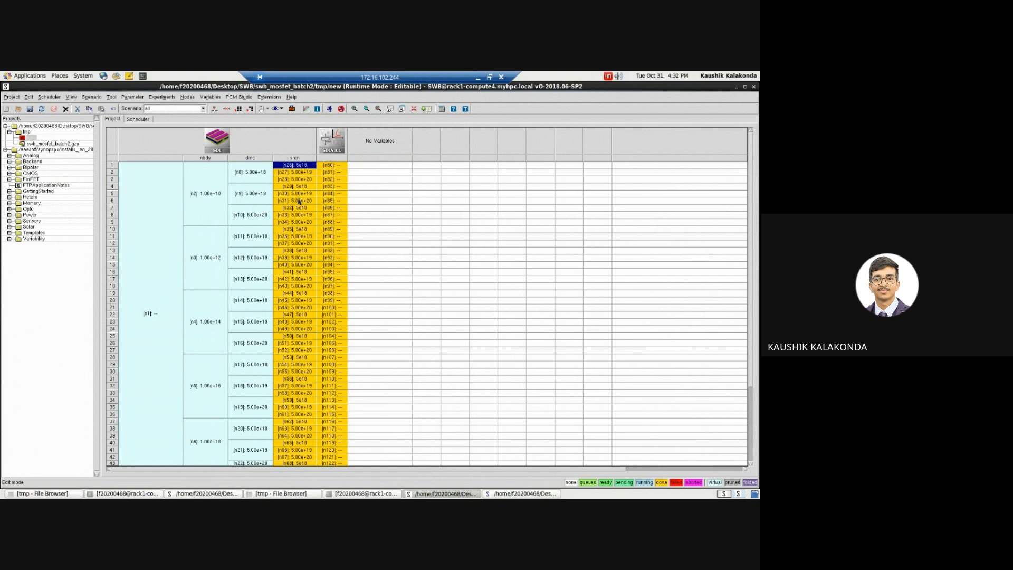
{"action": "left_click", "coordinate": [331, 165]}
{"action": "left_click", "coordinate": [337, 187], "text": "ctrl"}
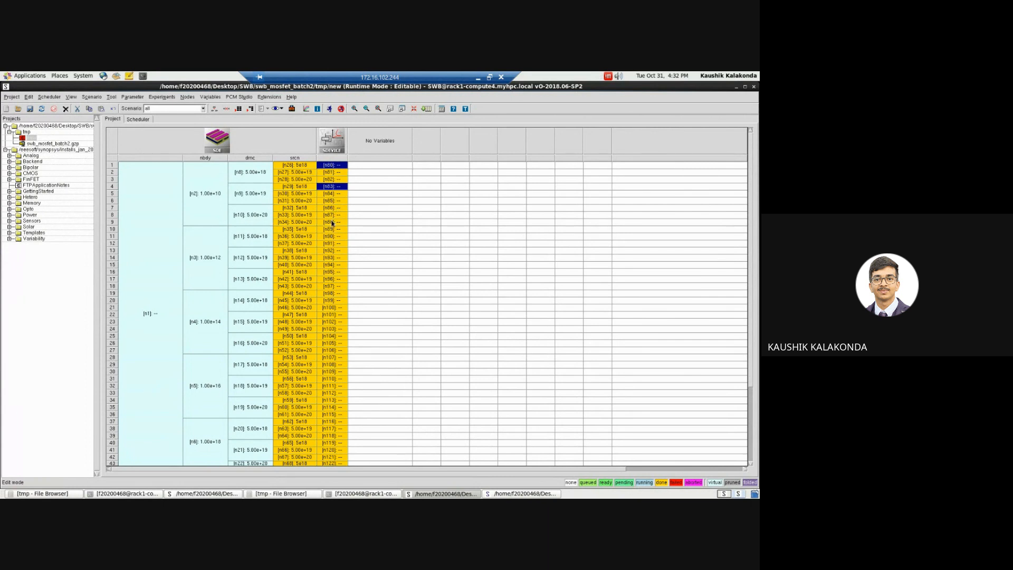
{"action": "left_click", "coordinate": [340, 210], "text": "ctrl"}
Step: Choose n80_des.plt, n83_des.plt and n86_des.plt from the selected nodes for visualization in a new Sentaurus Visual instance
{"action": "left_click", "coordinate": [282, 109]}
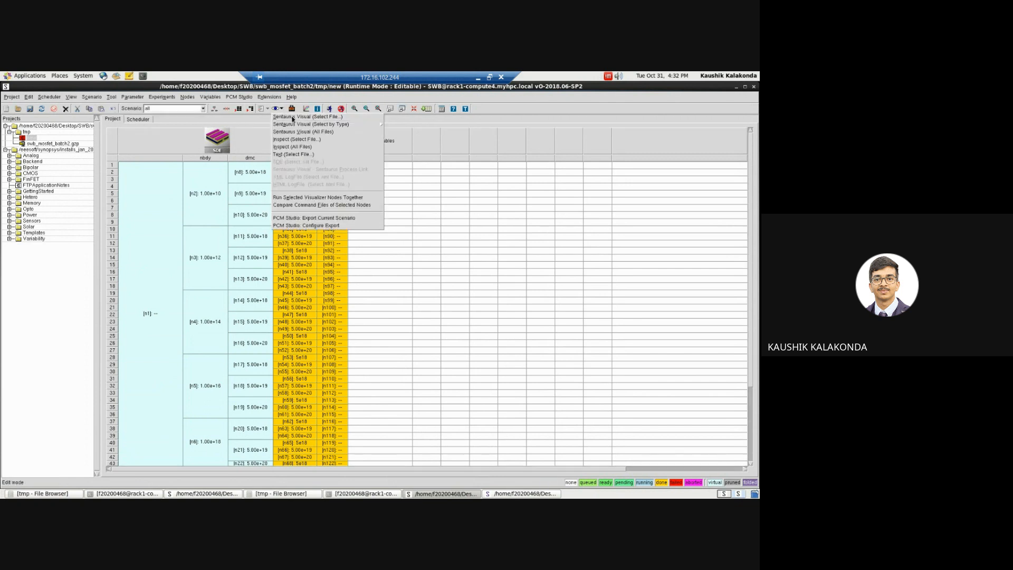
{"action": "left_click", "coordinate": [302, 117]}
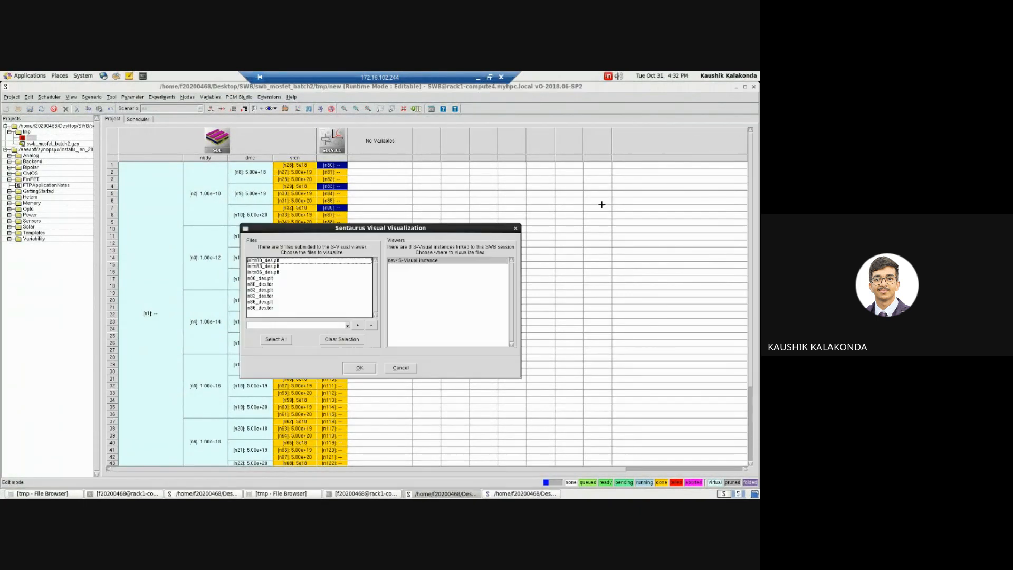
{"action": "left_click", "coordinate": [262, 278]}
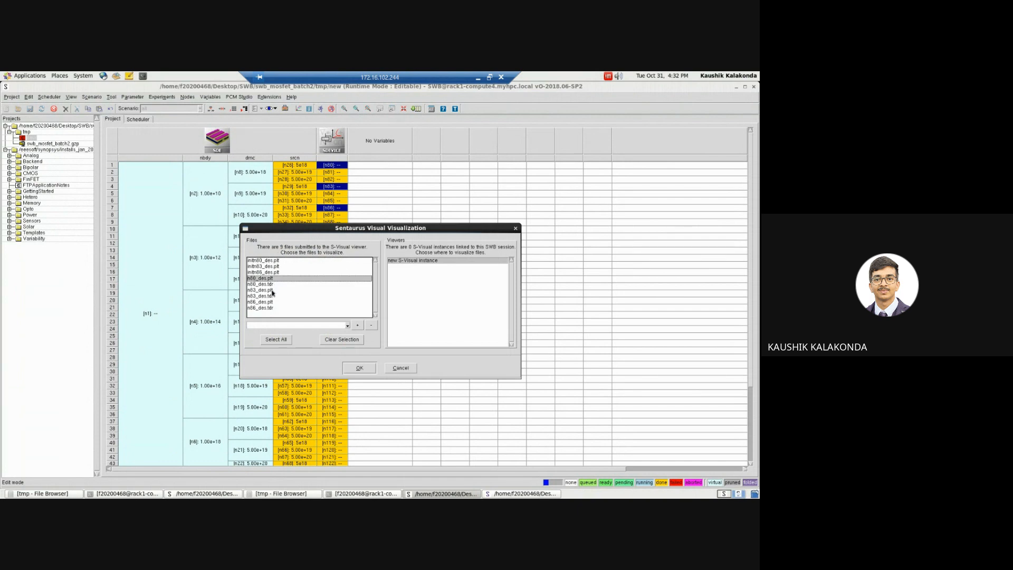
{"action": "left_click", "coordinate": [272, 290], "text": "ctrl"}
{"action": "left_click", "coordinate": [271, 302], "text": "ctrl"}
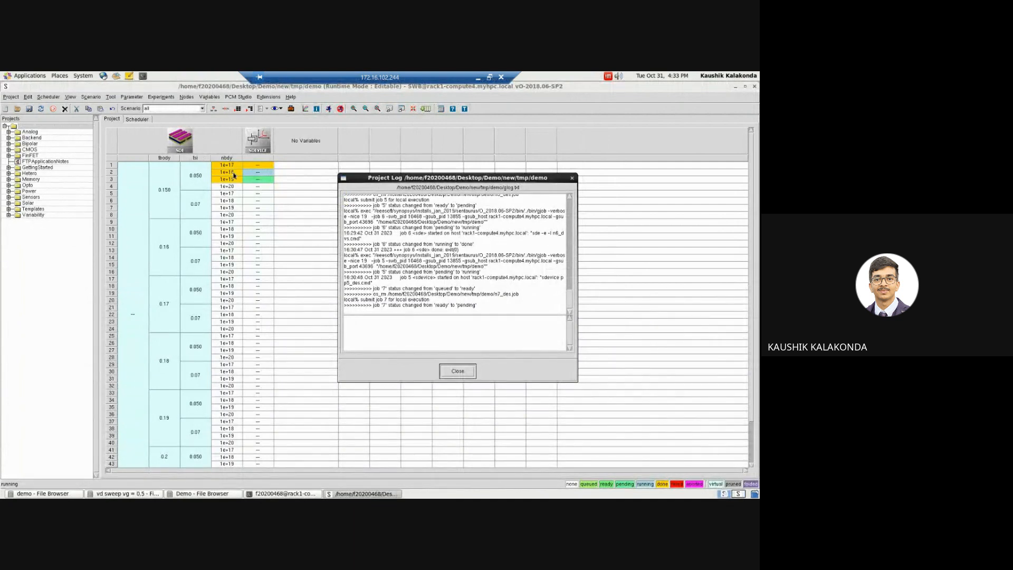
Step: Open the Node Explorer for the SDEVICE node of experiment 2 in the demo project and move it clear of the experiment table
{"action": "left_click", "coordinate": [229, 173]}
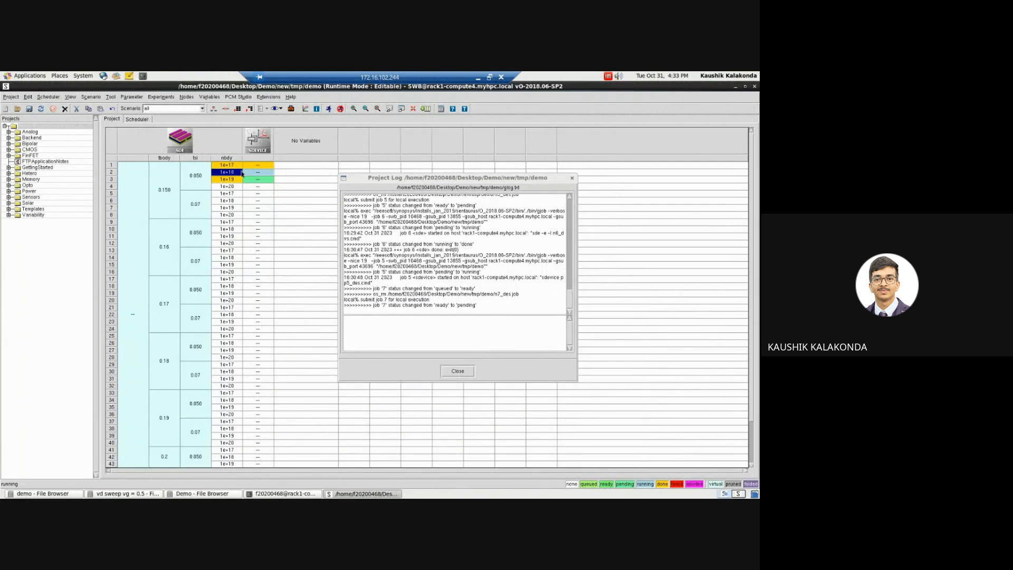
{"action": "left_click", "coordinate": [256, 173]}
{"action": "double_click", "coordinate": [256, 173]}
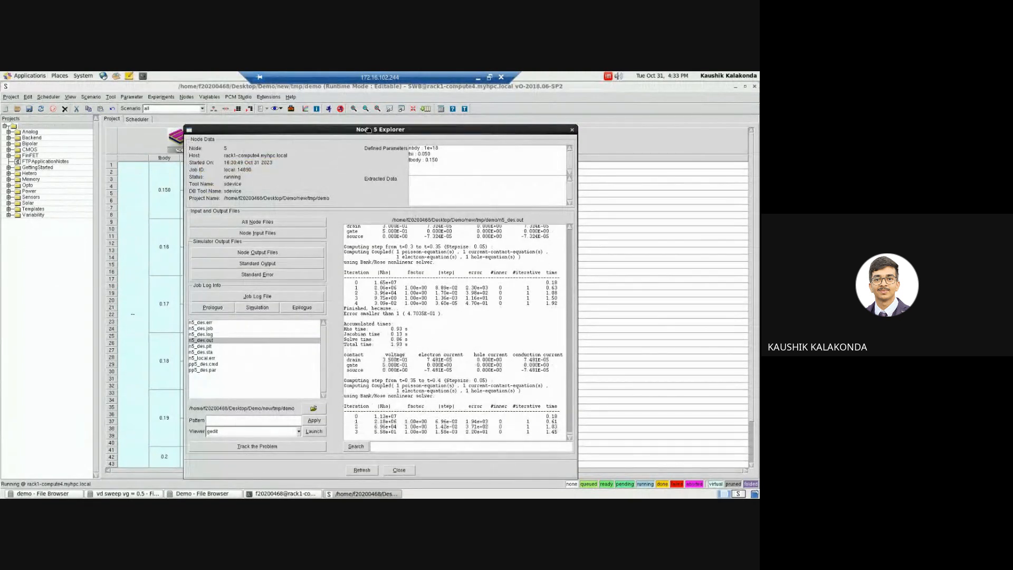
{"action": "left_click_drag", "start_coordinate": [373, 132], "coordinate": [479, 129]}
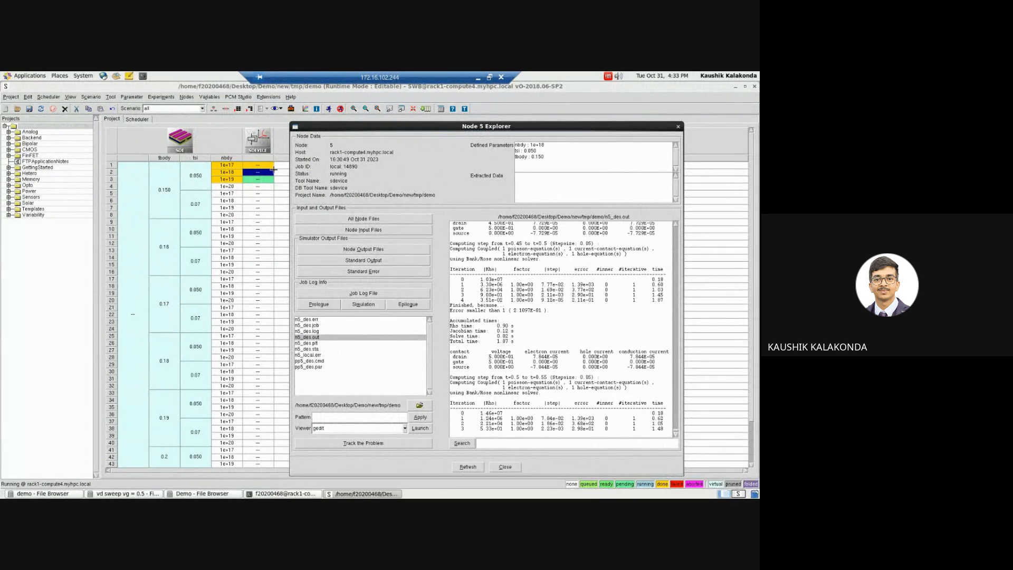
Step: Show the node numbers in the demo project's experiment table and close the Node 5 Explorer
{"action": "left_click", "coordinate": [70, 97]}
{"action": "mouse_move", "coordinate": [100, 130]}
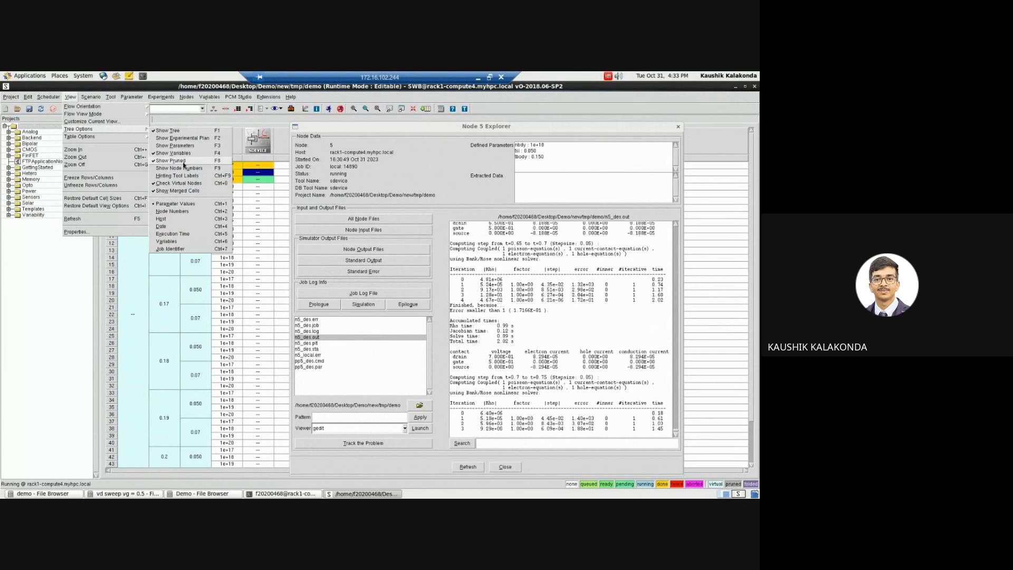
{"action": "left_click", "coordinate": [180, 167]}
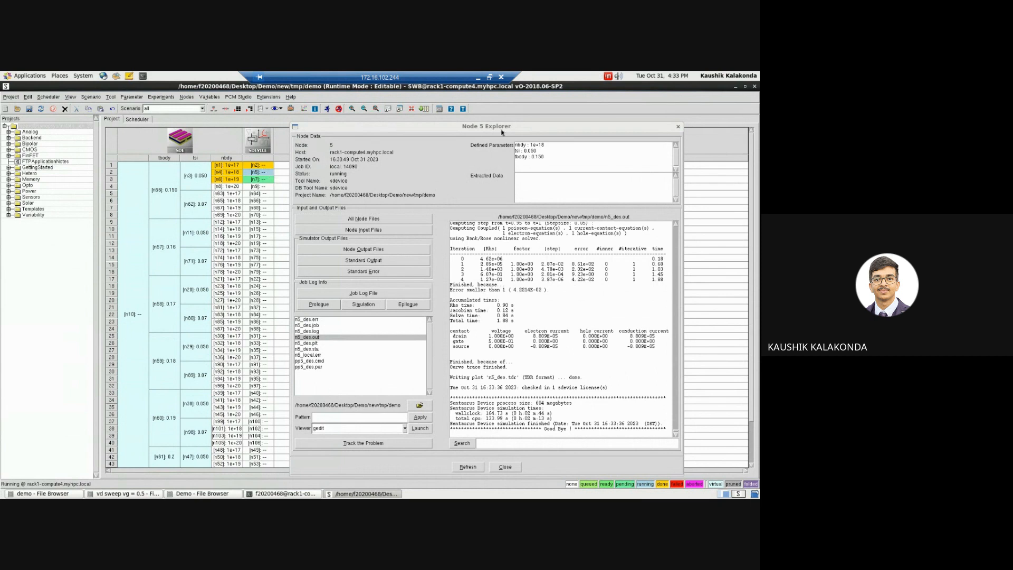
{"action": "left_click", "coordinate": [678, 127]}
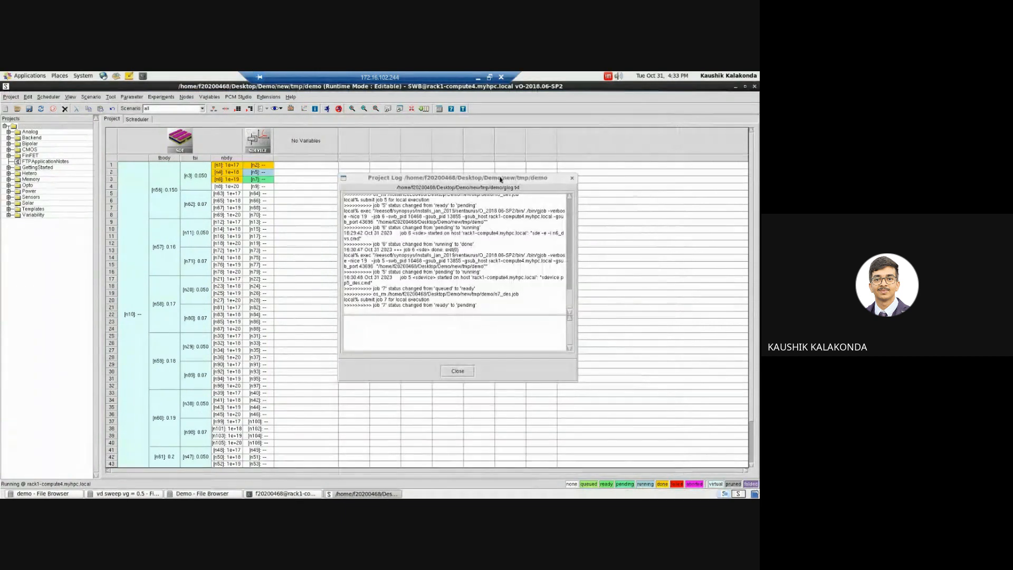
Step: Check the SDEVICE node n7 of experiment 3 in the Node Explorer and close it
{"action": "left_click", "coordinate": [265, 180]}
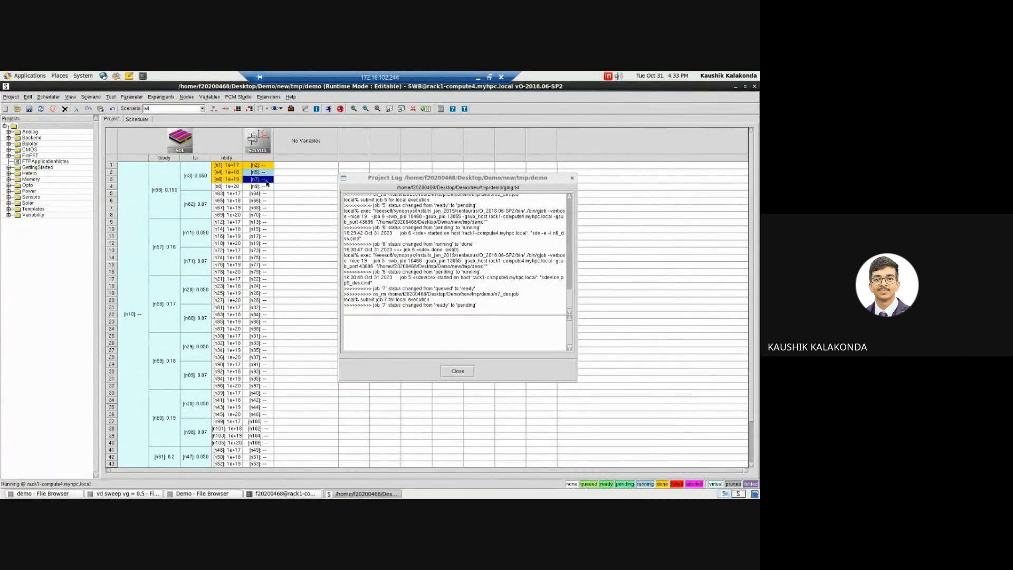
{"action": "double_click", "coordinate": [266, 183]}
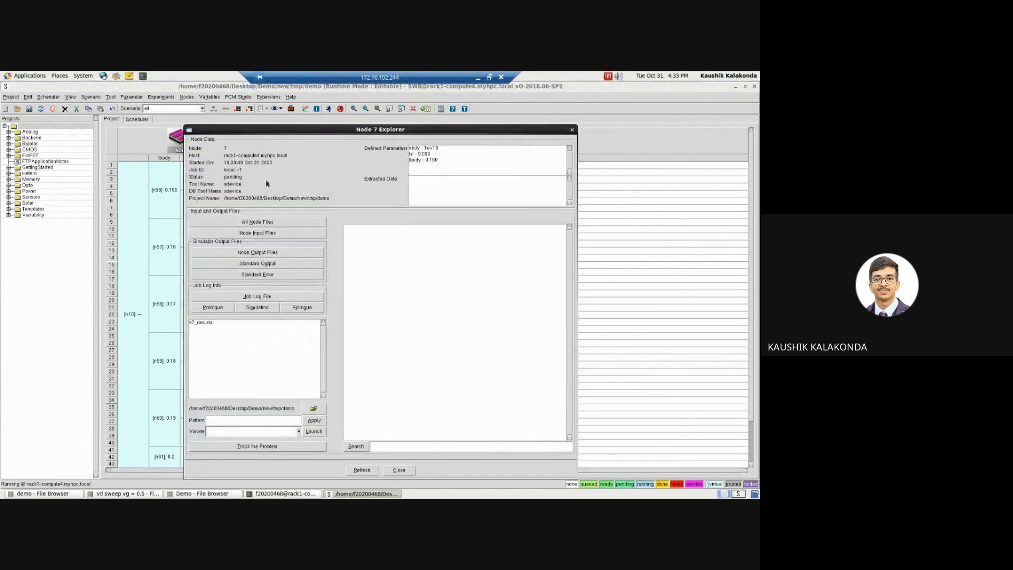
{"action": "left_click", "coordinate": [574, 135]}
{"action": "left_click", "coordinate": [306, 180]}
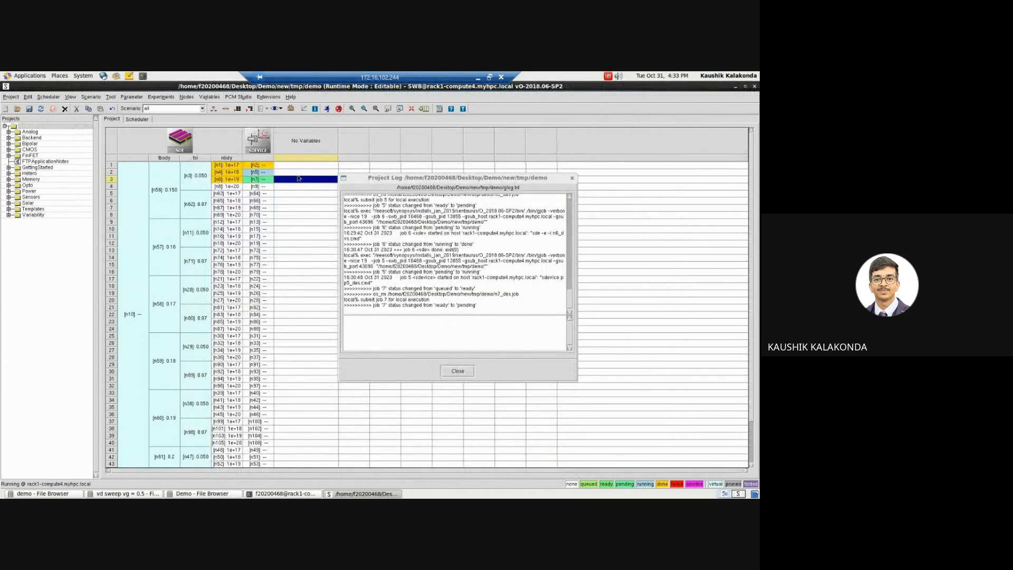
{"action": "left_click", "coordinate": [295, 181]}
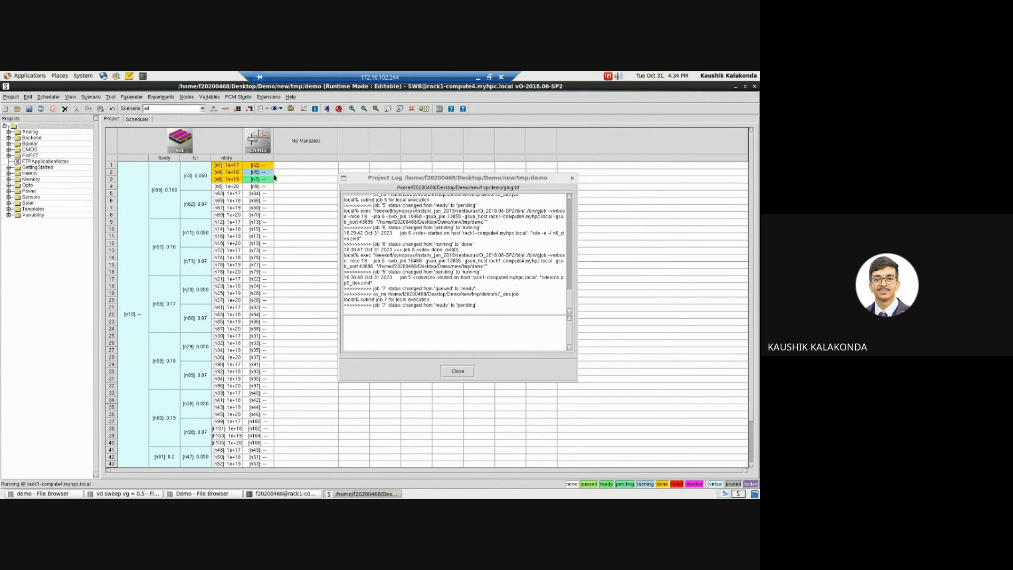
{"action": "left_click", "coordinate": [305, 173]}
{"action": "left_click", "coordinate": [300, 181]}
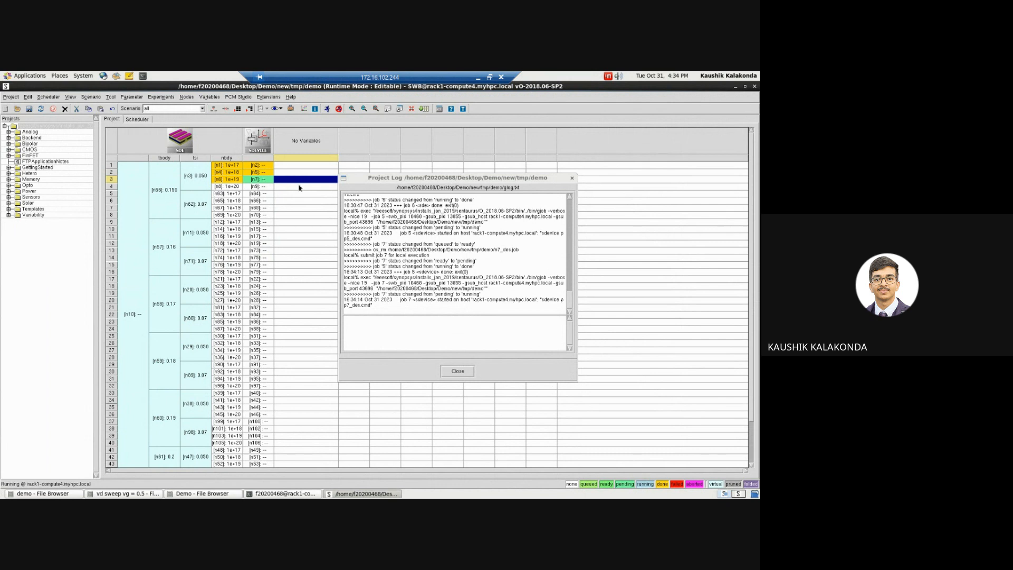
{"action": "left_click", "coordinate": [271, 187]}
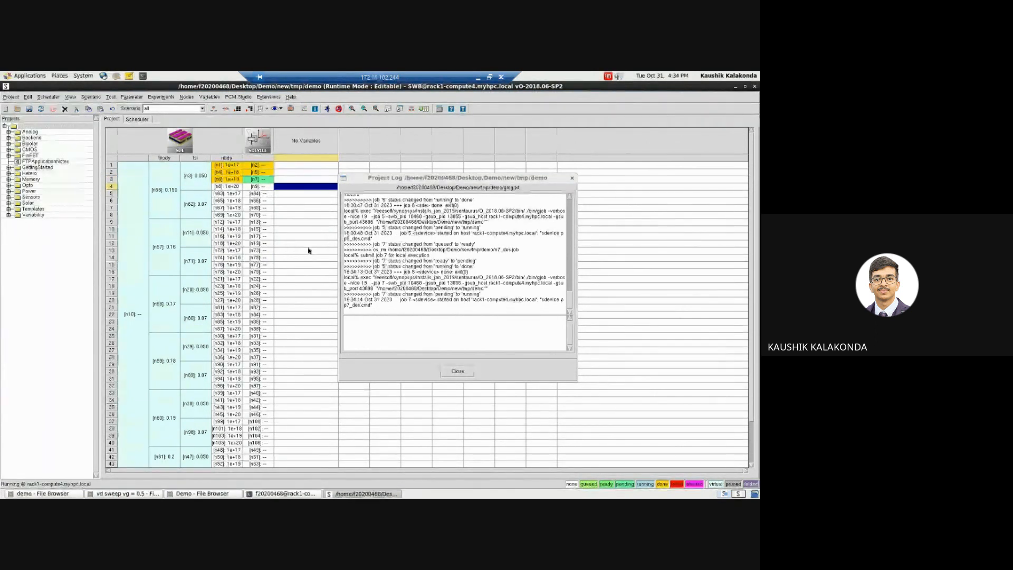
Step: Leave the remote desktop and open the dmc_variation image from the swb_mosfet folder in File Explorer
{"action": "left_click", "coordinate": [478, 78]}
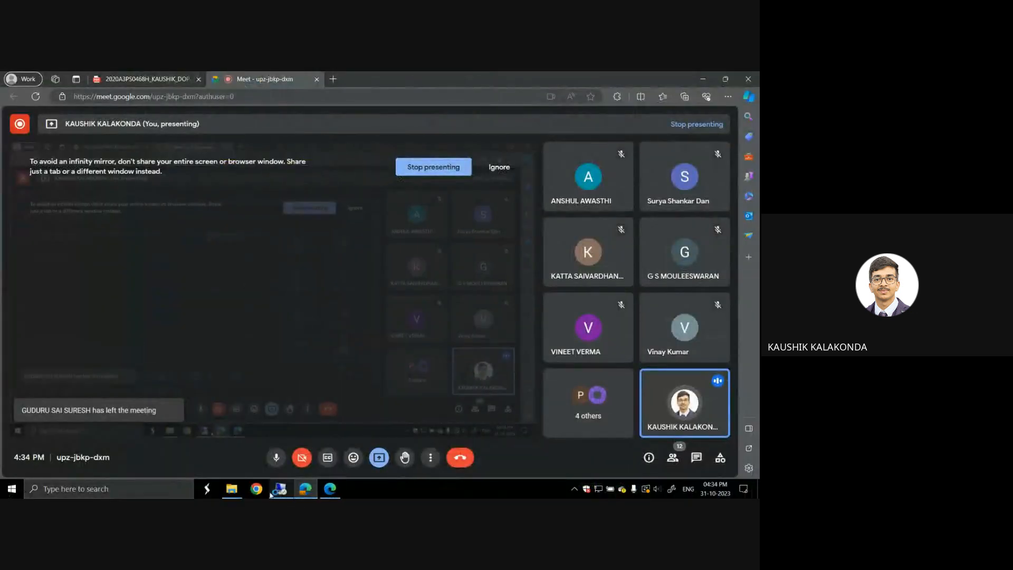
{"action": "left_click", "coordinate": [230, 489]}
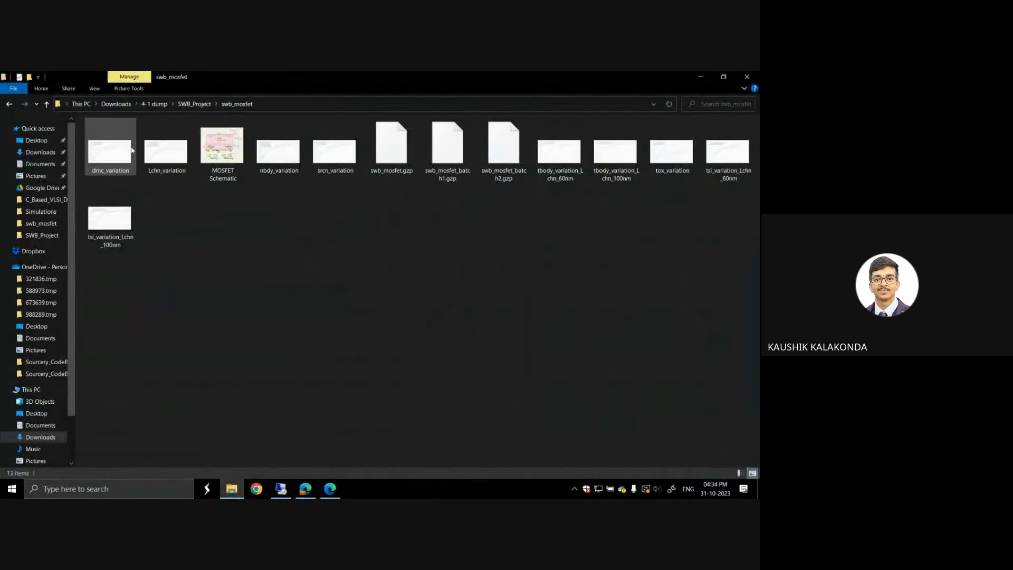
{"action": "left_click", "coordinate": [107, 152]}
{"action": "double_click", "coordinate": [107, 152]}
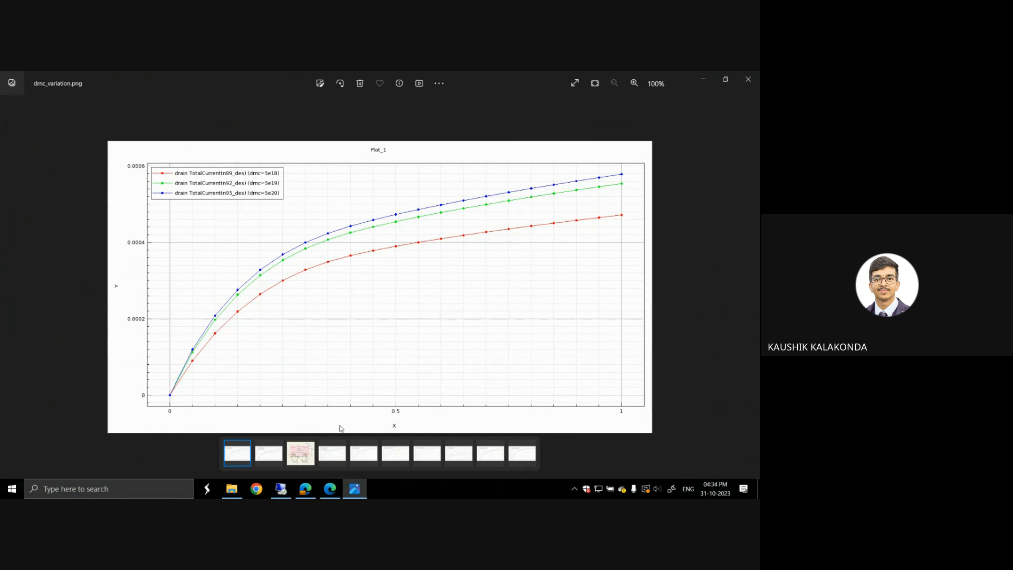
Step: Return to the remote desktop, cancel the batch2 file selection for Sentaurus Visual and switch to the swb_mosfet_batch1 project
{"action": "left_click", "coordinate": [280, 490]}
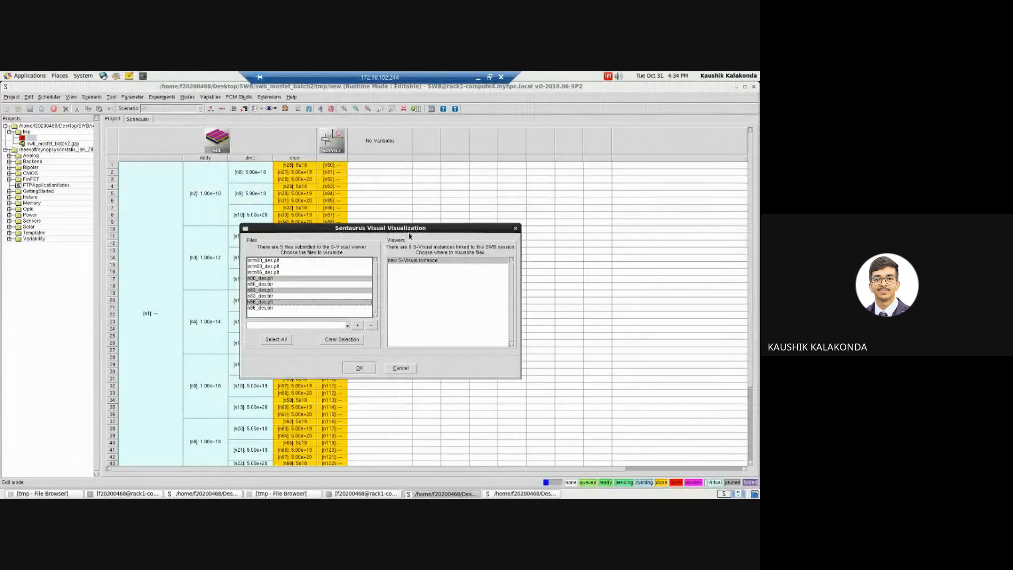
{"action": "left_click_drag", "start_coordinate": [419, 231], "coordinate": [441, 234]}
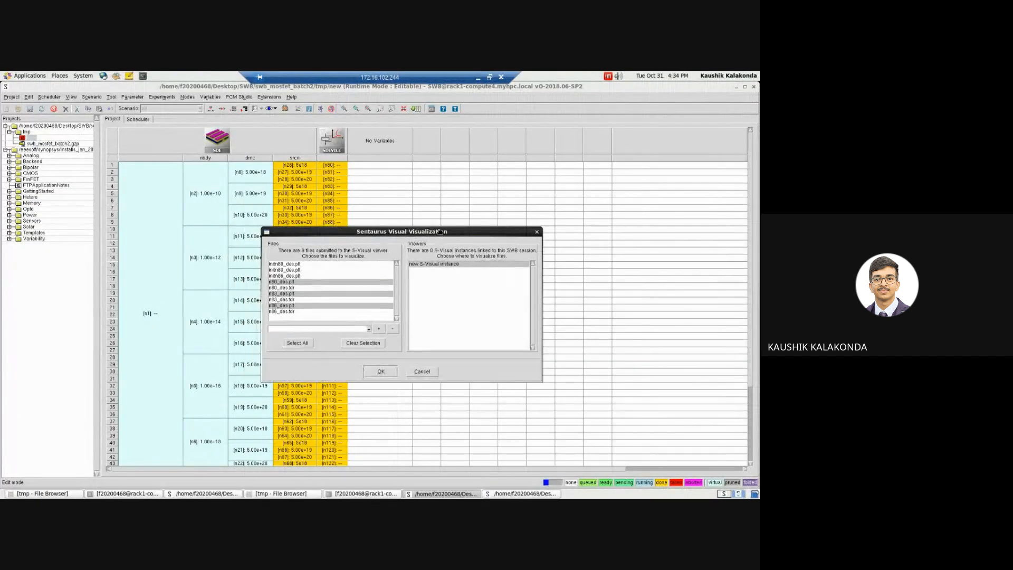
{"action": "left_click", "coordinate": [538, 233]}
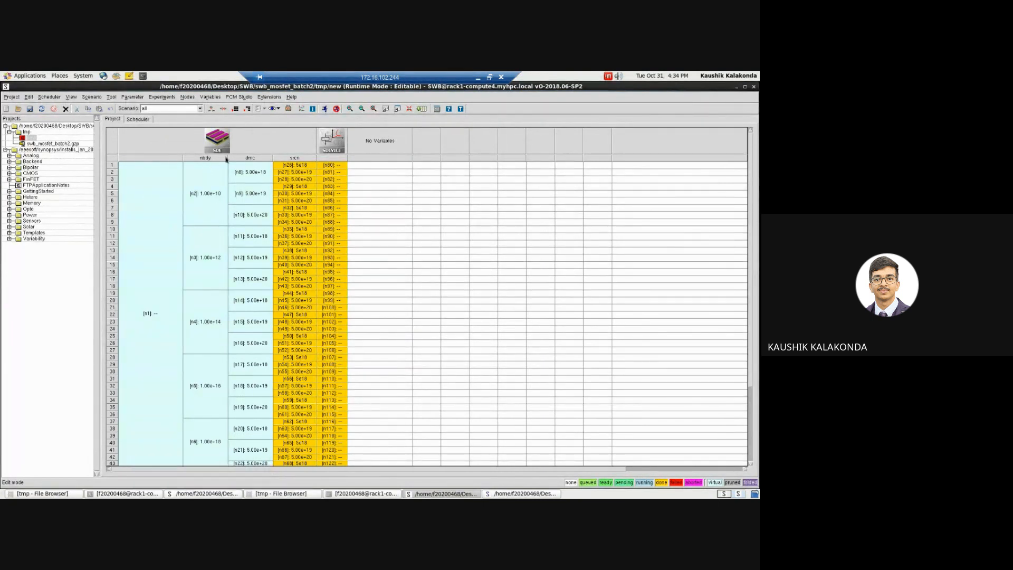
{"action": "left_click", "coordinate": [205, 494]}
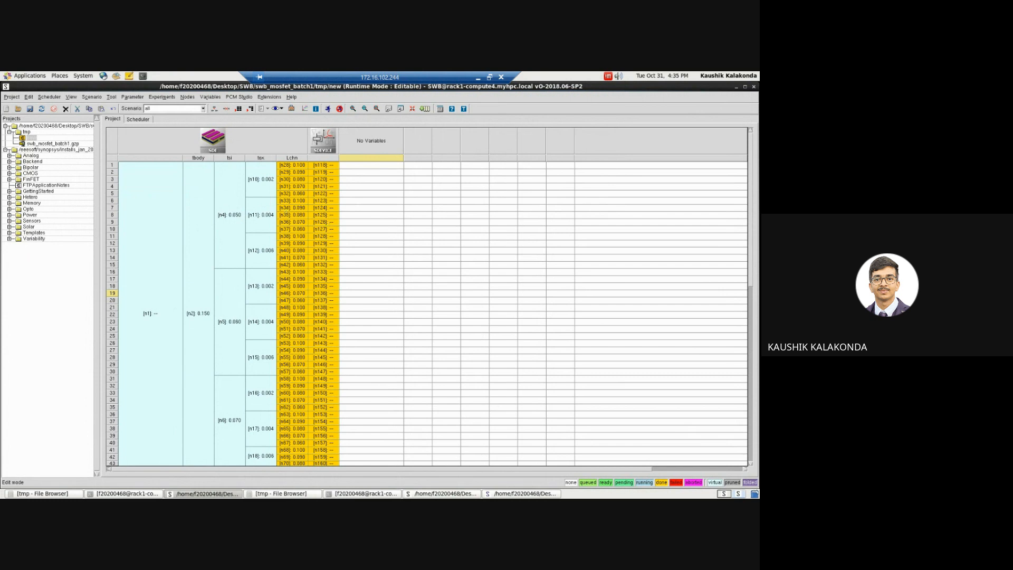
Step: Review the saved drain current plots for Lchn, nbdy, srcn and tbody variation in the local image viewer, and close it
{"action": "left_click", "coordinate": [480, 77]}
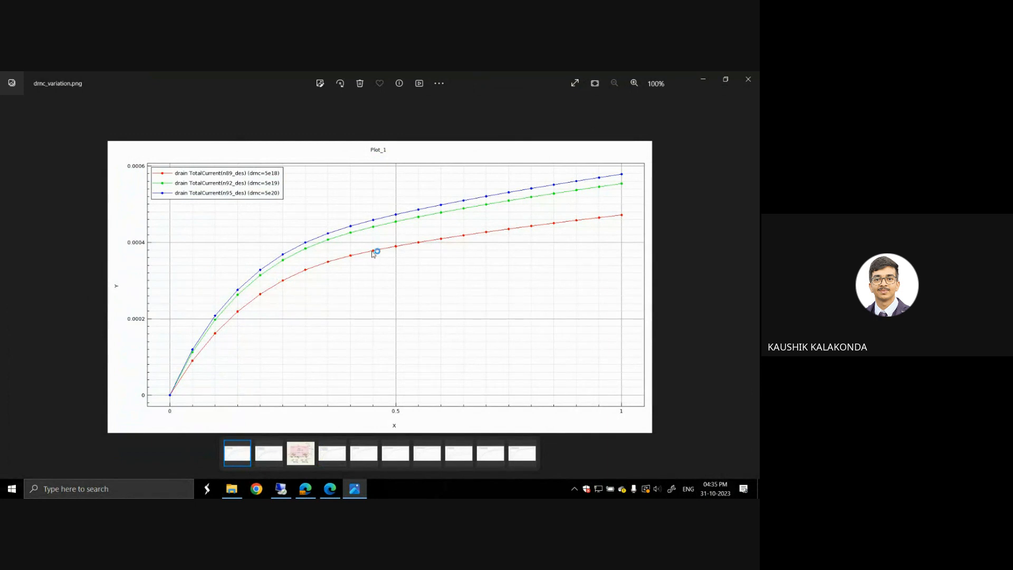
{"action": "key", "text": "Right"}
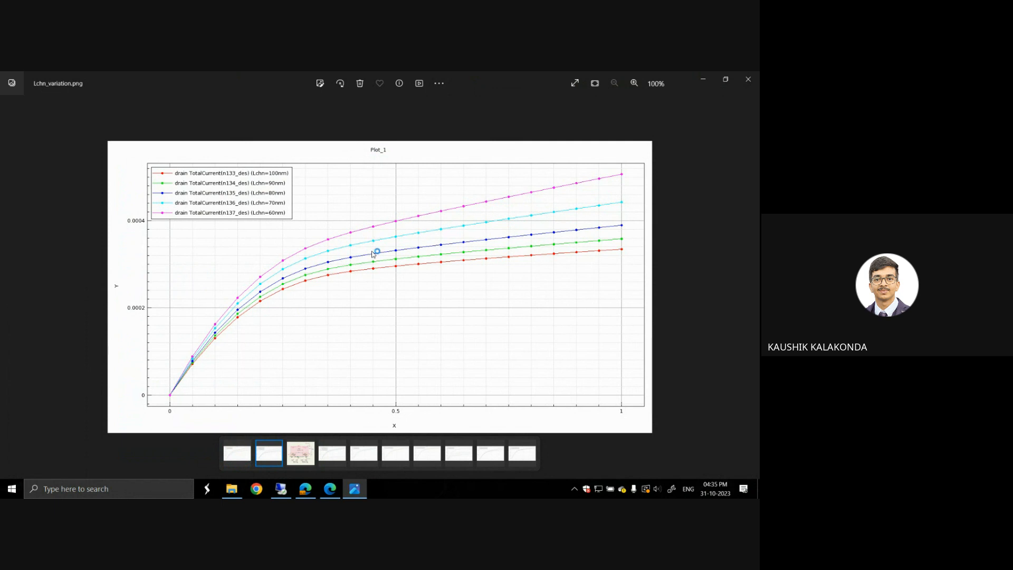
{"action": "key", "text": "Right"}
{"action": "key", "text": "Right"}
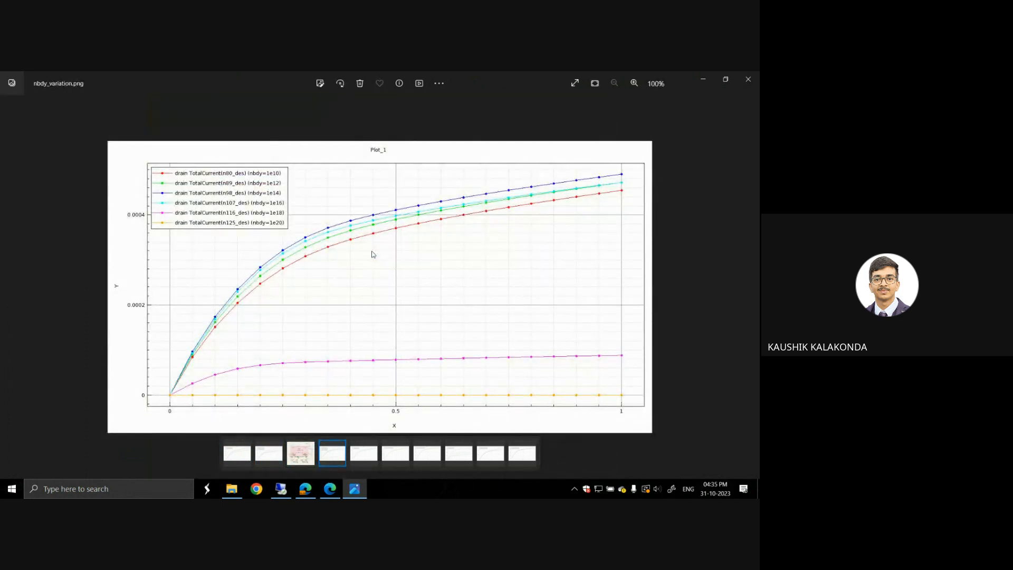
{"action": "key", "text": "Right"}
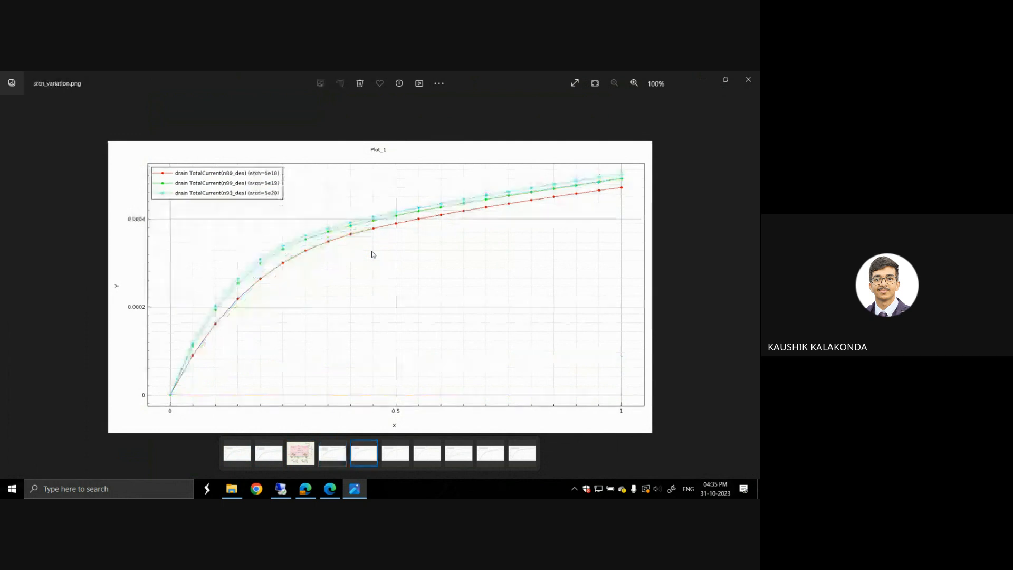
{"action": "key", "text": "Right"}
{"action": "key", "text": "Right"}
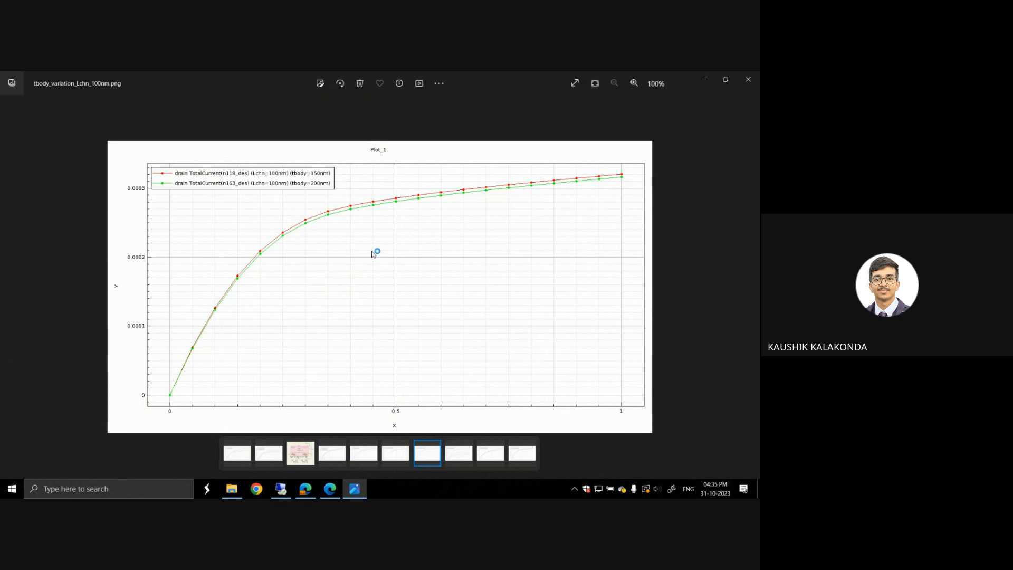
{"action": "key", "text": "Left"}
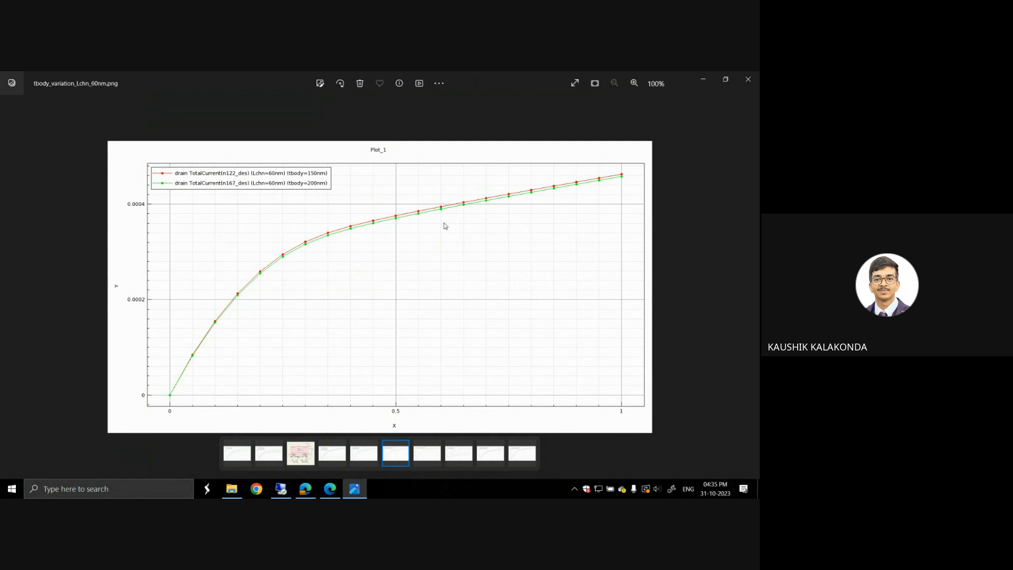
{"action": "left_click", "coordinate": [747, 78]}
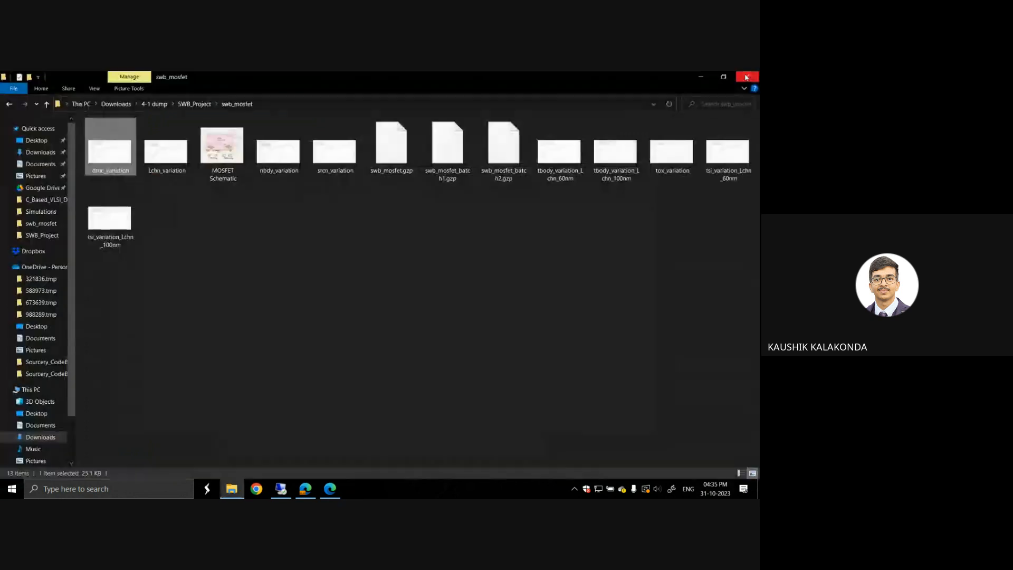
Step: Return to the demo project on the remote desktop, open the Node Explorer for n7 and move it clear of the experiment table
{"action": "mouse_move", "coordinate": [308, 497]}
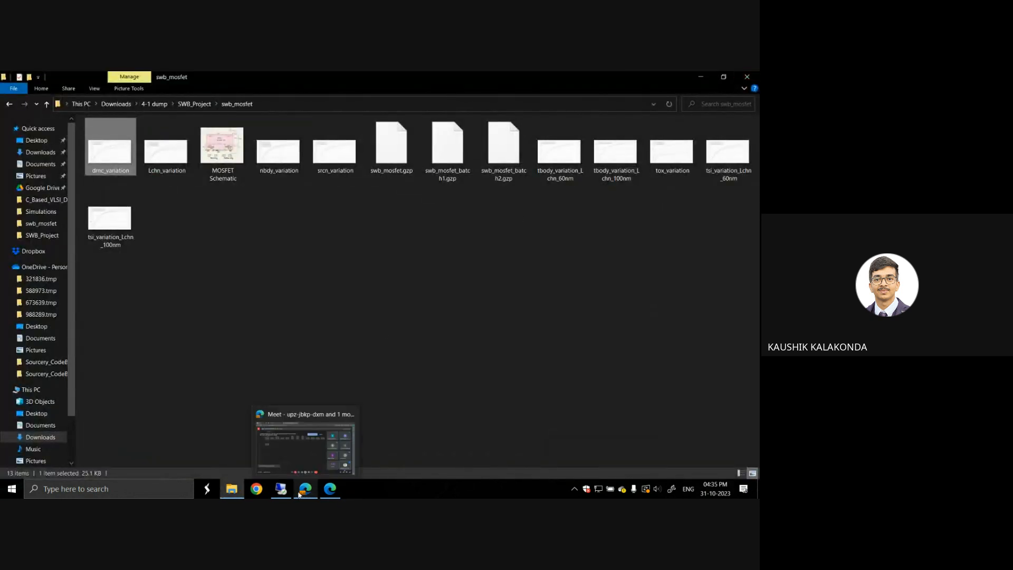
{"action": "left_click", "coordinate": [281, 490]}
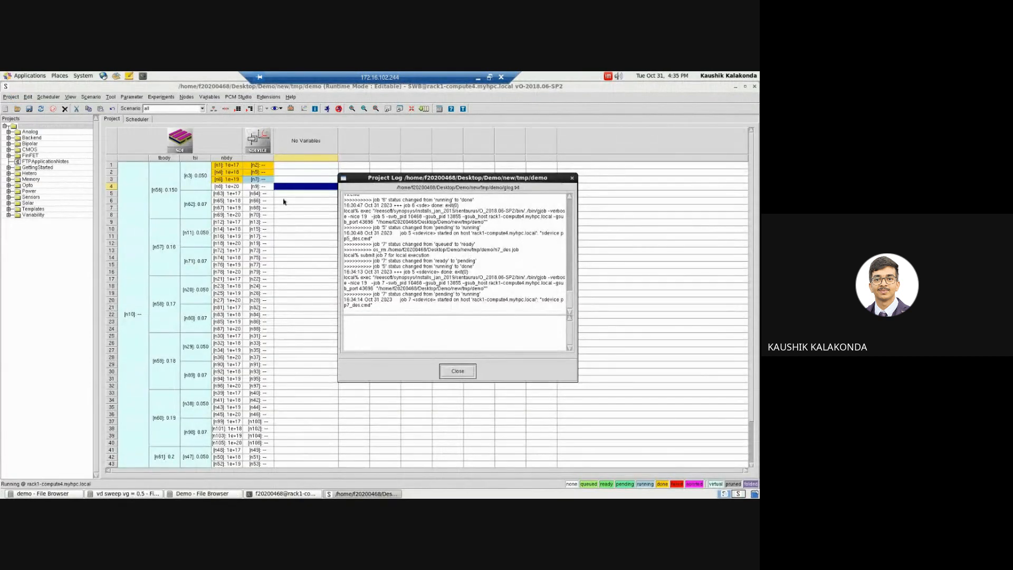
{"action": "double_click", "coordinate": [260, 179]}
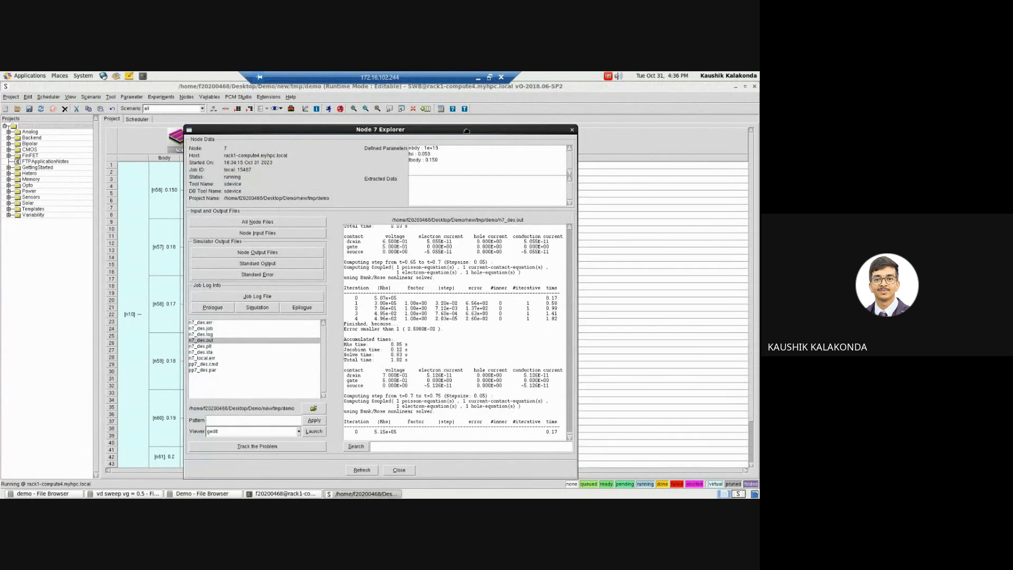
{"action": "left_click_drag", "start_coordinate": [484, 134], "coordinate": [578, 133]}
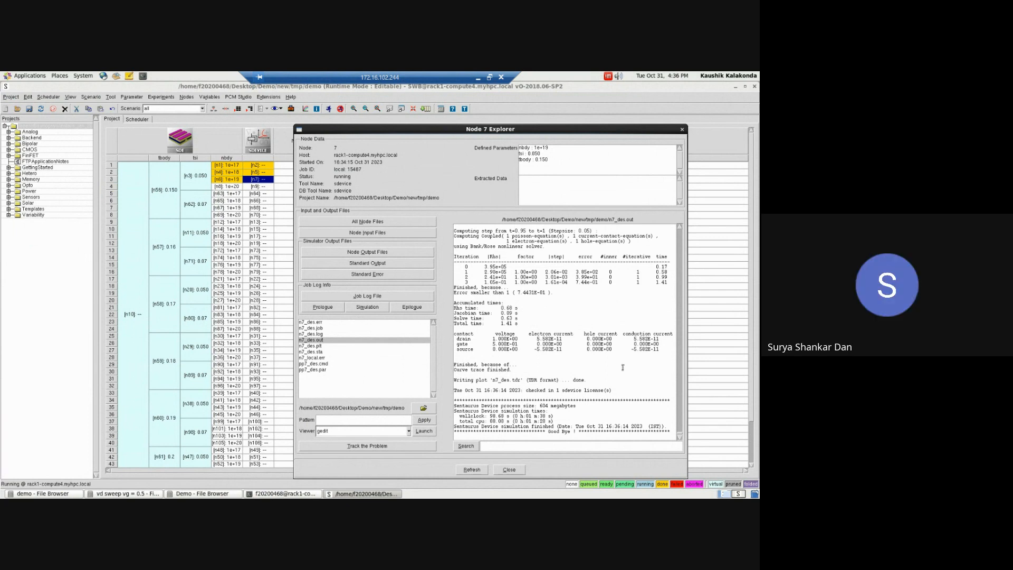
Step: Switch to the swb_mosfet_batch1 project, select SDEVICE nodes n118 to n122 and open their file selection for Sentaurus Visual
{"action": "left_click", "coordinate": [739, 495]}
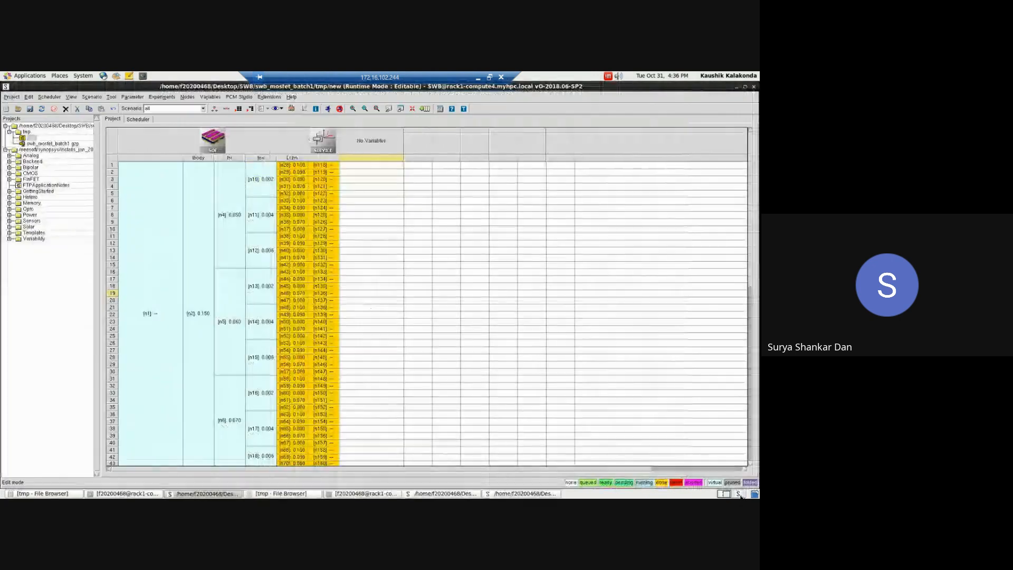
{"action": "left_click", "coordinate": [329, 166]}
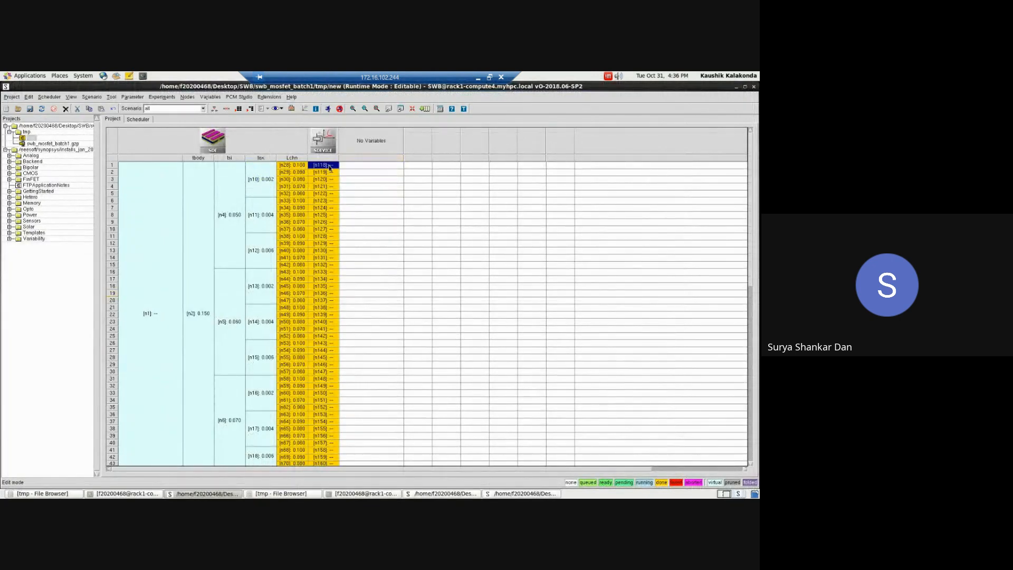
{"action": "left_click_drag", "start_coordinate": [328, 173], "coordinate": [330, 194]}
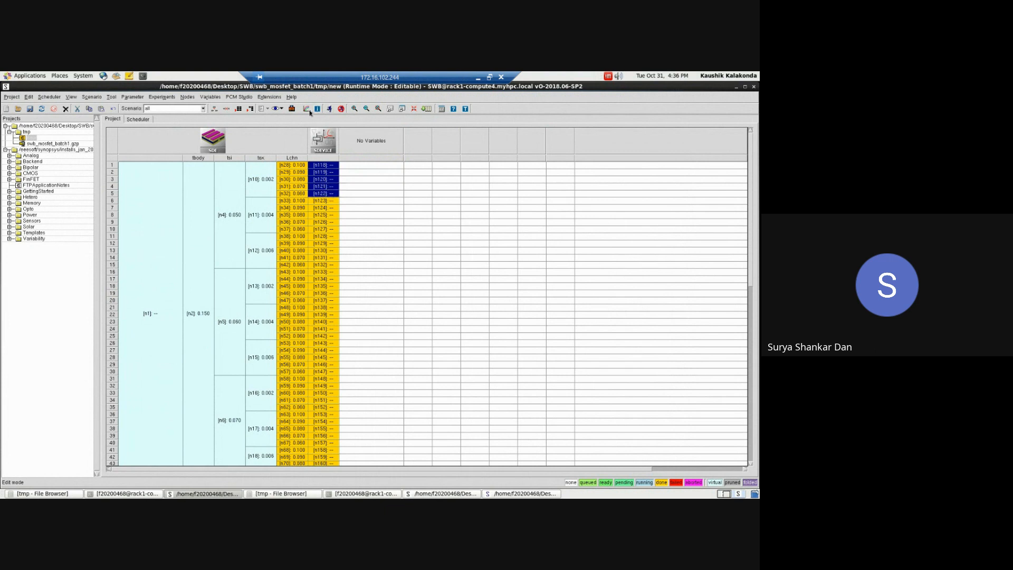
{"action": "left_click", "coordinate": [284, 108]}
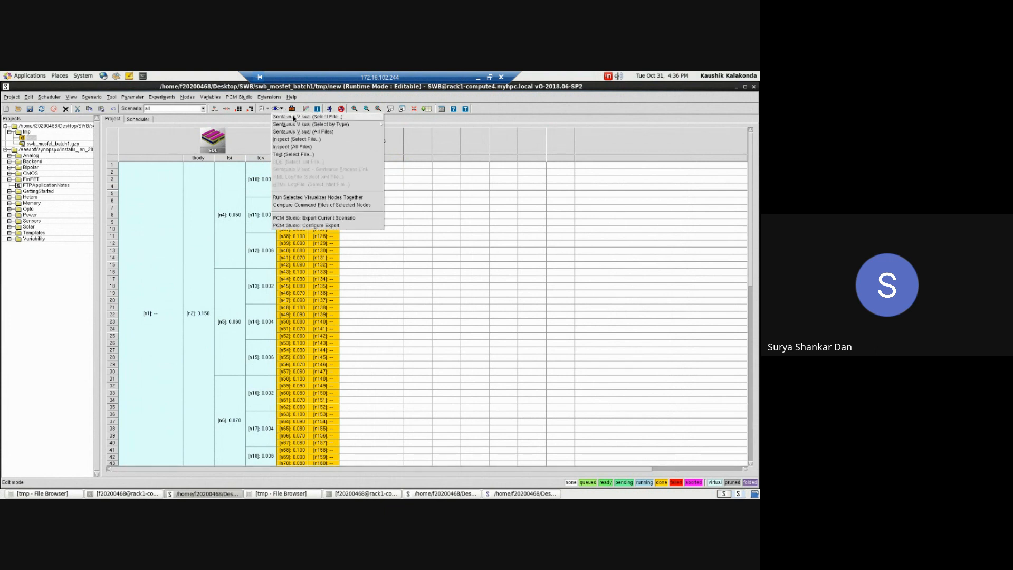
{"action": "left_click", "coordinate": [294, 117]}
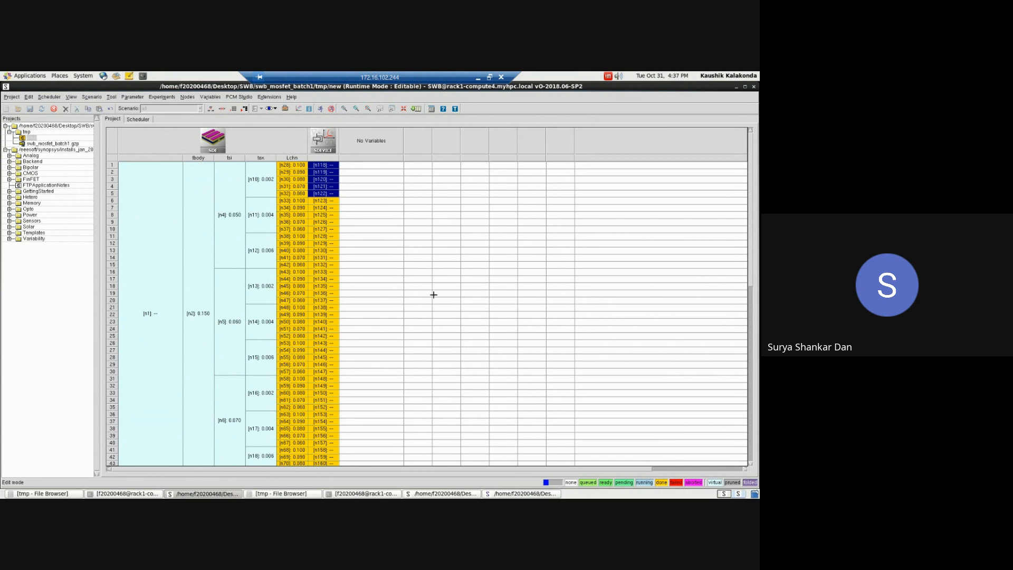
Step: Dismiss the file selection over the batch1 Sentaurus Visual plot and add all five Plot_1 curves to an XY data export
{"action": "left_click", "coordinate": [501, 494]}
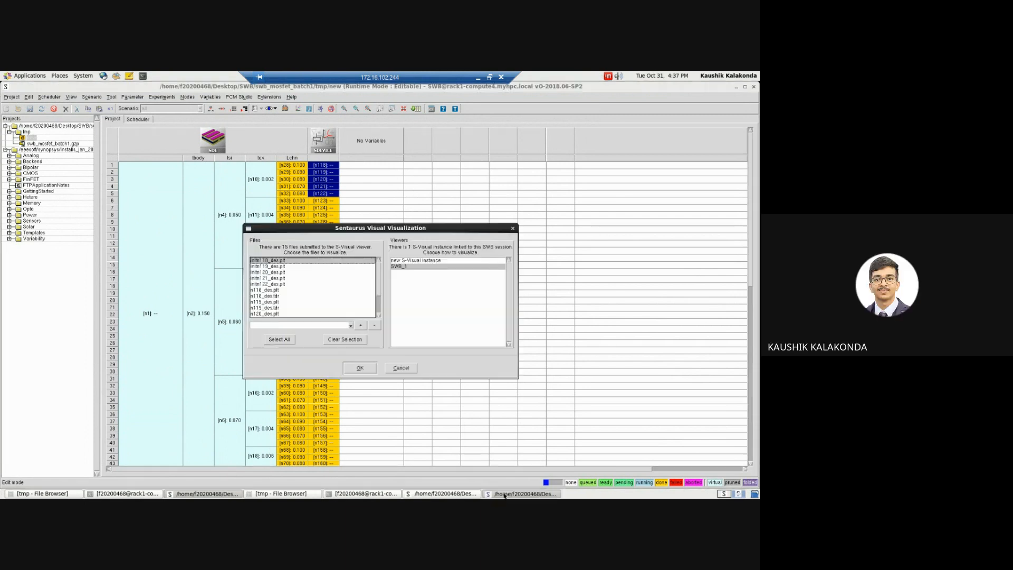
{"action": "left_click", "coordinate": [513, 228]}
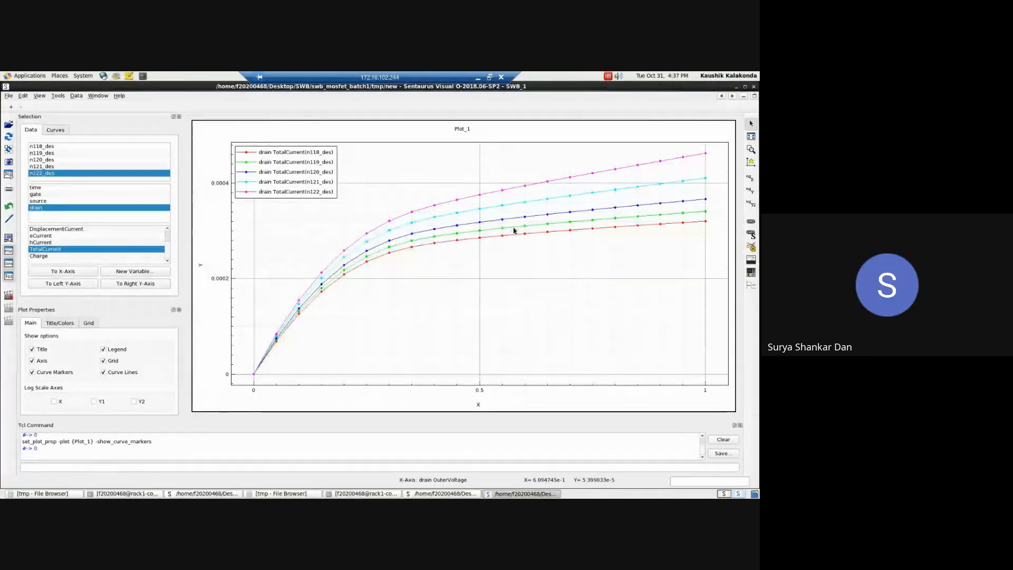
{"action": "left_click", "coordinate": [76, 96]}
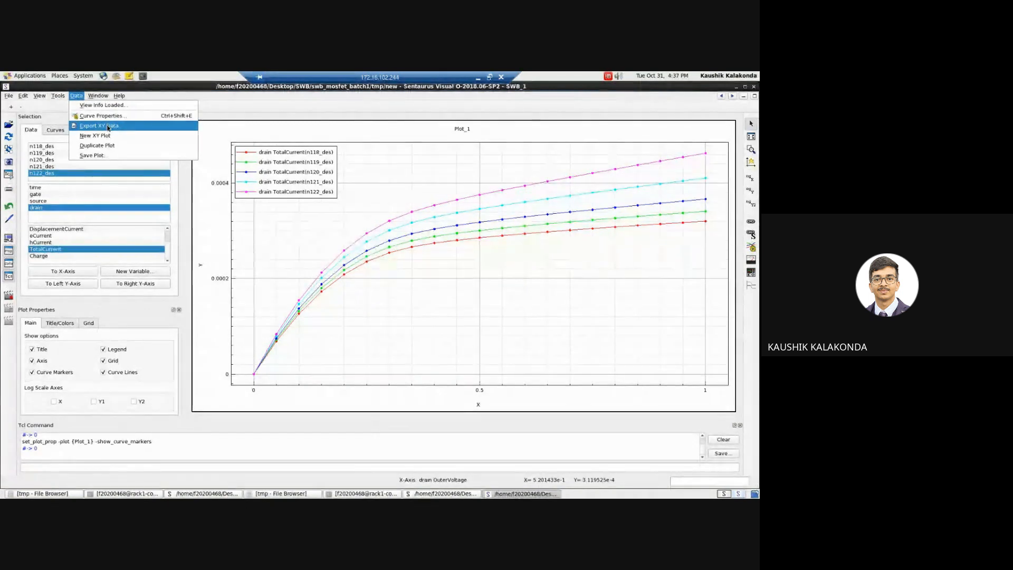
{"action": "left_click", "coordinate": [108, 127]}
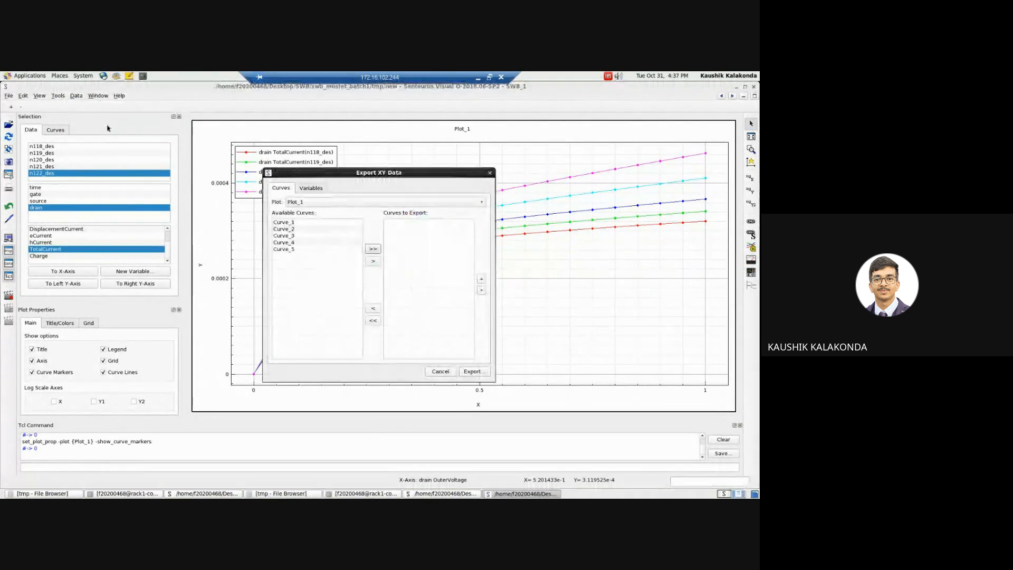
{"action": "left_click", "coordinate": [373, 249]}
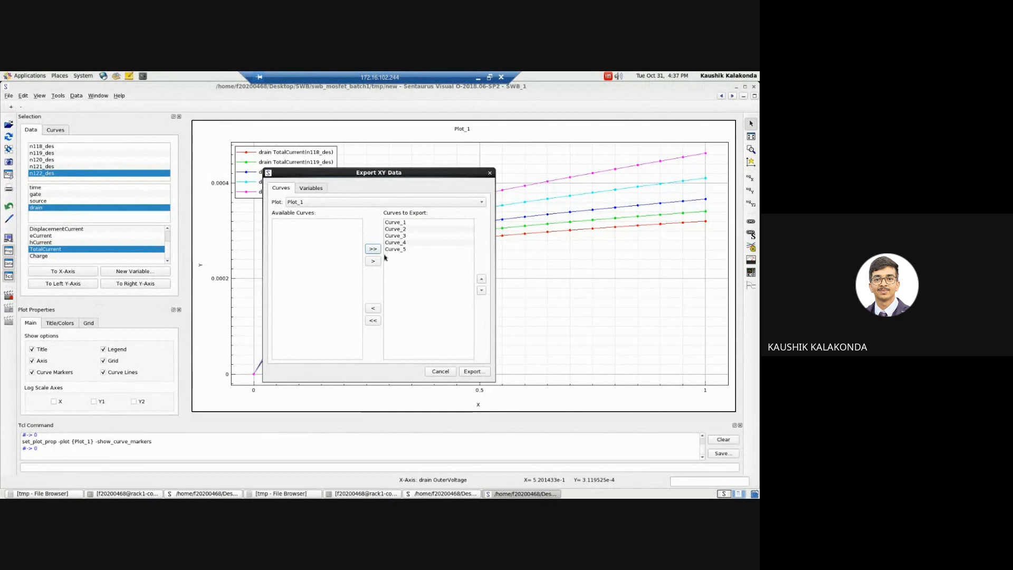
Step: Export the chosen curves to a file named demo in the Desktop/Demo folder
{"action": "left_click", "coordinate": [477, 374]}
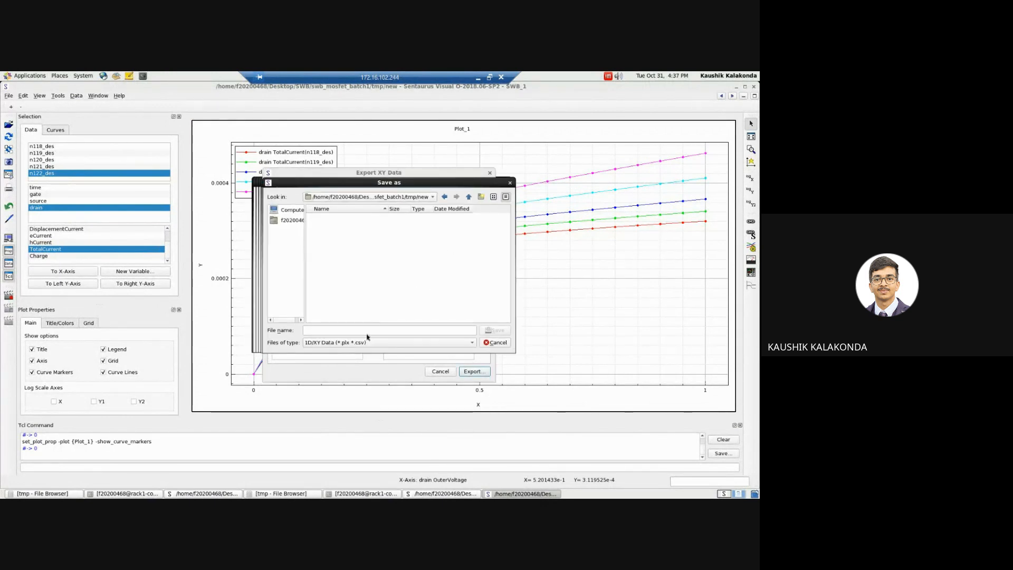
{"action": "left_click", "coordinate": [375, 329]}
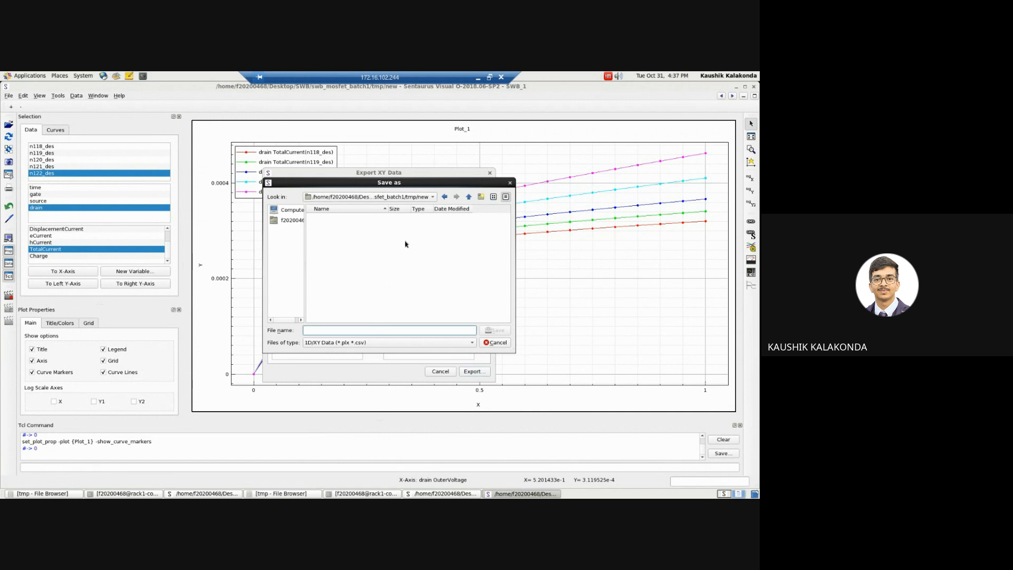
{"action": "left_click", "coordinate": [468, 197]}
{"action": "left_click", "coordinate": [468, 197]}
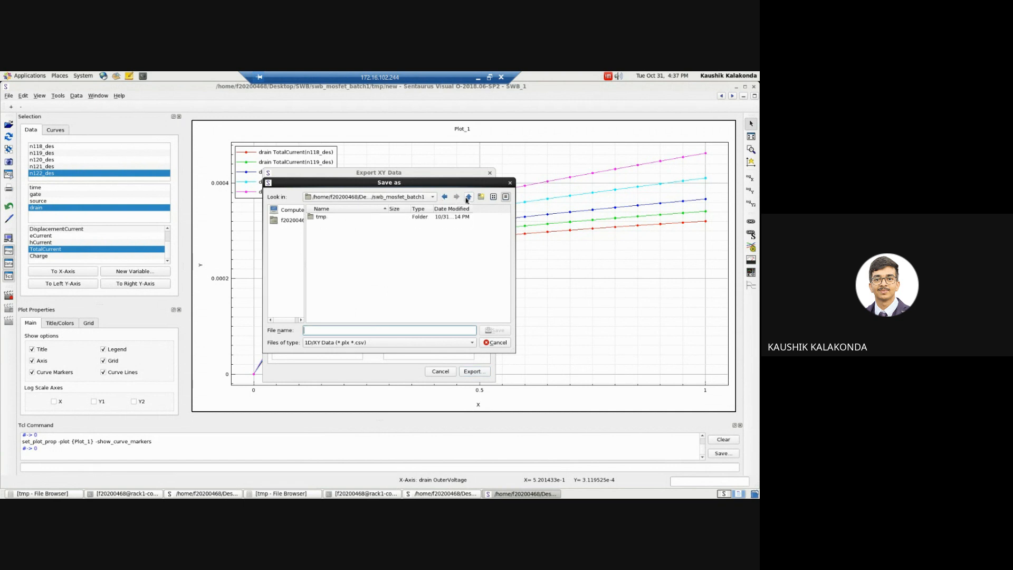
{"action": "left_click", "coordinate": [468, 197]}
{"action": "left_click", "coordinate": [468, 196]}
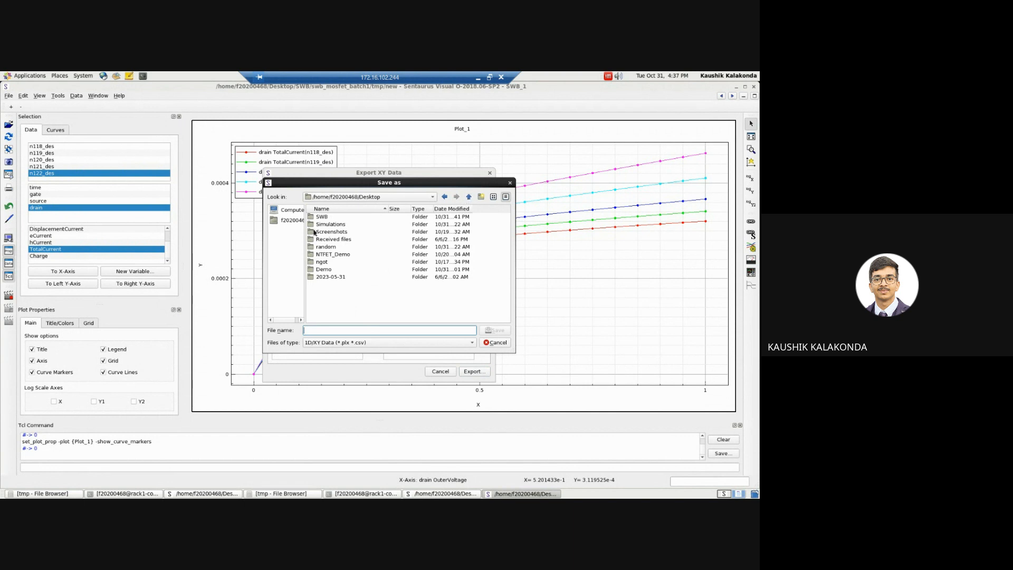
{"action": "double_click", "coordinate": [321, 269]}
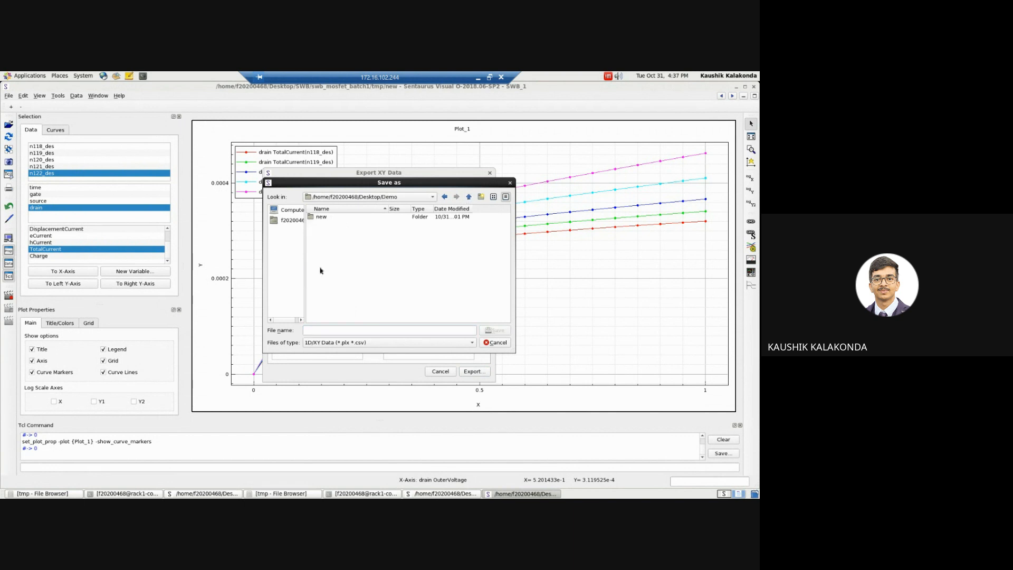
{"action": "left_click", "coordinate": [387, 330]}
{"action": "type", "text": "demo"}
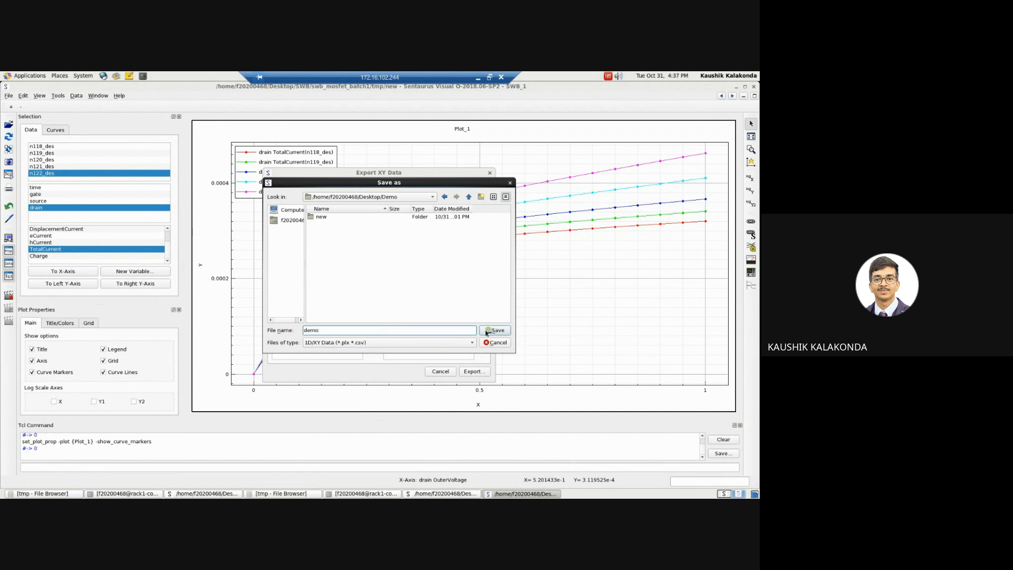
{"action": "left_click", "coordinate": [495, 330]}
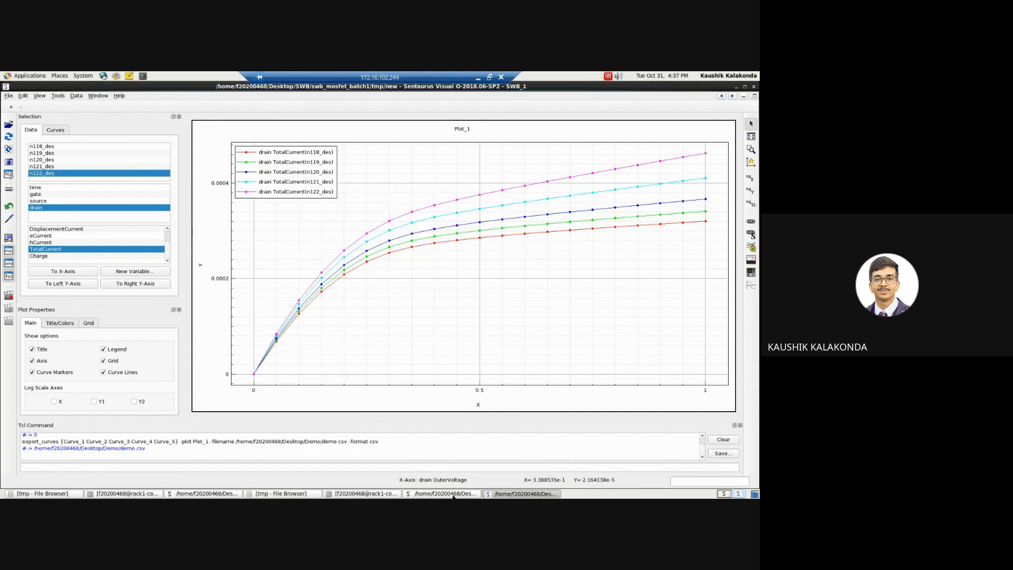
Step: Switch to the demo project's workspace, minimize the windows in the way and bring up the Demo folder in the file browser
{"action": "left_click", "coordinate": [267, 494]}
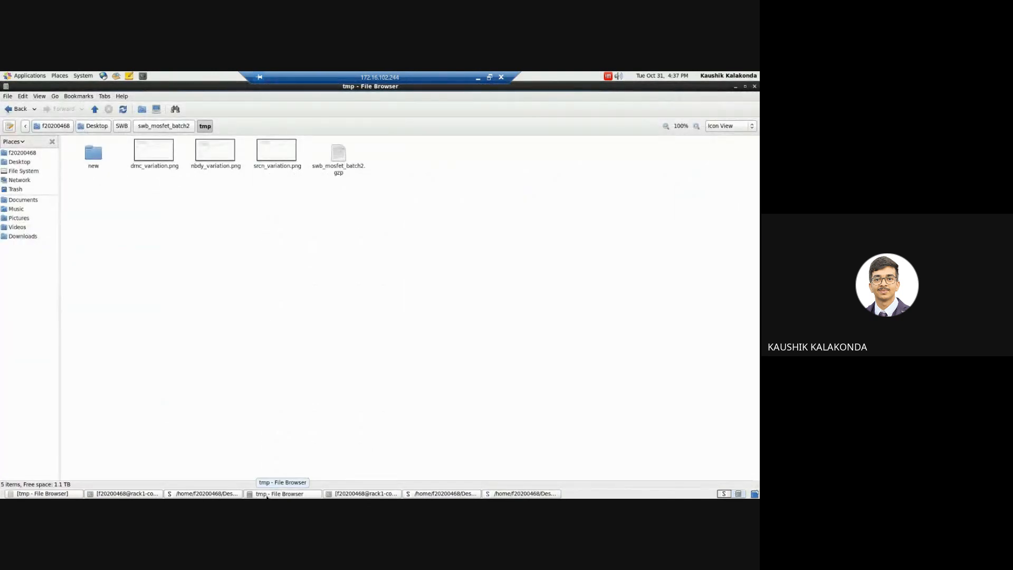
{"action": "left_click", "coordinate": [285, 493]}
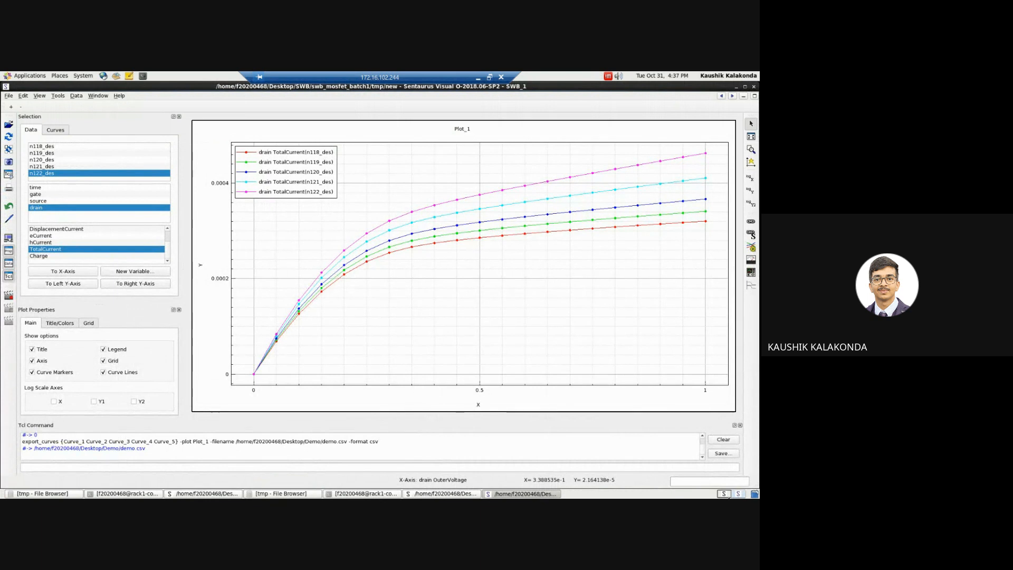
{"action": "left_click", "coordinate": [728, 495]}
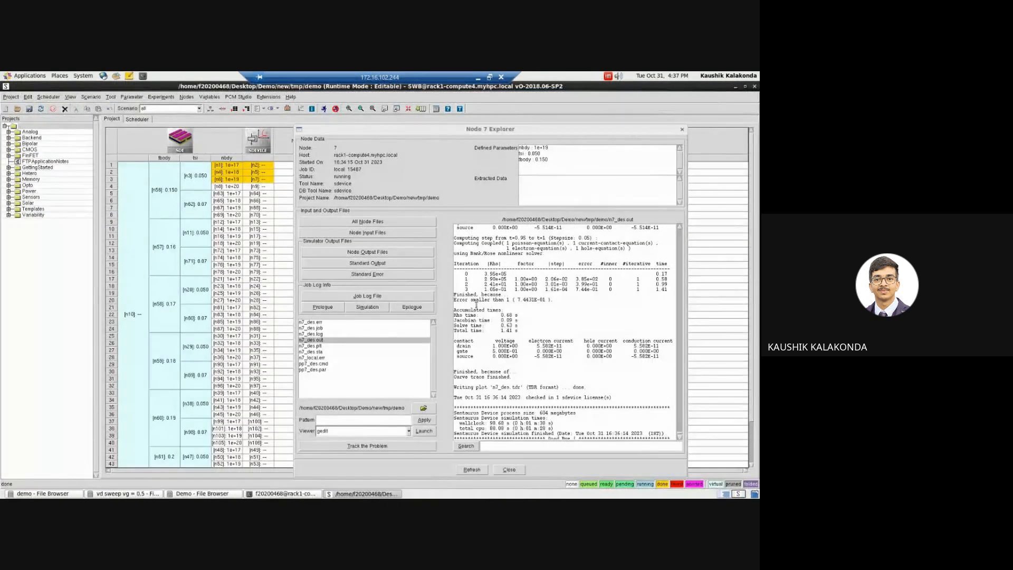
{"action": "left_click", "coordinate": [735, 87]}
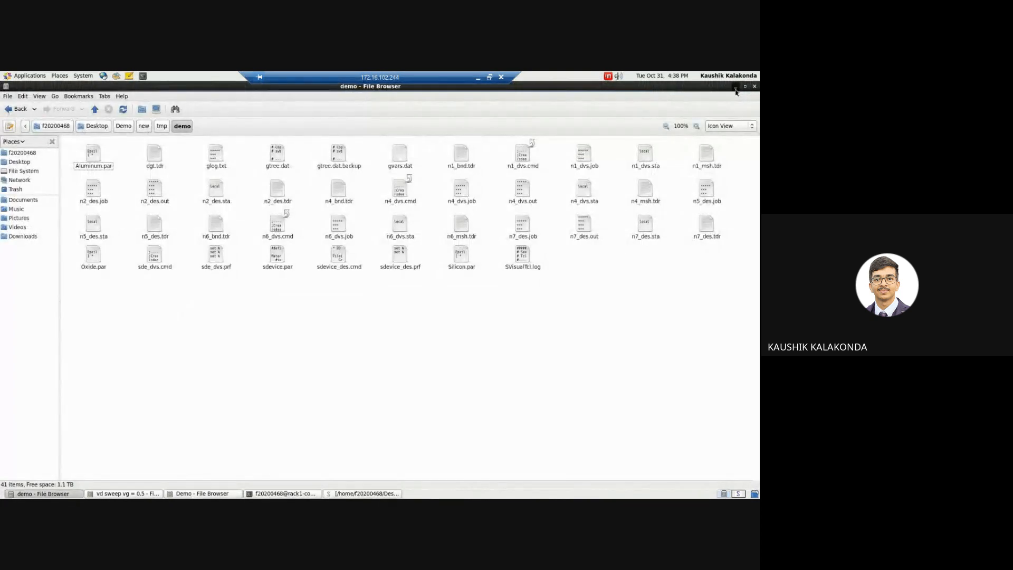
{"action": "left_click", "coordinate": [736, 87]}
{"action": "left_click", "coordinate": [735, 87]}
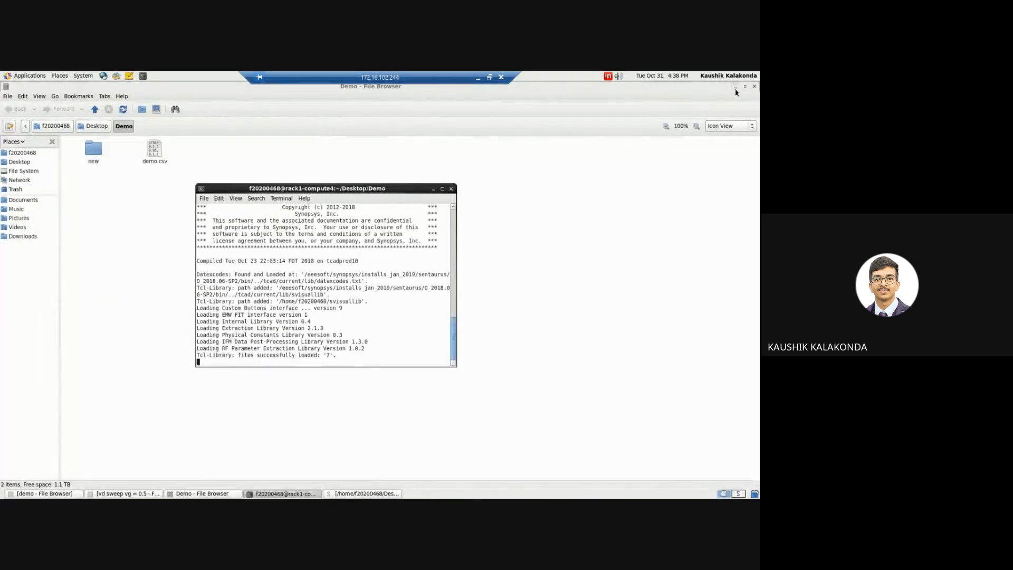
{"action": "left_click", "coordinate": [736, 89]}
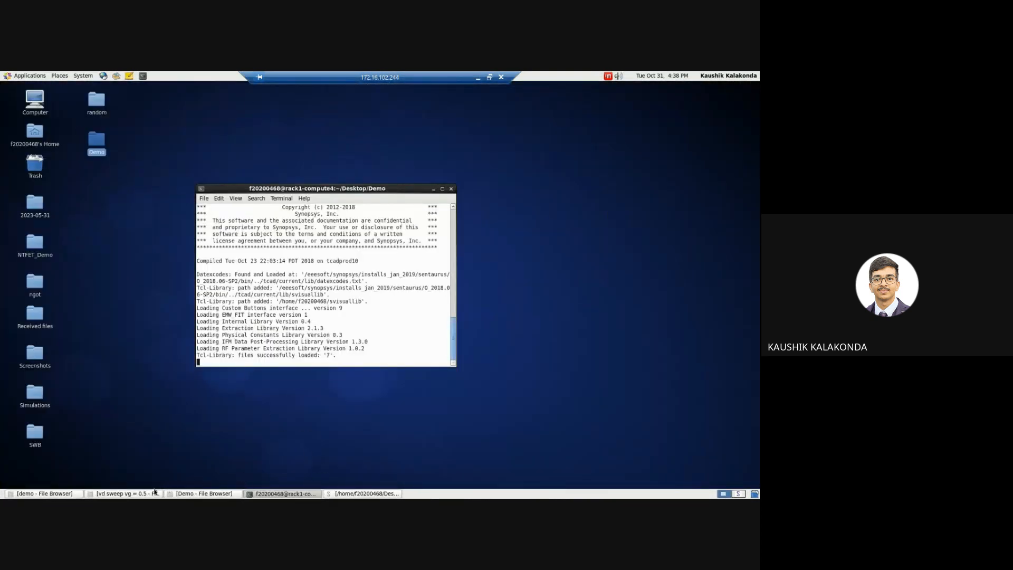
{"action": "left_click", "coordinate": [203, 493]}
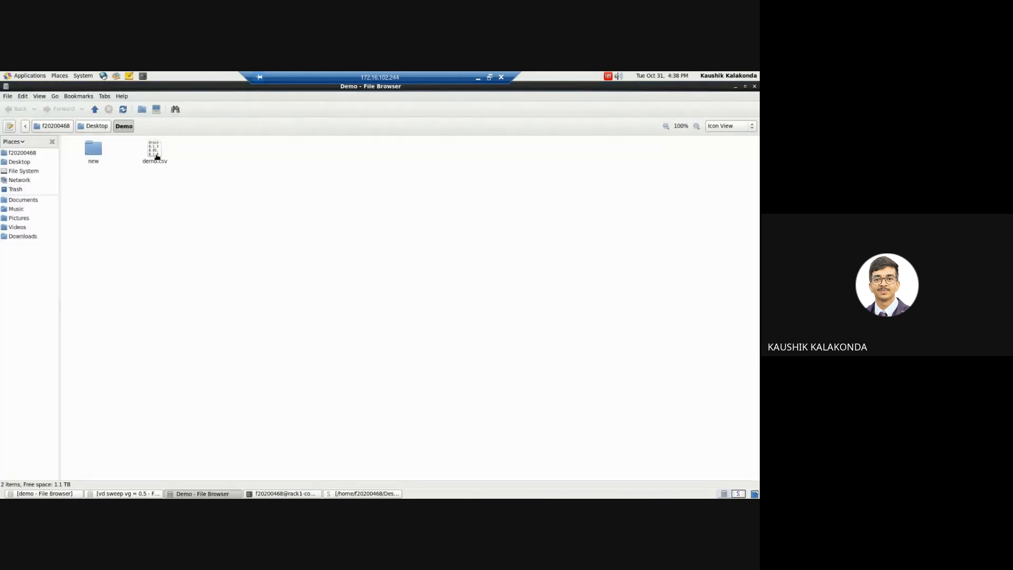
Step: Open demo.csv in LibreOffice Calc with the default text import settings
{"action": "double_click", "coordinate": [154, 153]}
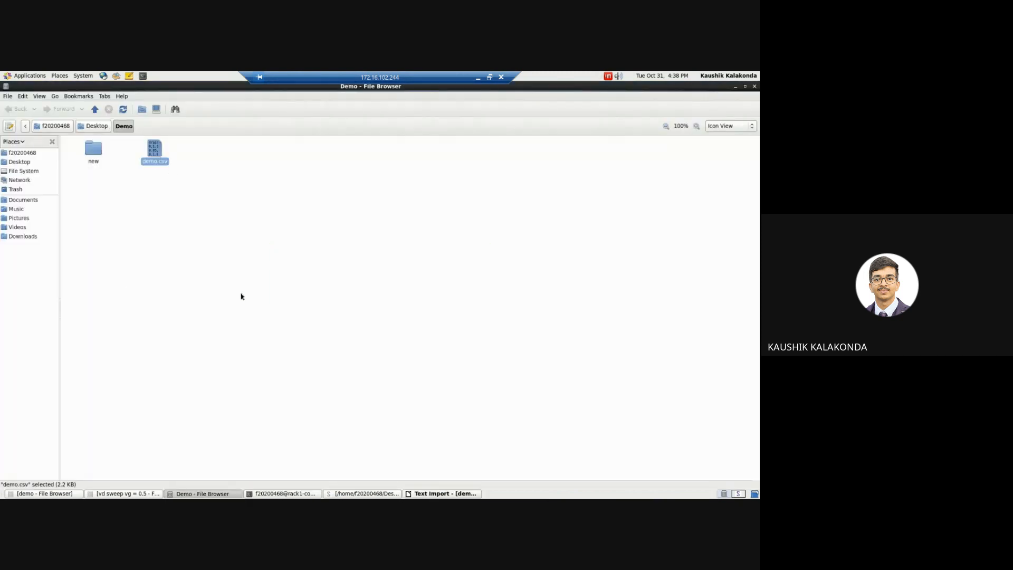
{"action": "left_click", "coordinate": [435, 494]}
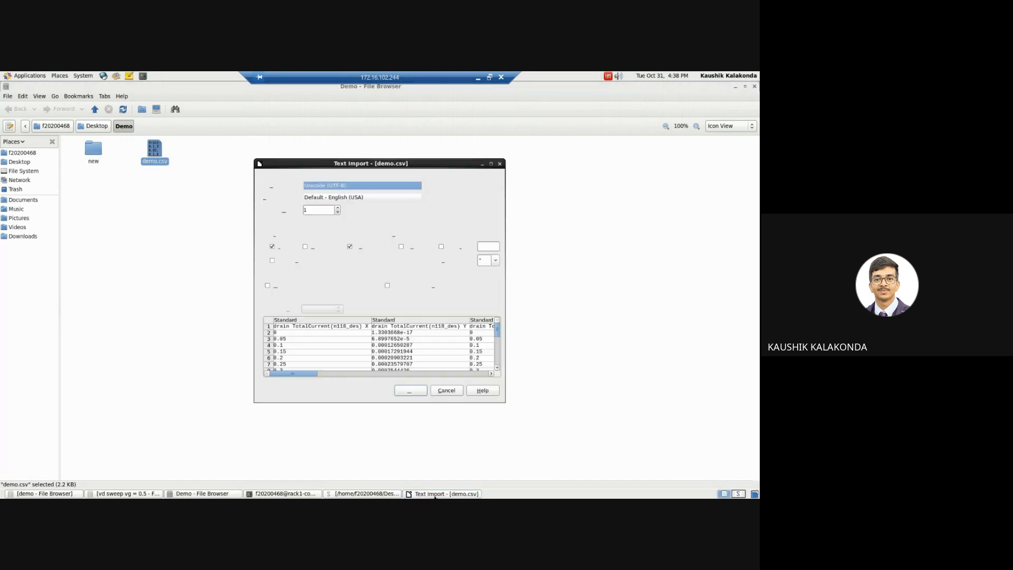
{"action": "left_click", "coordinate": [411, 391]}
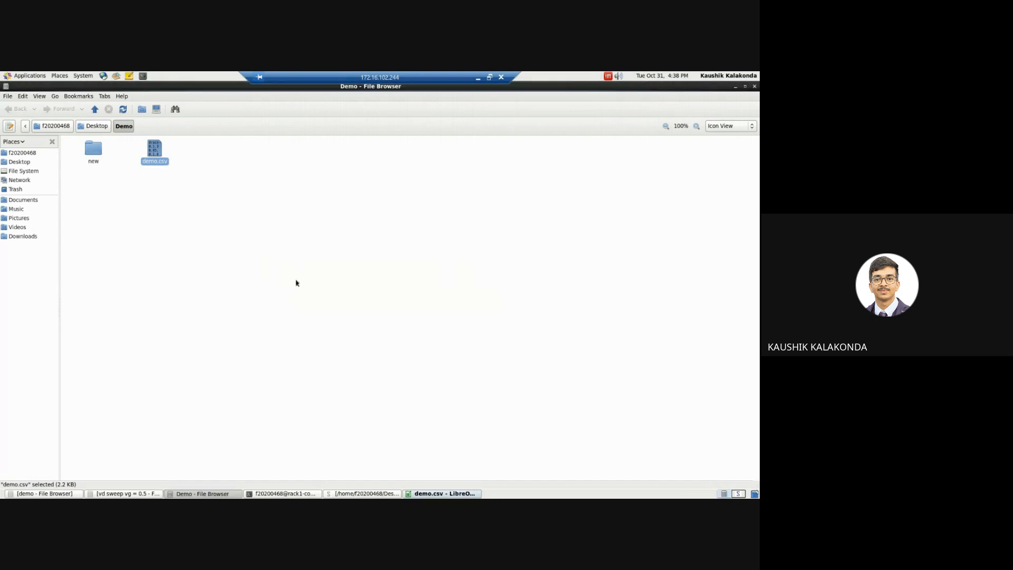
{"action": "left_click", "coordinate": [447, 493]}
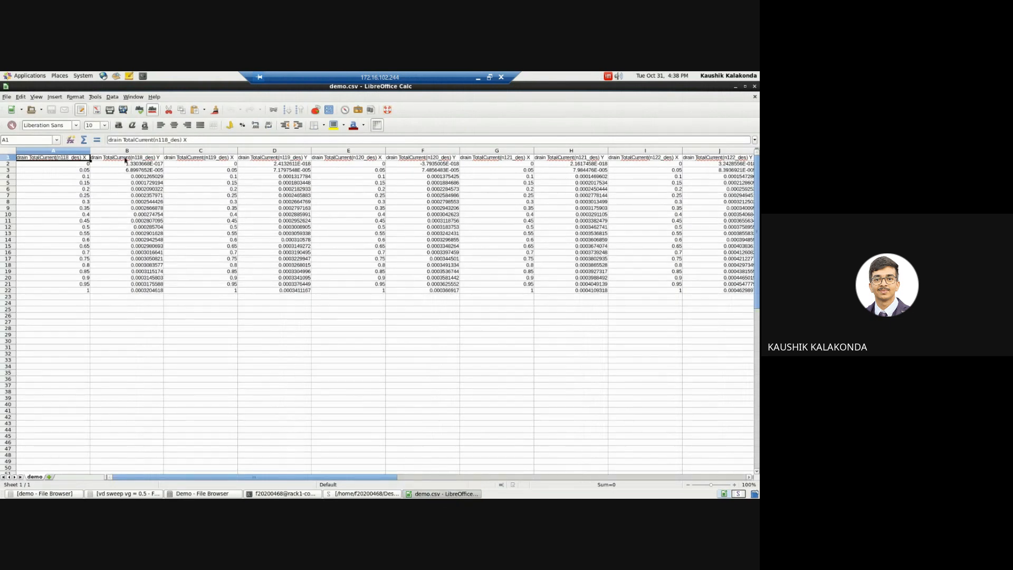
Step: Examine the n118 drain current values and the n119 X column over rows 1 to 22 of the exported data
{"action": "left_click", "coordinate": [214, 166]}
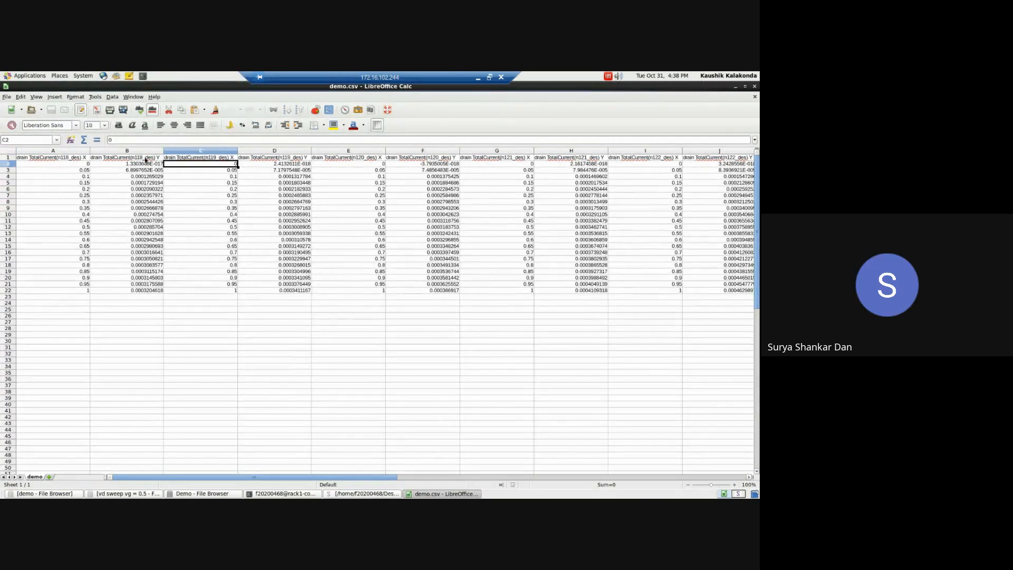
{"action": "left_click", "coordinate": [148, 164]}
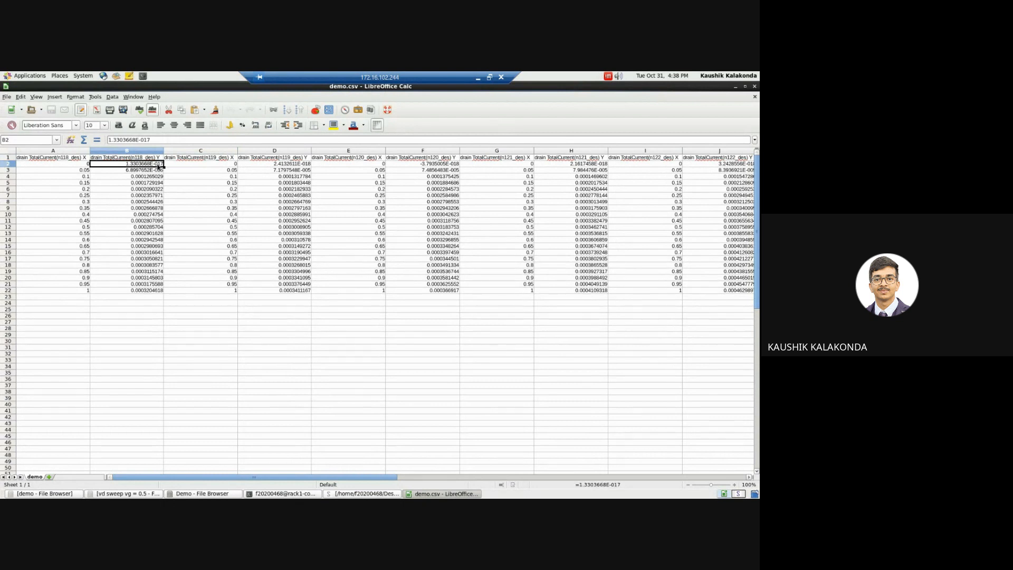
{"action": "left_click", "coordinate": [226, 159]}
{"action": "key", "text": "shift+Down"}
{"action": "key", "text": "shift+Down"}
{"action": "key", "text": "shift+Down"}
{"action": "key", "text": "shift+Down"}
{"action": "key", "text": "shift+Down"}
{"action": "key", "text": "shift+Down"}
{"action": "key", "text": "shift+Down"}
{"action": "key", "text": "shift+Down"}
{"action": "key", "text": "shift+Down"}
{"action": "key", "text": "shift+Down"}
{"action": "key", "text": "shift+Down"}
{"action": "key", "text": "shift+Down"}
{"action": "key", "text": "shift+Down"}
{"action": "key", "text": "shift+Down"}
{"action": "key", "text": "shift+Down"}
{"action": "key", "text": "shift+Down"}
{"action": "key", "text": "shift+Down"}
{"action": "key", "text": "shift+Down"}
{"action": "key", "text": "shift+Down"}
{"action": "key", "text": "shift+Down"}
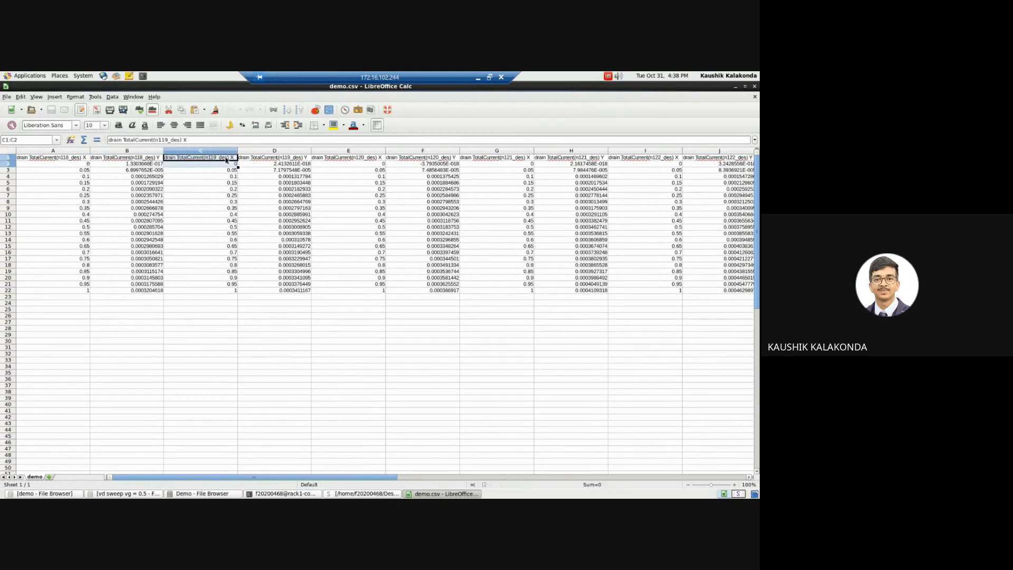
{"action": "key", "text": "shift+Down"}
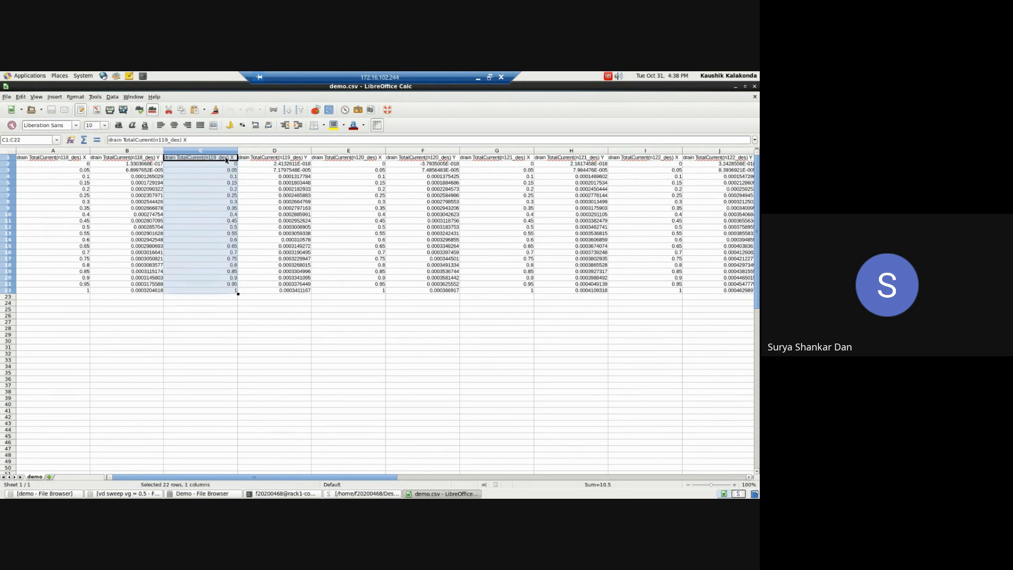
{"action": "left_click", "coordinate": [226, 160]}
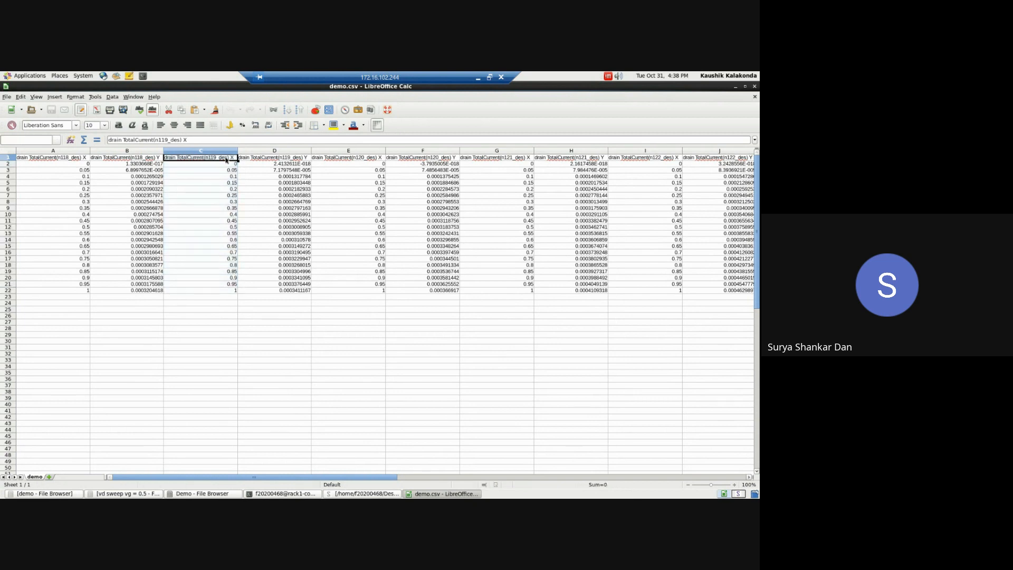
{"action": "key", "text": "shift+Down"}
{"action": "key", "text": "shift+Down"}
{"action": "key", "text": "shift+Down"}
{"action": "key", "text": "shift+Down"}
{"action": "key", "text": "shift+Down"}
{"action": "key", "text": "shift+Down"}
{"action": "key", "text": "shift+Down"}
{"action": "key", "text": "shift+Down"}
{"action": "key", "text": "shift+Down"}
{"action": "key", "text": "shift+Down"}
{"action": "key", "text": "shift+Down"}
{"action": "key", "text": "shift+Down"}
{"action": "key", "text": "shift+Down"}
{"action": "key", "text": "shift+Down"}
{"action": "key", "text": "shift+Down"}
{"action": "key", "text": "shift+Down"}
{"action": "key", "text": "shift+Down"}
{"action": "key", "text": "shift+Down"}
{"action": "key", "text": "shift+Down"}
{"action": "key", "text": "shift+Down"}
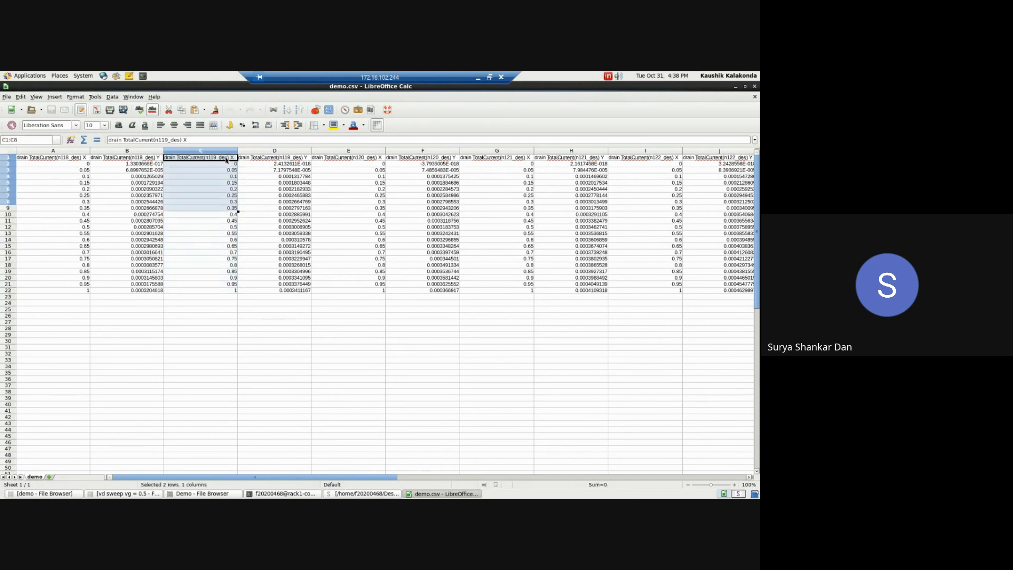
{"action": "left_click", "coordinate": [219, 164]}
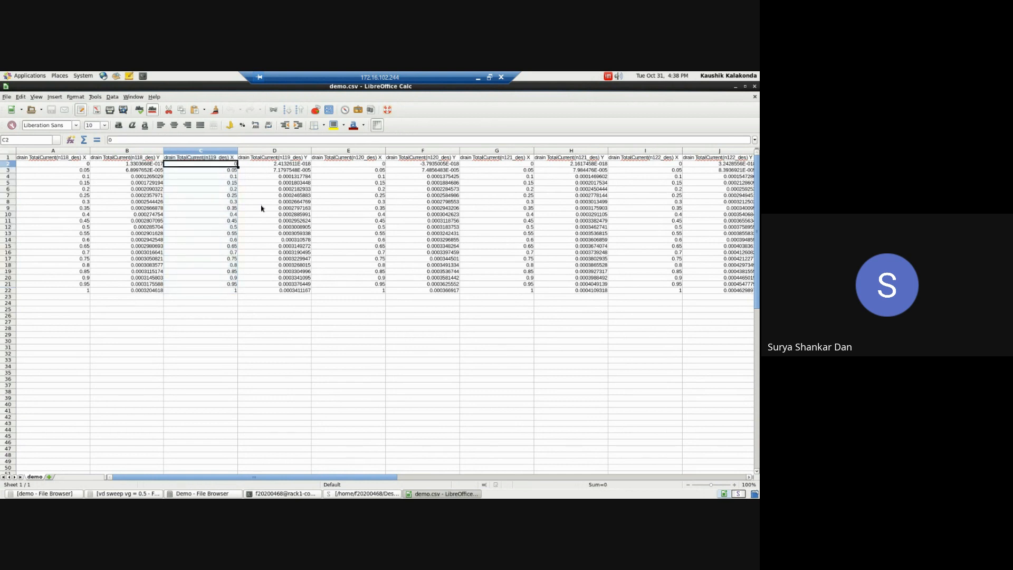
Step: Look across row 2 from the n119 to the n122 columns and back, and check the n118 current in B6
{"action": "key", "text": "Right"}
{"action": "key", "text": "Right"}
{"action": "key", "text": "Right"}
{"action": "key", "text": "Right"}
{"action": "key", "text": "Right"}
{"action": "key", "text": "Right"}
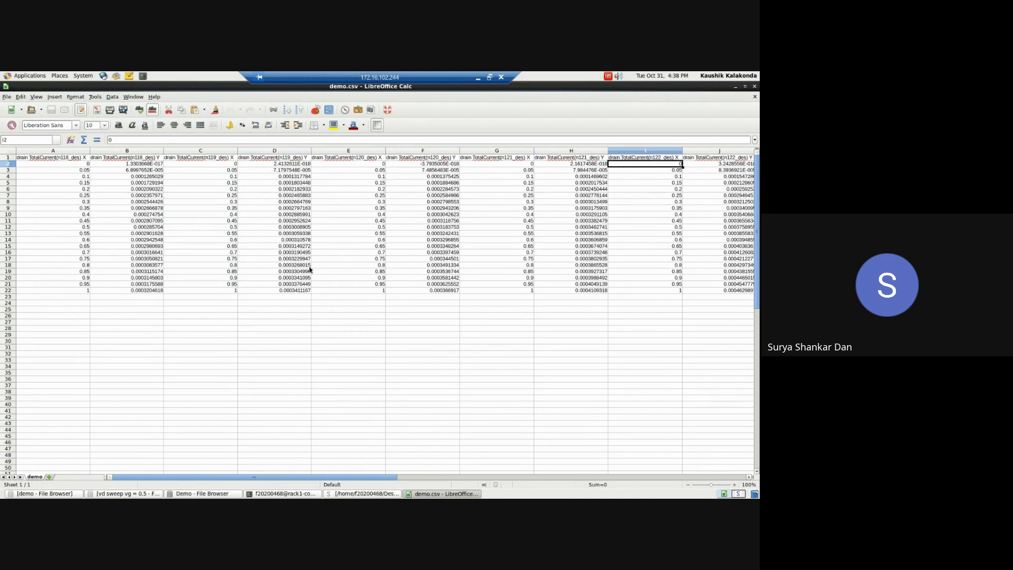
{"action": "key", "text": "Left"}
{"action": "key", "text": "Left"}
{"action": "key", "text": "Left"}
{"action": "key", "text": "Left"}
{"action": "key", "text": "Left"}
{"action": "key", "text": "Left"}
{"action": "key", "text": "Left"}
{"action": "key", "text": "Left"}
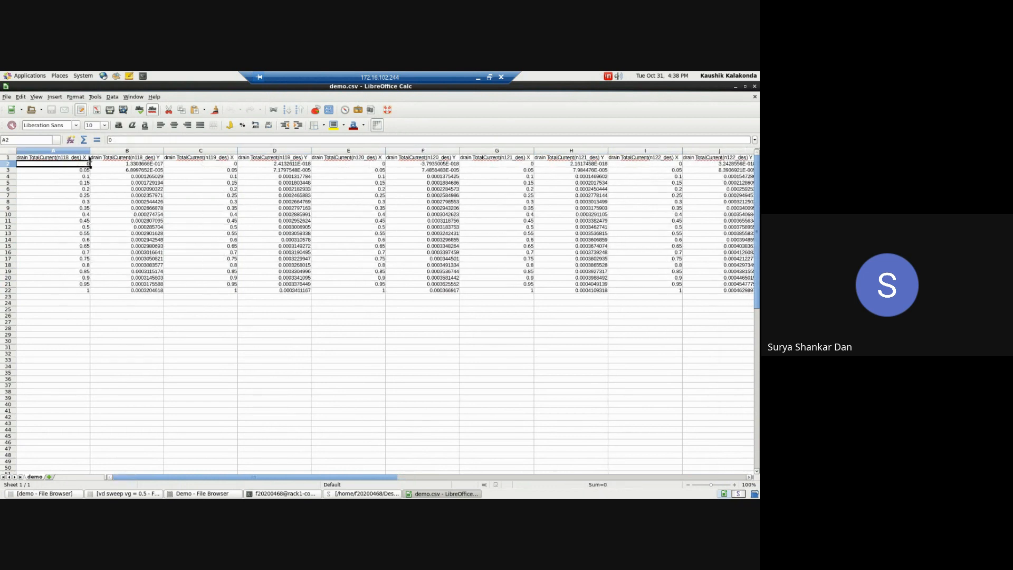
{"action": "left_click", "coordinate": [141, 190]}
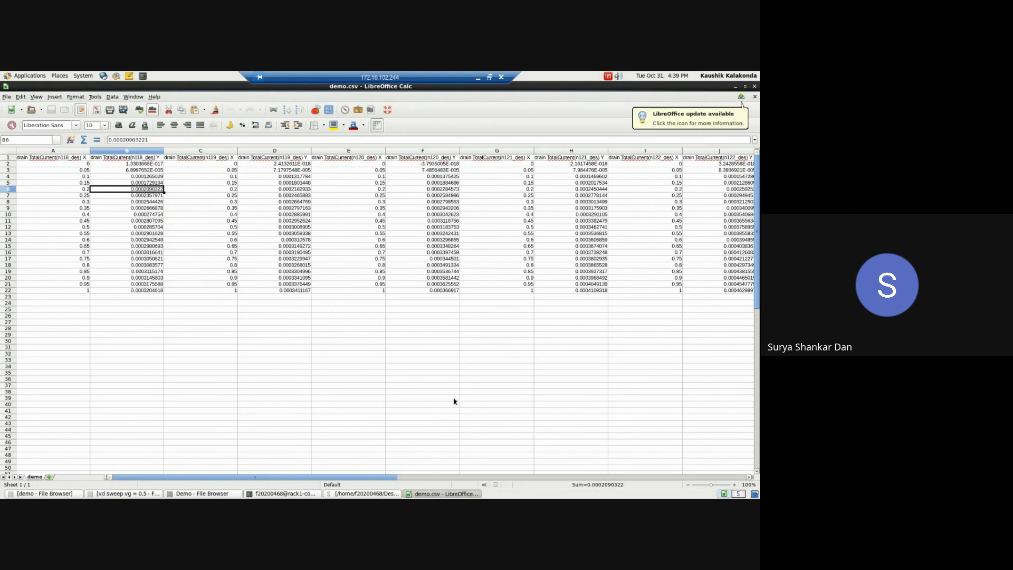
Step: Minimize the spreadsheet, return to the demo project in Sentaurus Workbench and close the Node 7 Explorer
{"action": "left_click", "coordinate": [431, 495]}
{"action": "left_click", "coordinate": [364, 493]}
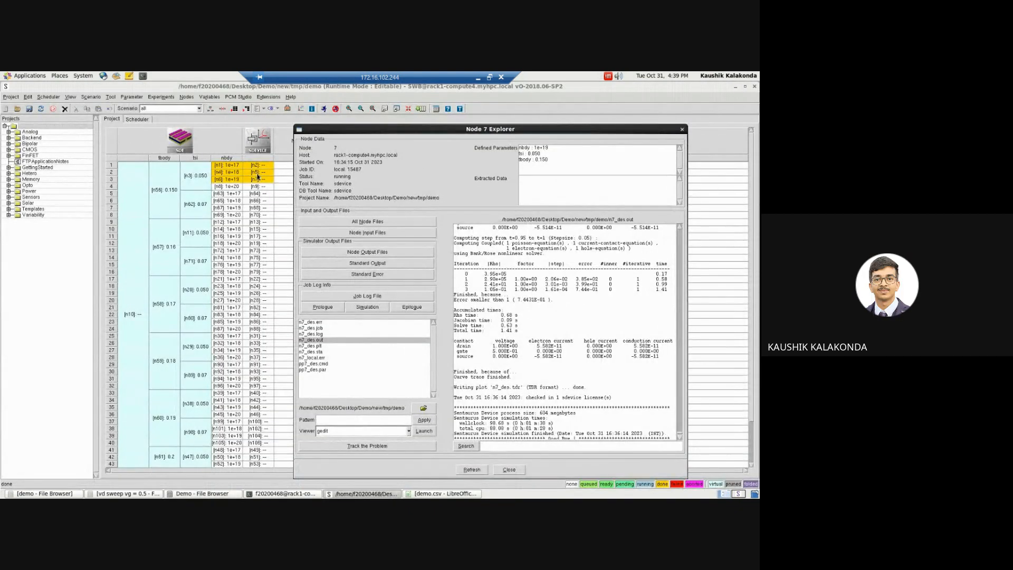
{"action": "left_click", "coordinate": [683, 129]}
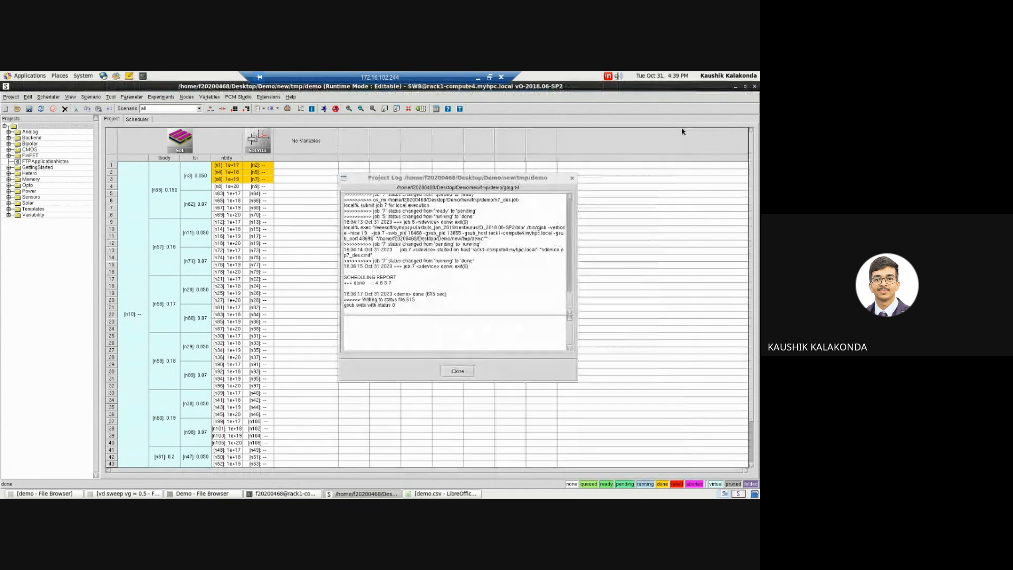
Step: Close the finished project log and run the remaining nodes of all scenarios with preprocessing, the local:default queue and unlimited concurrency
{"action": "left_click", "coordinate": [457, 370]}
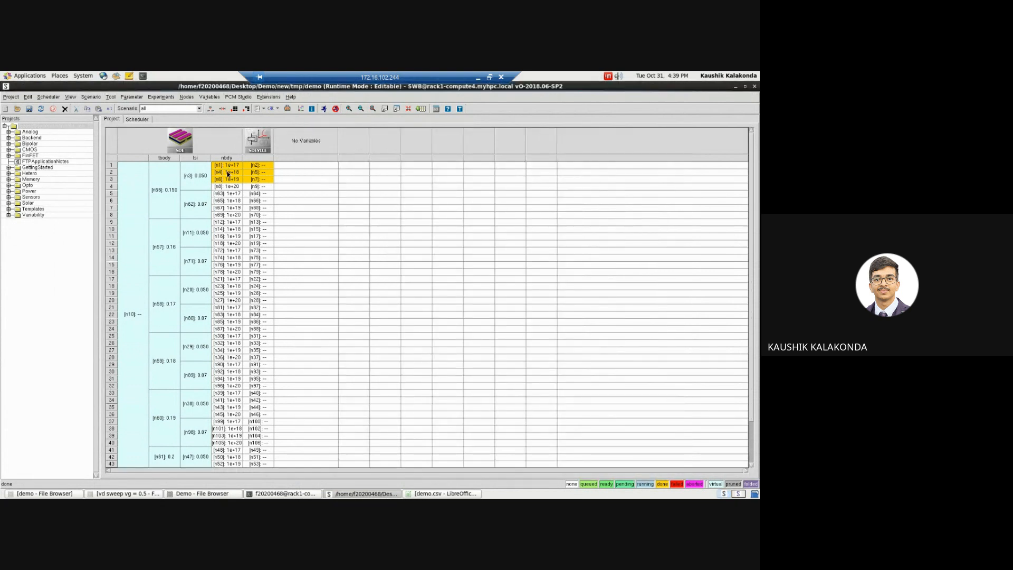
{"action": "left_click", "coordinate": [323, 109]}
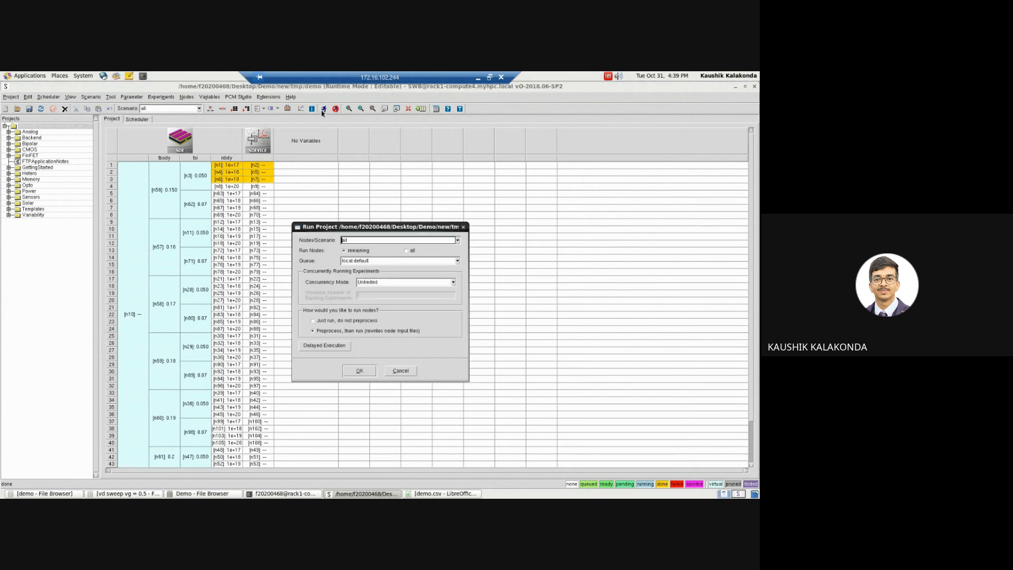
{"action": "left_click", "coordinate": [357, 372]}
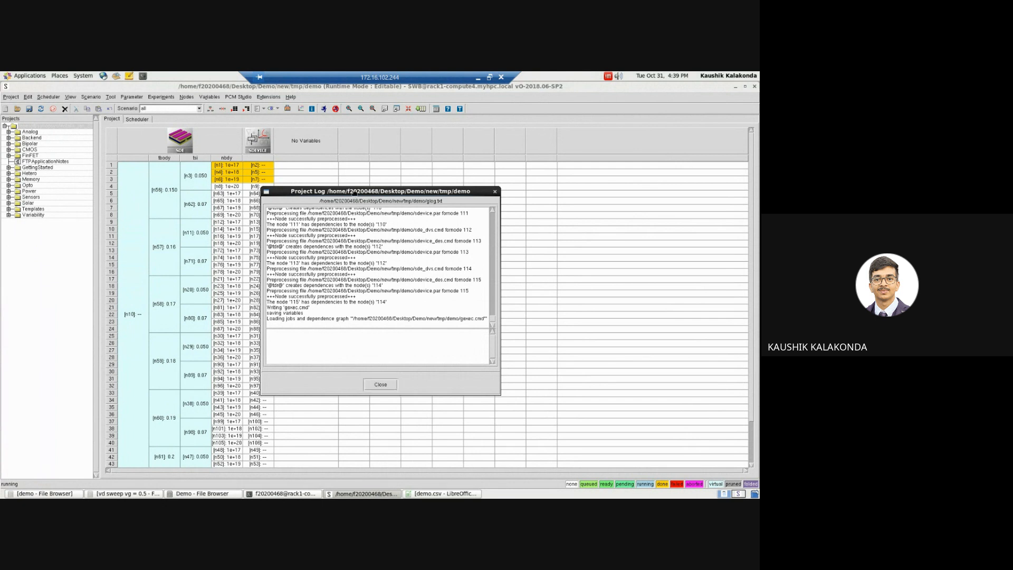
Step: Move the new project log aside and check the experiment table and log entries for the progress of the run
{"action": "left_click_drag", "start_coordinate": [353, 193], "coordinate": [448, 192]}
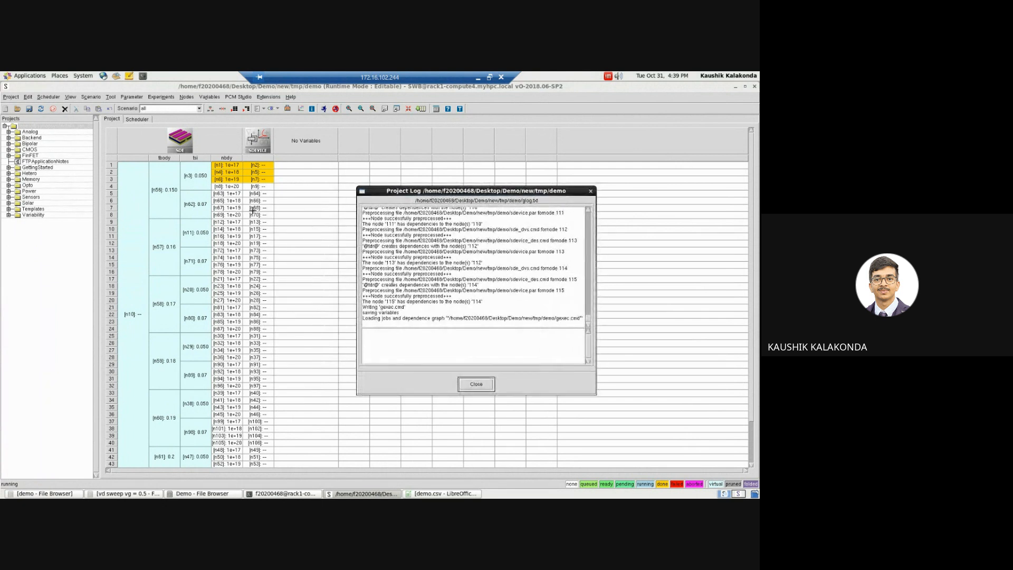
{"action": "left_click", "coordinate": [751, 238]}
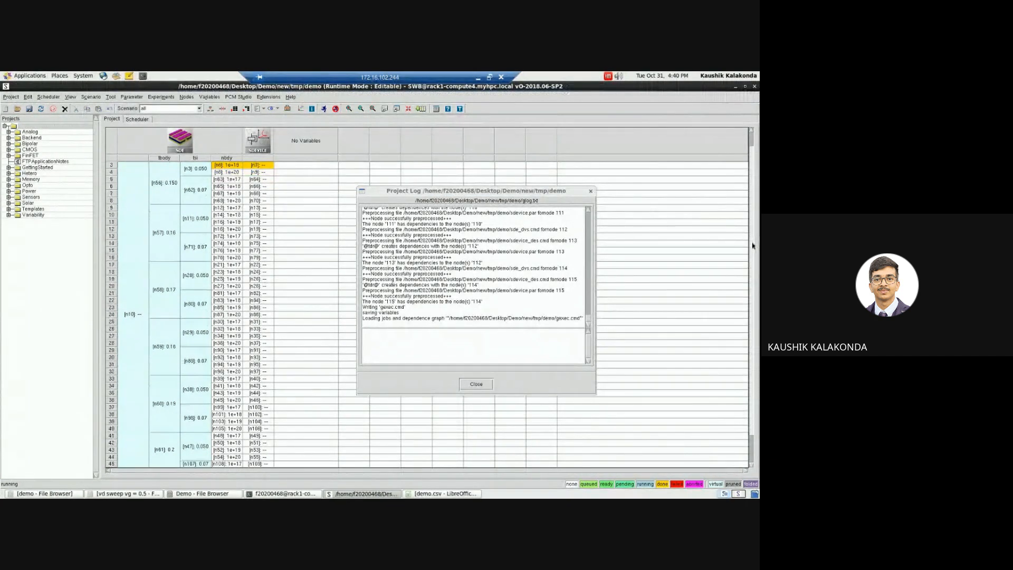
{"action": "scroll", "coordinate": [754, 255], "scroll_direction": "down", "scroll_amount": 1}
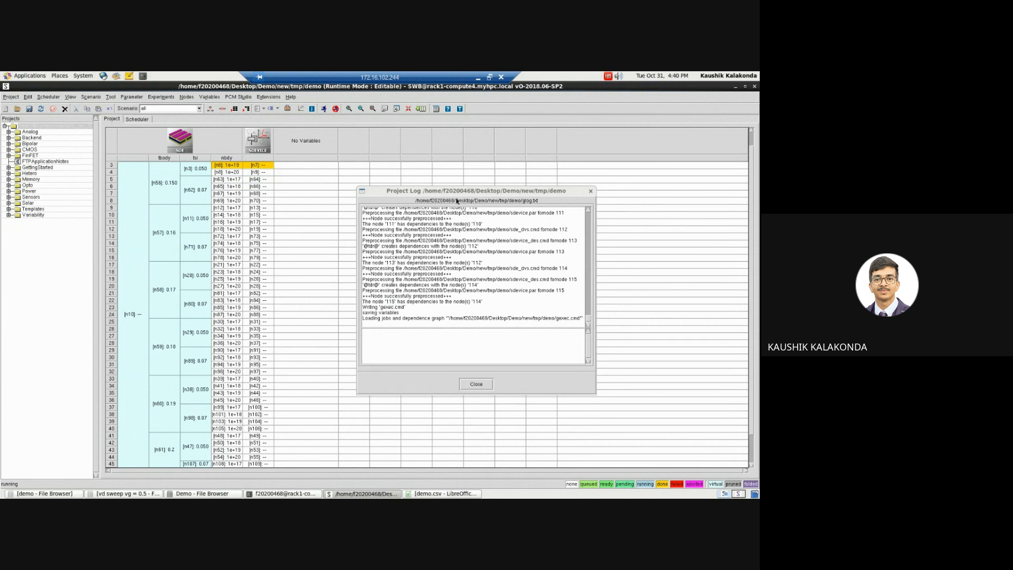
{"action": "mouse_move", "coordinate": [450, 191]}
{"action": "left_mouse_down"}
{"action": "mouse_move", "coordinate": [430, 193]}
{"action": "mouse_move", "coordinate": [455, 192]}
{"action": "left_mouse_up"}
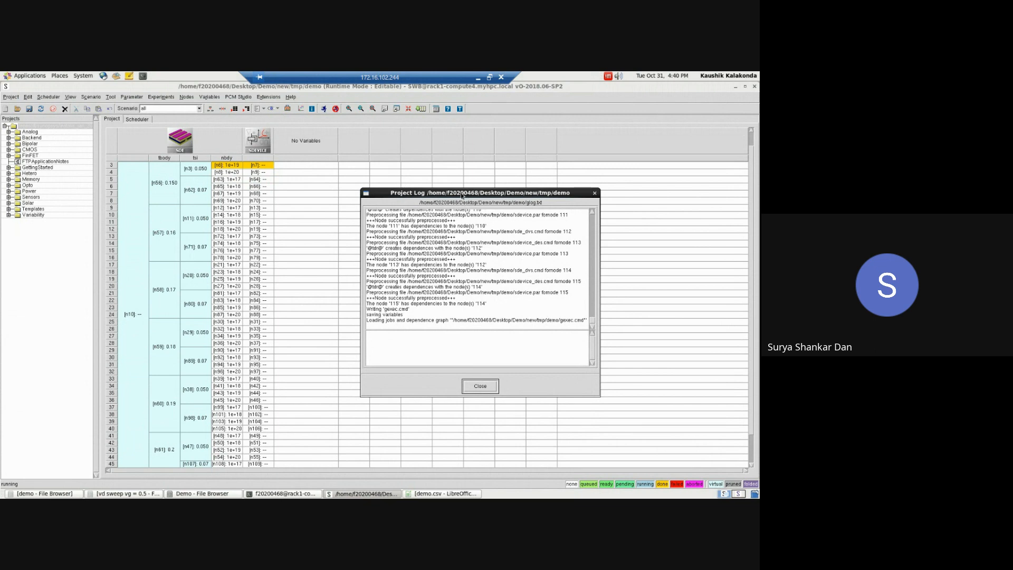
{"action": "left_click_drag", "start_coordinate": [461, 196], "coordinate": [417, 198]}
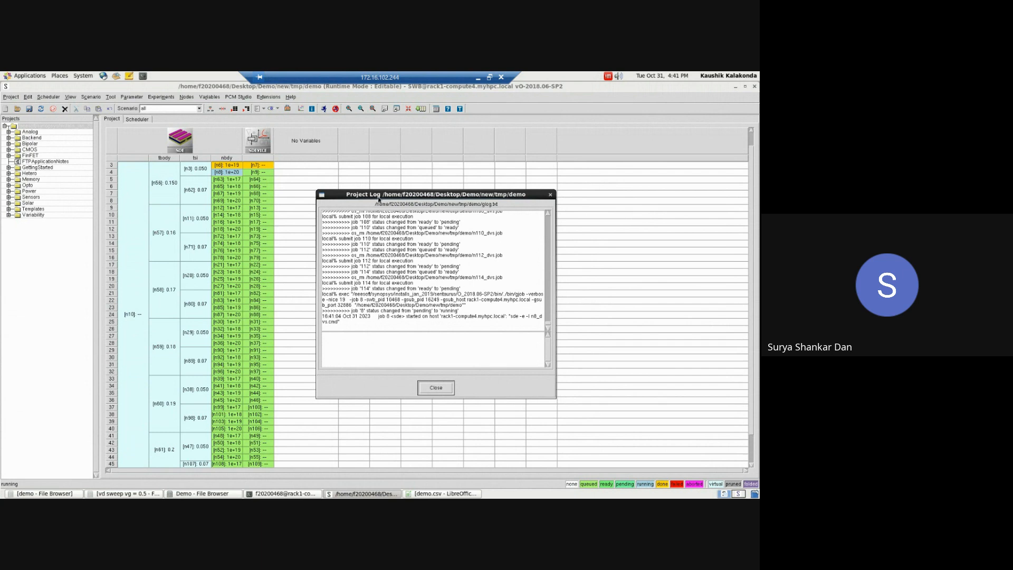
{"action": "mouse_move", "coordinate": [378, 196]}
{"action": "left_mouse_down"}
{"action": "mouse_move", "coordinate": [406, 196]}
{"action": "mouse_move", "coordinate": [394, 192]}
{"action": "left_mouse_up"}
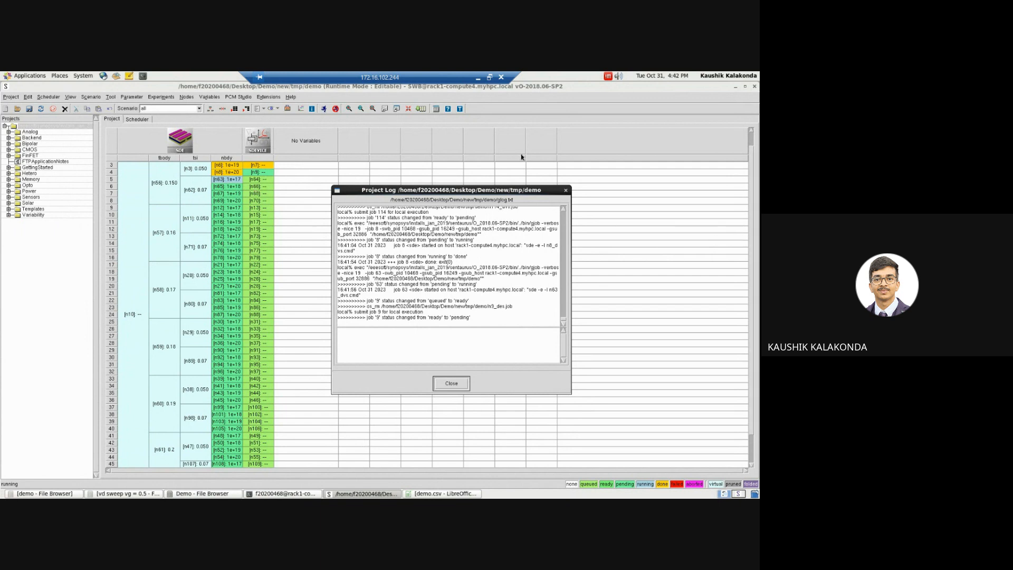
{"action": "left_click", "coordinate": [359, 495]}
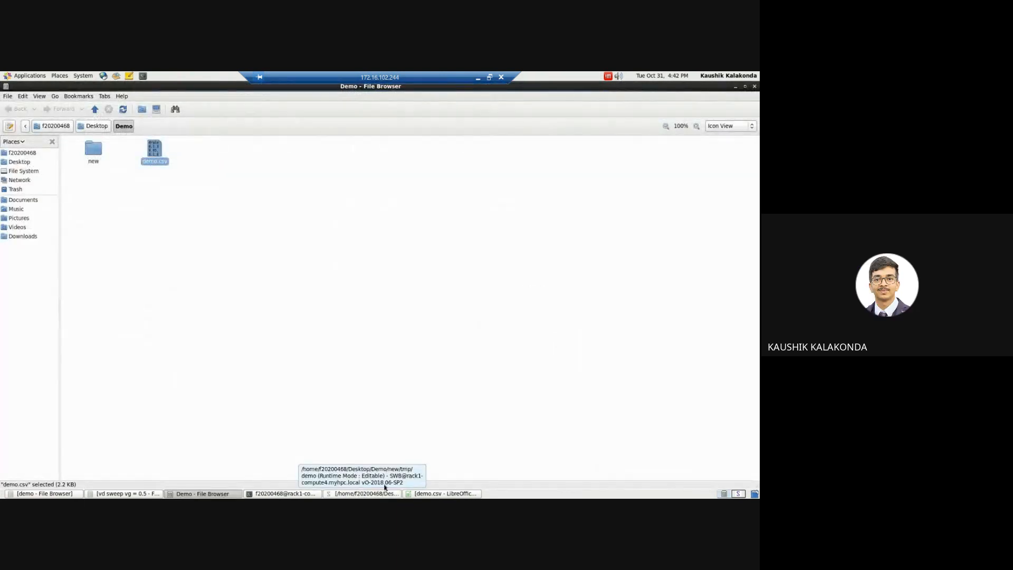
{"action": "left_click", "coordinate": [478, 78]}
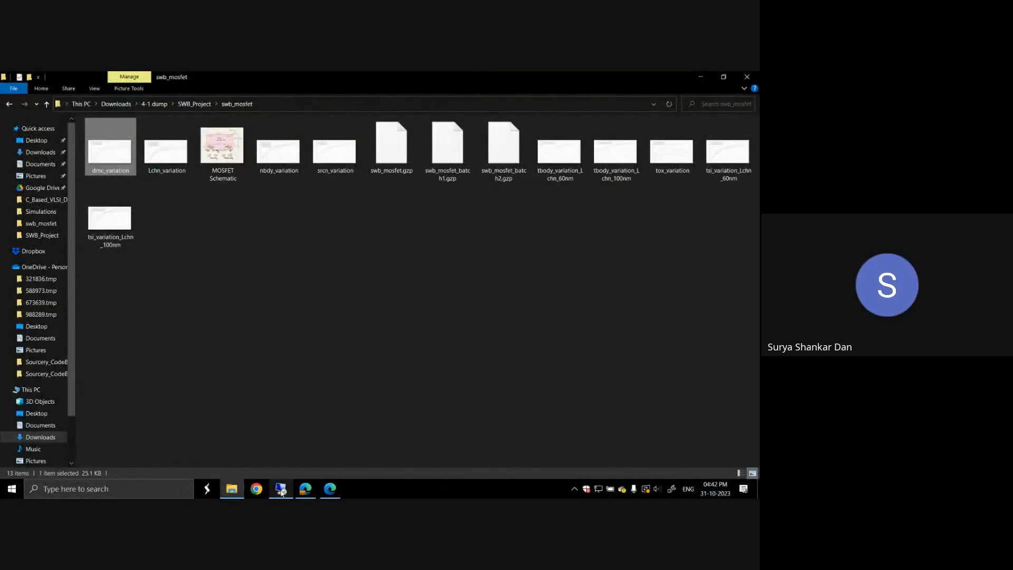
{"action": "left_click", "coordinate": [310, 486]}
{"action": "left_click", "coordinate": [354, 494]}
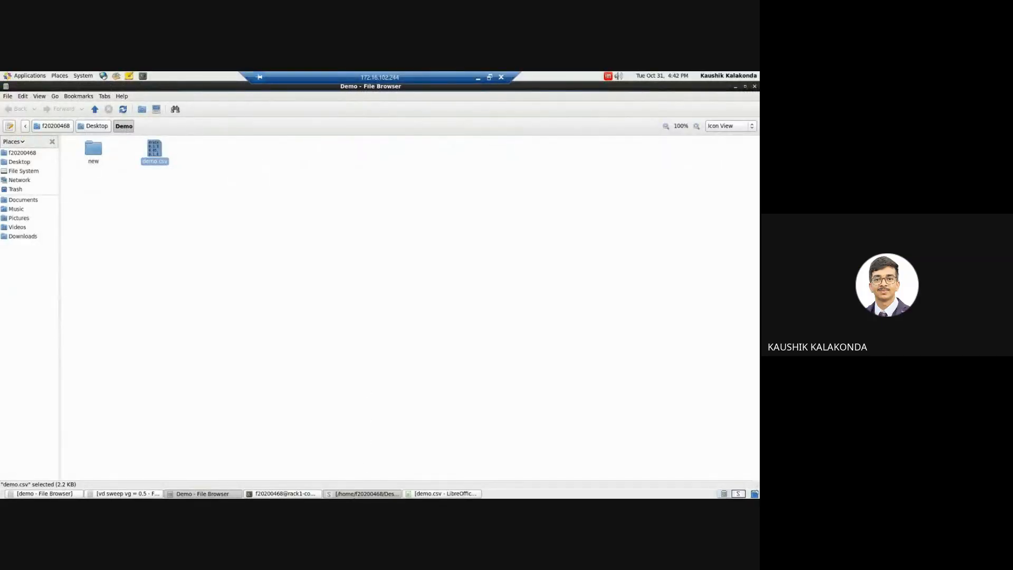
Step: Leave the remote desktop, switch to the DOP report PDF in Edge and find the MOSFET SWB Demonstration section on page 12
{"action": "left_click", "coordinate": [478, 78]}
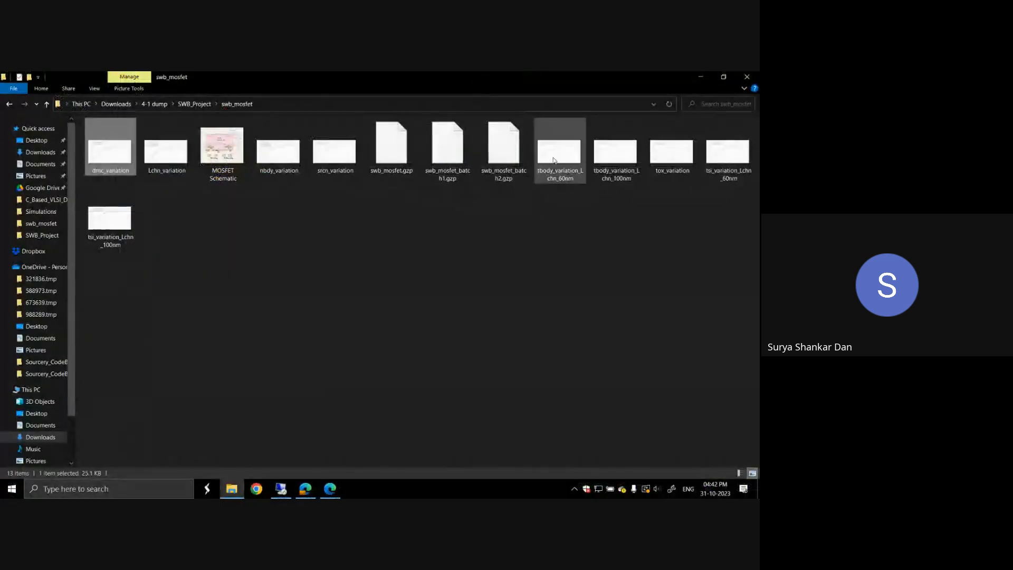
{"action": "left_click", "coordinate": [315, 493]}
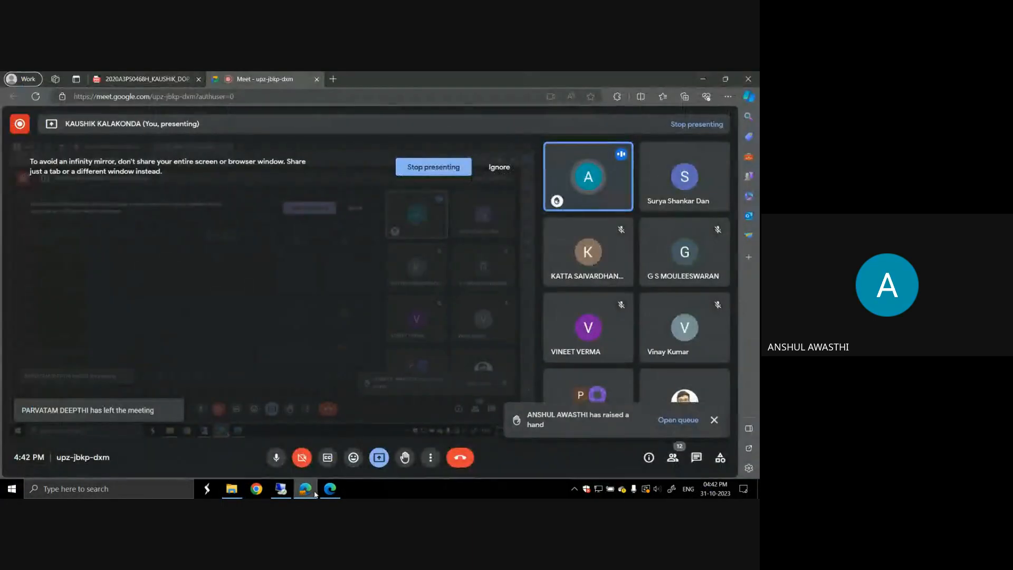
{"action": "left_click", "coordinate": [141, 77]}
{"action": "scroll", "coordinate": [433, 251], "scroll_direction": "down", "scroll_amount": 2}
{"action": "scroll", "coordinate": [433, 251], "scroll_direction": "down", "scroll_amount": 6}
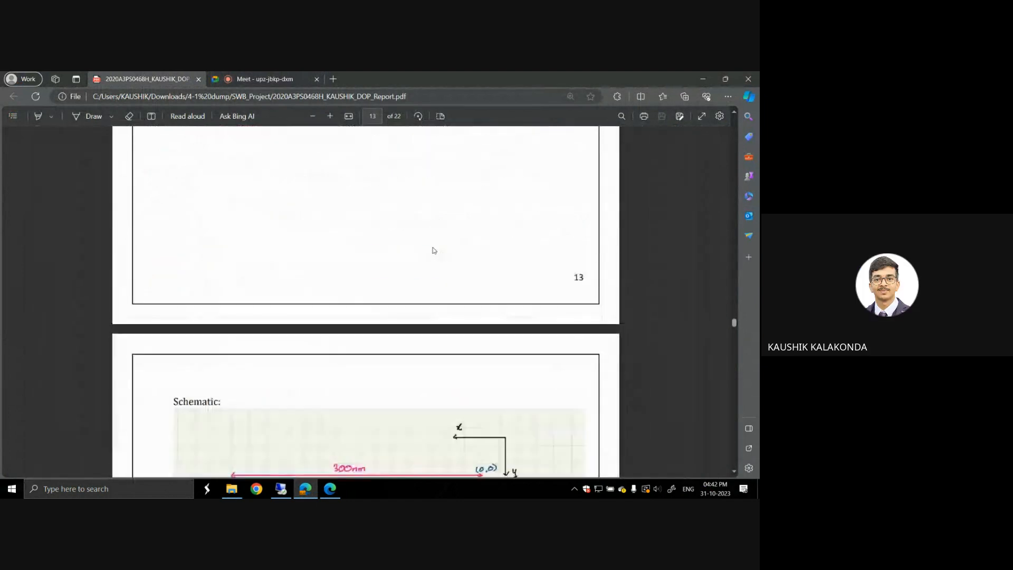
{"action": "scroll", "coordinate": [432, 251], "scroll_direction": "up", "scroll_amount": 9}
{"action": "scroll", "coordinate": [432, 251], "scroll_direction": "up", "scroll_amount": 10}
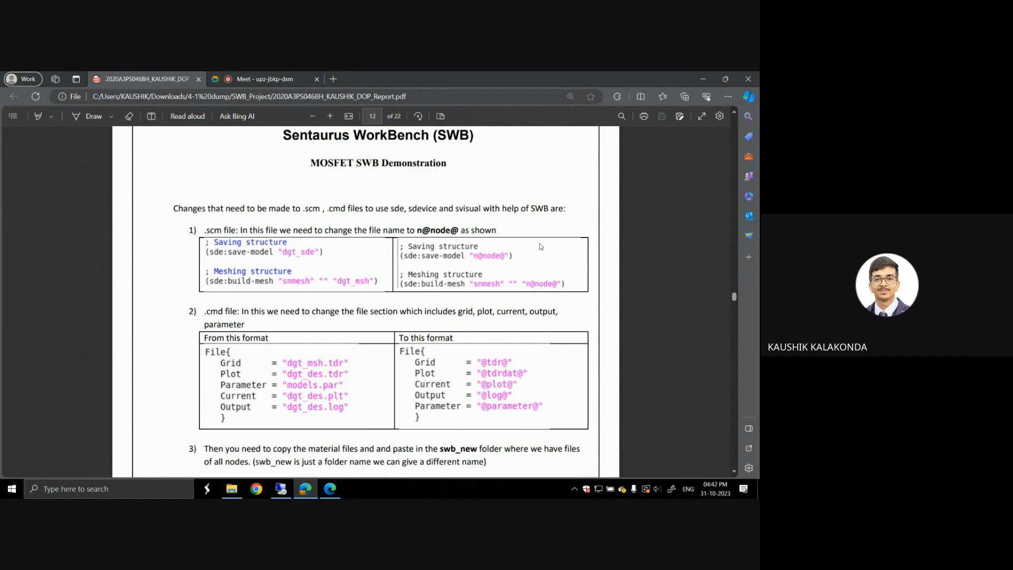
Step: Read items 1 to 4 on page 12, covering the n@node@ naming, the .cmd File section, the material files and the sdevice.par syntax
{"action": "scroll", "coordinate": [359, 364], "scroll_direction": "down", "scroll_amount": 1}
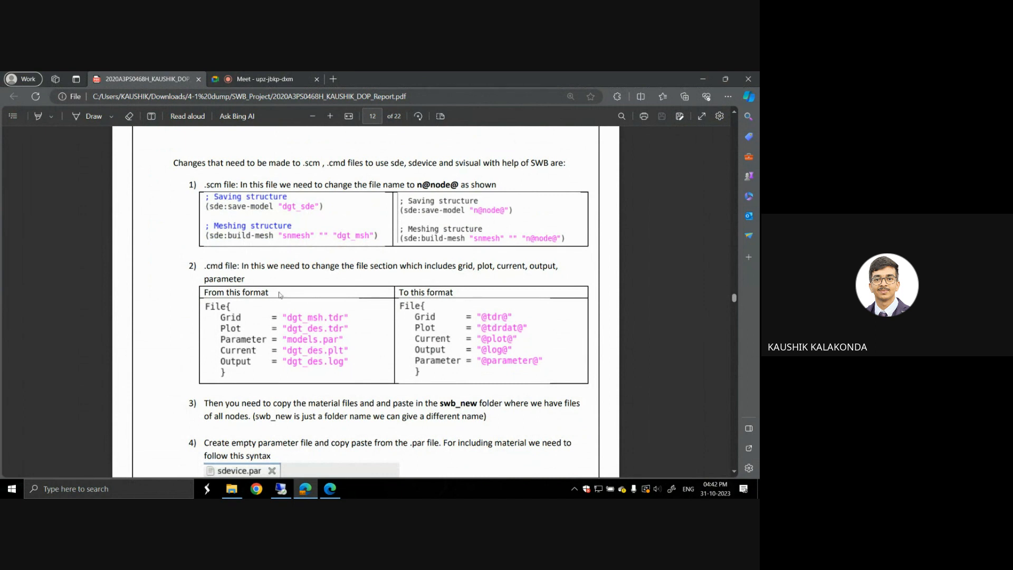
{"action": "scroll", "coordinate": [313, 315], "scroll_direction": "down", "scroll_amount": 1}
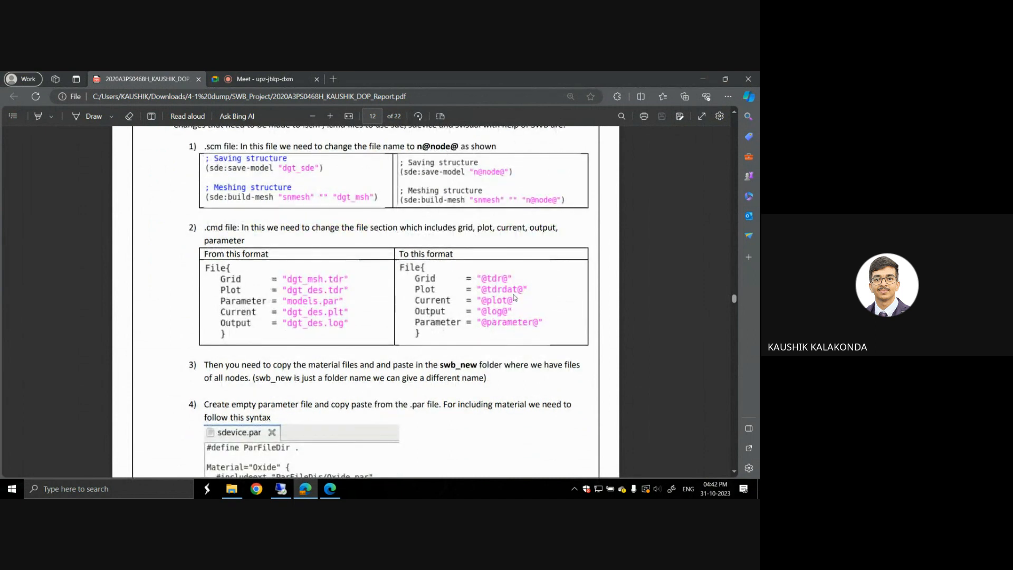
{"action": "scroll", "coordinate": [460, 301], "scroll_direction": "down", "scroll_amount": 3}
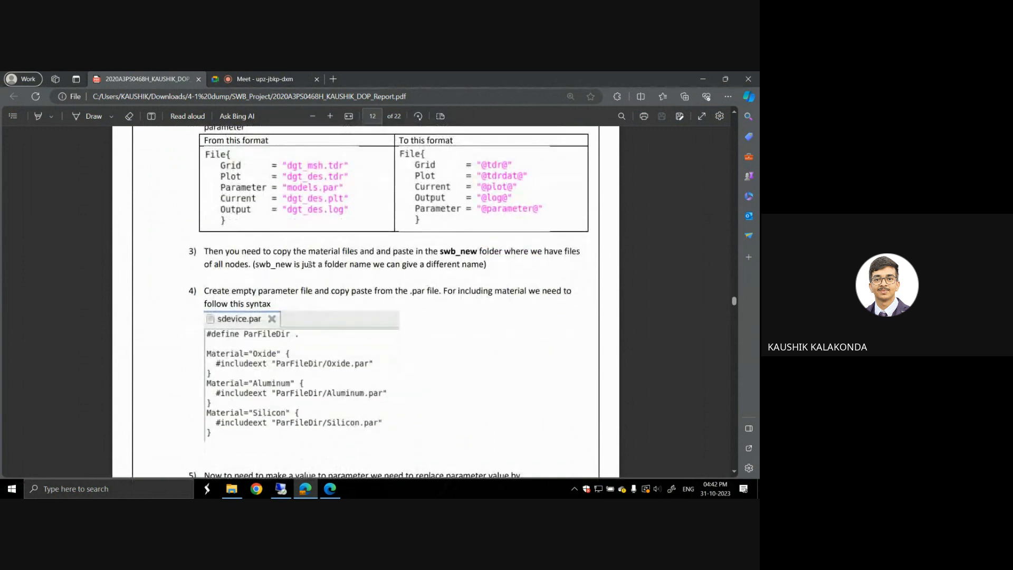
{"action": "scroll", "coordinate": [389, 207], "scroll_direction": "down", "scroll_amount": 1}
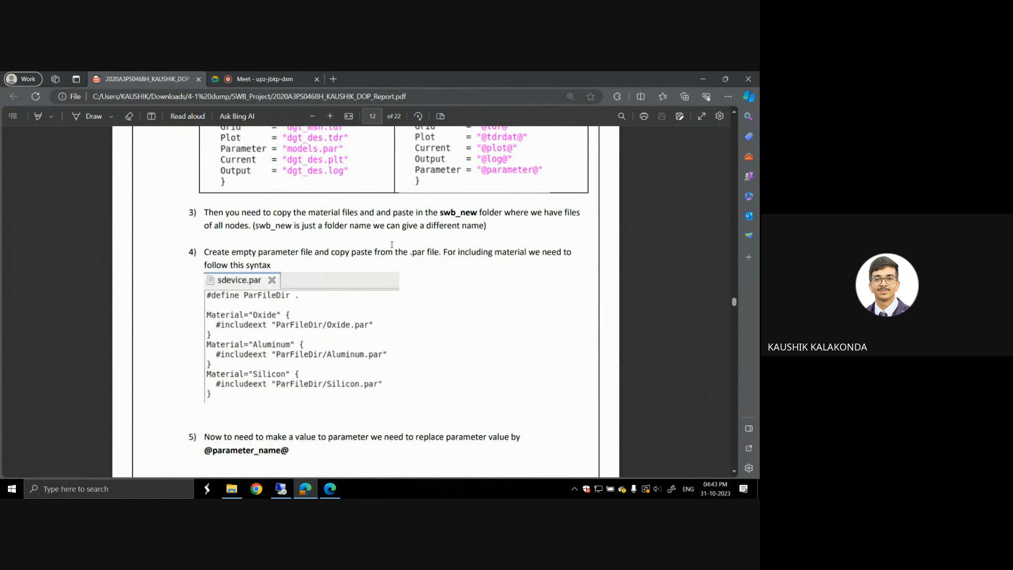
{"action": "scroll", "coordinate": [392, 244], "scroll_direction": "down", "scroll_amount": 1}
{"action": "scroll", "coordinate": [392, 244], "scroll_direction": "down", "scroll_amount": 1}
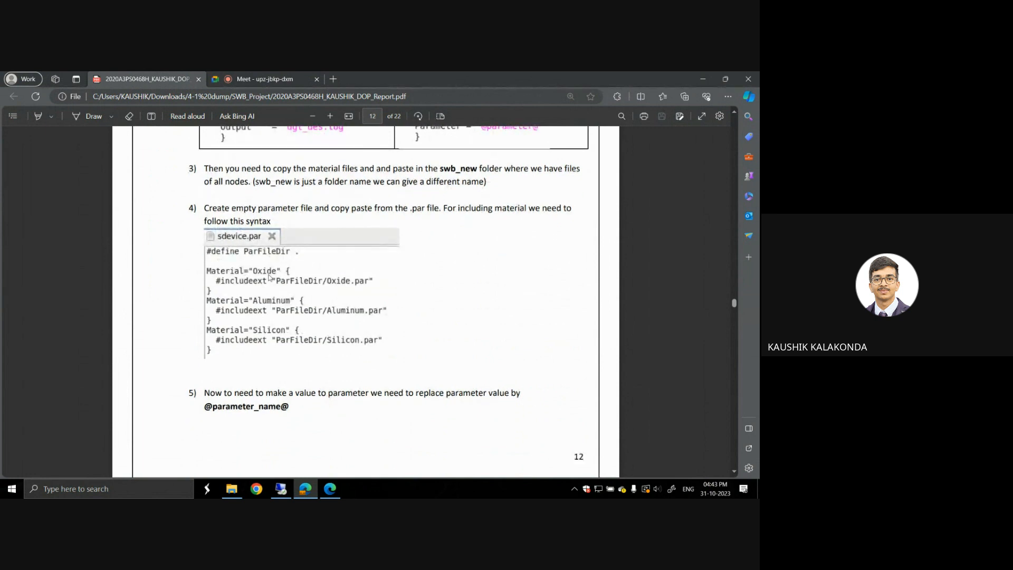
{"action": "scroll", "coordinate": [288, 288], "scroll_direction": "down", "scroll_amount": 1}
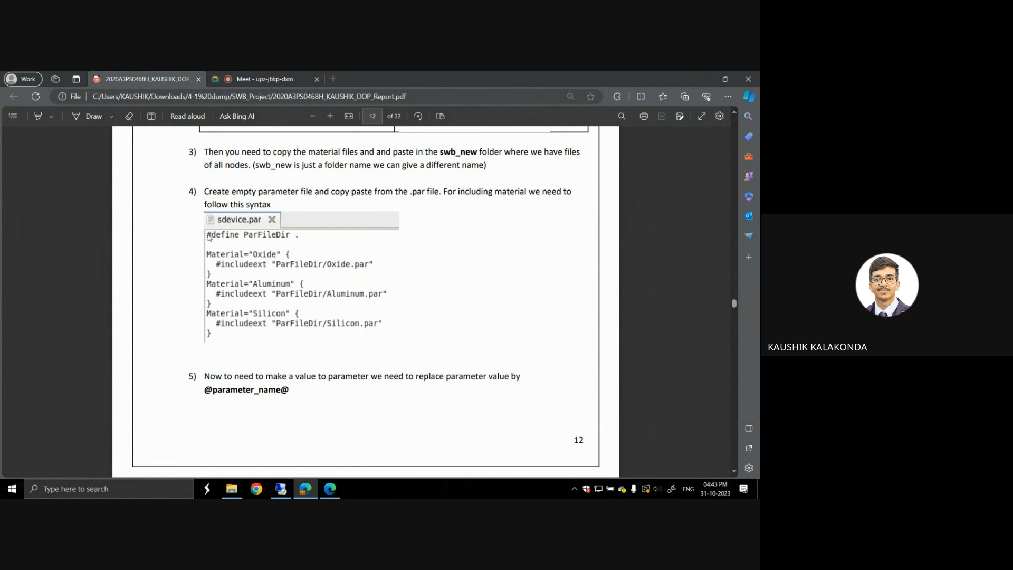
{"action": "scroll", "coordinate": [325, 349], "scroll_direction": "down", "scroll_amount": 2}
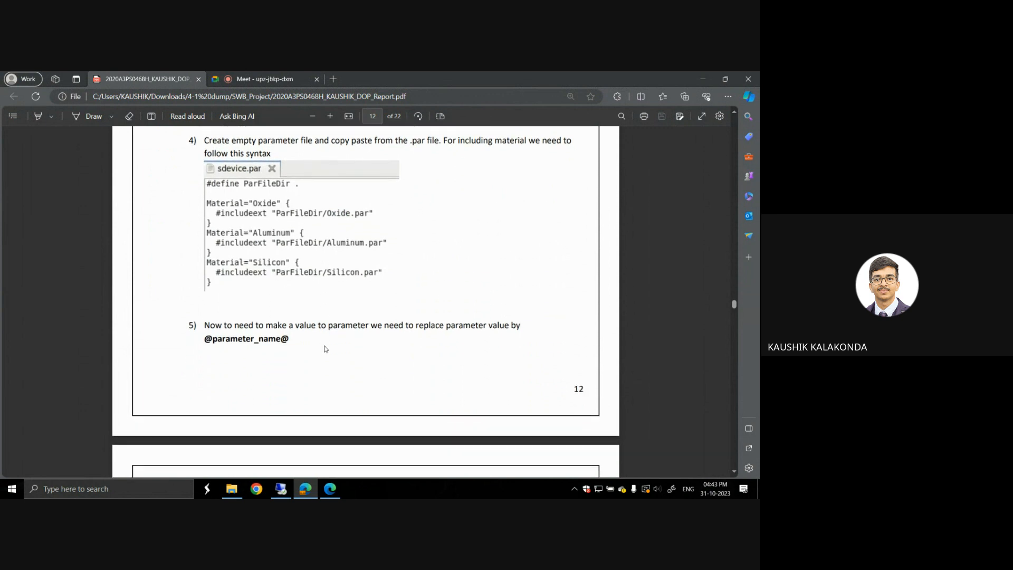
{"action": "scroll", "coordinate": [325, 348], "scroll_direction": "down", "scroll_amount": 1}
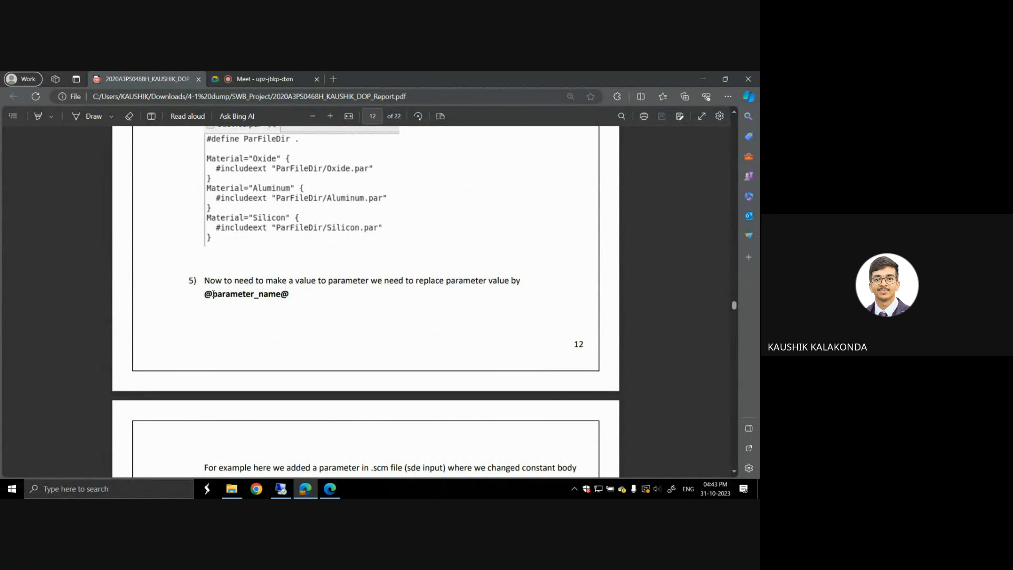
{"action": "scroll", "coordinate": [263, 297], "scroll_direction": "down", "scroll_amount": 1}
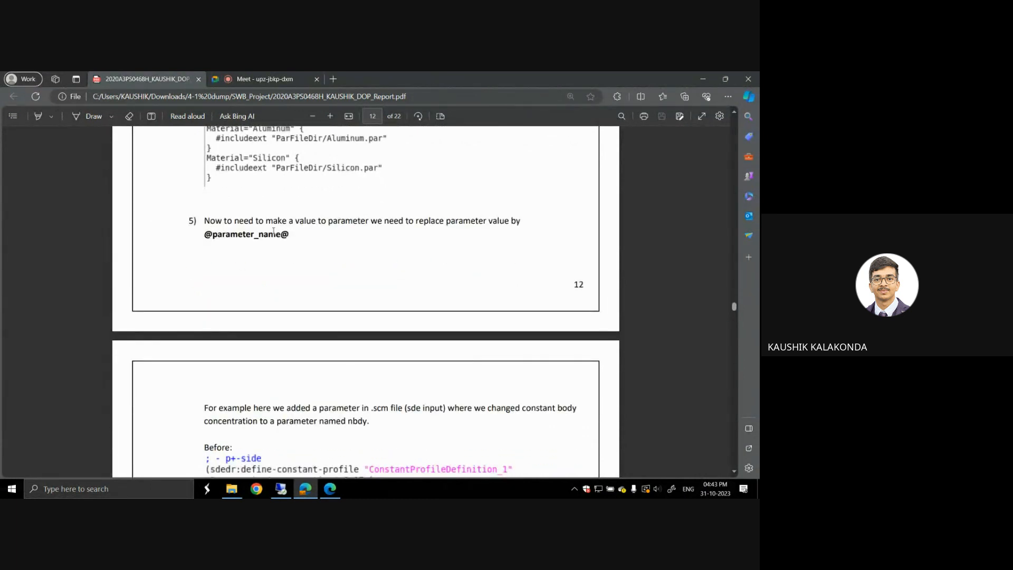
{"action": "scroll", "coordinate": [286, 231], "scroll_direction": "down", "scroll_amount": 1}
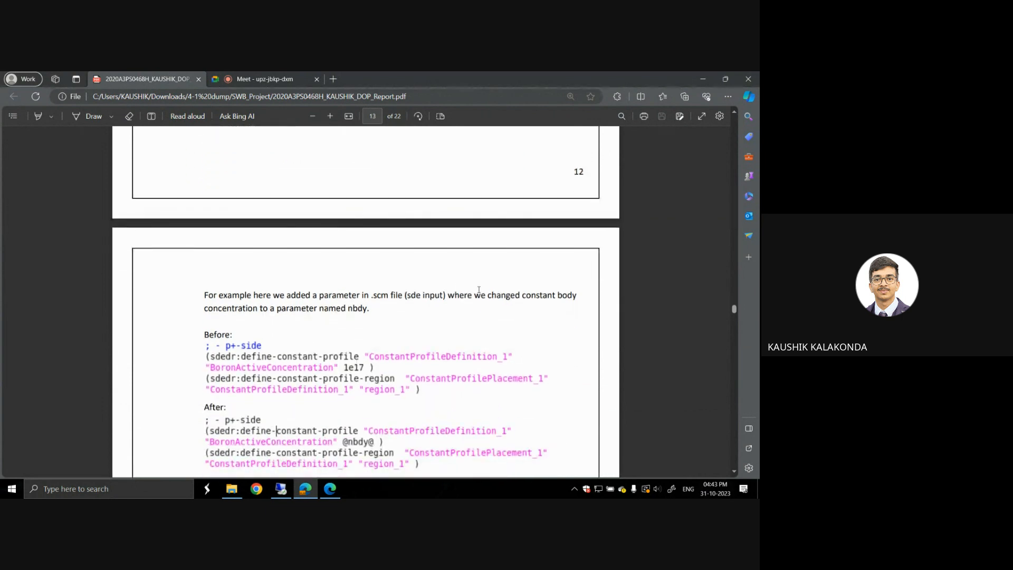
{"action": "scroll", "coordinate": [442, 313], "scroll_direction": "down", "scroll_amount": 1}
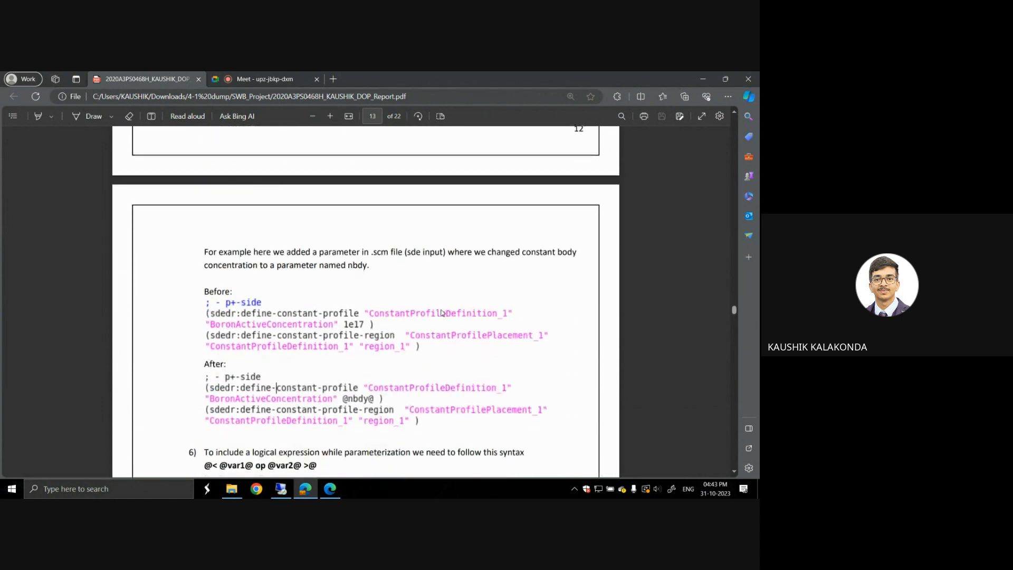
{"action": "scroll", "coordinate": [442, 313], "scroll_direction": "down", "scroll_amount": 1}
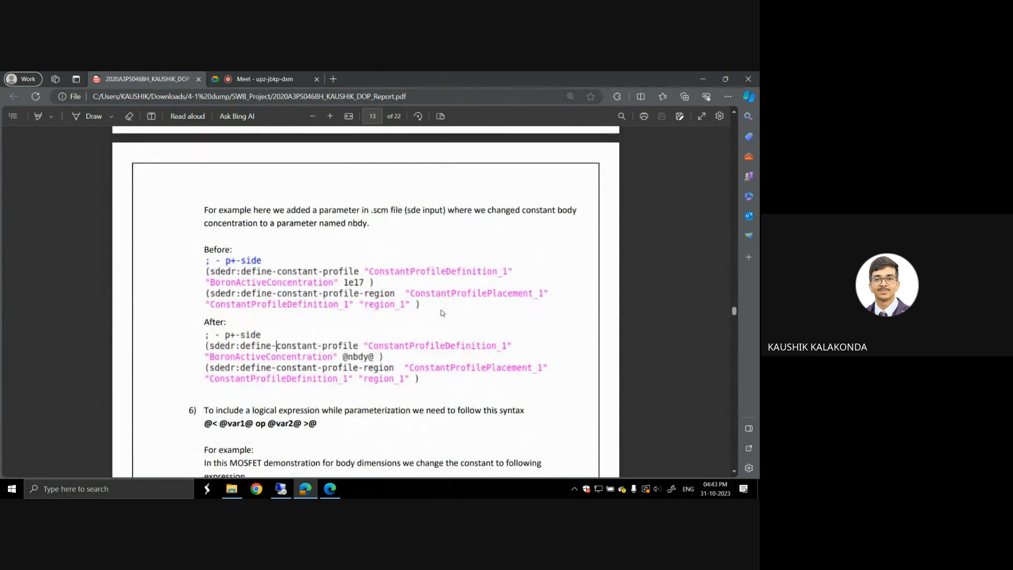
{"action": "scroll", "coordinate": [442, 313], "scroll_direction": "down", "scroll_amount": 1}
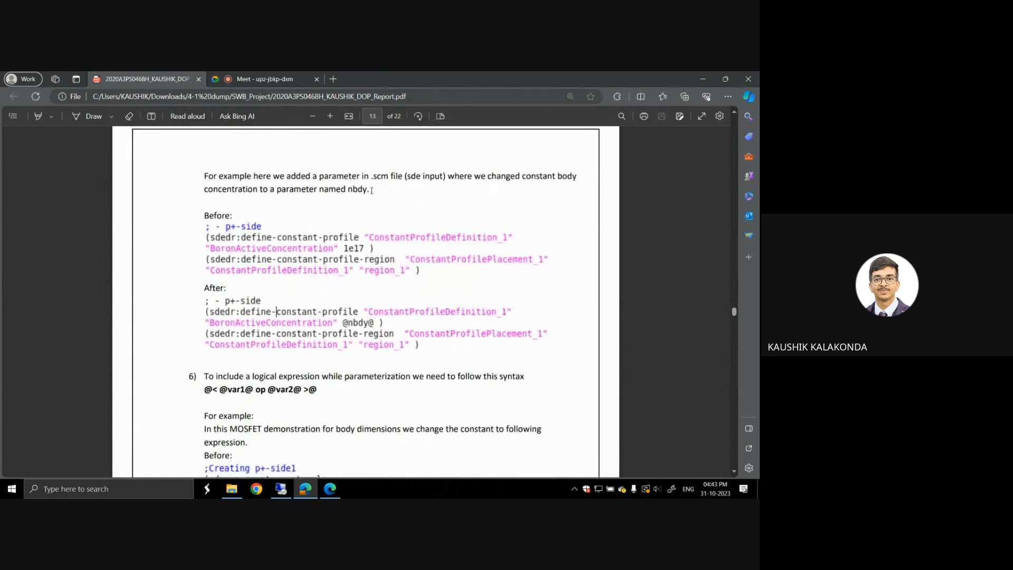
{"action": "scroll", "coordinate": [397, 201], "scroll_direction": "down", "scroll_amount": 1}
{"action": "scroll", "coordinate": [326, 220], "scroll_direction": "down", "scroll_amount": 1}
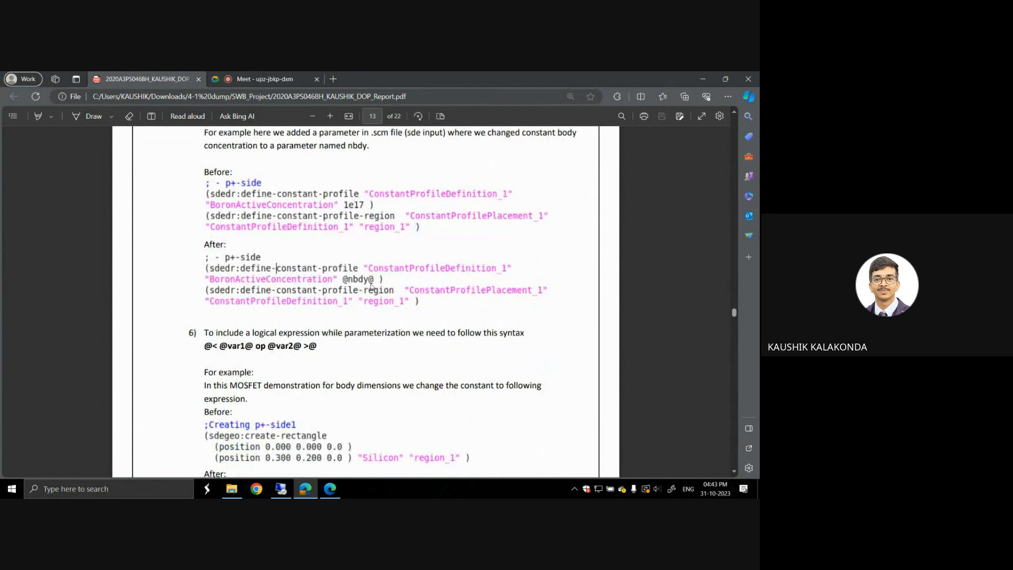
{"action": "scroll", "coordinate": [373, 283], "scroll_direction": "down", "scroll_amount": 3}
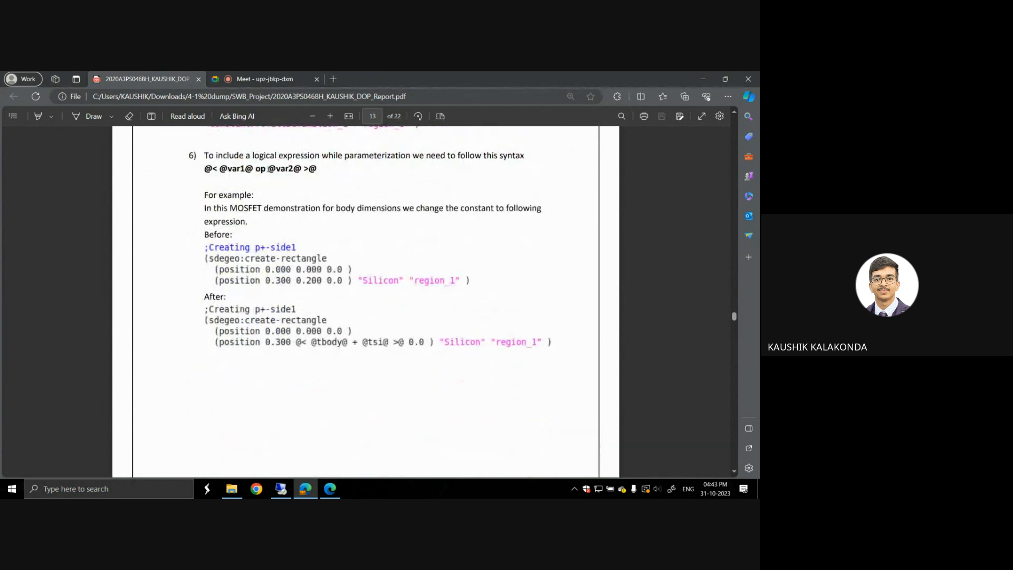
{"action": "scroll", "coordinate": [389, 207], "scroll_direction": "down", "scroll_amount": 8}
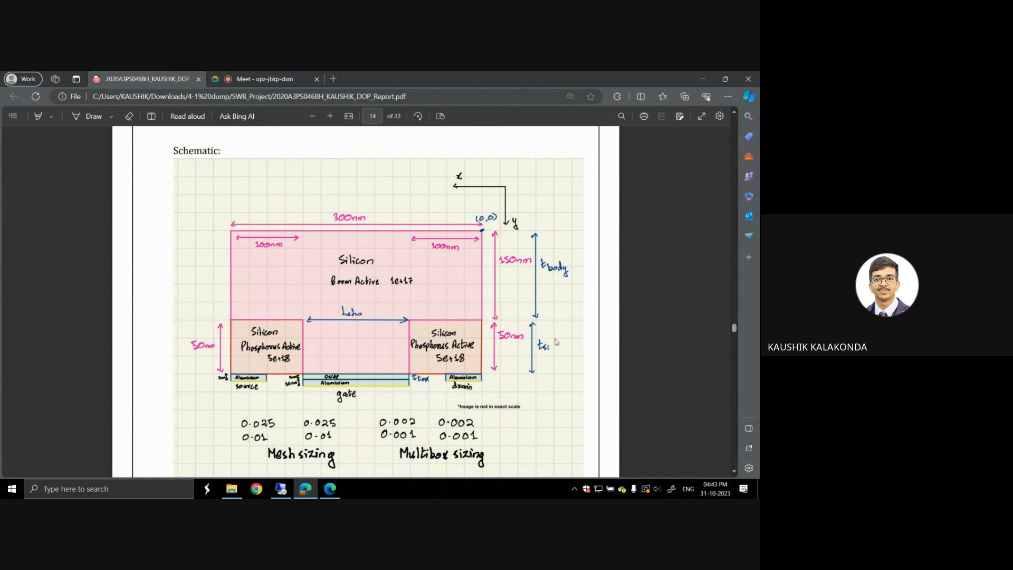
{"action": "scroll", "coordinate": [549, 347], "scroll_direction": "up", "scroll_amount": 1}
{"action": "scroll", "coordinate": [549, 348], "scroll_direction": "up", "scroll_amount": 8}
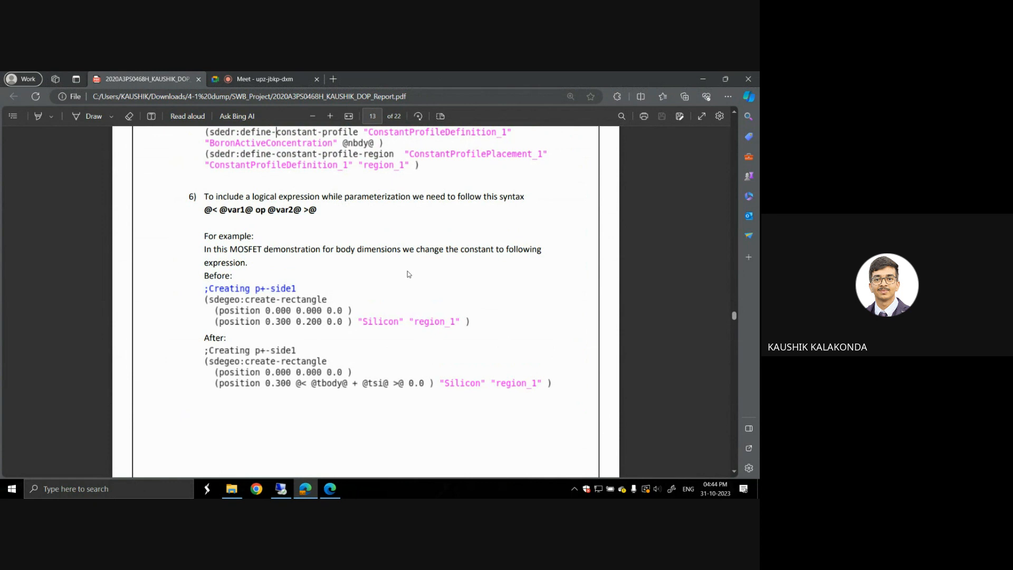
{"action": "scroll", "coordinate": [409, 274], "scroll_direction": "down", "scroll_amount": 4}
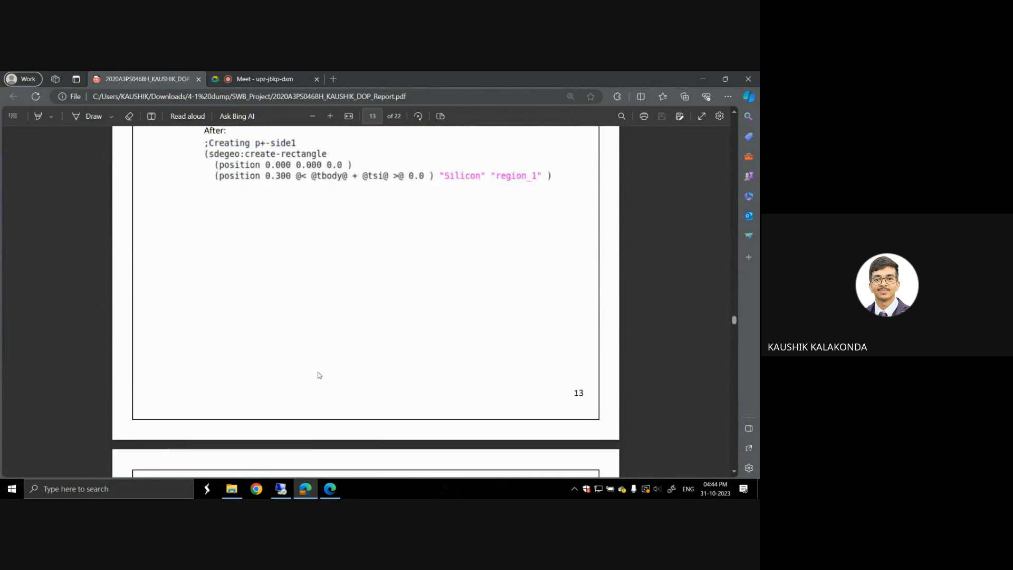
{"action": "left_click", "coordinate": [280, 488]}
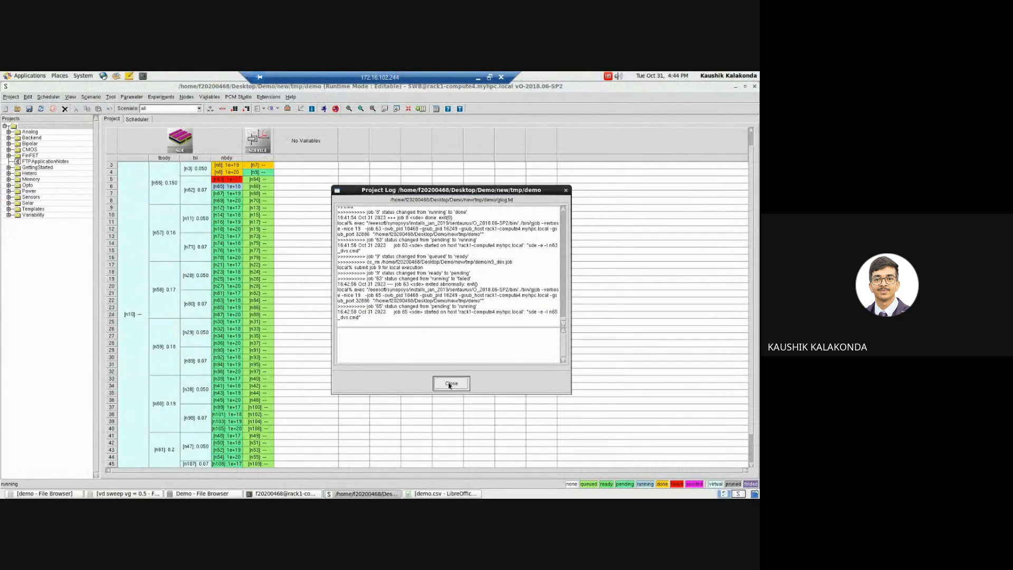
Step: Examine the output log of failed node 63 in the Node Explorer for the sde error, and close the explorer
{"action": "left_click", "coordinate": [230, 180]}
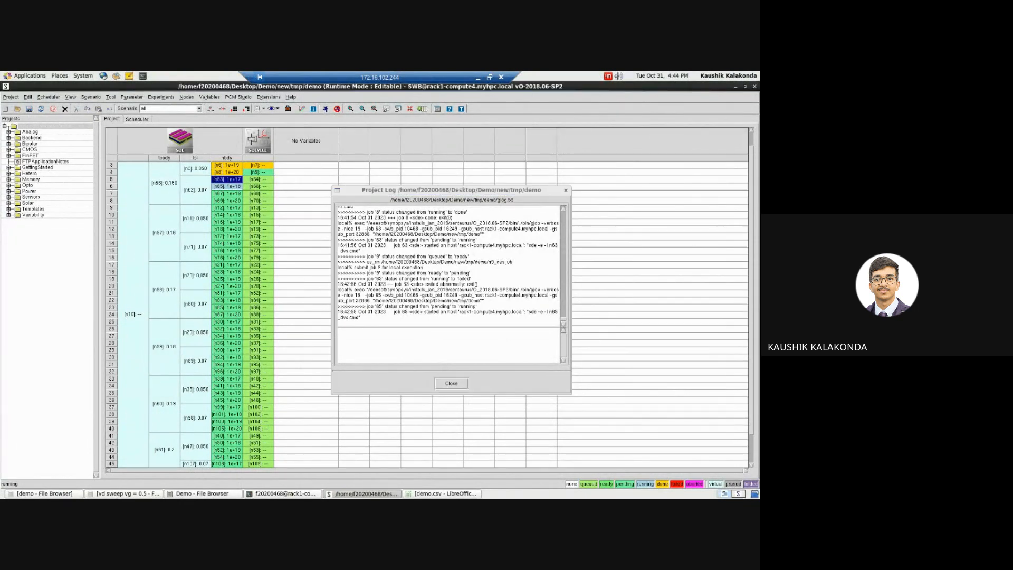
{"action": "double_click", "coordinate": [230, 180]}
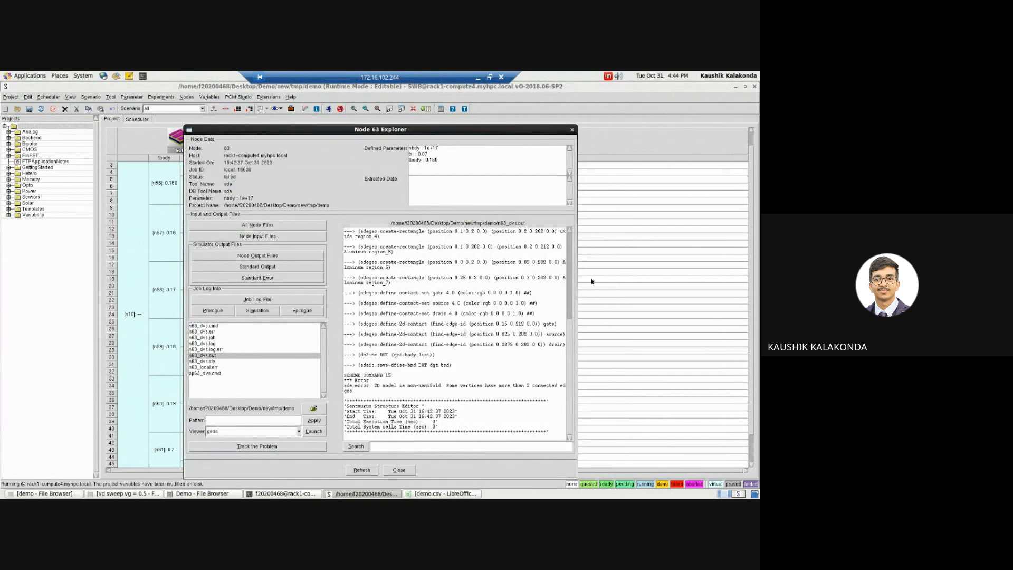
{"action": "left_click_drag", "start_coordinate": [570, 335], "coordinate": [573, 381]}
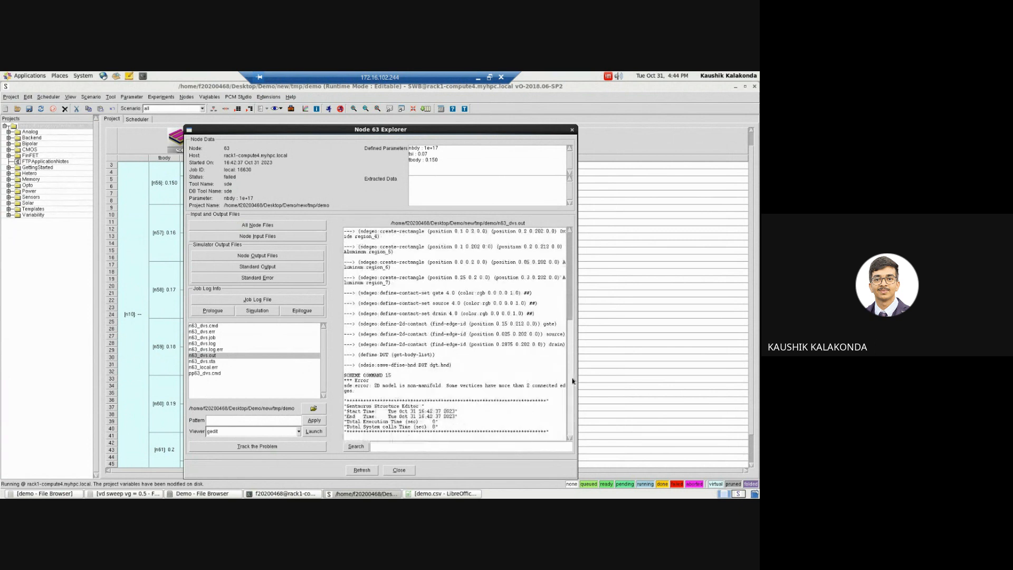
{"action": "left_click", "coordinate": [572, 129]}
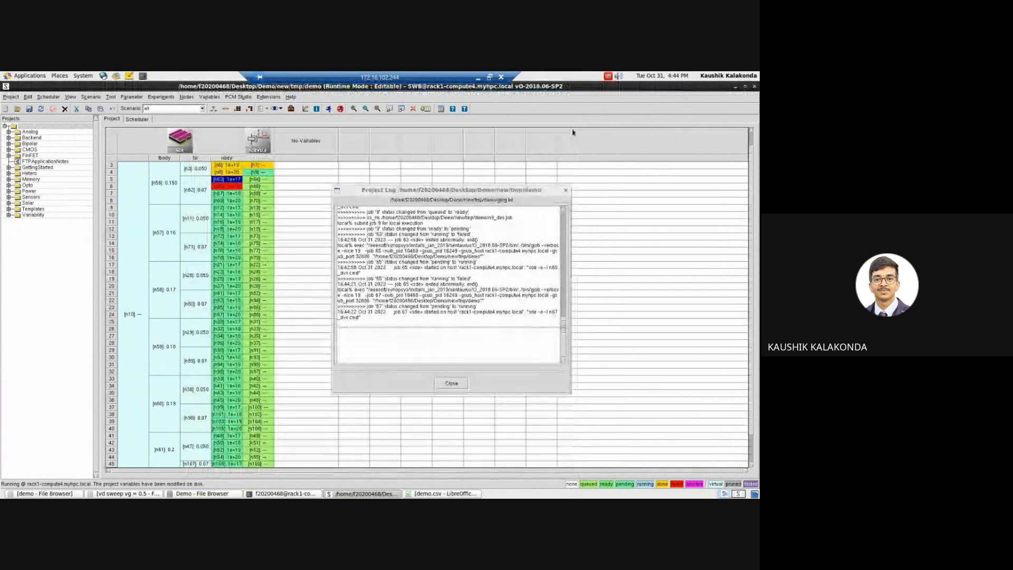
{"action": "left_click", "coordinate": [480, 80]}
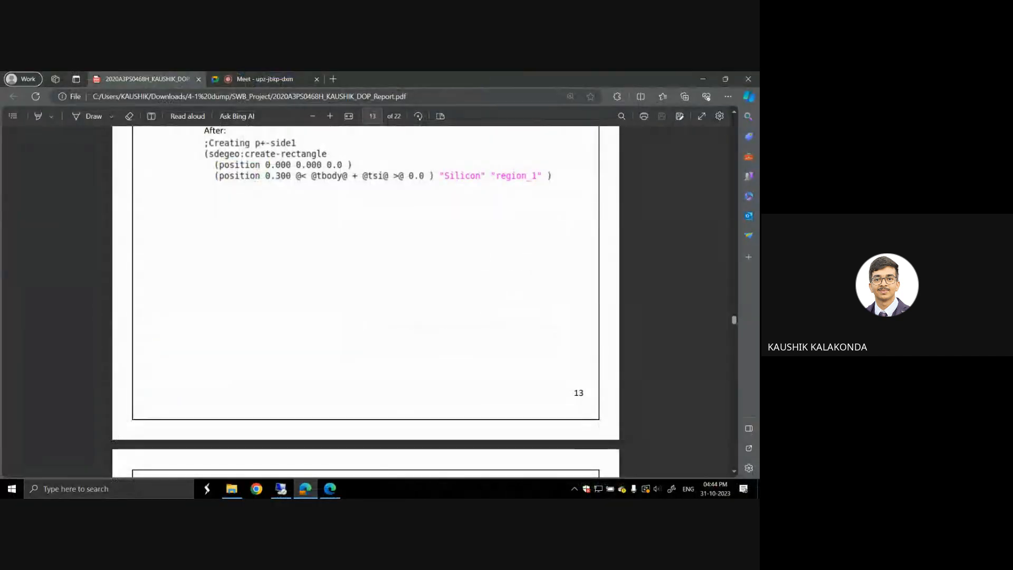
{"action": "left_click", "coordinate": [280, 491]}
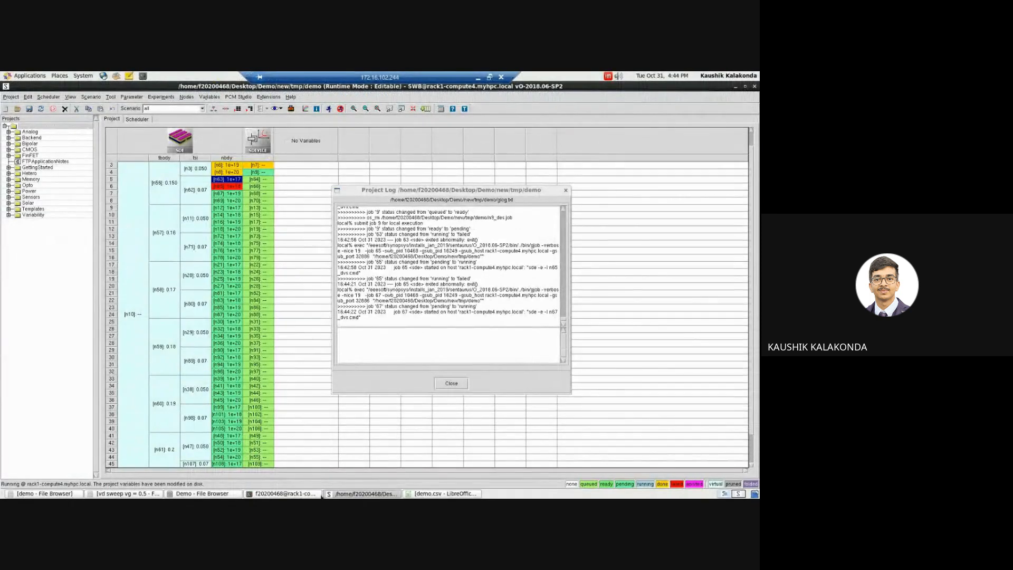
{"action": "left_click", "coordinate": [198, 493]}
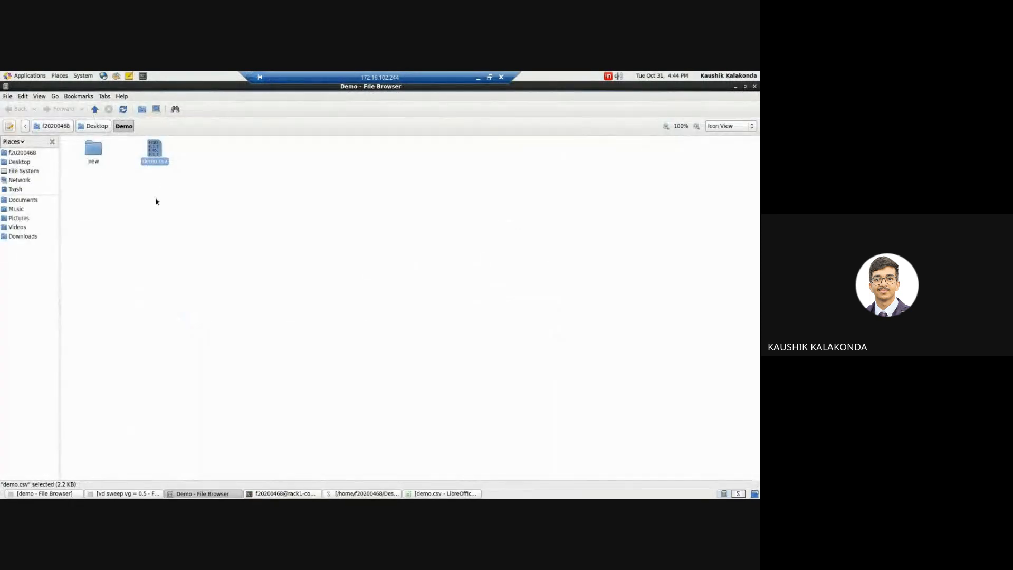
{"action": "left_click", "coordinate": [153, 212]}
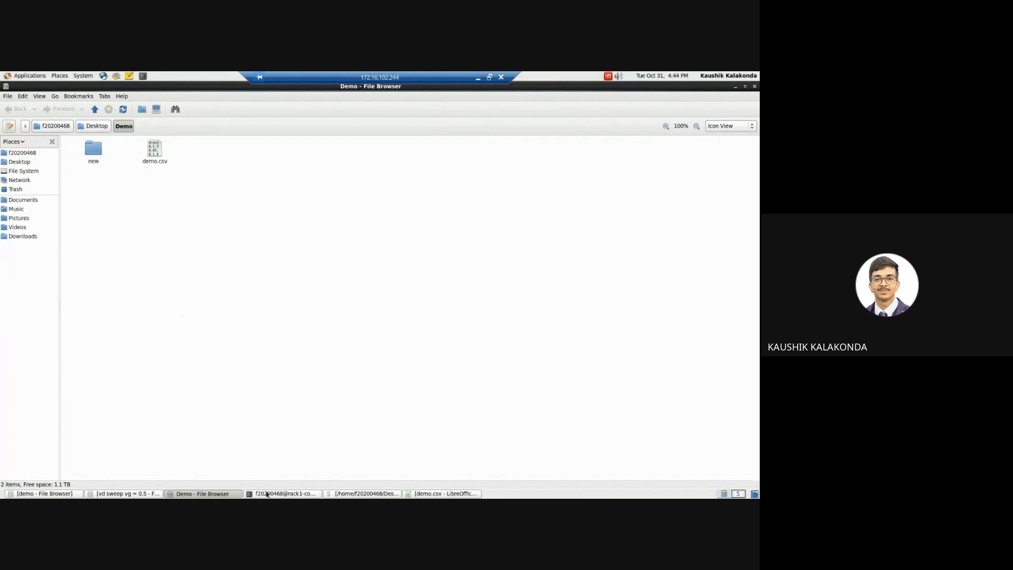
{"action": "left_click", "coordinate": [364, 493]}
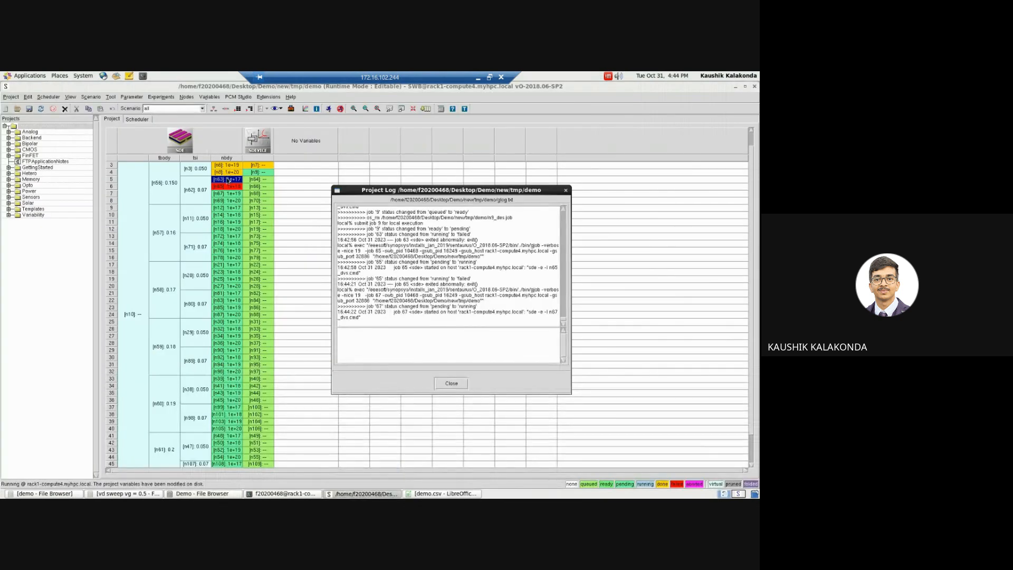
Step: Review the region coordinates in the SDE tool's command file sde_dvs.cmd and close the file
{"action": "right_click", "coordinate": [188, 139]}
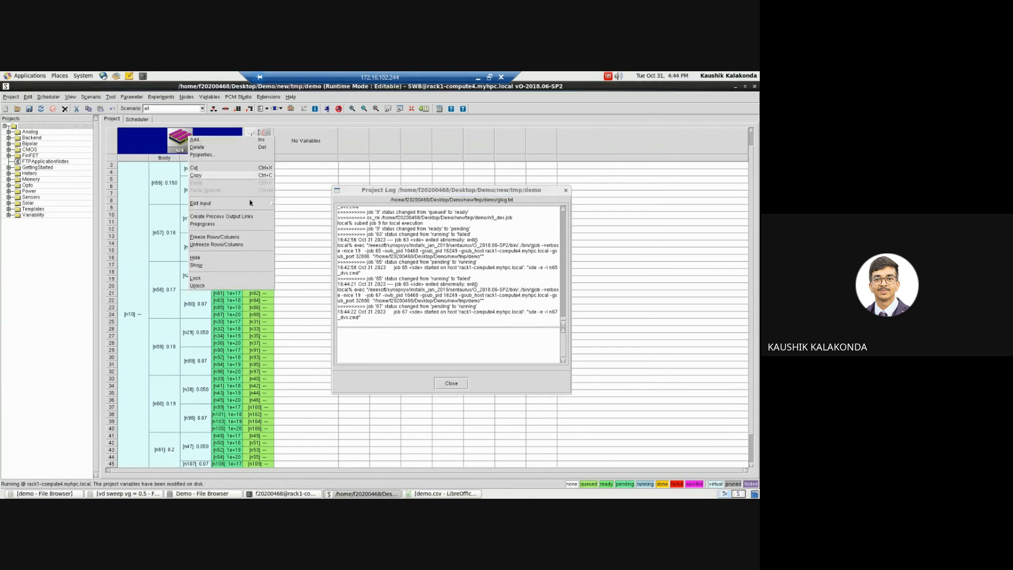
{"action": "left_click", "coordinate": [288, 204]}
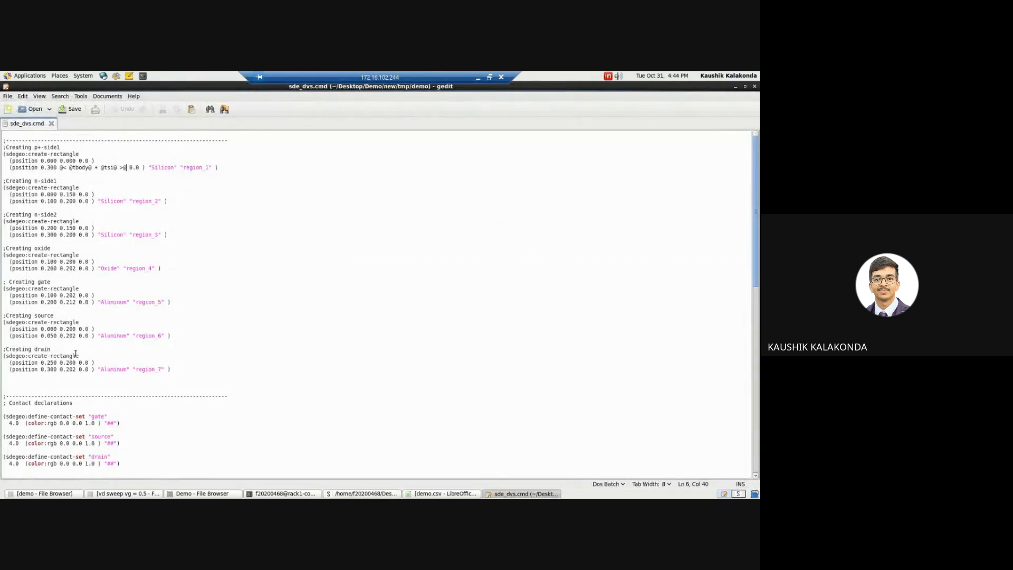
{"action": "left_click", "coordinate": [755, 87]}
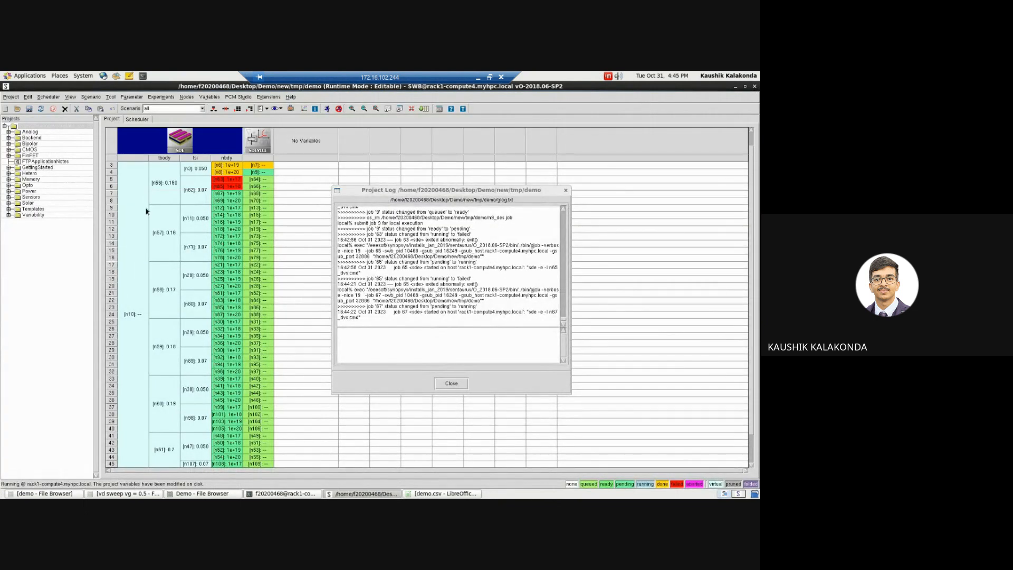
Step: Abort the running demo project, confirm the abort and close the project log
{"action": "left_click", "coordinate": [6, 98]}
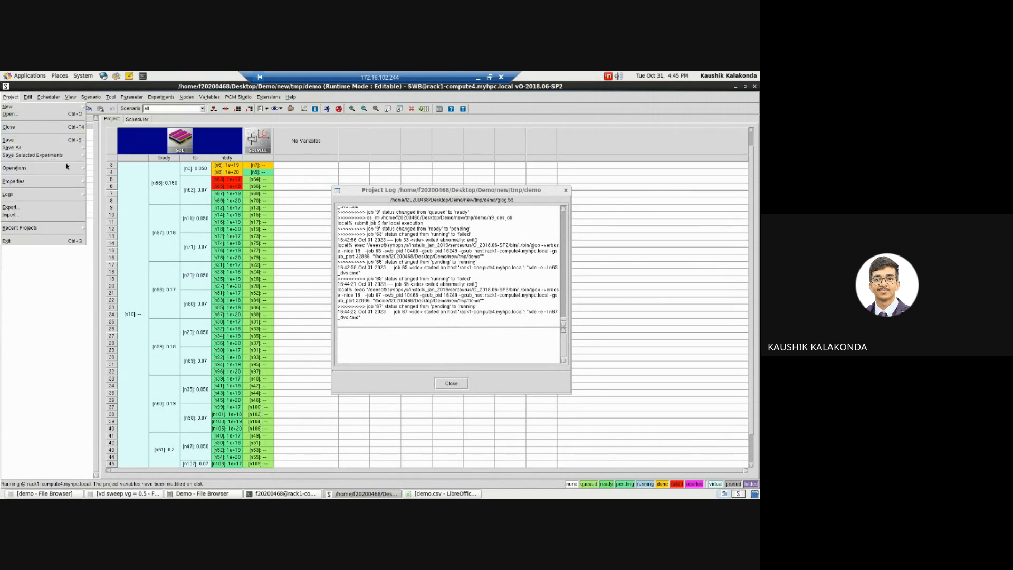
{"action": "mouse_move", "coordinate": [70, 168]}
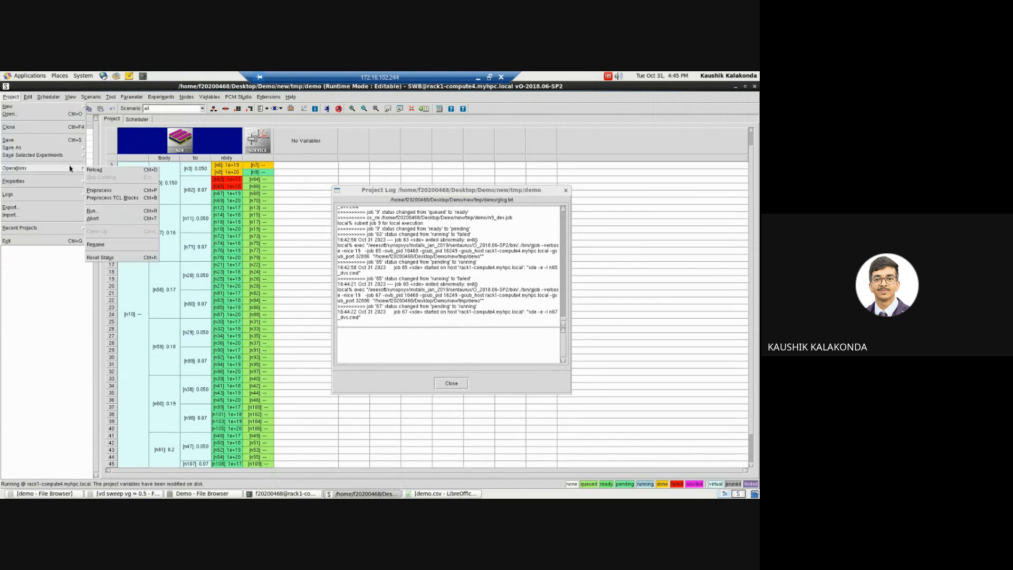
{"action": "left_click", "coordinate": [109, 219]}
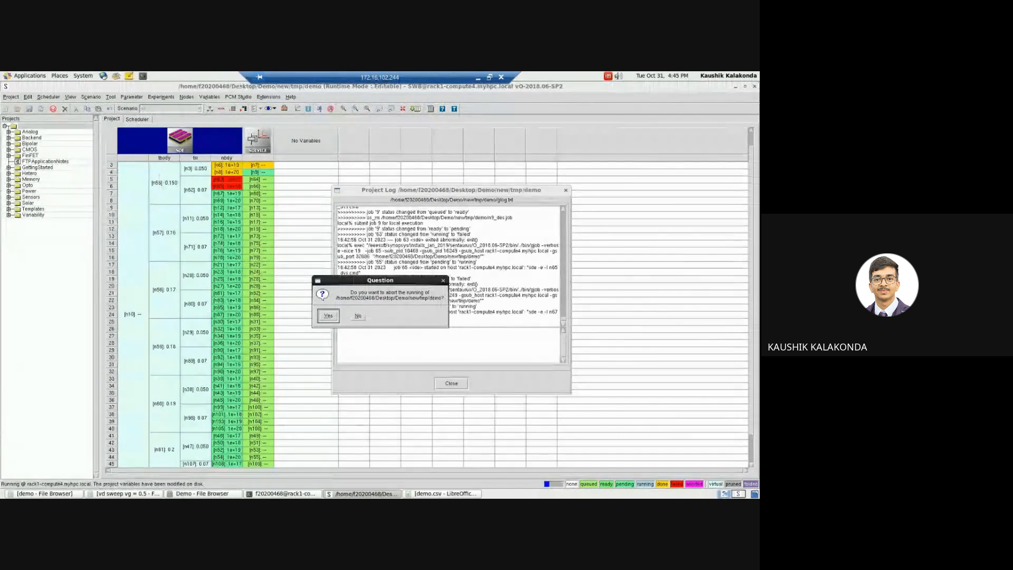
{"action": "left_click", "coordinate": [328, 316]}
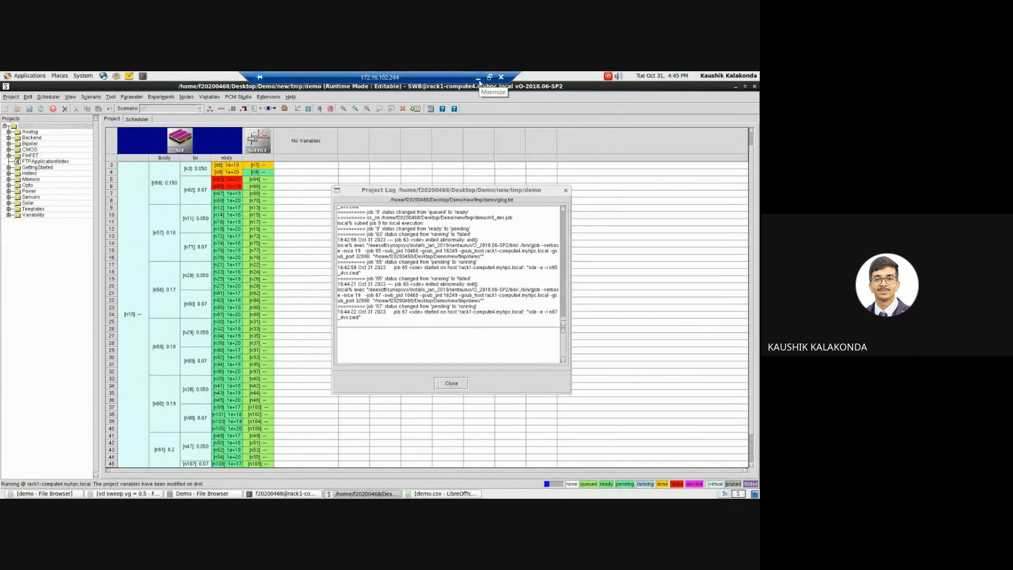
{"action": "left_click_drag", "start_coordinate": [424, 188], "coordinate": [384, 196]}
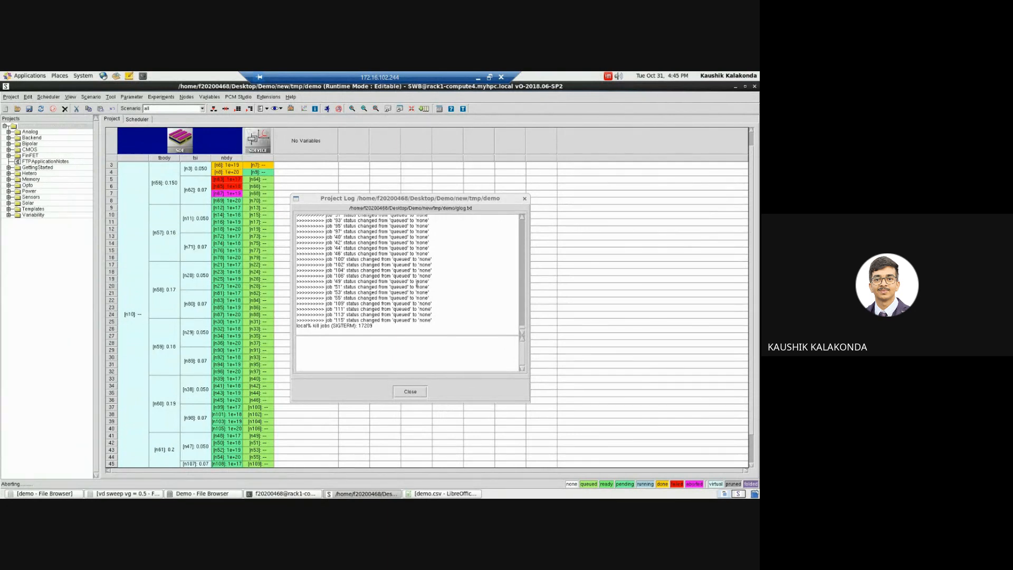
{"action": "left_click", "coordinate": [410, 391]}
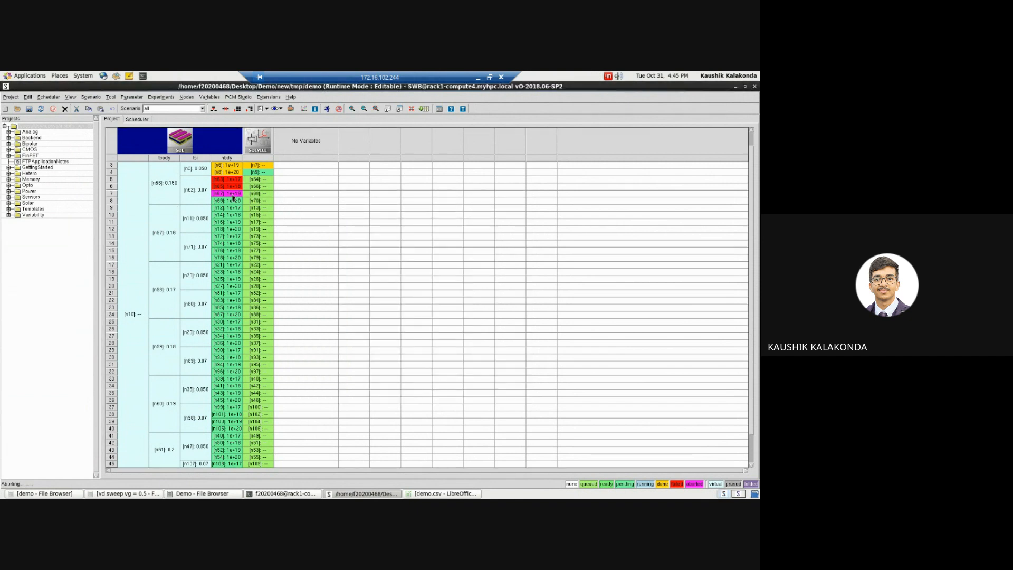
Step: Export the project as the package demo.gzp in the Demo/new/tmp folder, with compression and encryption enabled
{"action": "left_click", "coordinate": [13, 98]}
{"action": "left_click", "coordinate": [12, 98]}
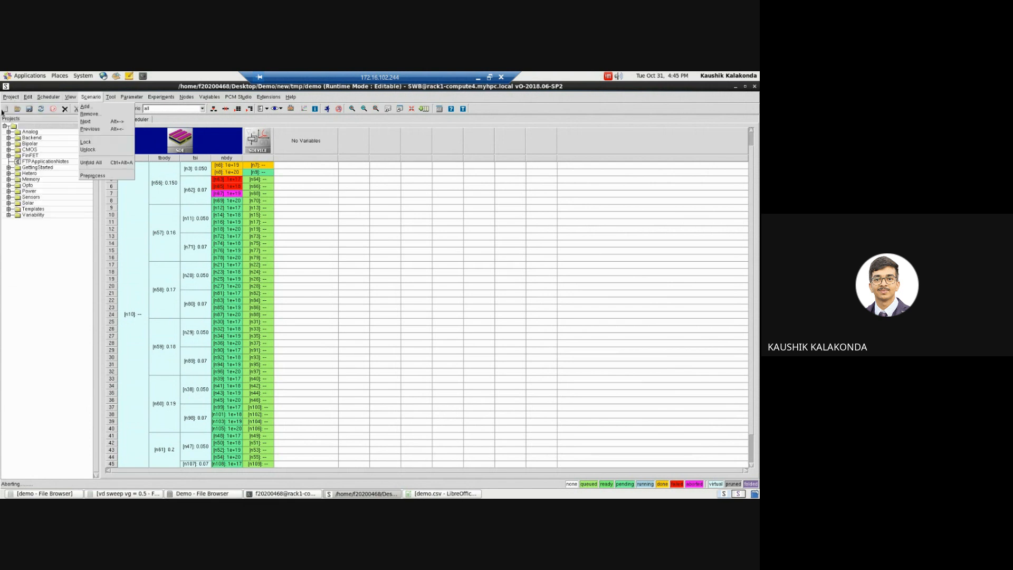
{"action": "left_click", "coordinate": [9, 99]}
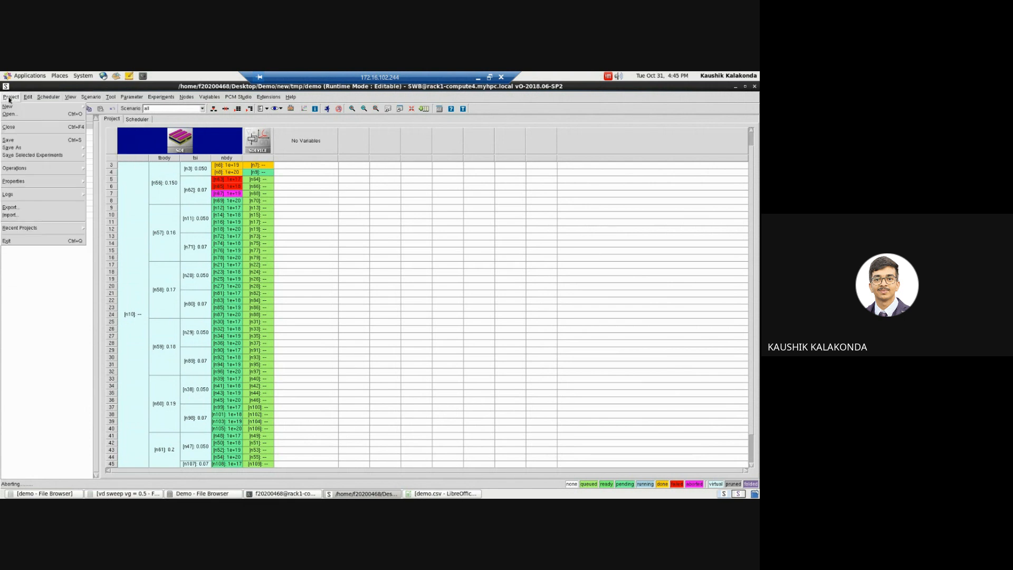
{"action": "left_click", "coordinate": [11, 207]}
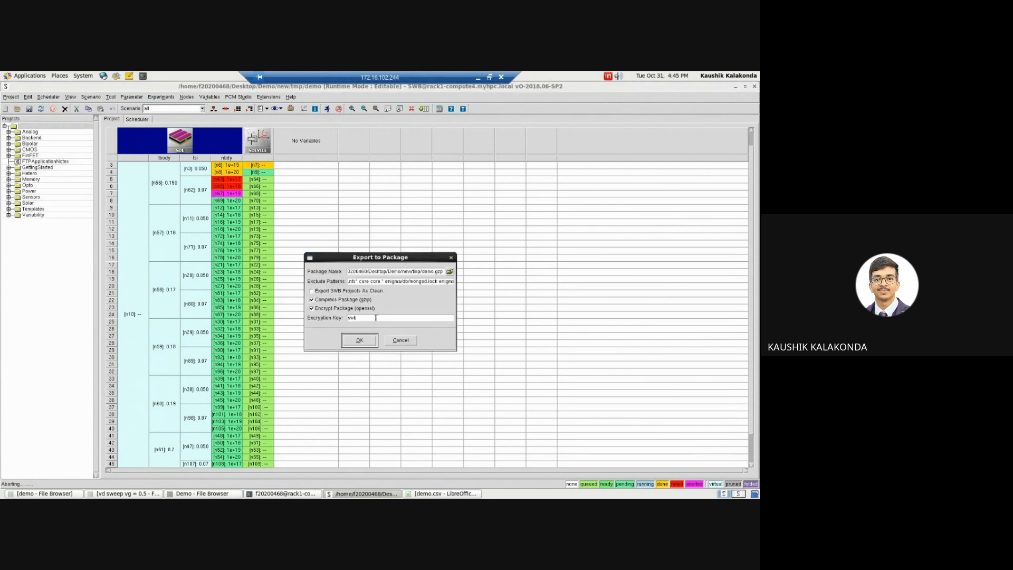
{"action": "left_click", "coordinate": [432, 272]}
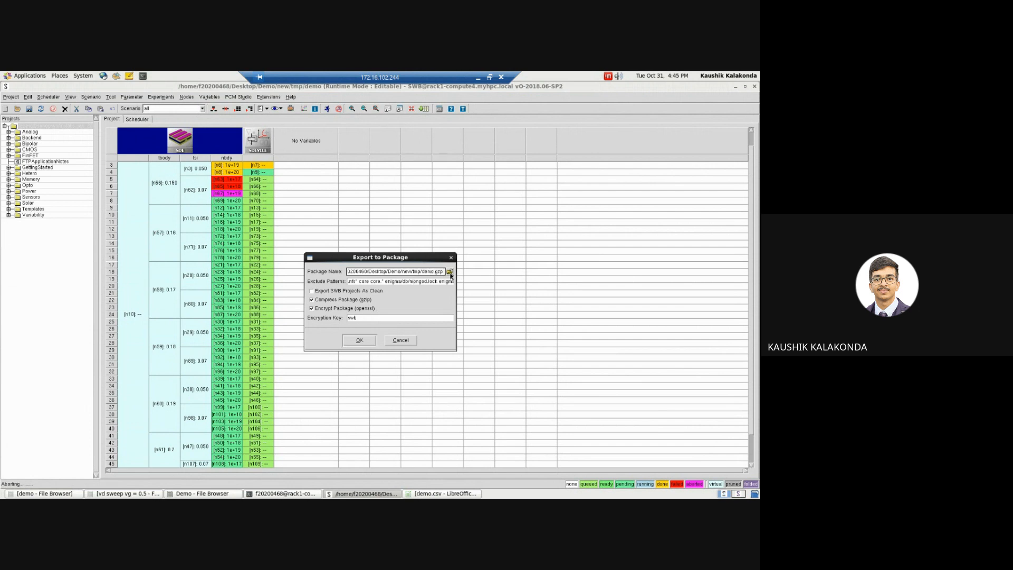
{"action": "left_click", "coordinate": [357, 340]}
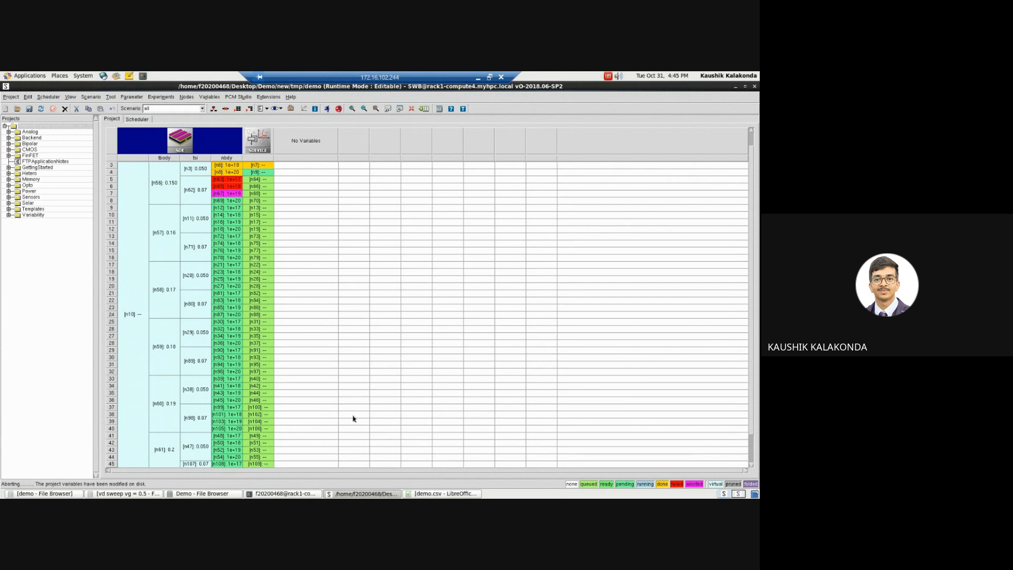
Step: Check the Demo folder and its parent Desktop folder for the exported package, and return to Sentaurus Workbench
{"action": "left_click", "coordinate": [201, 495]}
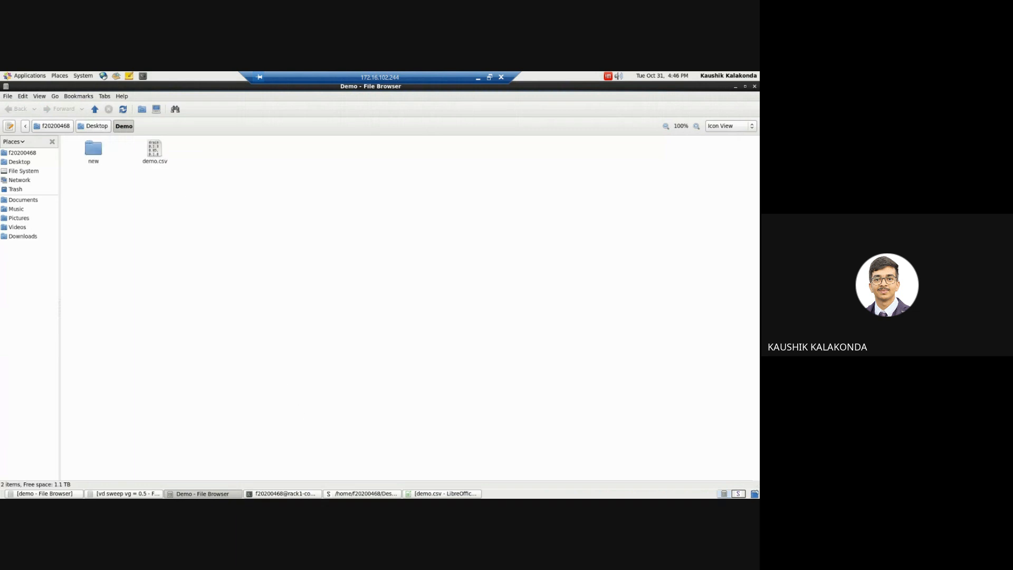
{"action": "left_click", "coordinate": [372, 495]}
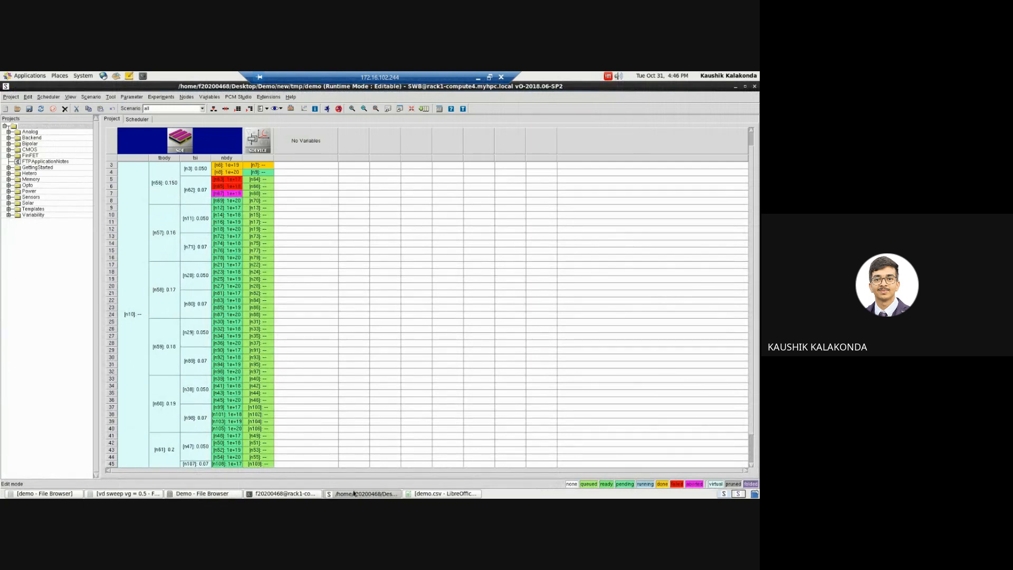
{"action": "left_click", "coordinate": [202, 494]}
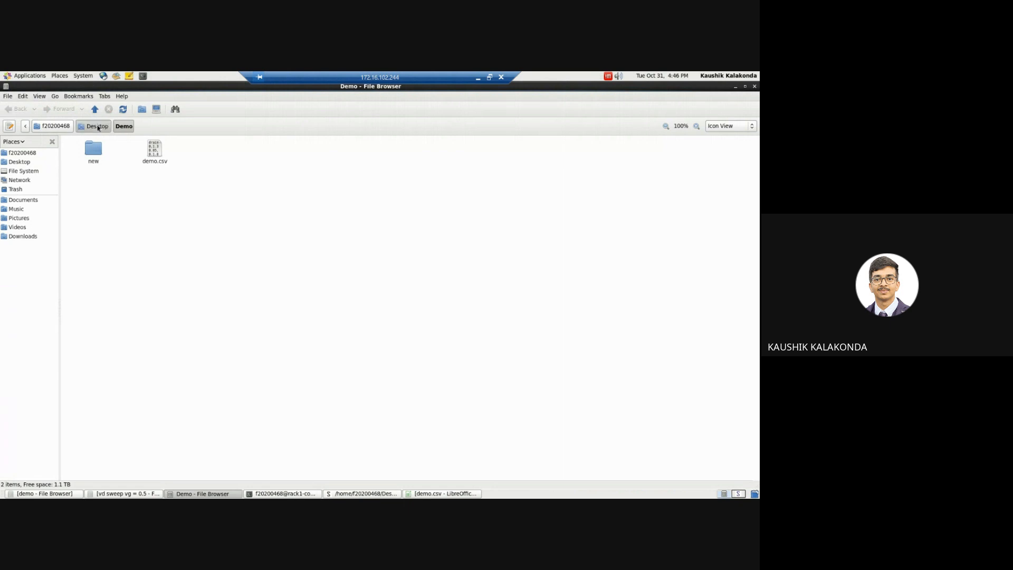
{"action": "left_click", "coordinate": [97, 127]}
{"action": "left_click", "coordinate": [123, 126]}
{"action": "left_click", "coordinate": [395, 494]}
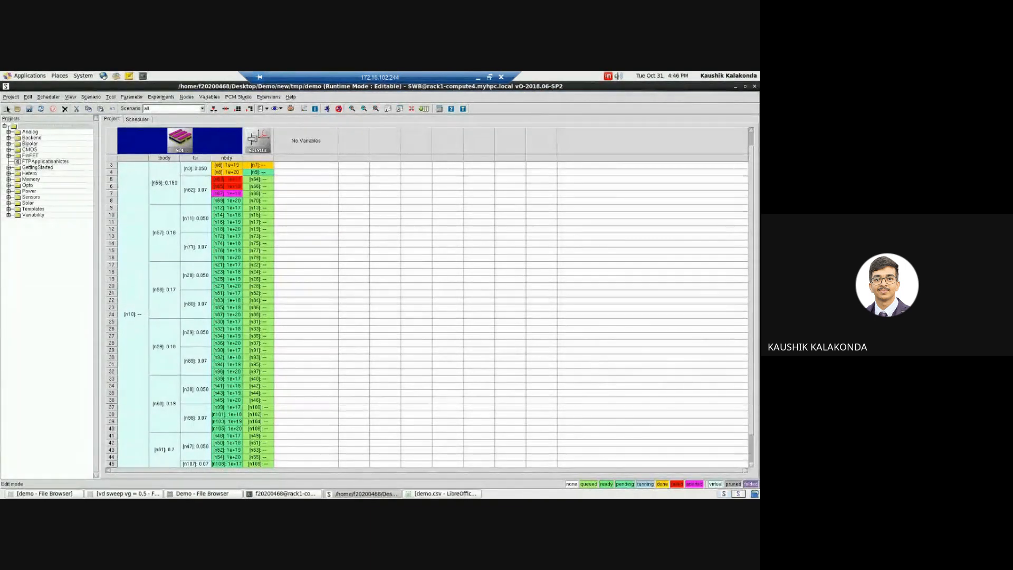
Step: Leave the remote desktop, switch to the Google Meet call in Edge and stop presenting the screen
{"action": "left_click", "coordinate": [10, 98]}
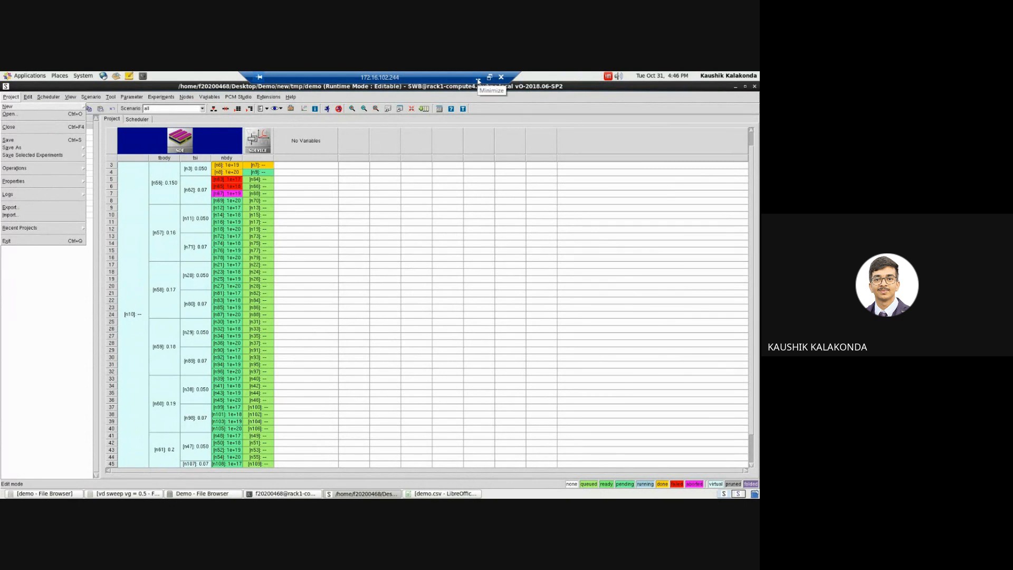
{"action": "key", "text": "Escape"}
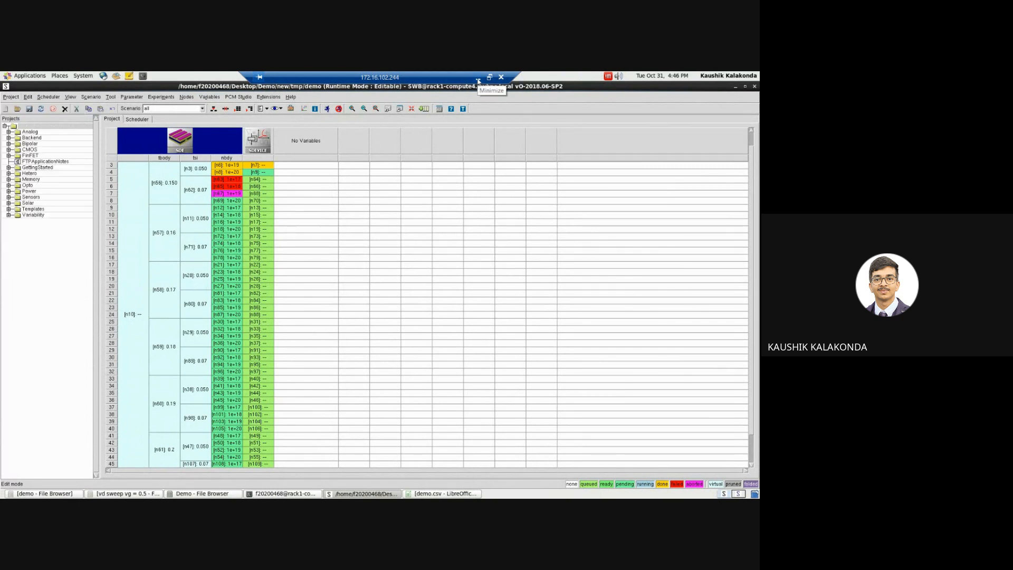
{"action": "left_click", "coordinate": [478, 79]}
{"action": "left_click", "coordinate": [279, 78]}
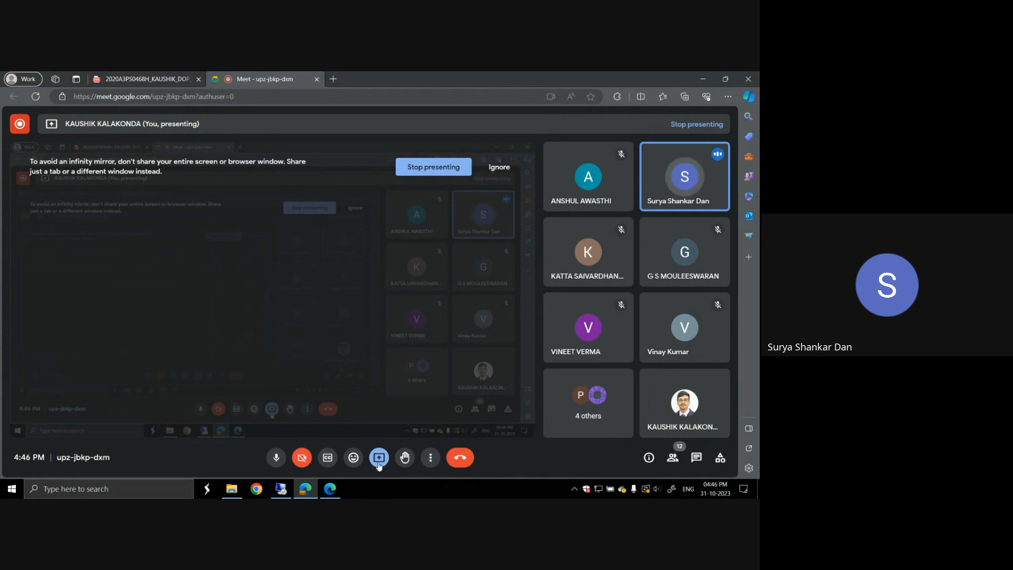
{"action": "left_click", "coordinate": [445, 166]}
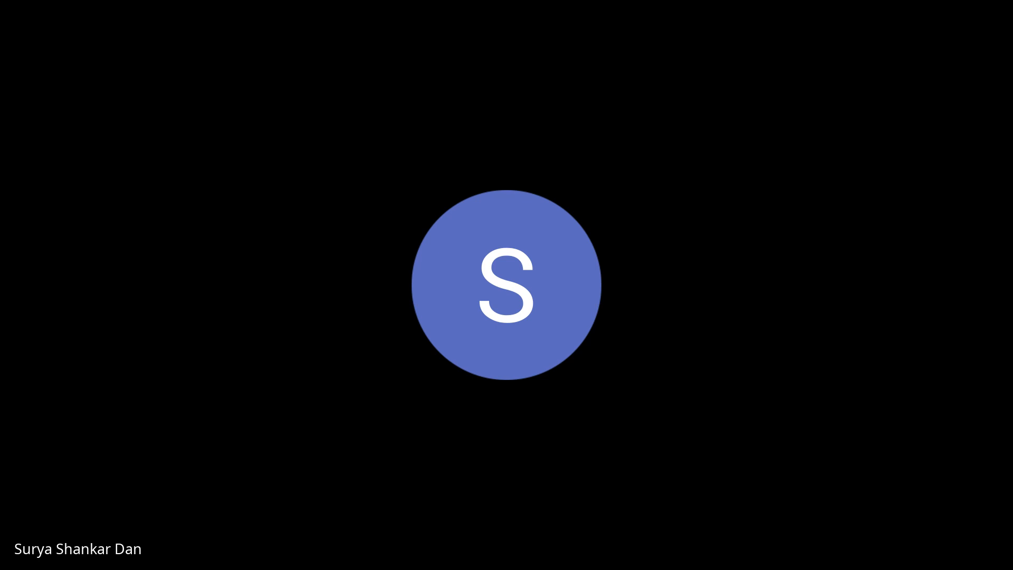